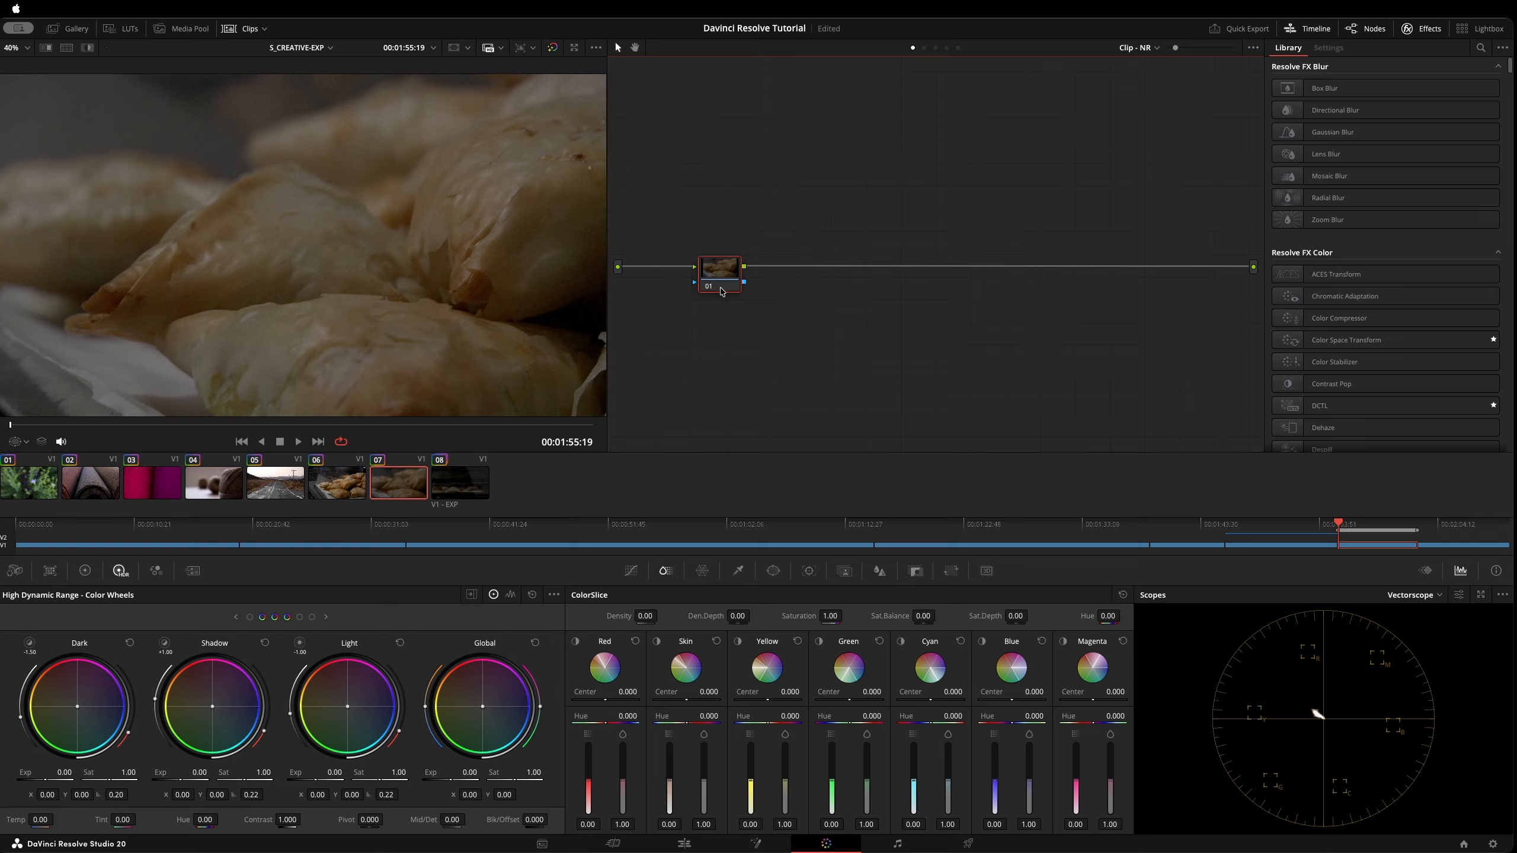
Raise the Global exposure of node 01 to 0.62 with the HDR color wheels.
left_click_drag(730, 276, 714, 273)
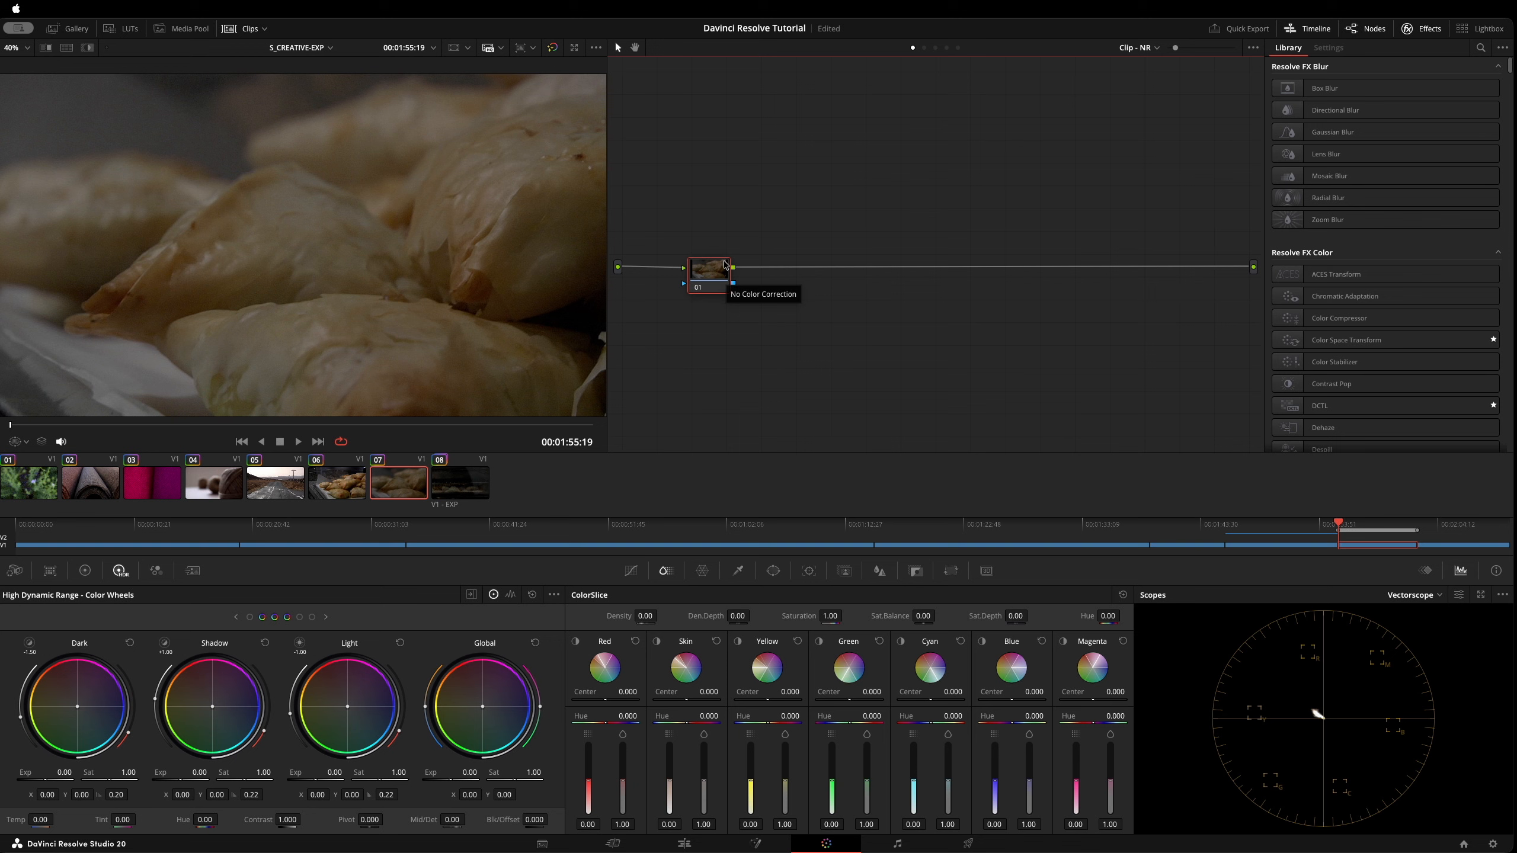
left_click_drag(720, 269, 722, 269)
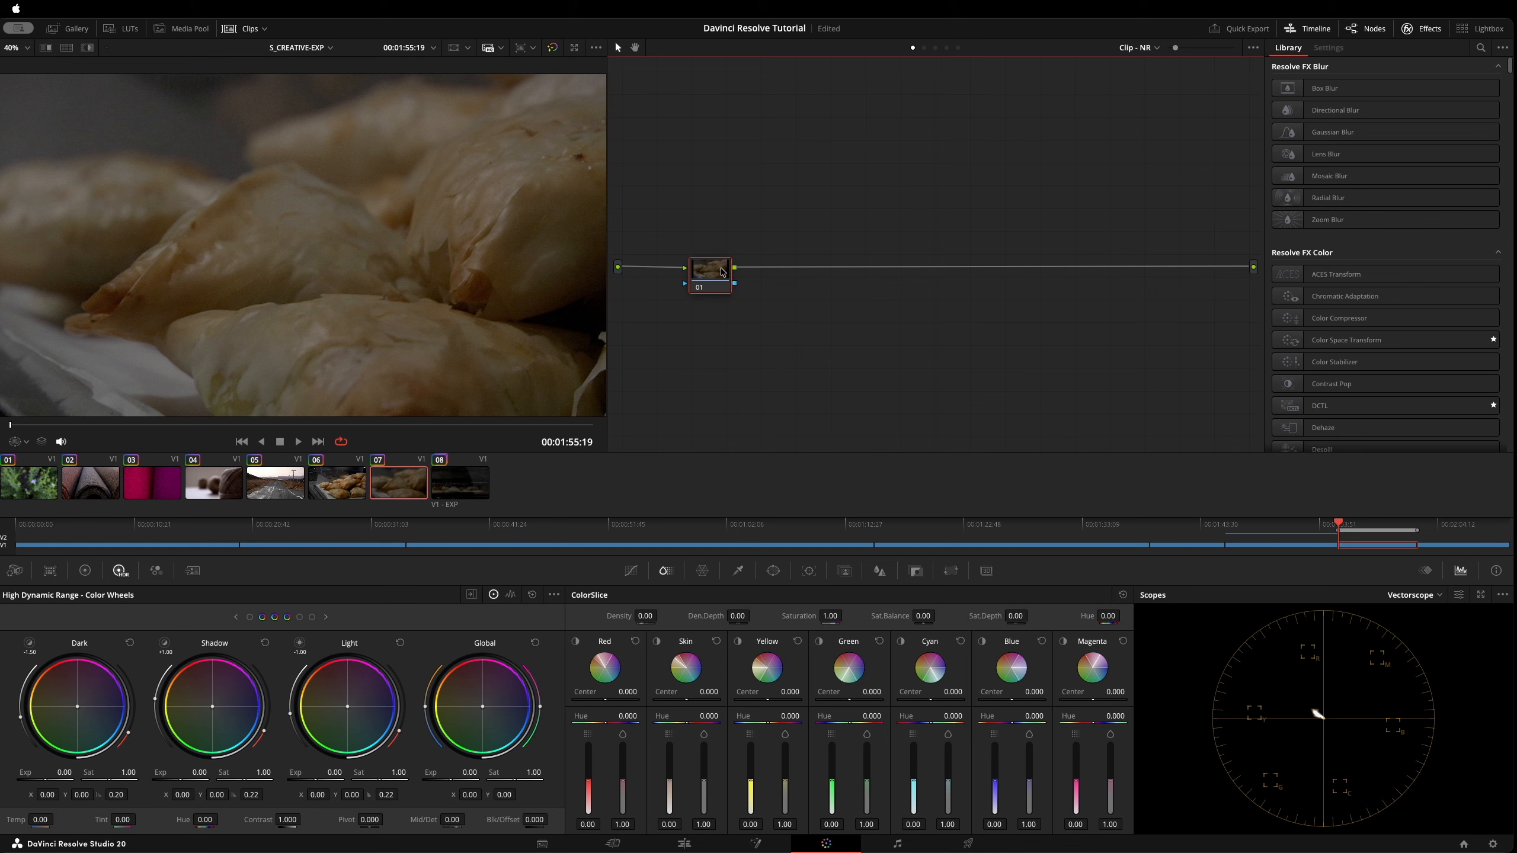
left_click(459, 814)
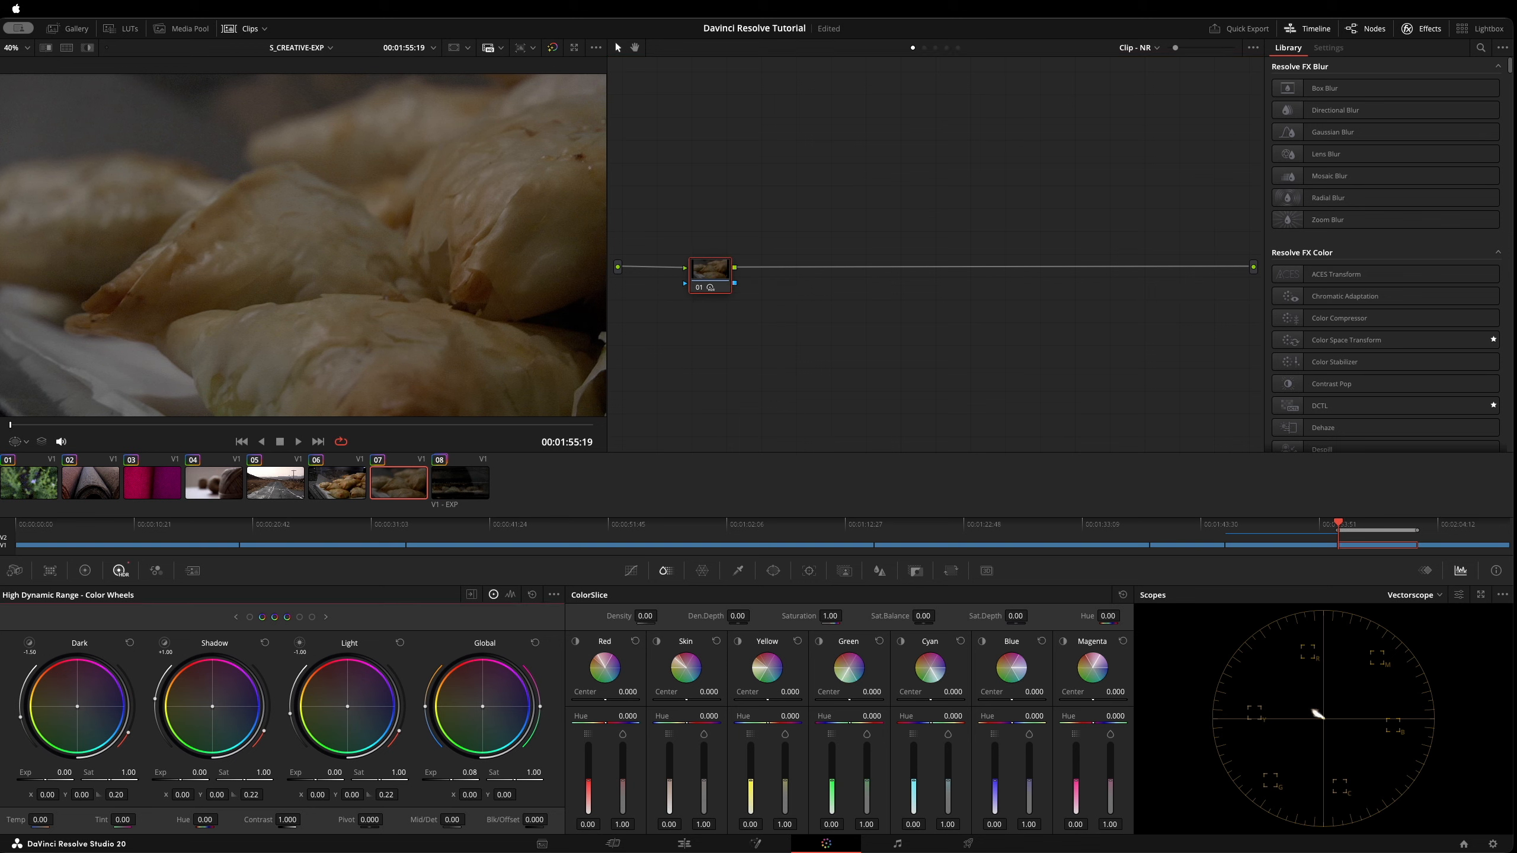
left_click_drag(469, 772, 476, 772)
Switch the video scope to Waveform for a look and settle on Parade.
left_click(1411, 597)
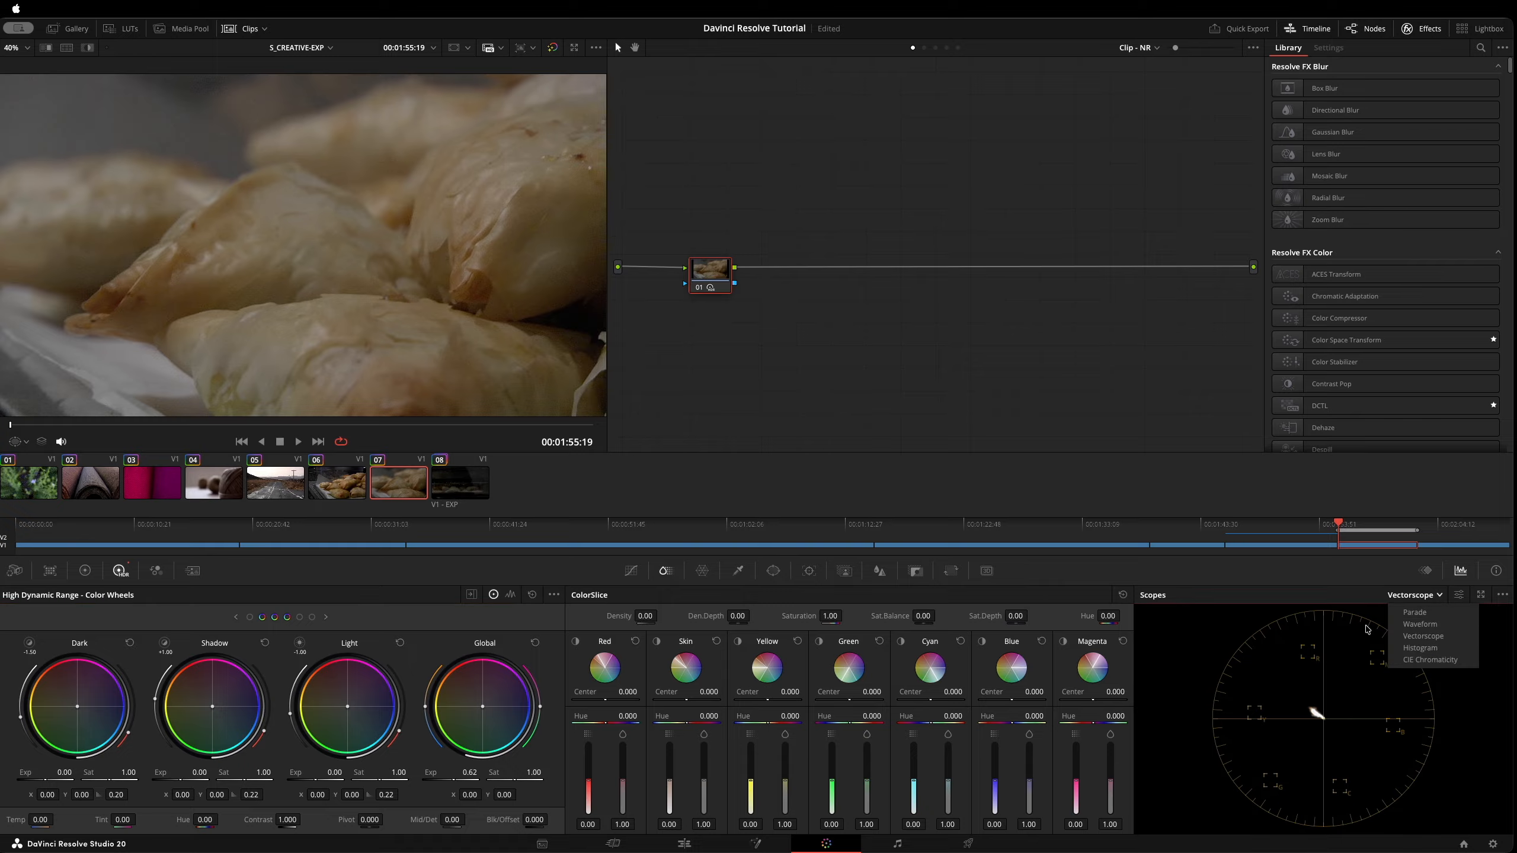
left_click(1415, 639)
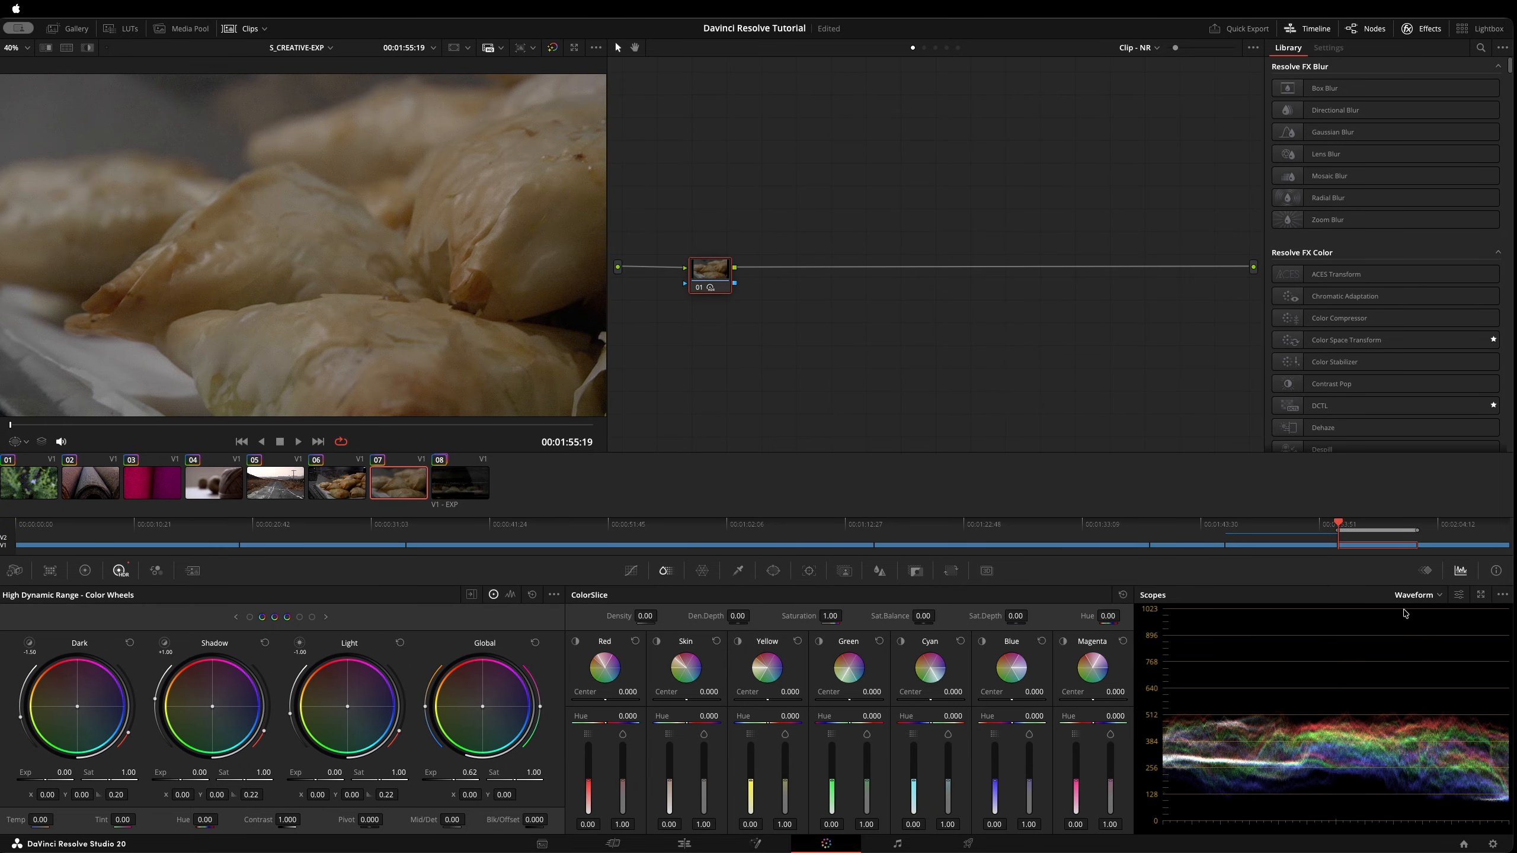
left_click(1416, 596)
left_click(1426, 618)
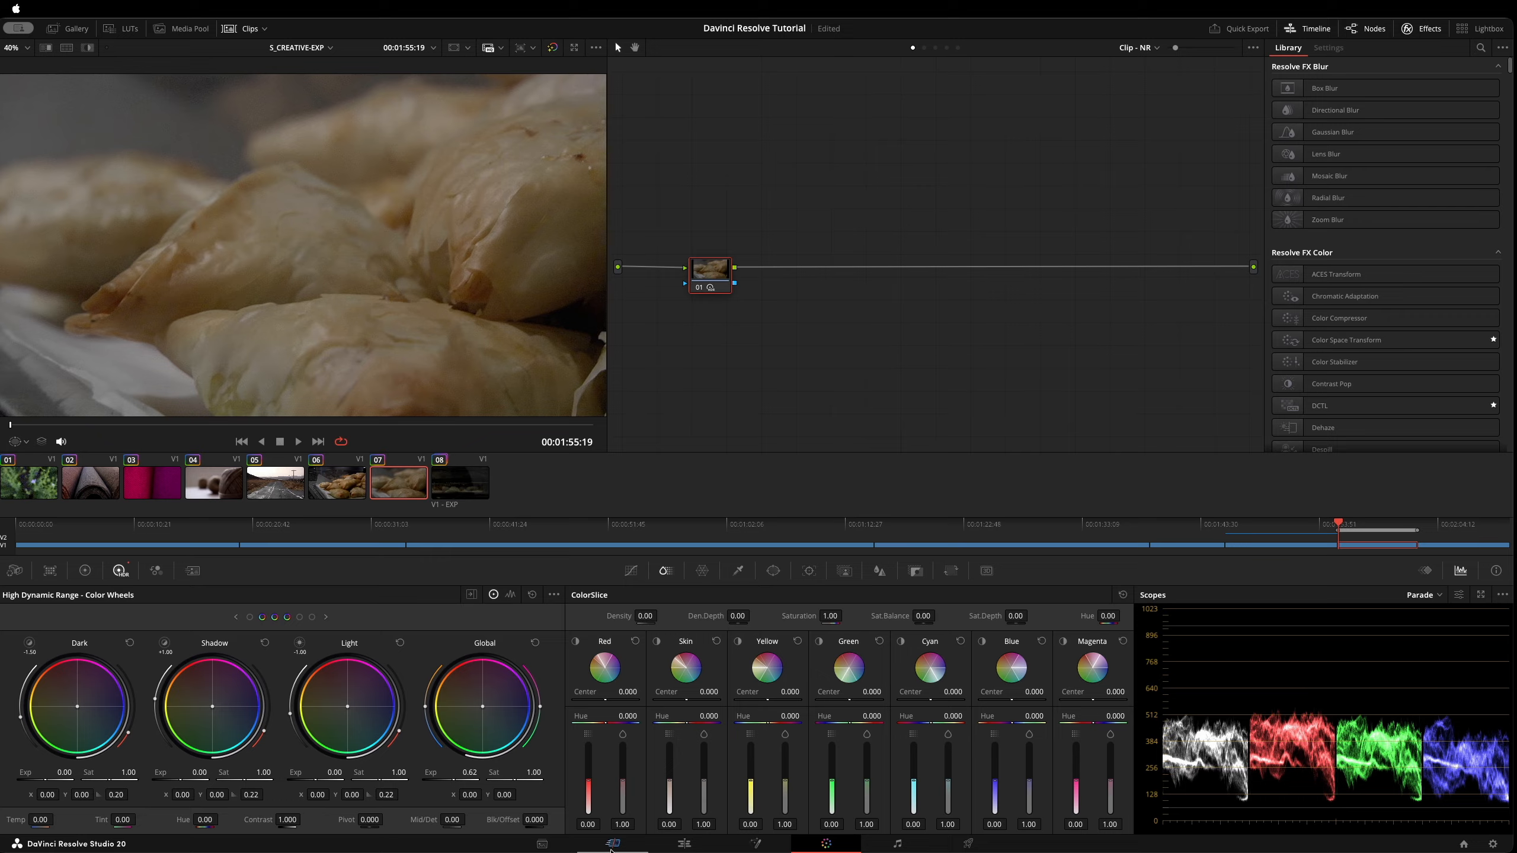
Try varying the Global exposure while watching the parade scope, and reset the Global wheel.
mouse_move(451, 776)
left_mouse_down()
mouse_move(492, 776)
mouse_move(460, 777)
left_mouse_up()
left_click(534, 643)
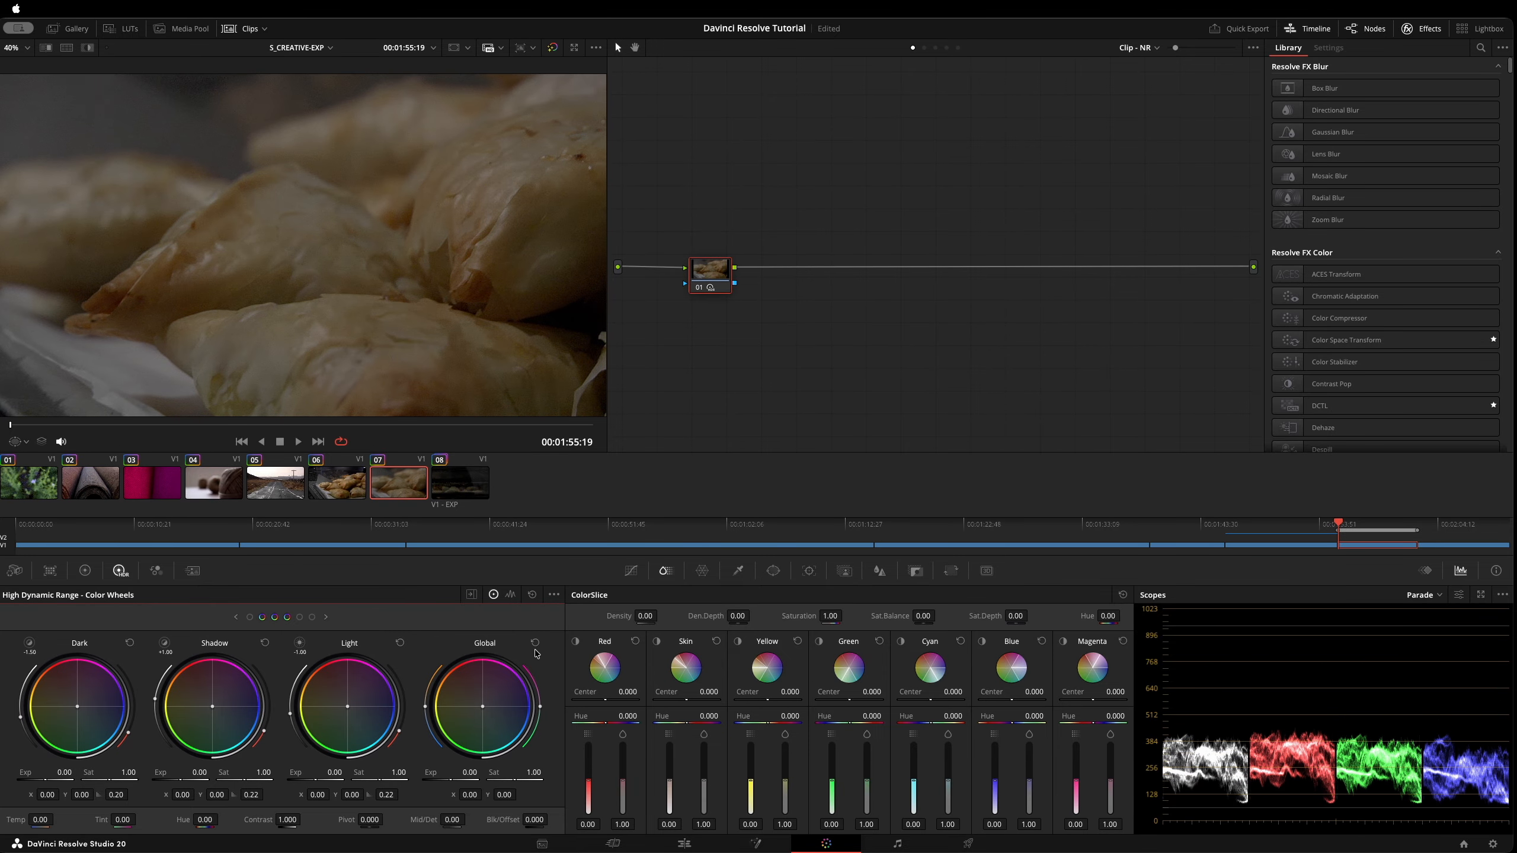
Try a master Gain of 1.01 in the Primaries color bars, reset it, and return to the HDR color wheels.
left_click(87, 571)
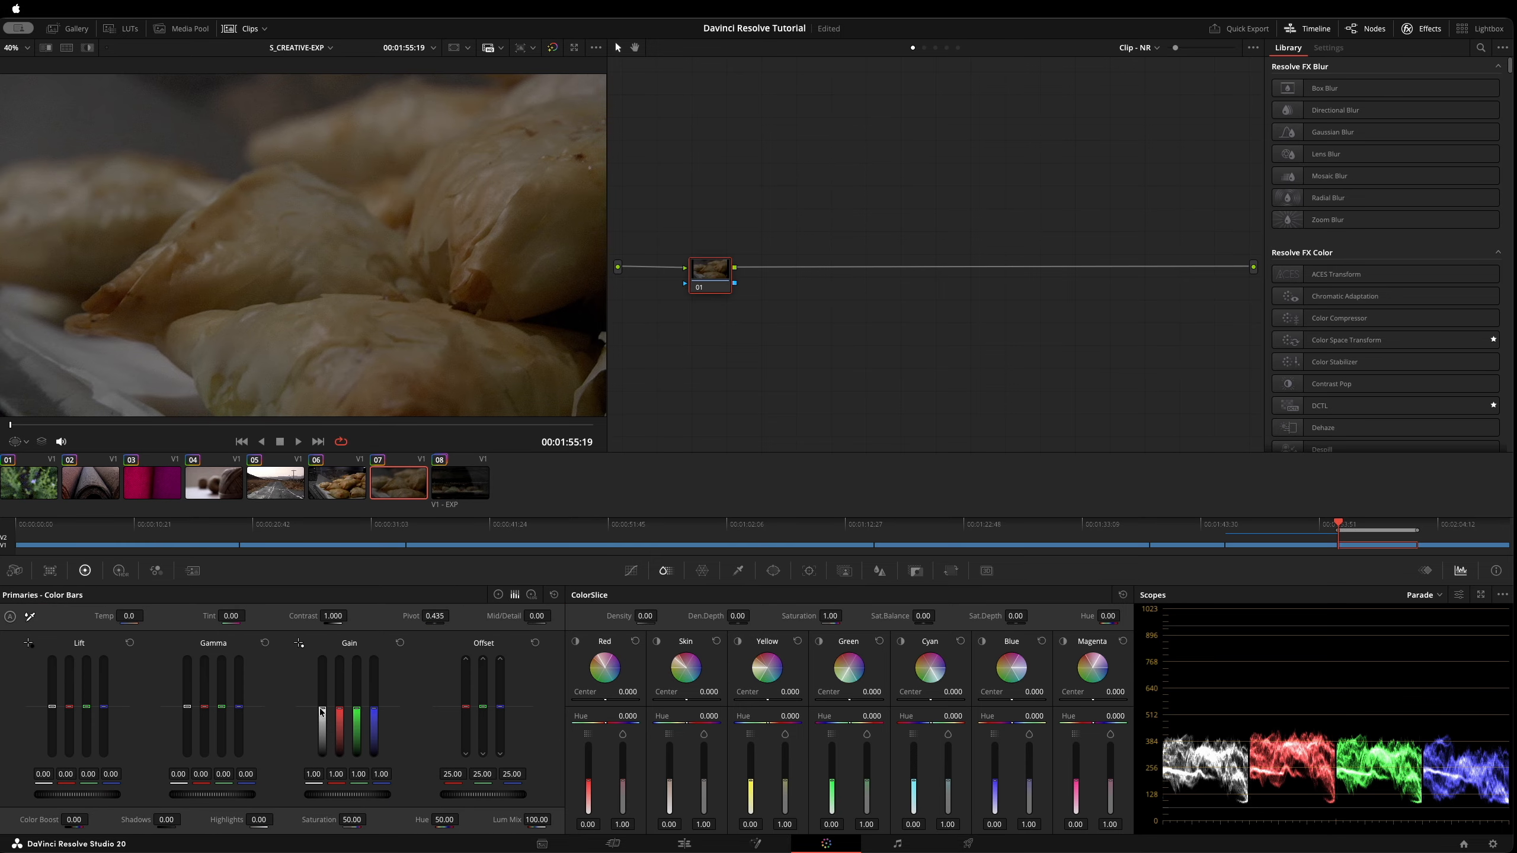
left_click_drag(322, 713, 322, 708)
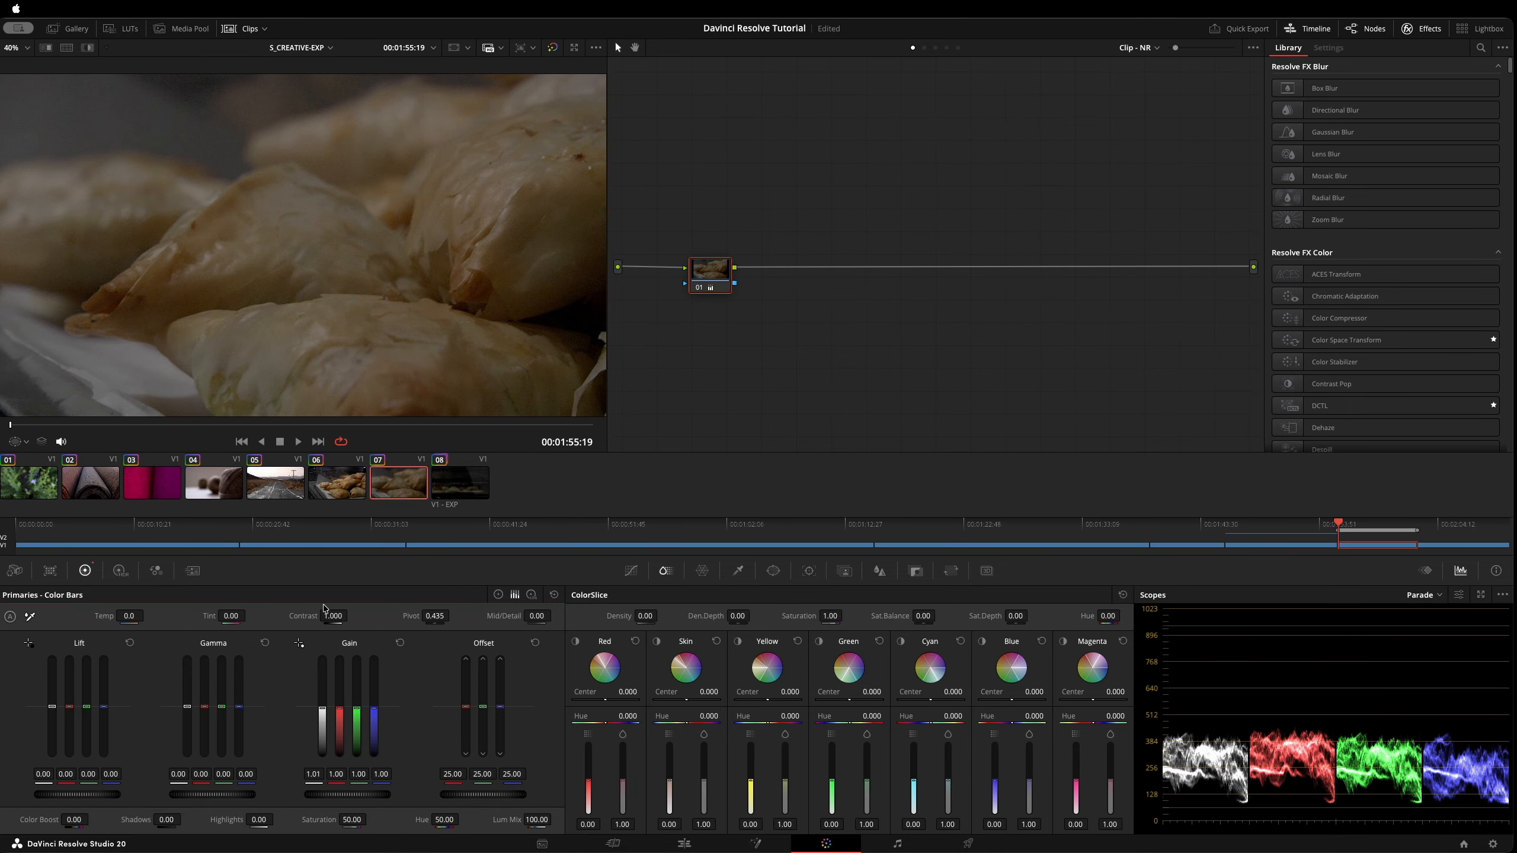
left_click(553, 594)
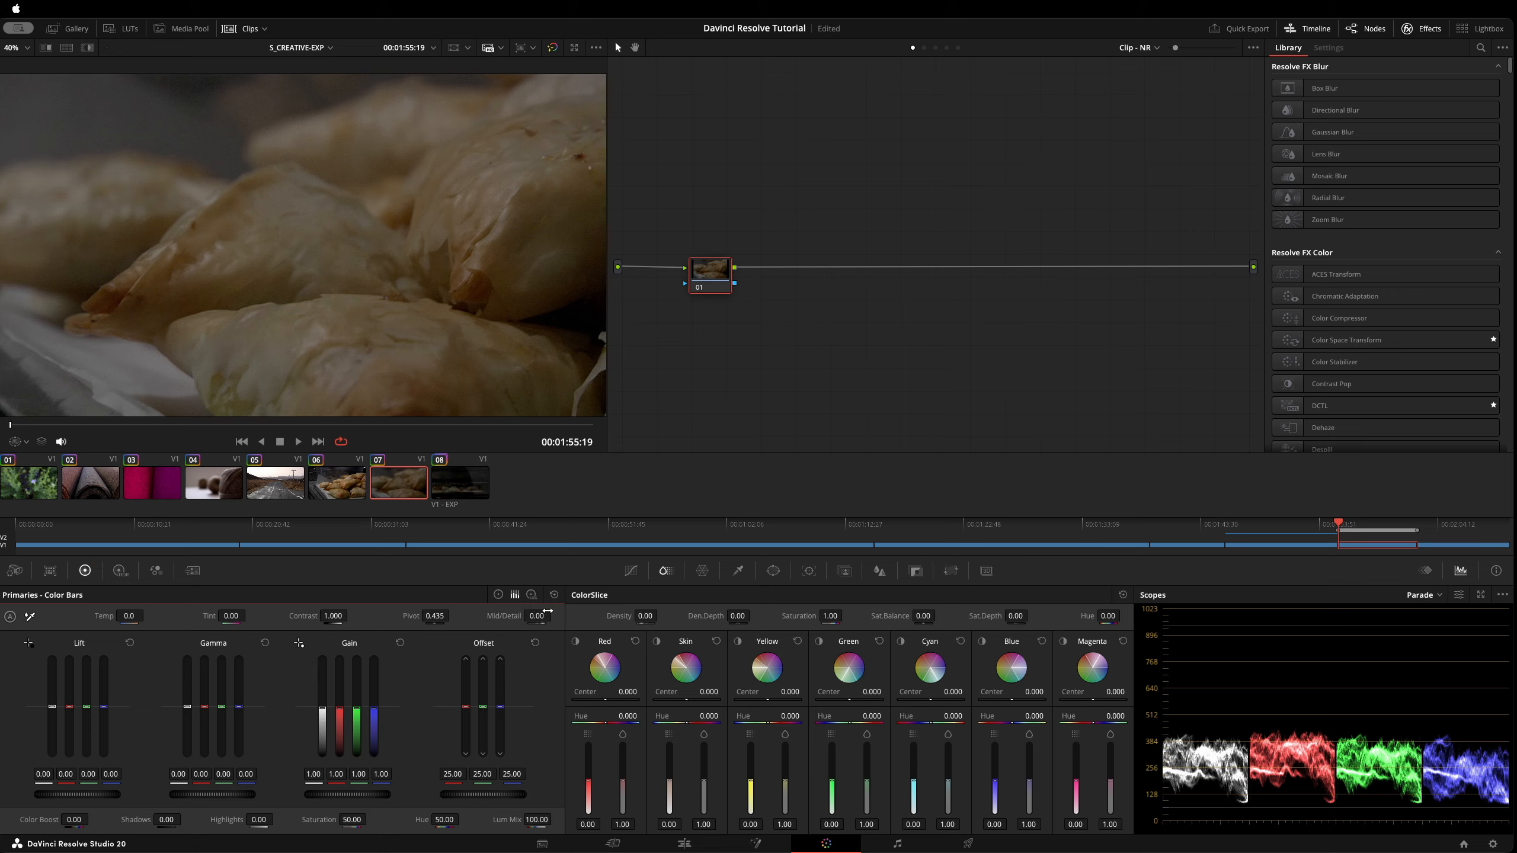
left_click(119, 571)
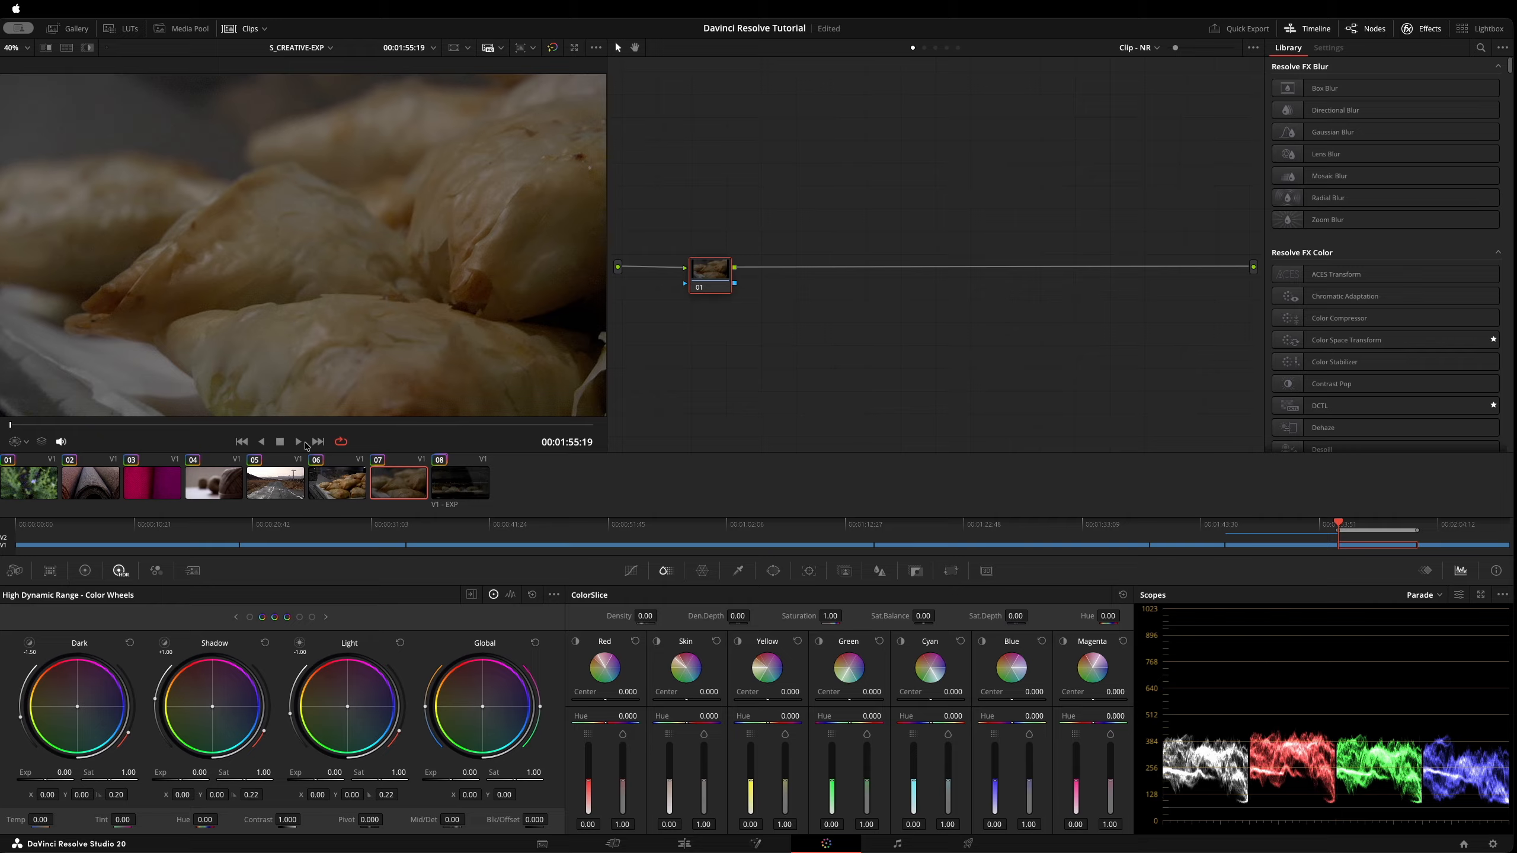
Save the project and shift node 01 slightly along the node graph.
left_click_drag(706, 268, 703, 266)
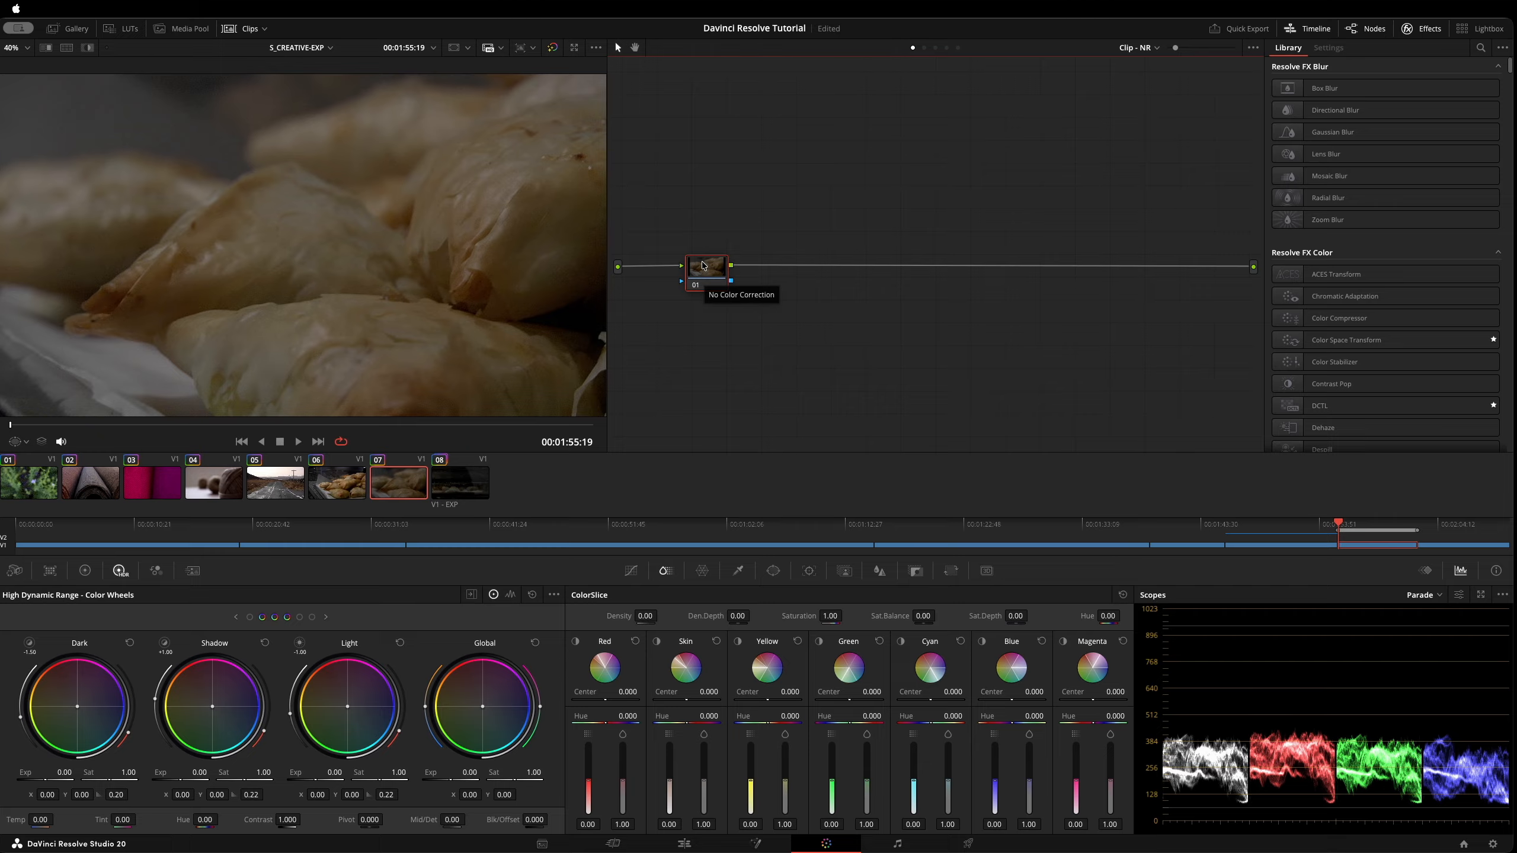
key("super+s")
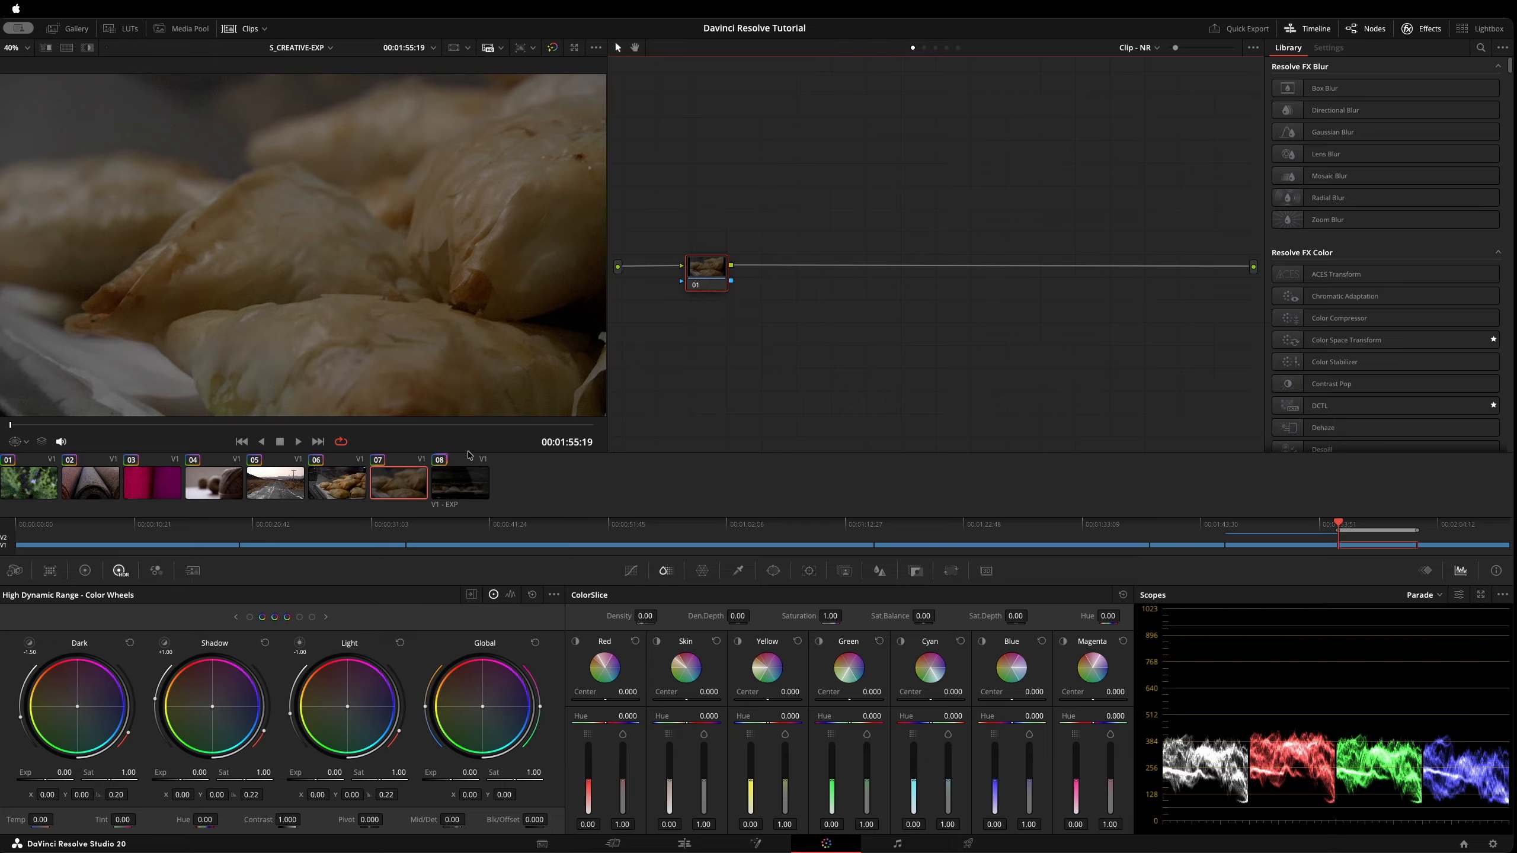
left_click_drag(720, 274, 742, 278)
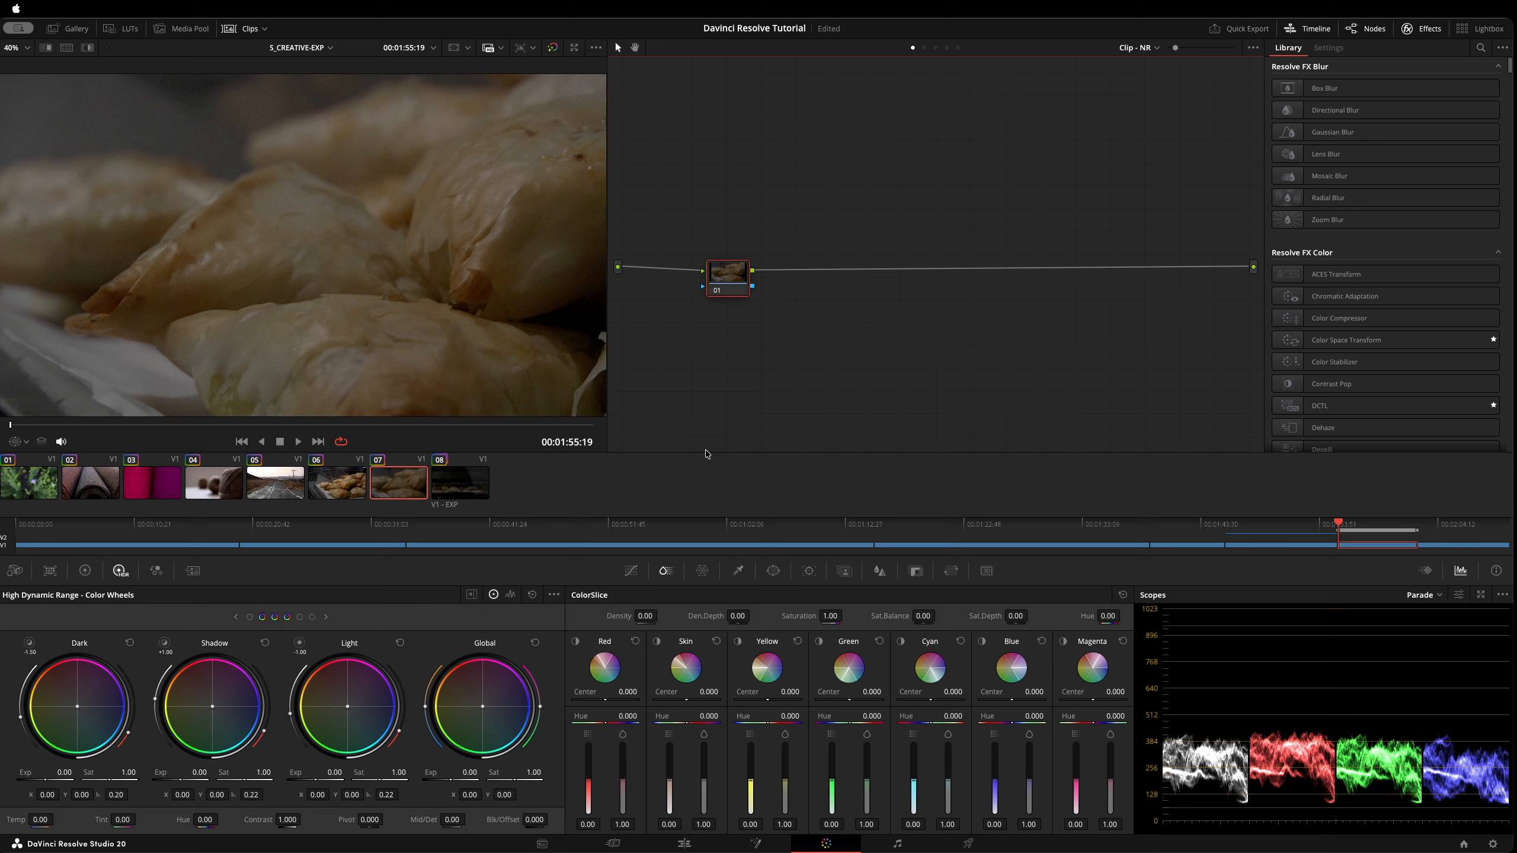
left_click_drag(726, 279, 728, 269)
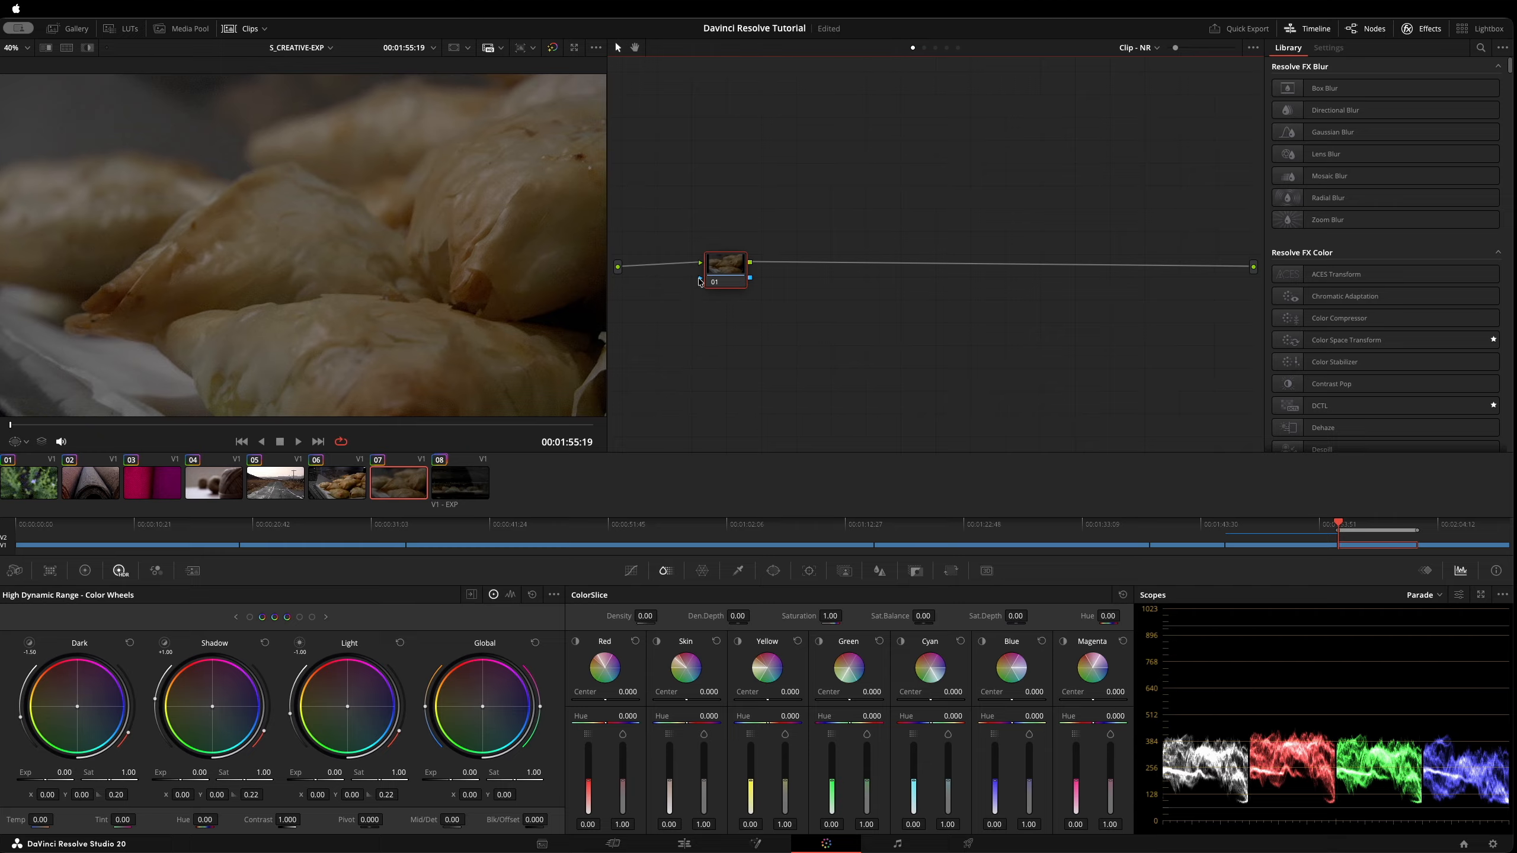
Label node 01 as EXP and place it near the source end of the node graph.
mouse_move(724, 273)
left_mouse_down()
mouse_move(701, 272)
mouse_move(705, 283)
left_mouse_up()
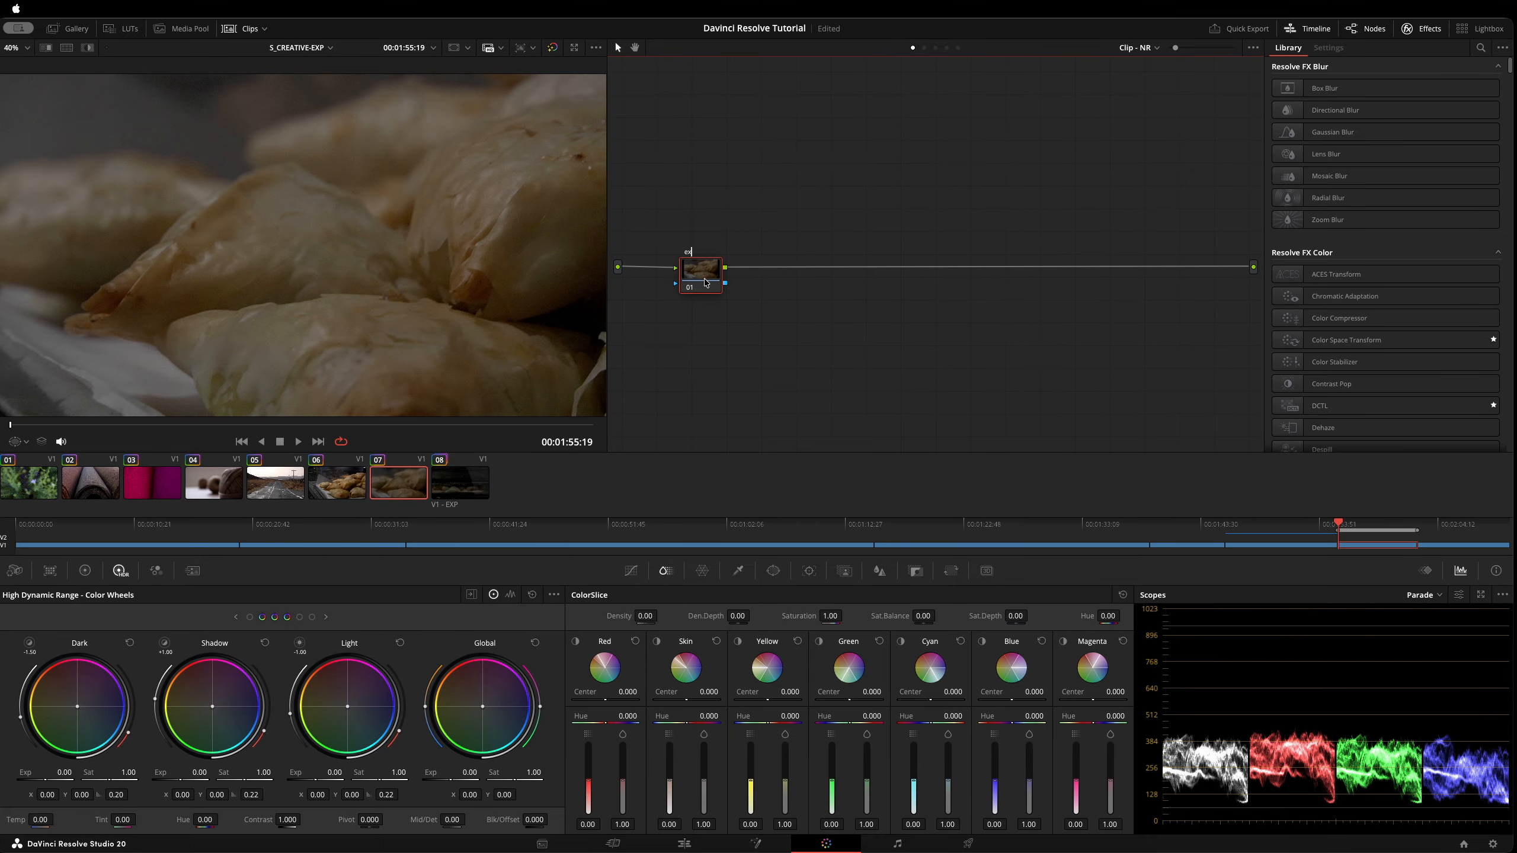
key("BackSpace")
key("BackSpace")
key("BackSpace")
type("EXP")
key("Return")
left_click_drag(702, 268, 703, 272)
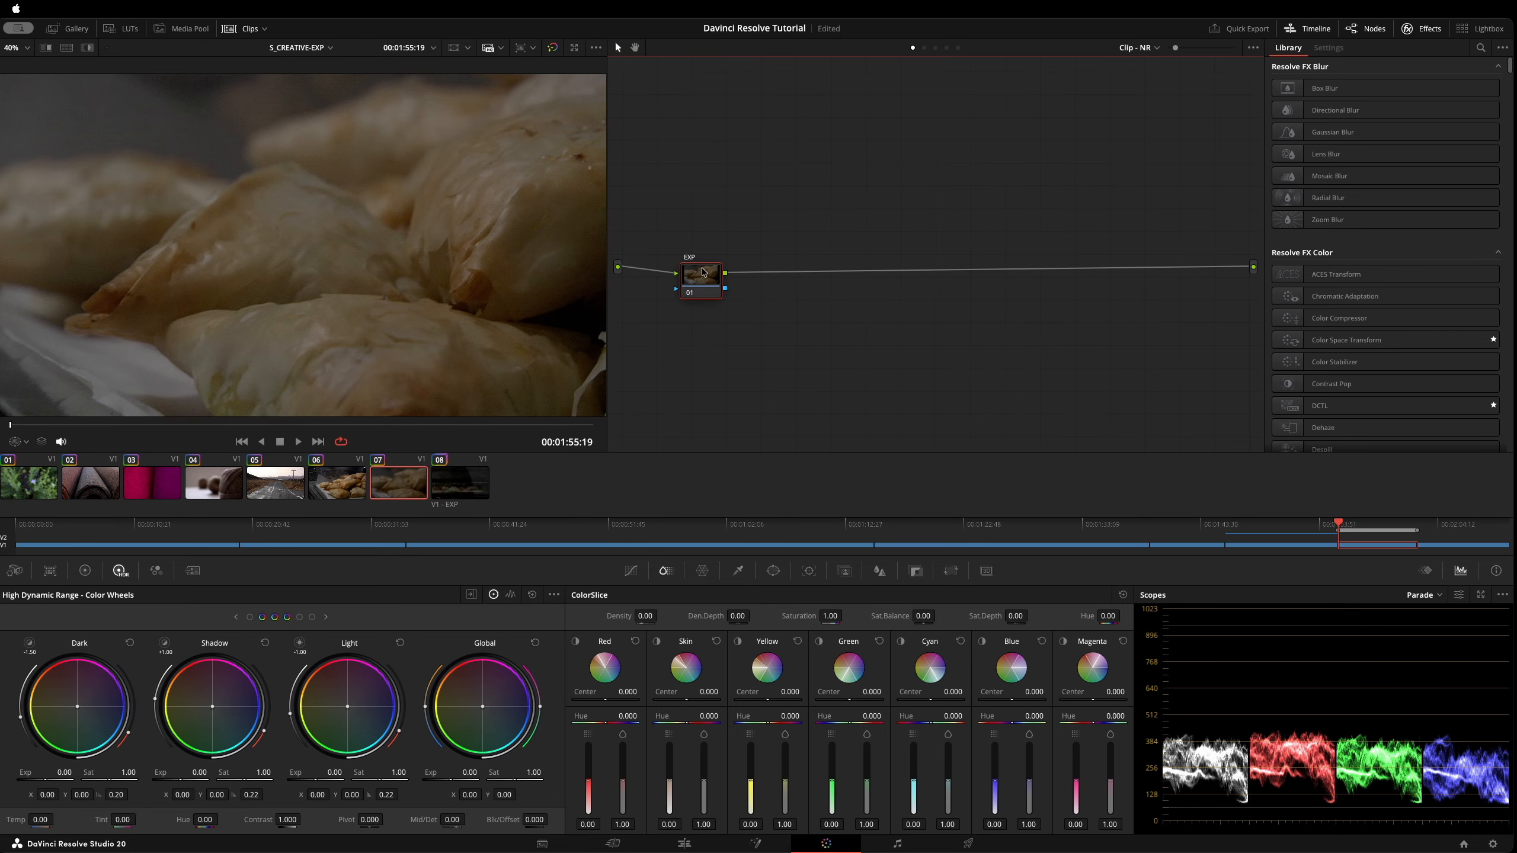
Add a serial node after the EXP node and space it out from EXP.
key("alt+s")
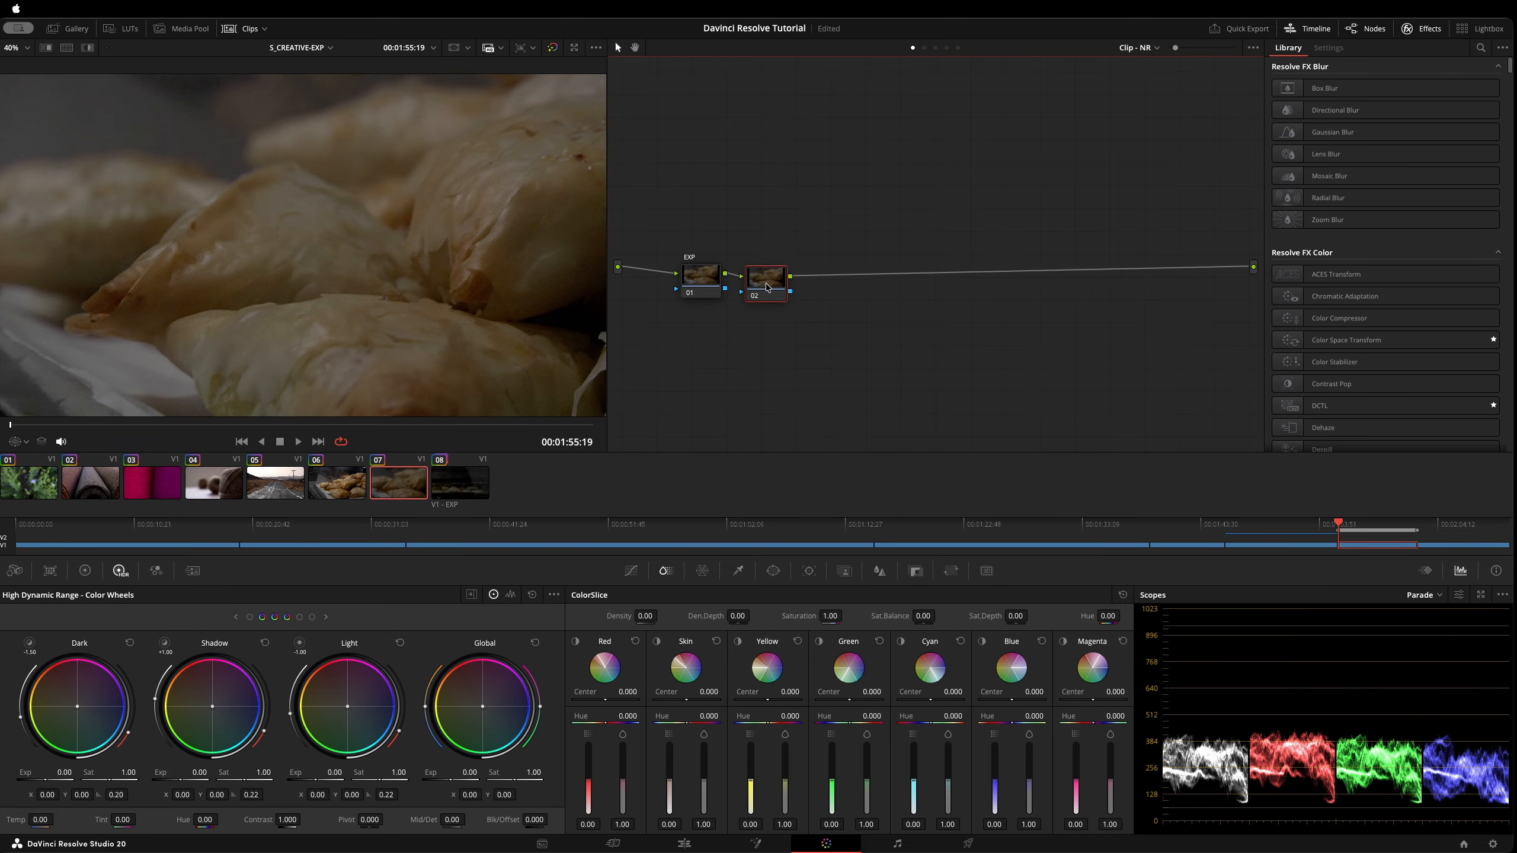
left_click_drag(767, 287, 786, 285)
Try adding a layer node alongside node 02 and undo it.
key("alt+l")
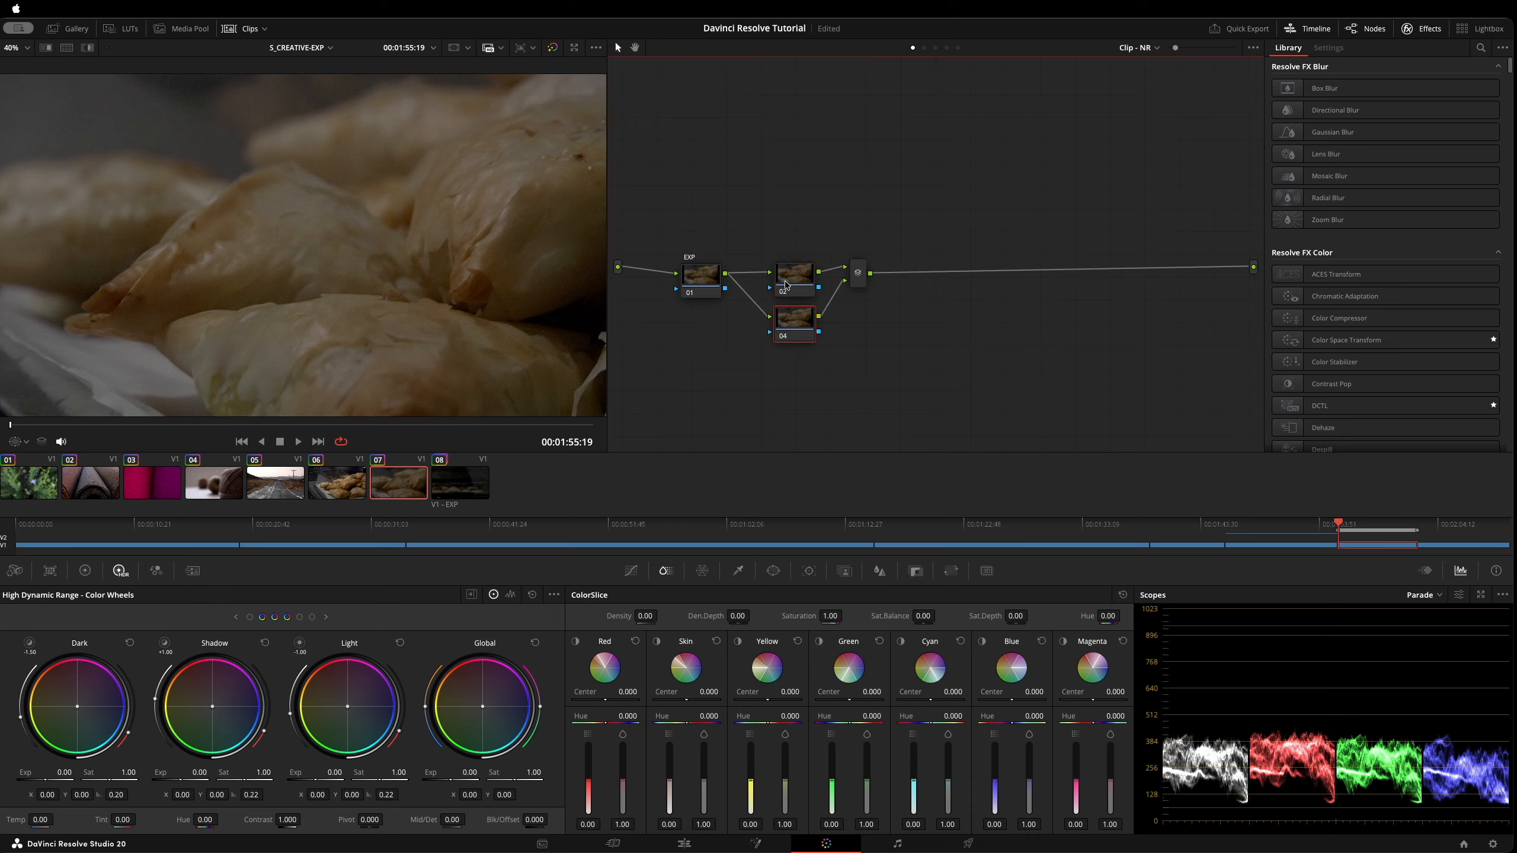
key("super+z")
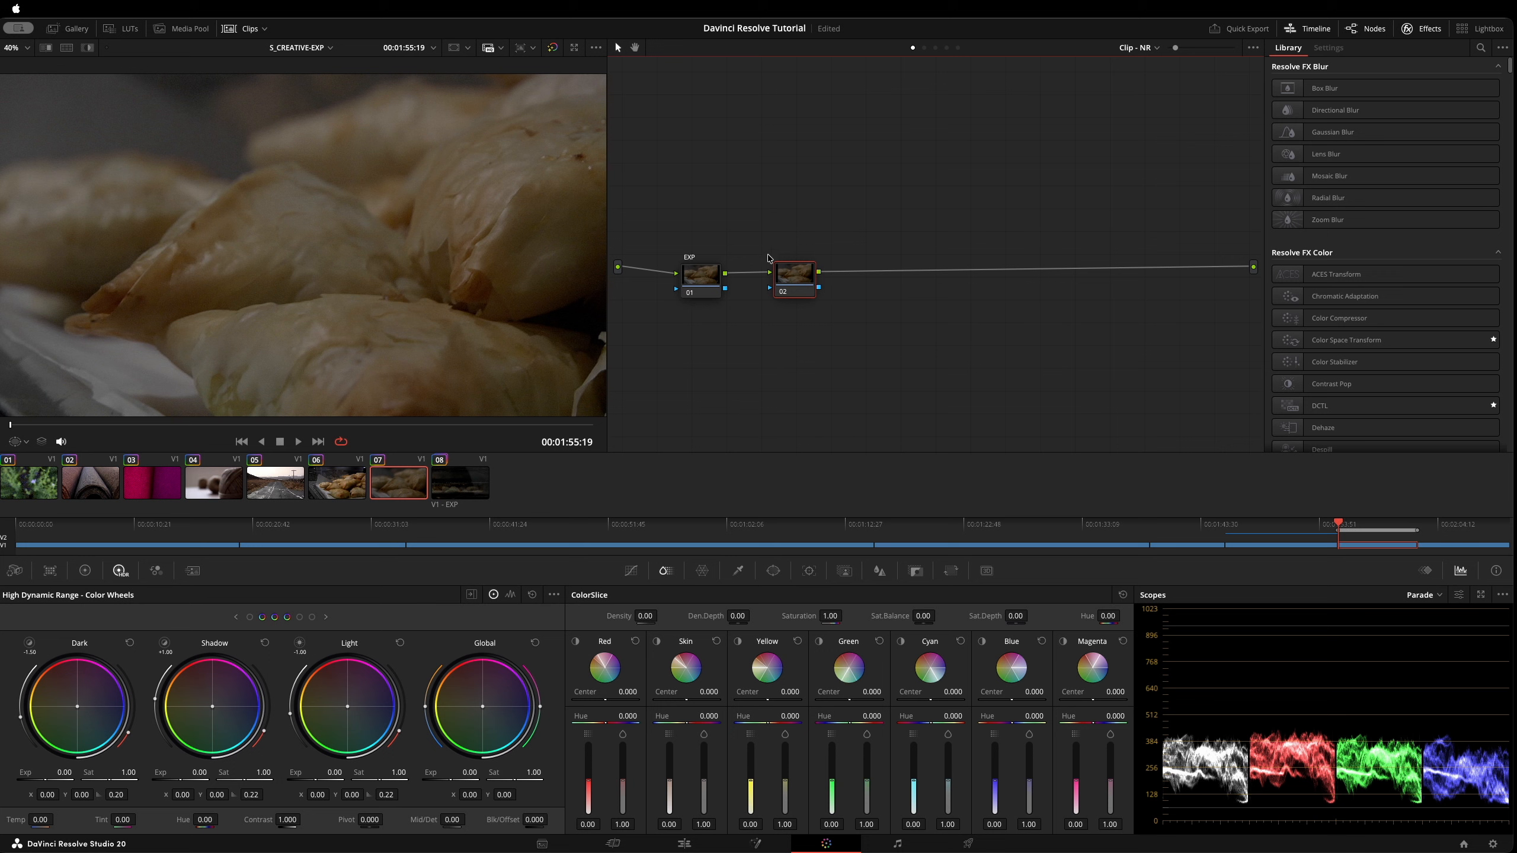
Add a parallel node to node 02 and spread the two branches and their mixer apart.
right_click(789, 278)
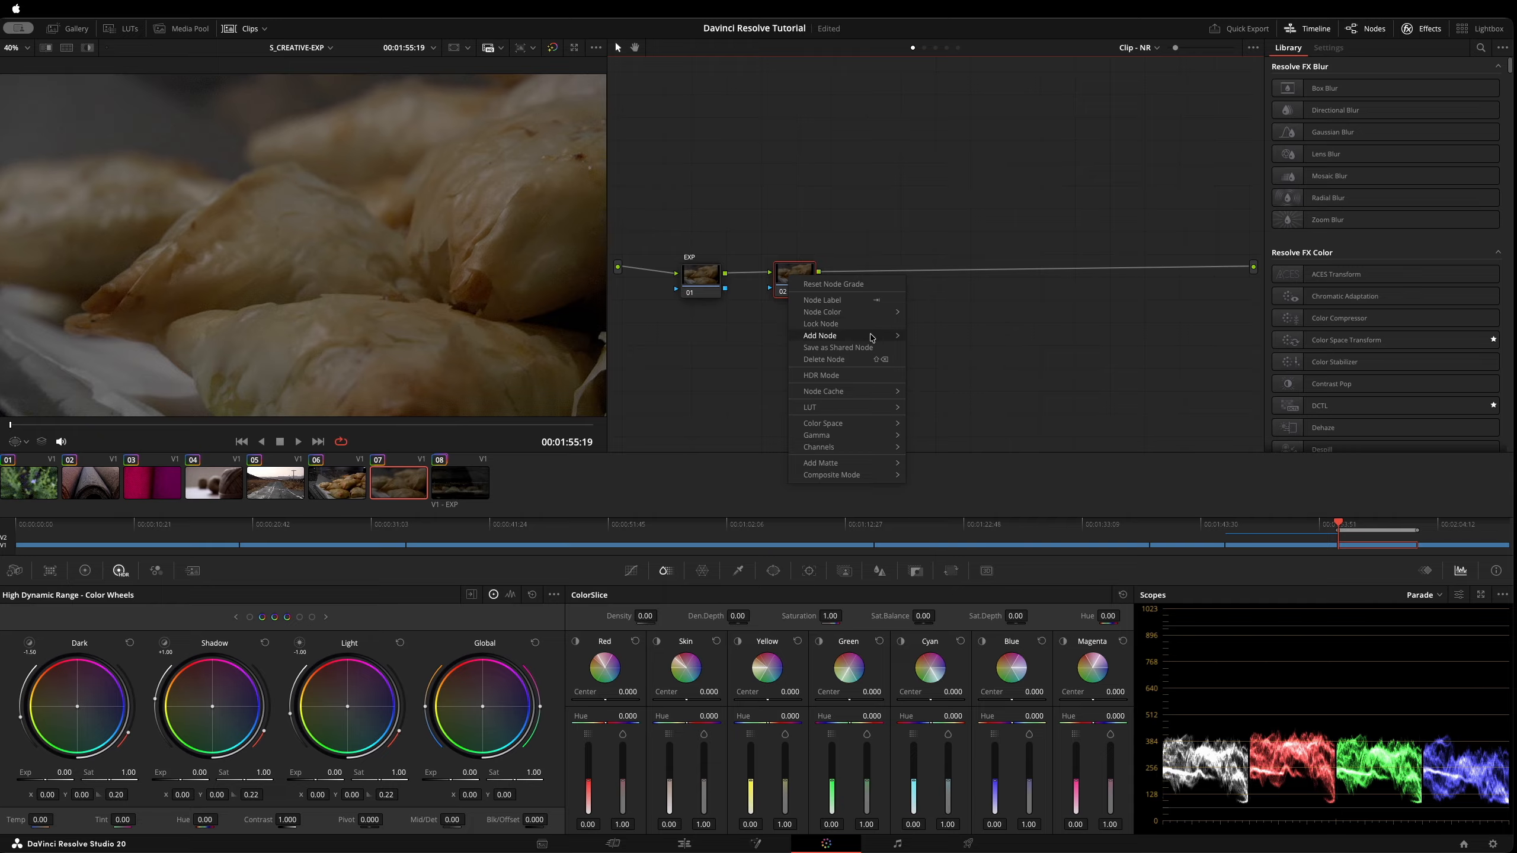
mouse_move(874, 337)
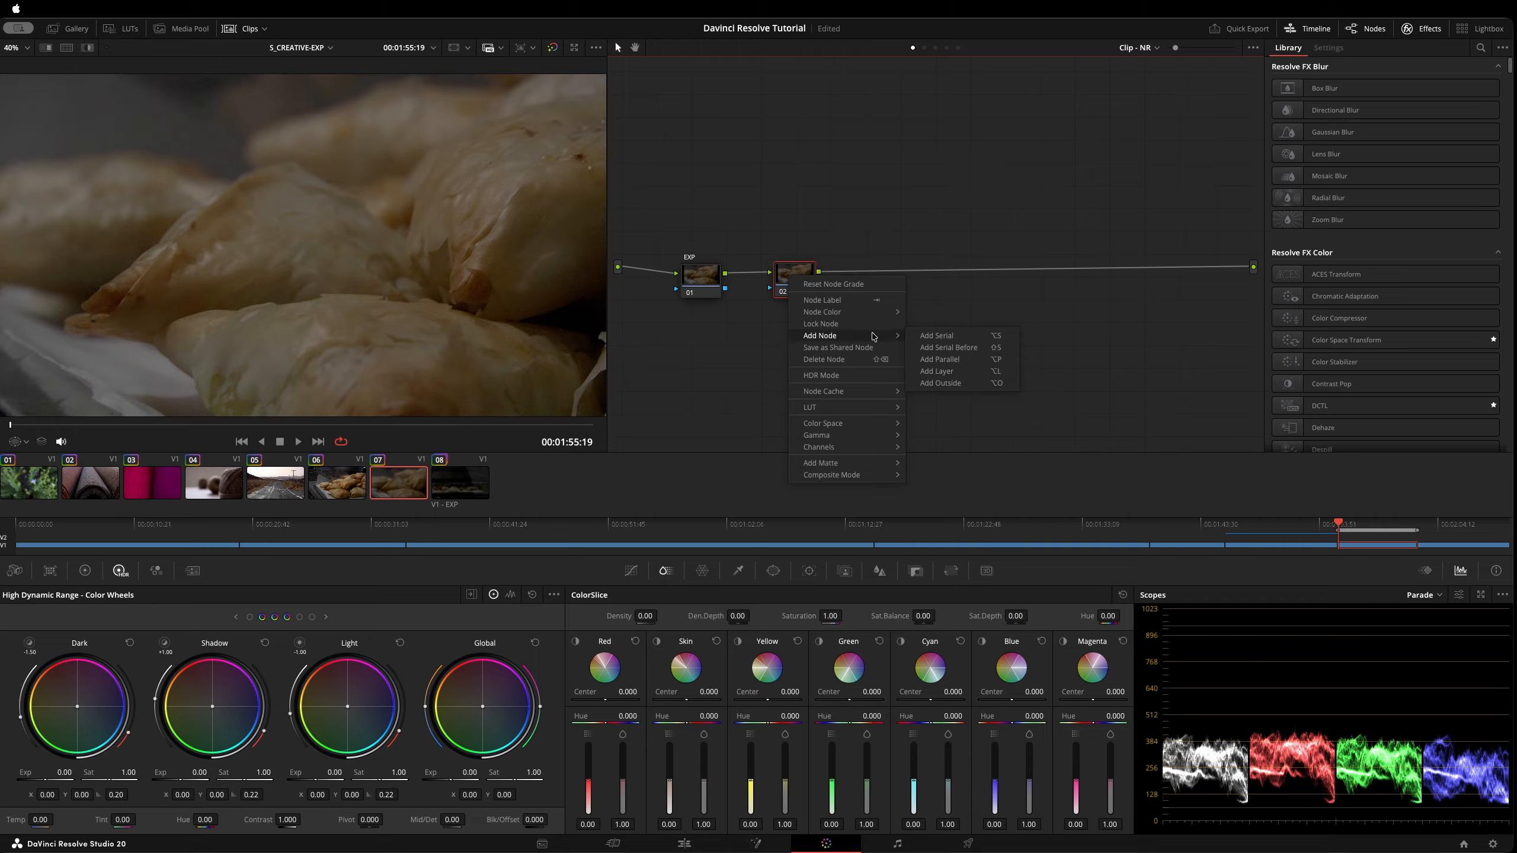
left_click(1009, 360)
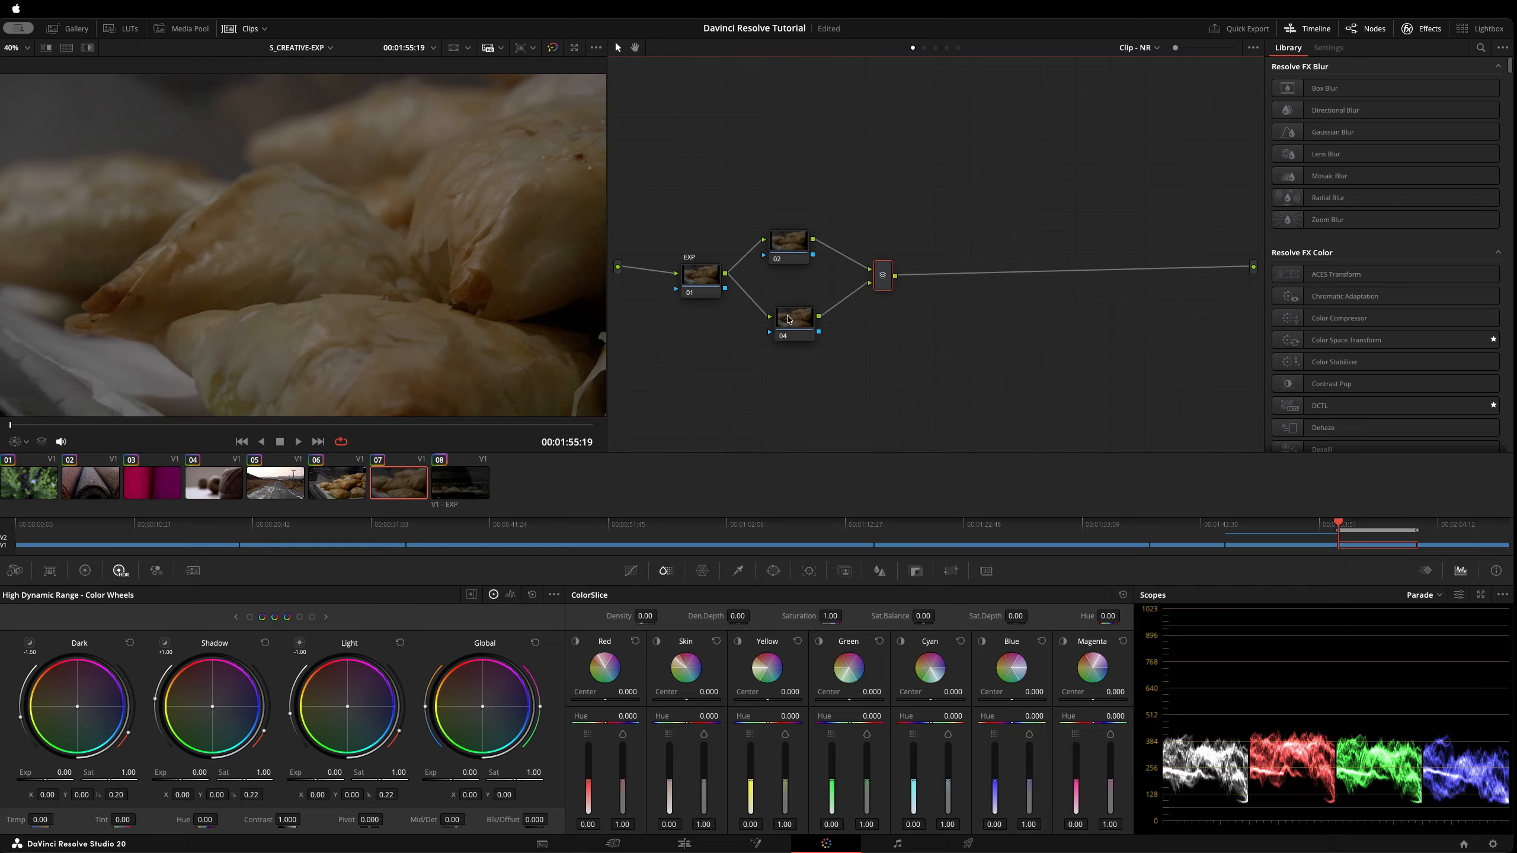
Add a serial node after the Parallel Mixer and label it MUL.
left_click(885, 278)
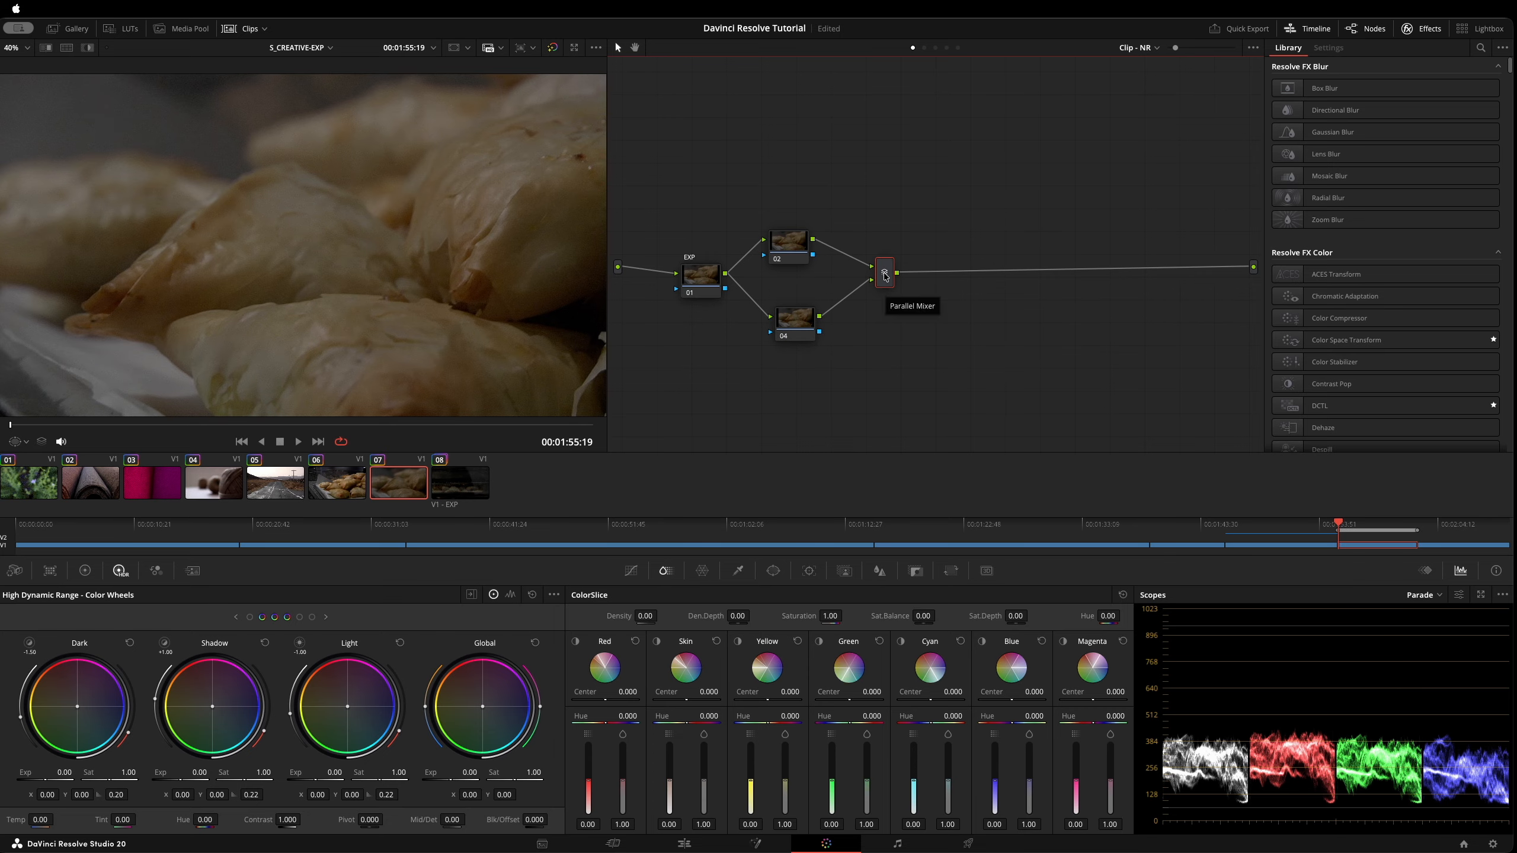
key("alt+s")
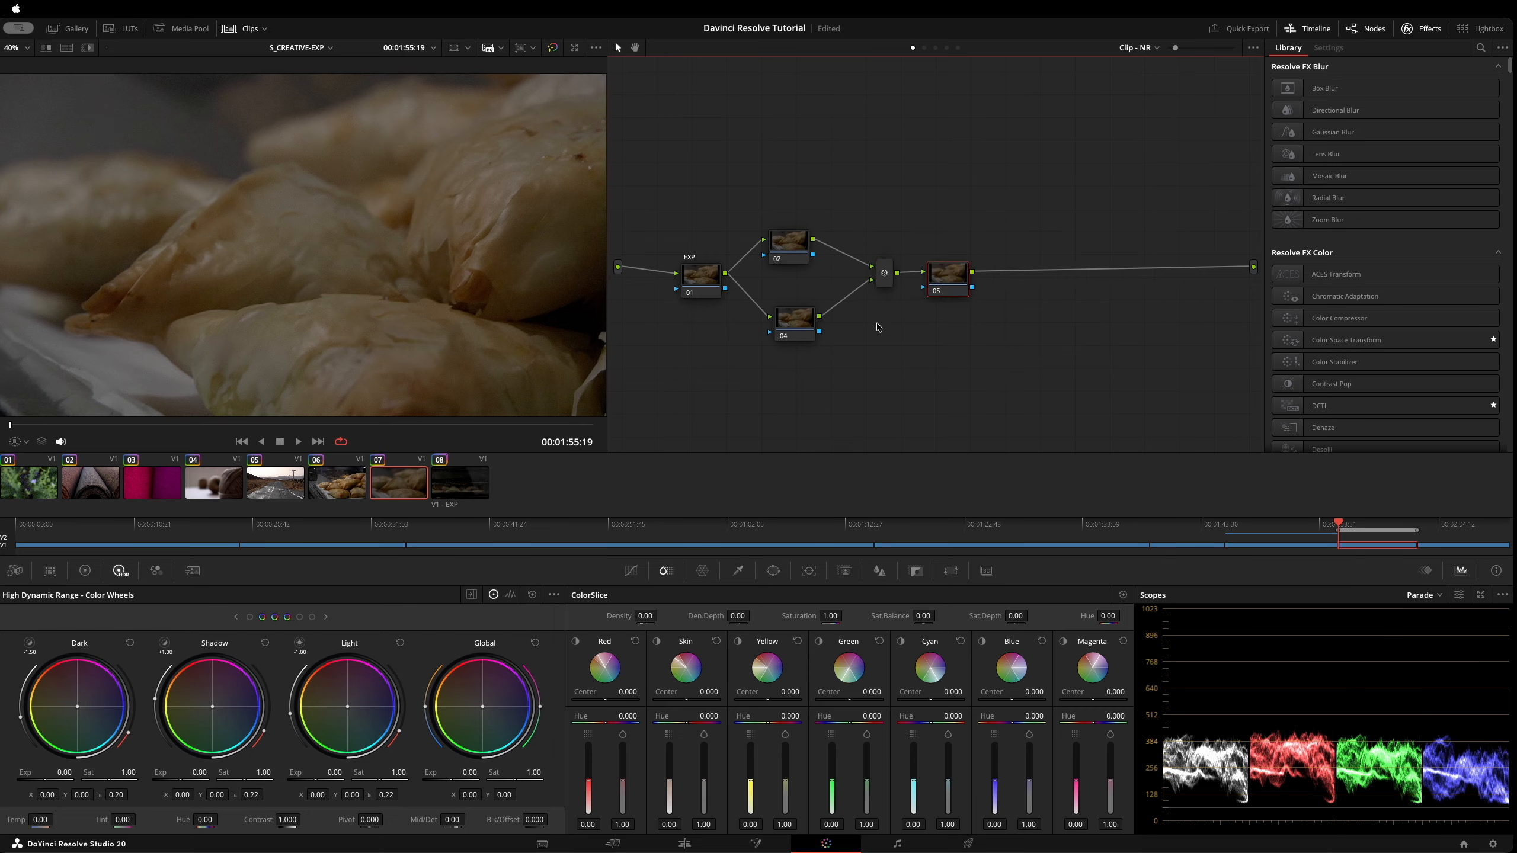
key("Caps_Lock")
type("MUL")
key("Return")
Label the upper parallel node MUL and move it slightly away from the other branch.
left_click_drag(795, 246, 808, 233)
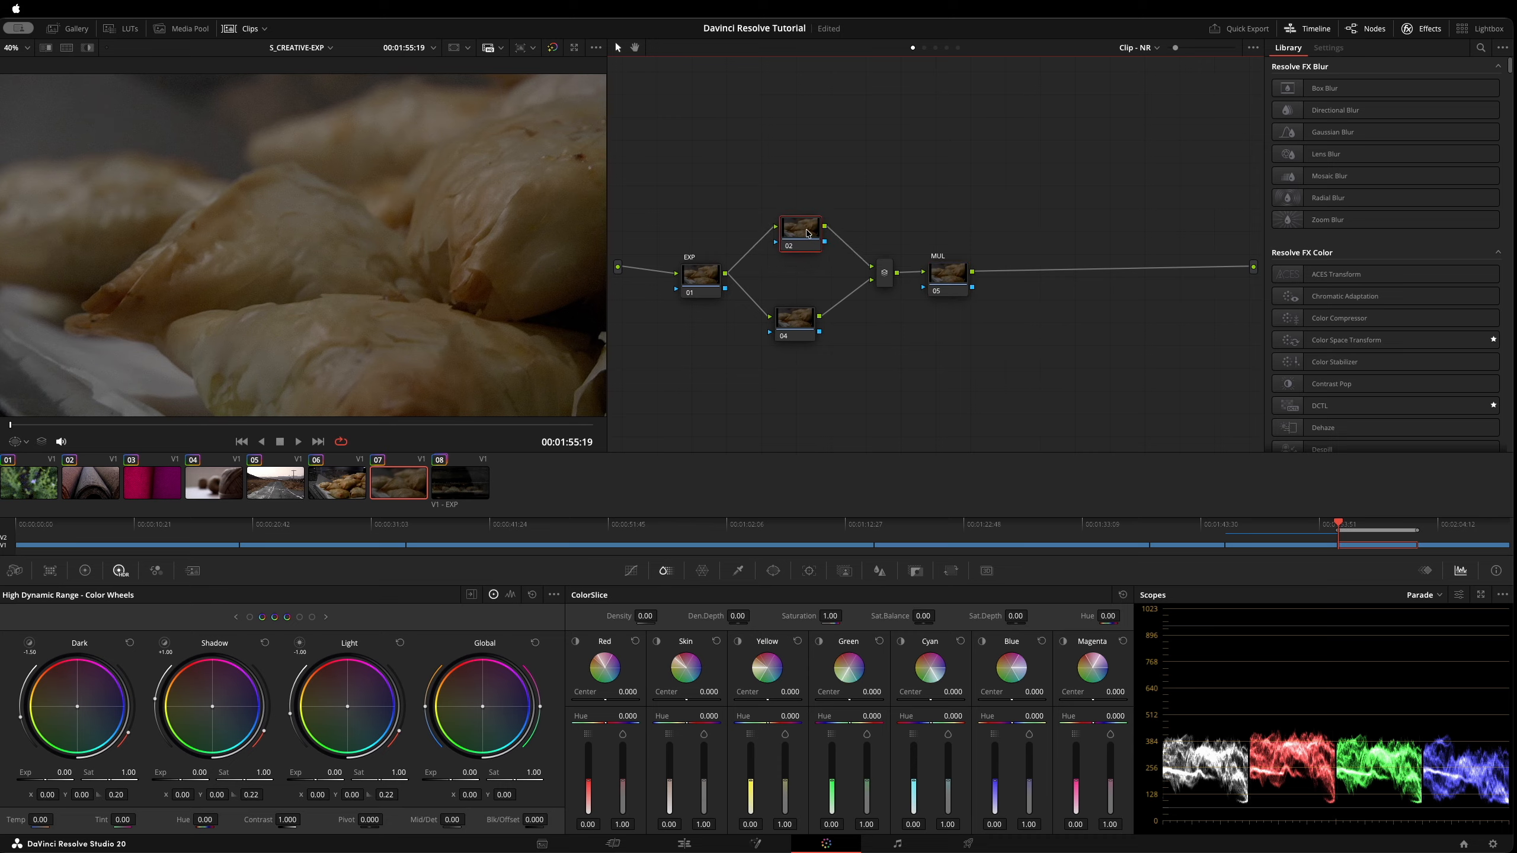
type("MUL")
key("Return")
Raise the Global exposure of the EXP node to 1.01 with the HDR color wheels.
left_click_drag(700, 276, 696, 271)
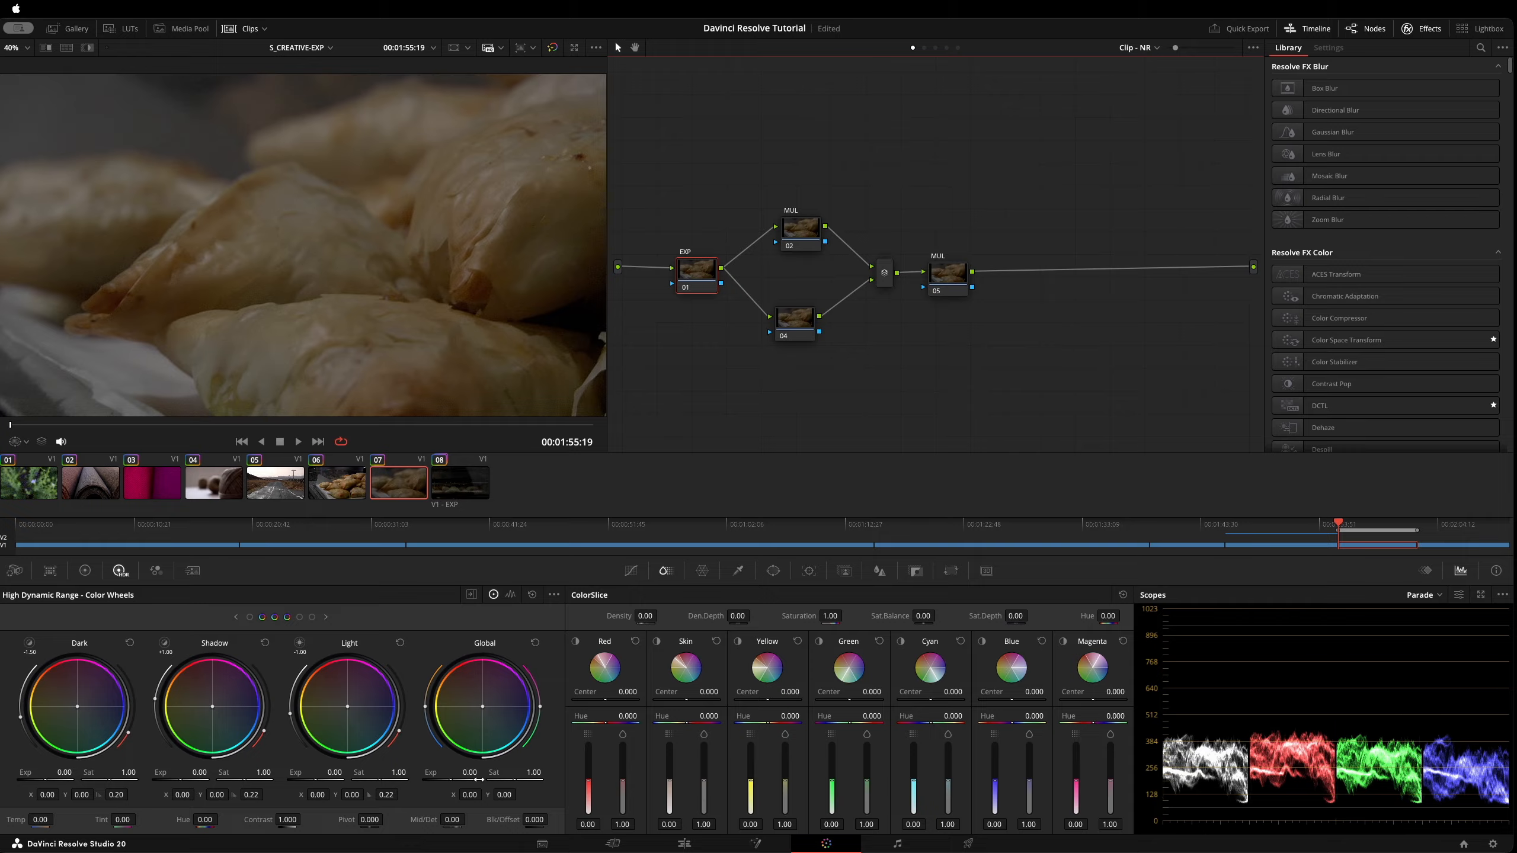
left_click_drag(465, 770, 526, 770)
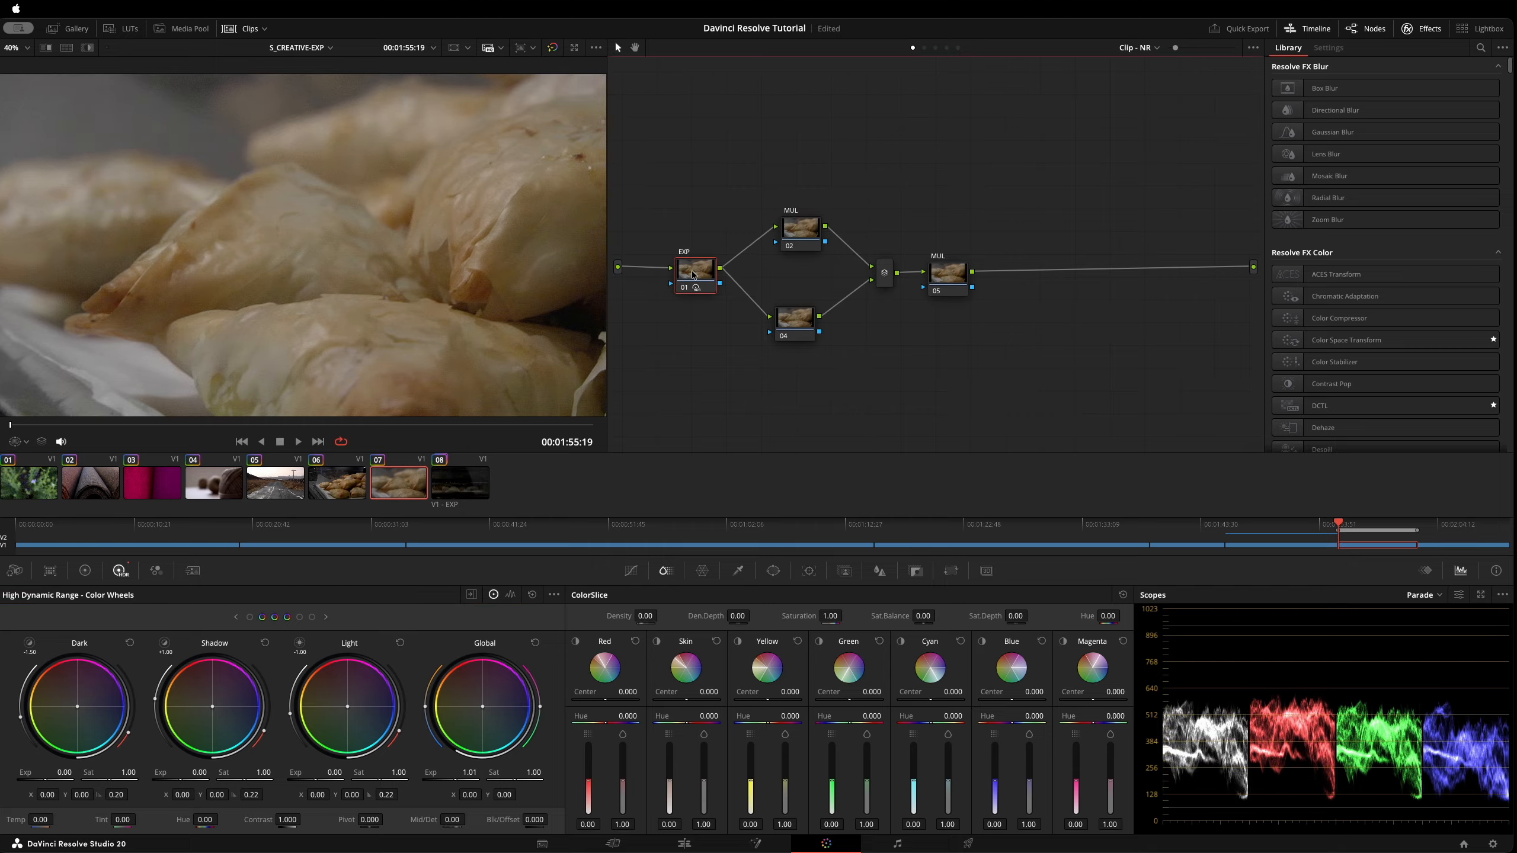
Add a serial node before the EXP node, making room for it at the start of the tree.
mouse_move(699, 275)
left_mouse_down()
mouse_move(682, 269)
mouse_move(699, 267)
left_mouse_up()
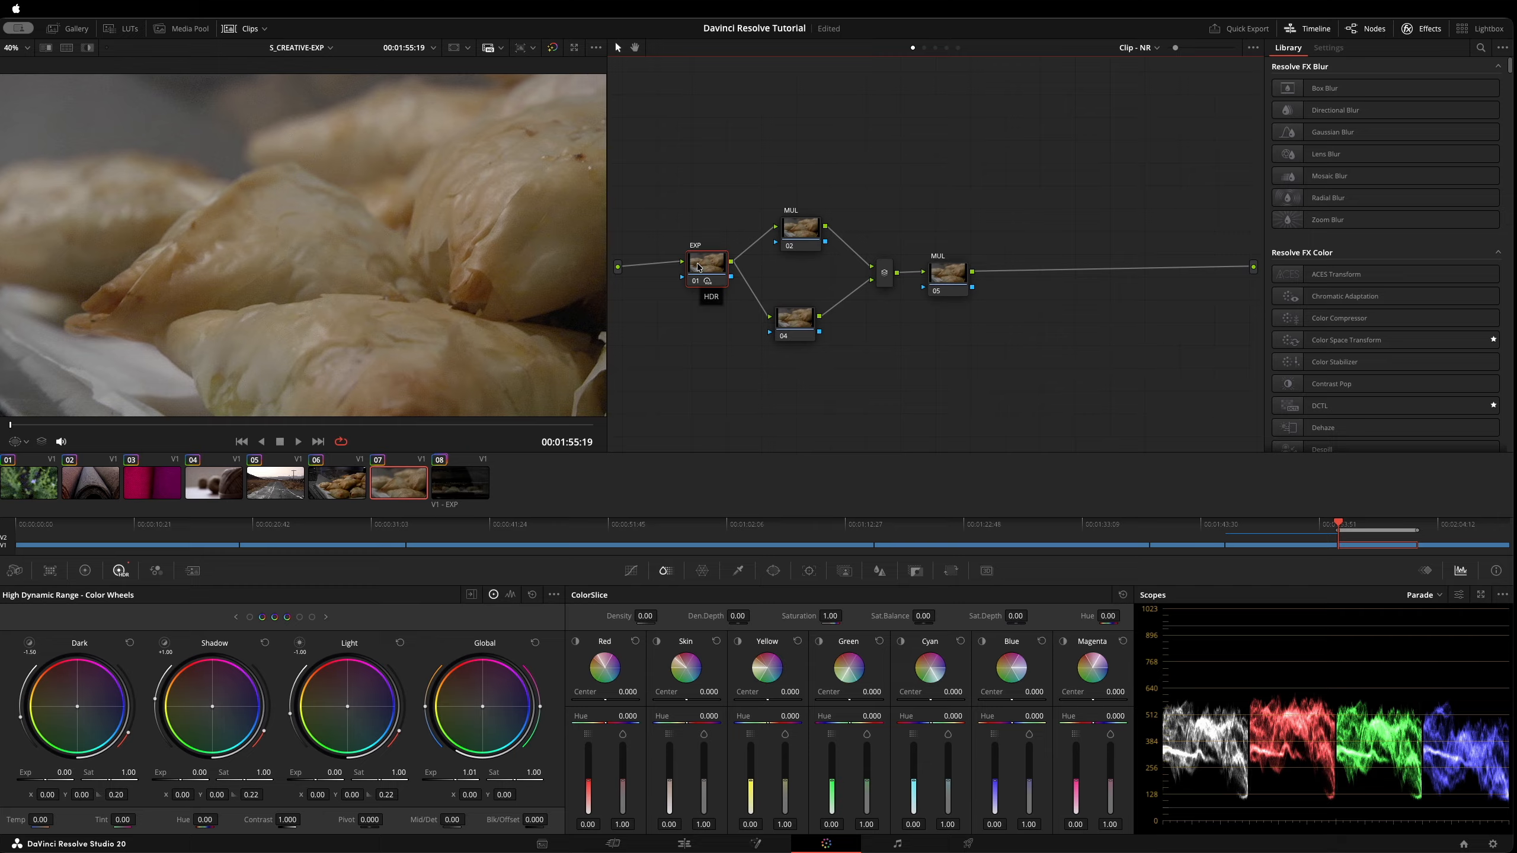
key("shift+s")
left_click_drag(725, 301, 706, 271)
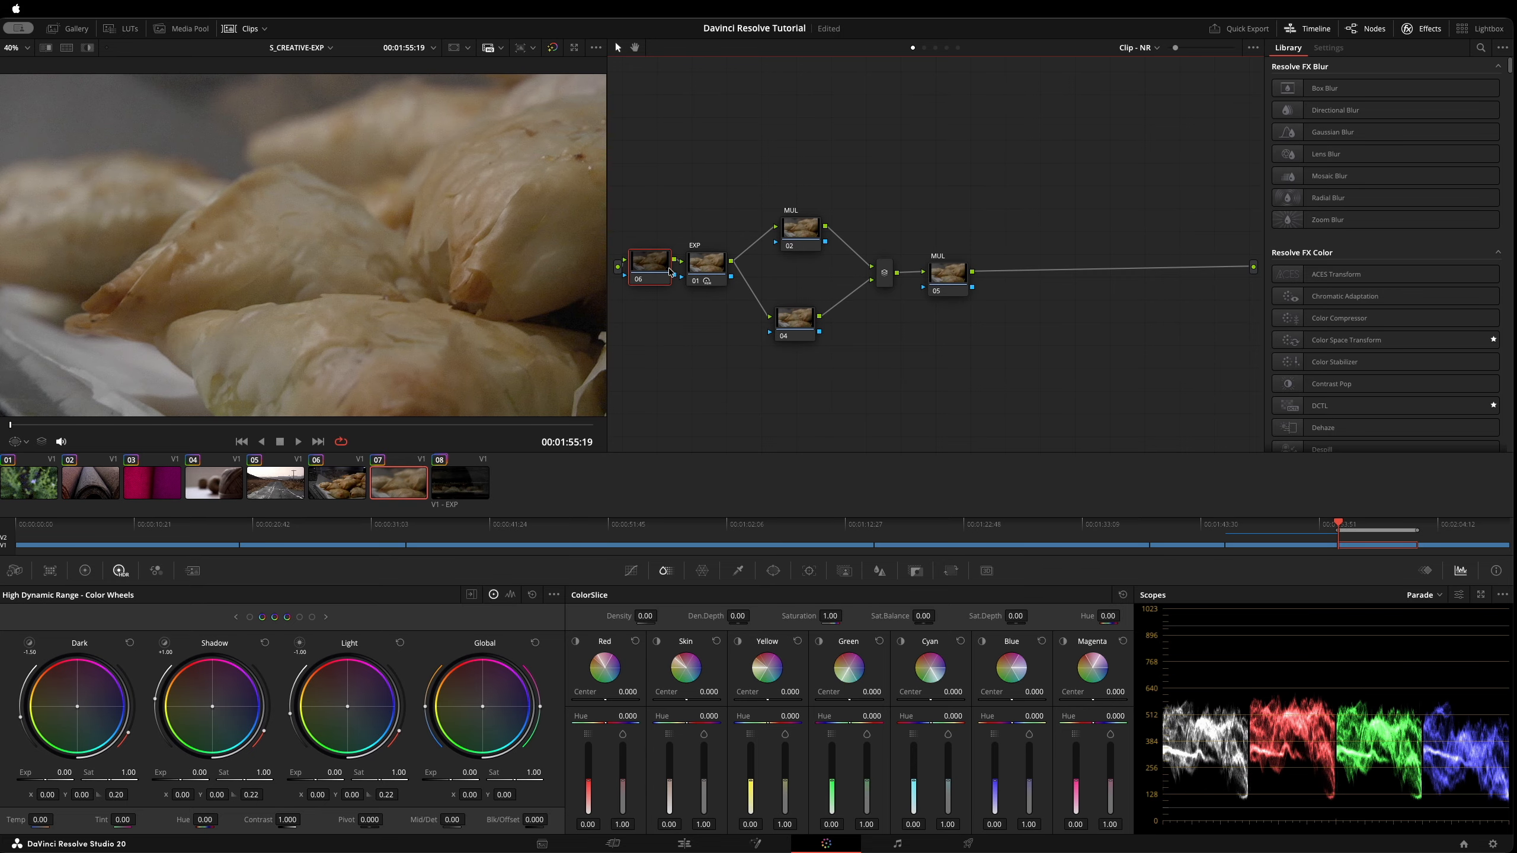
Swap the EXP grade and label onto the new first node and save the project.
left_click_drag(668, 271, 703, 271)
key("super+s")
Shift the whole node tree away from the source input and tidy the position of the EXP node.
left_click_drag(631, 197, 973, 355)
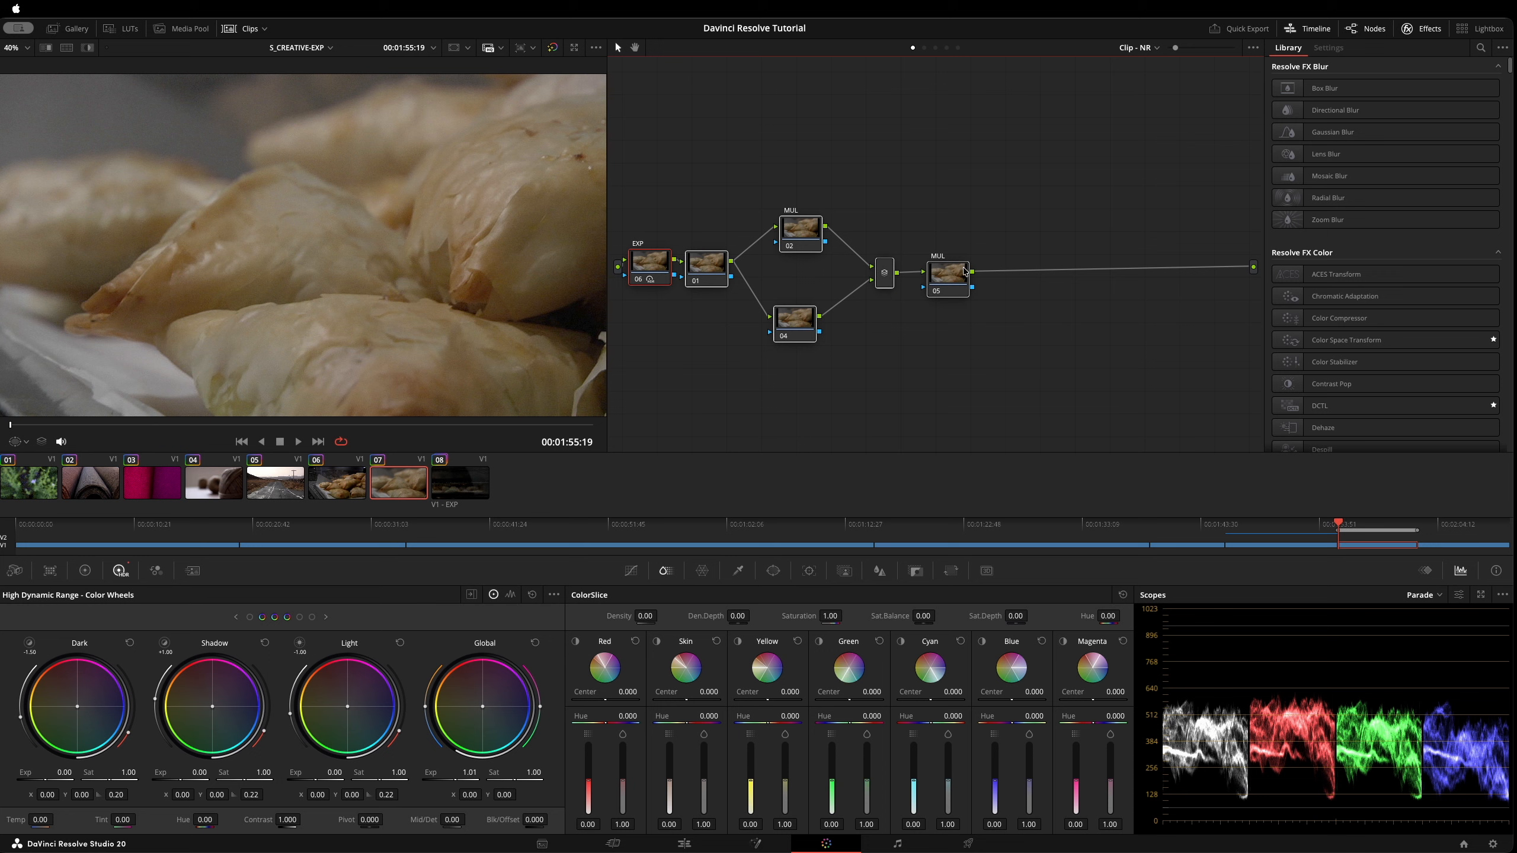
left_click_drag(963, 271, 1018, 283)
left_click(686, 369)
left_click_drag(693, 269, 673, 267)
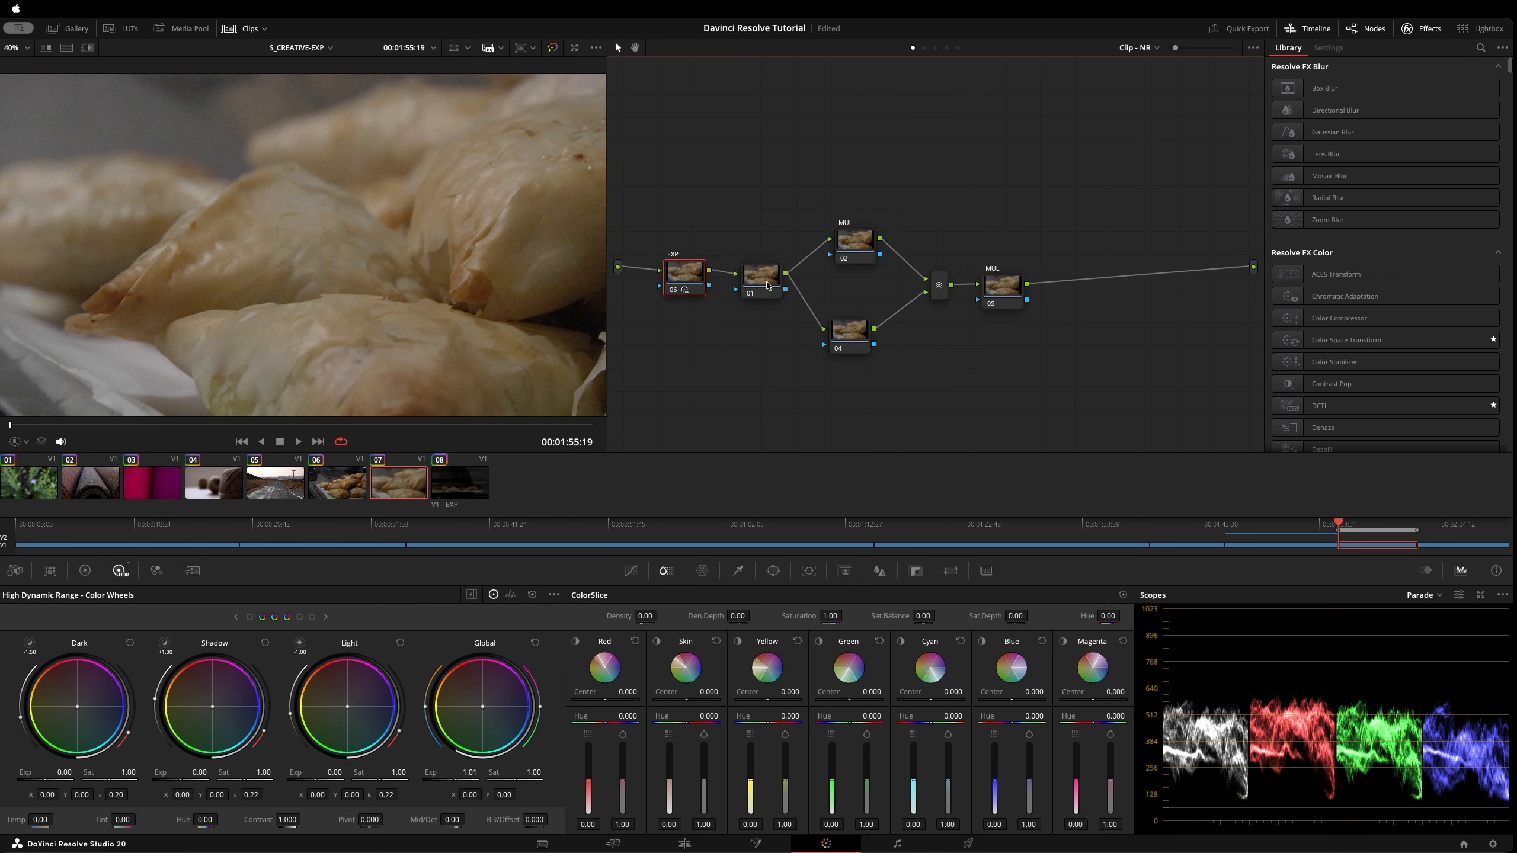
Insert a serial node between the EXP node and node 01, spacing the downstream nodes to line it up.
left_click_drag(768, 285, 770, 278)
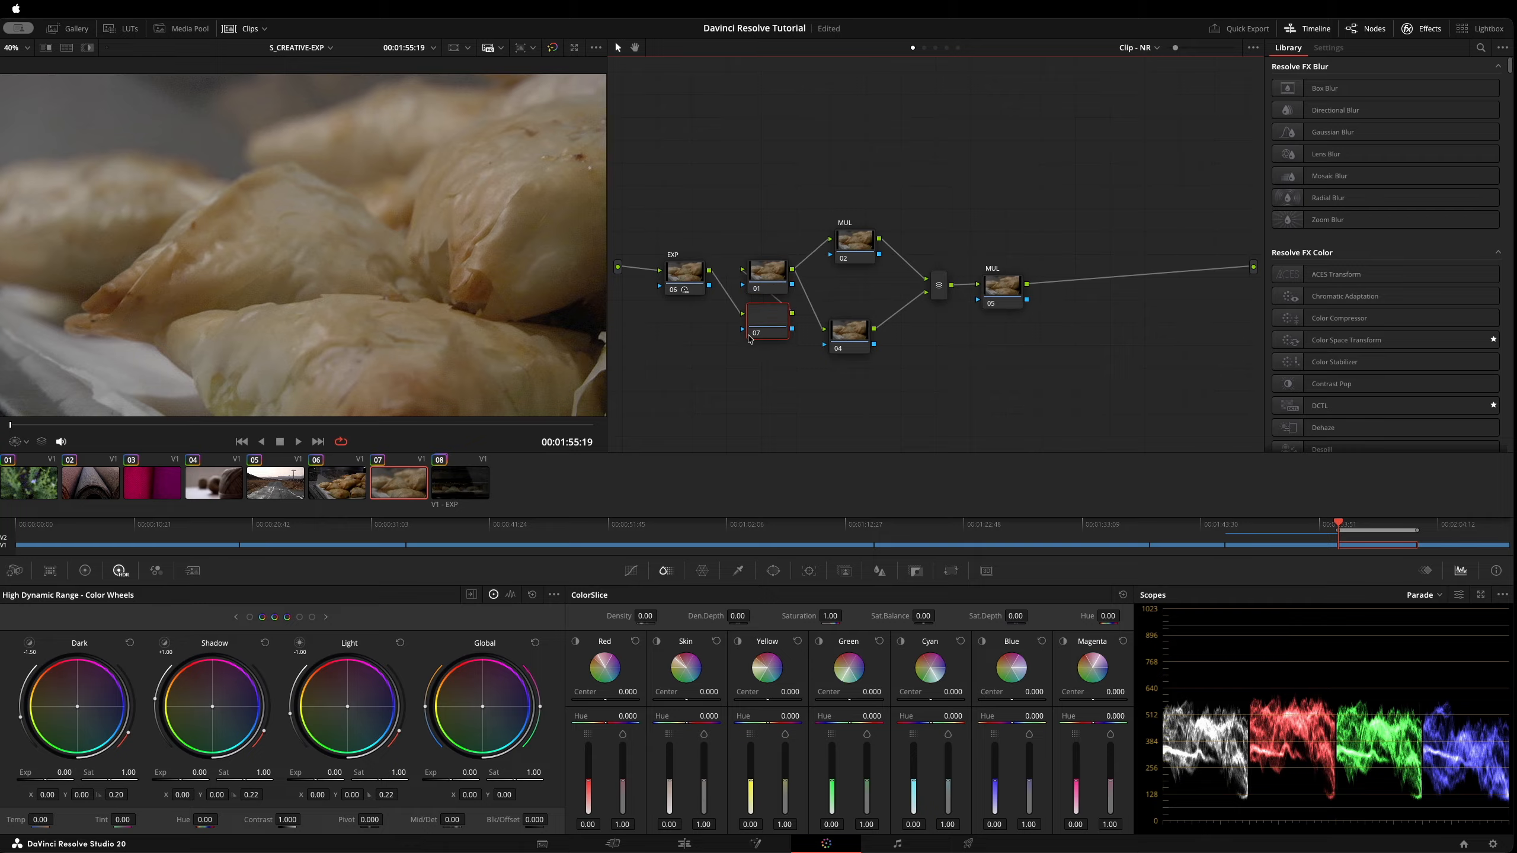
left_click_drag(754, 318, 780, 283)
left_click_drag(746, 167, 1049, 390)
left_click_drag(993, 280, 1042, 270)
left_click(832, 411)
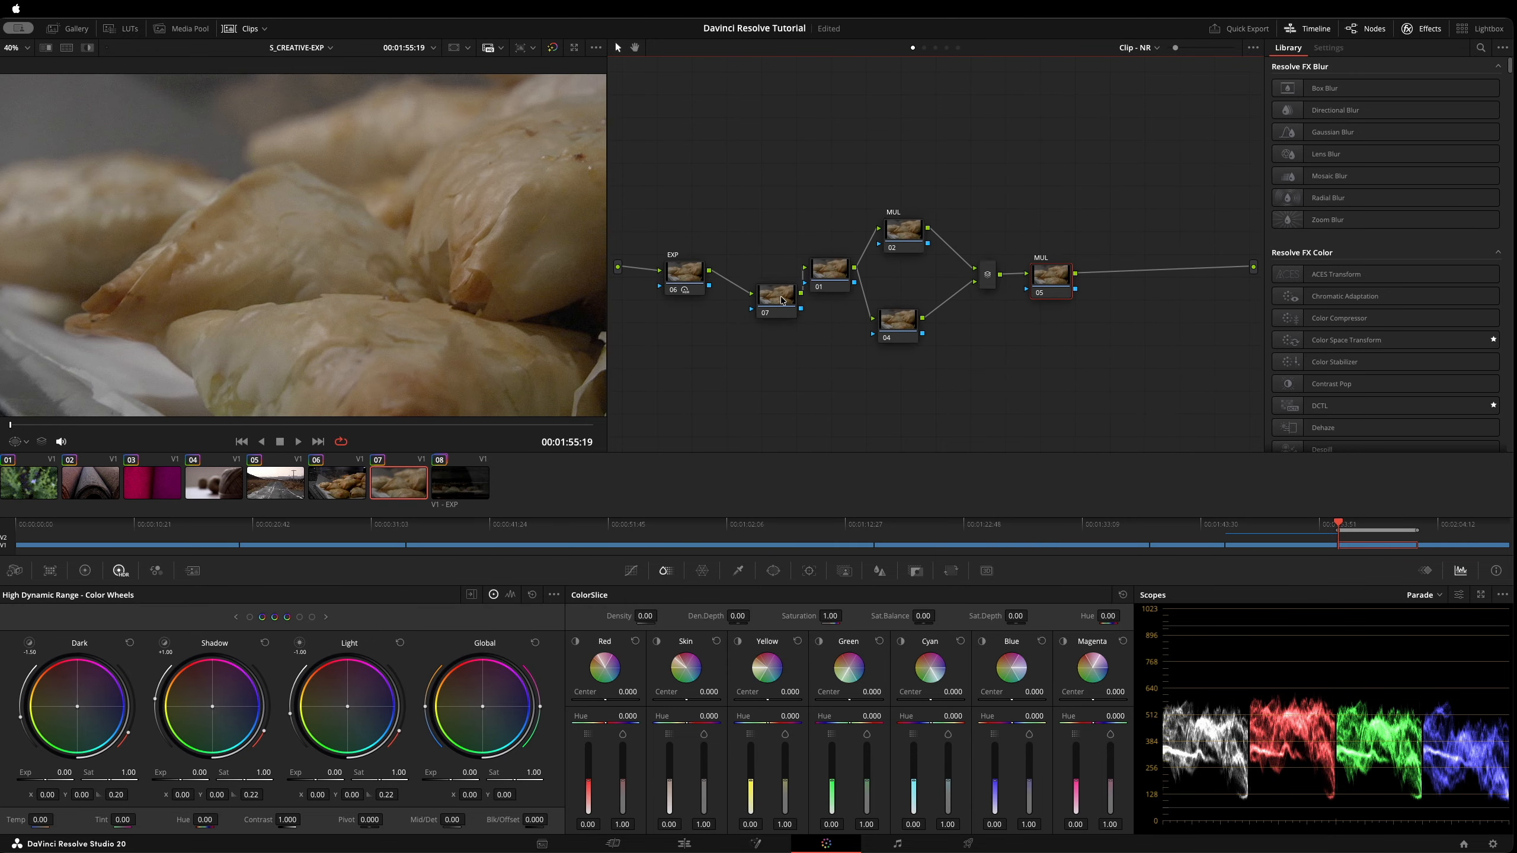
left_click_drag(782, 300, 687, 270)
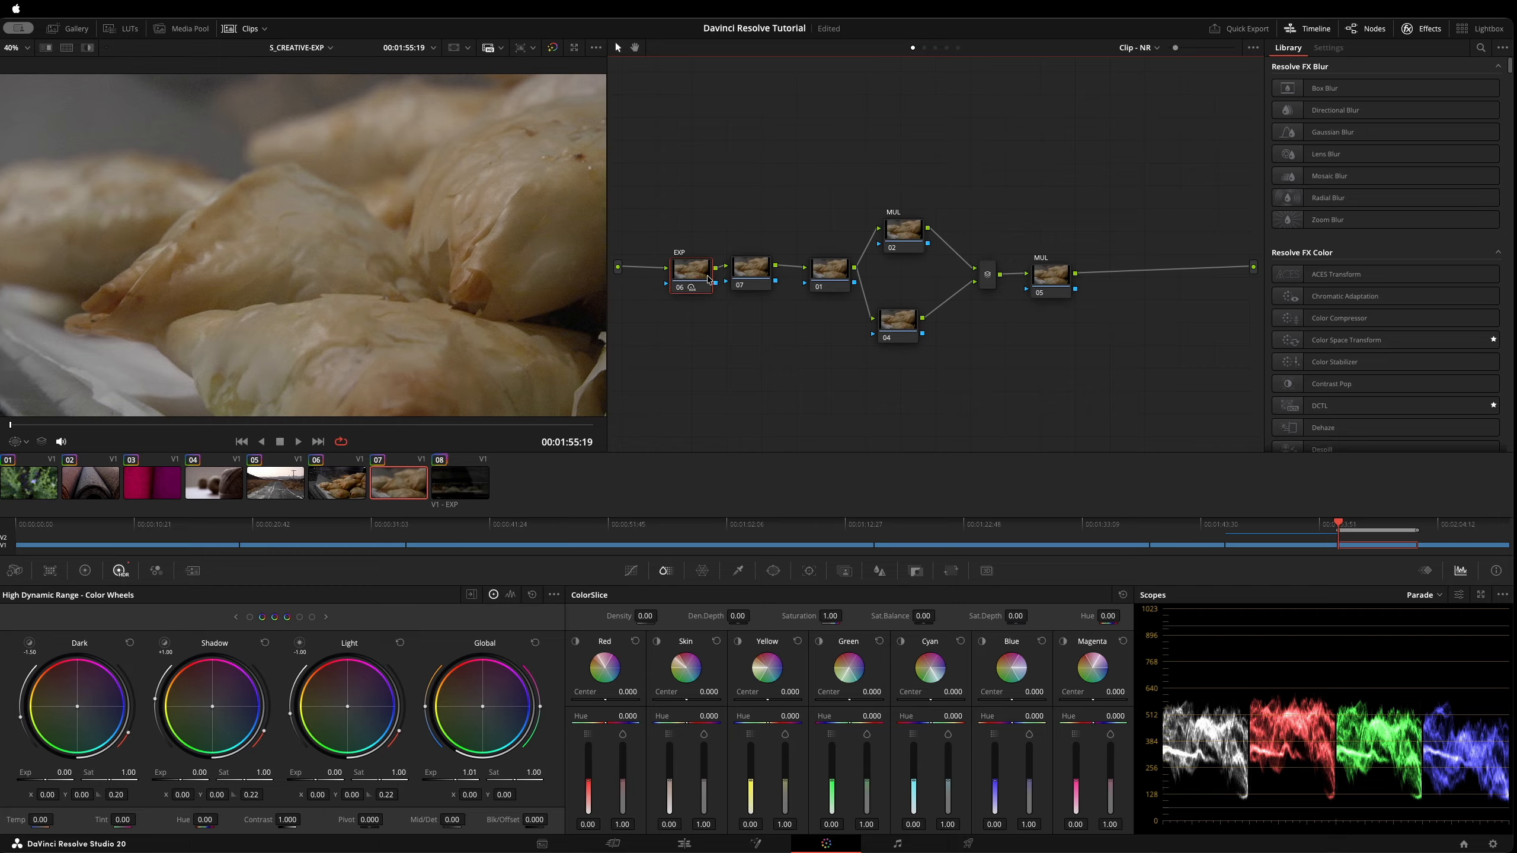
Label node 07 as CON and line it up between the EXP node and node 01.
left_click_drag(694, 286, 751, 282)
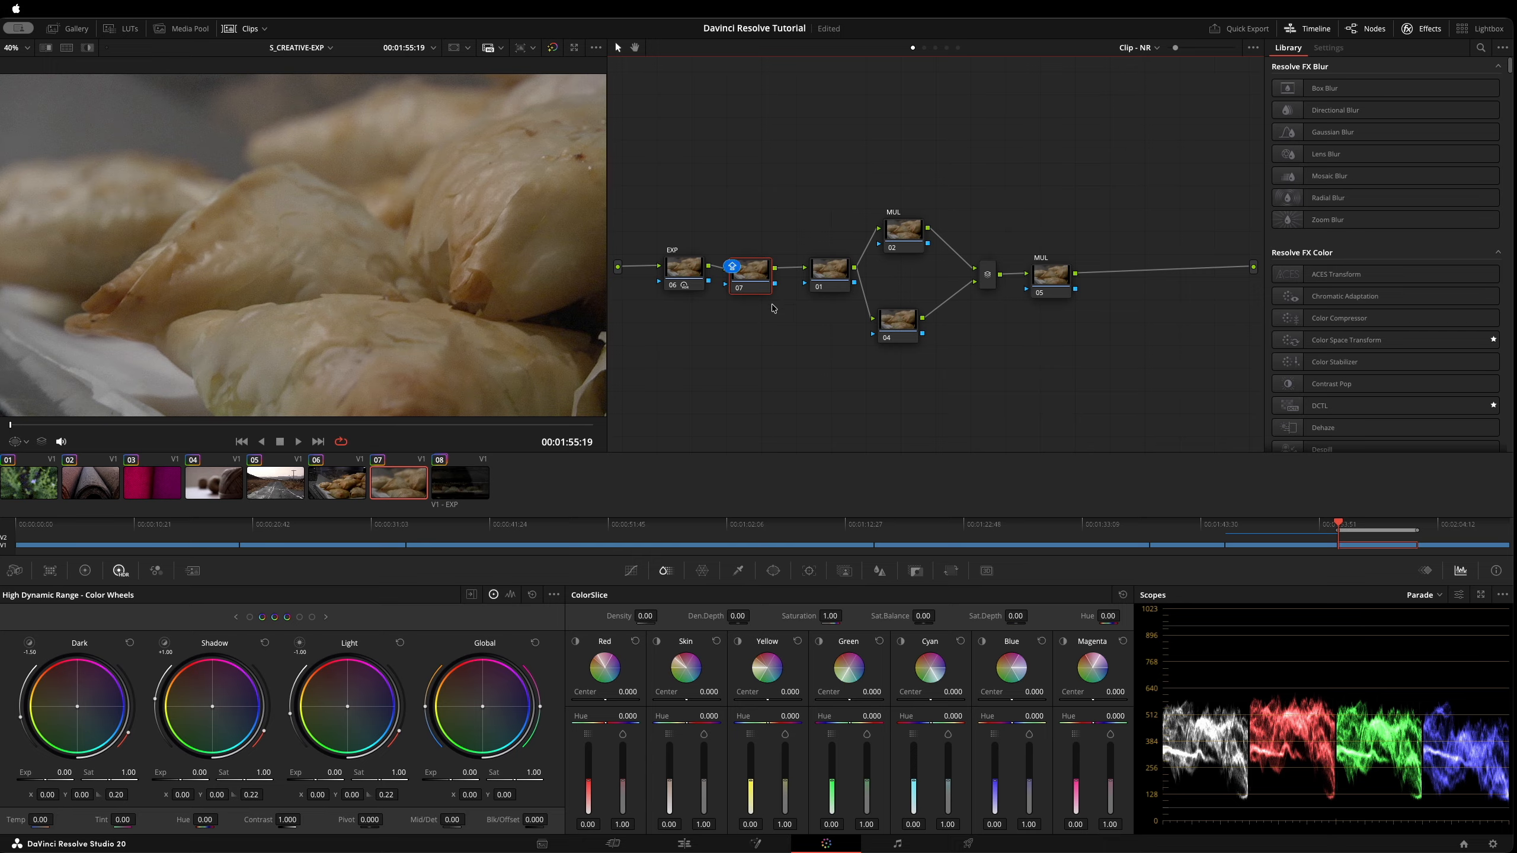
type("CON")
key("Return")
left_click_drag(750, 286, 749, 289)
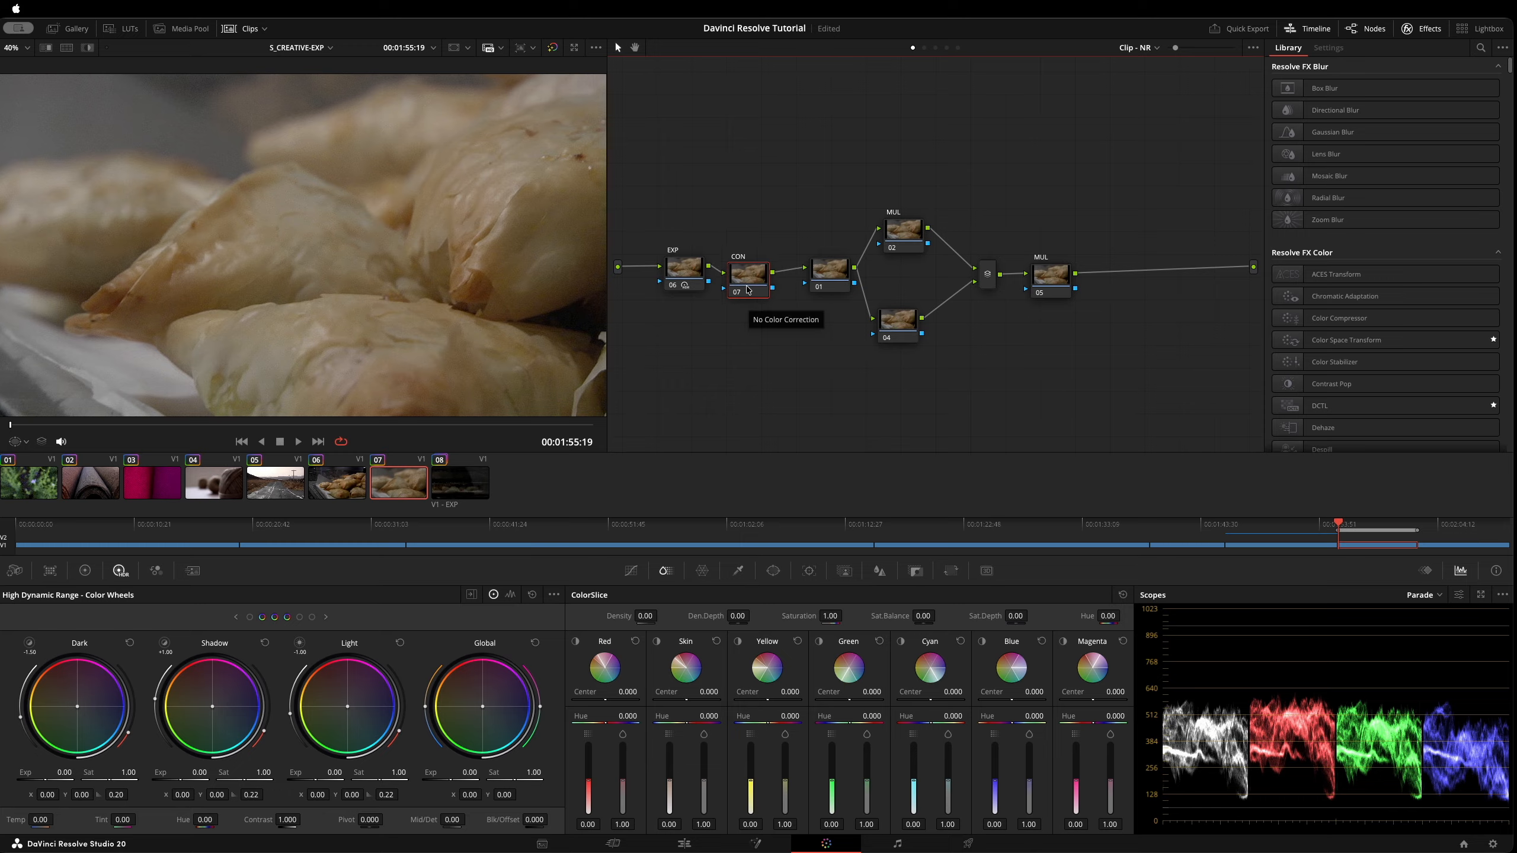
left_click_drag(752, 280, 754, 275)
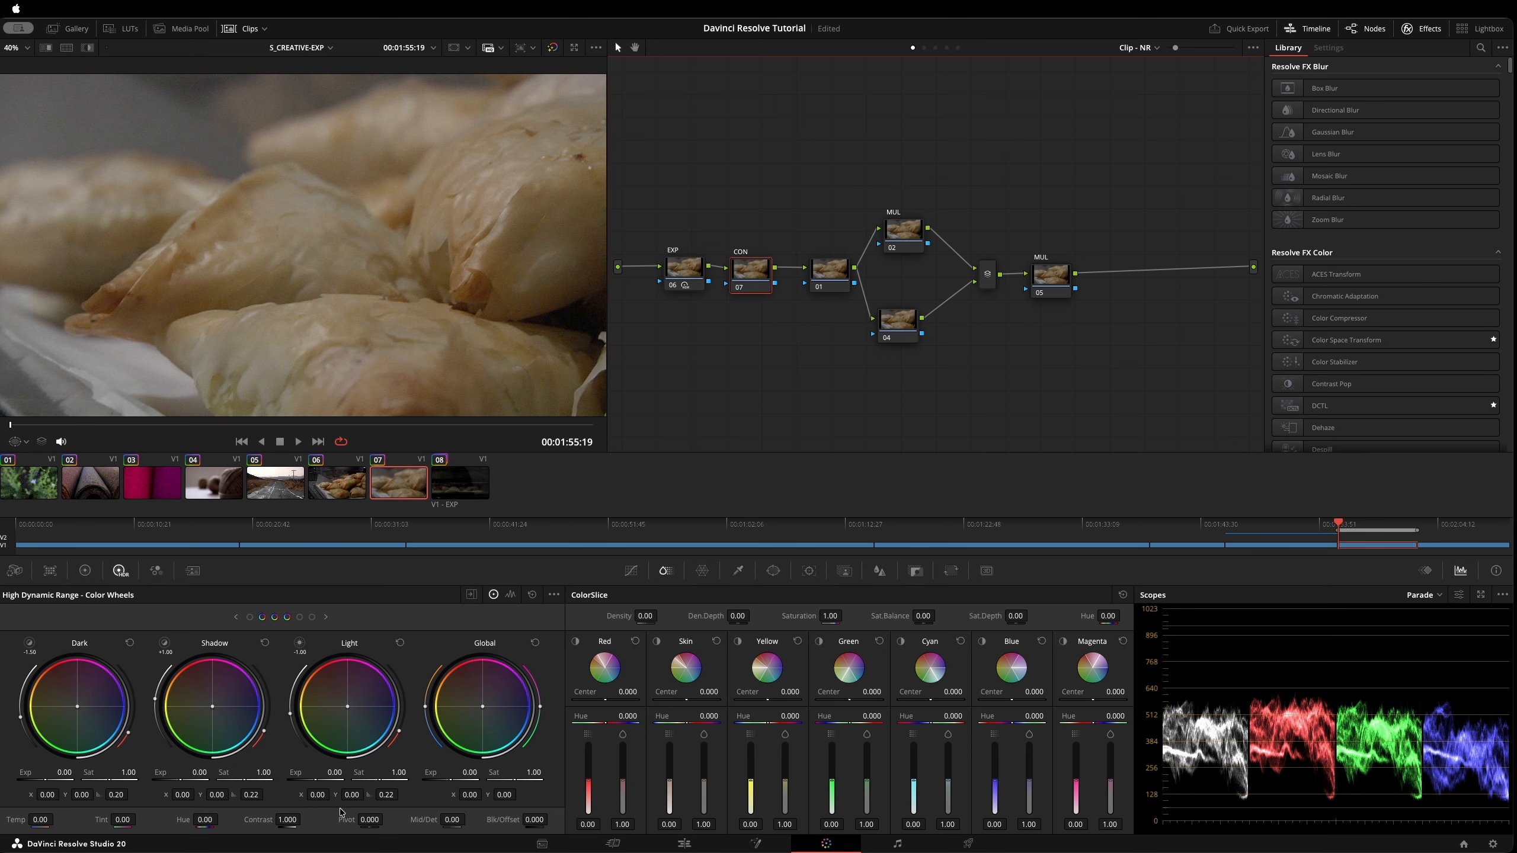
Try a contrast of 1.078 on the CON node, and reset it.
left_click_drag(281, 822, 293, 820)
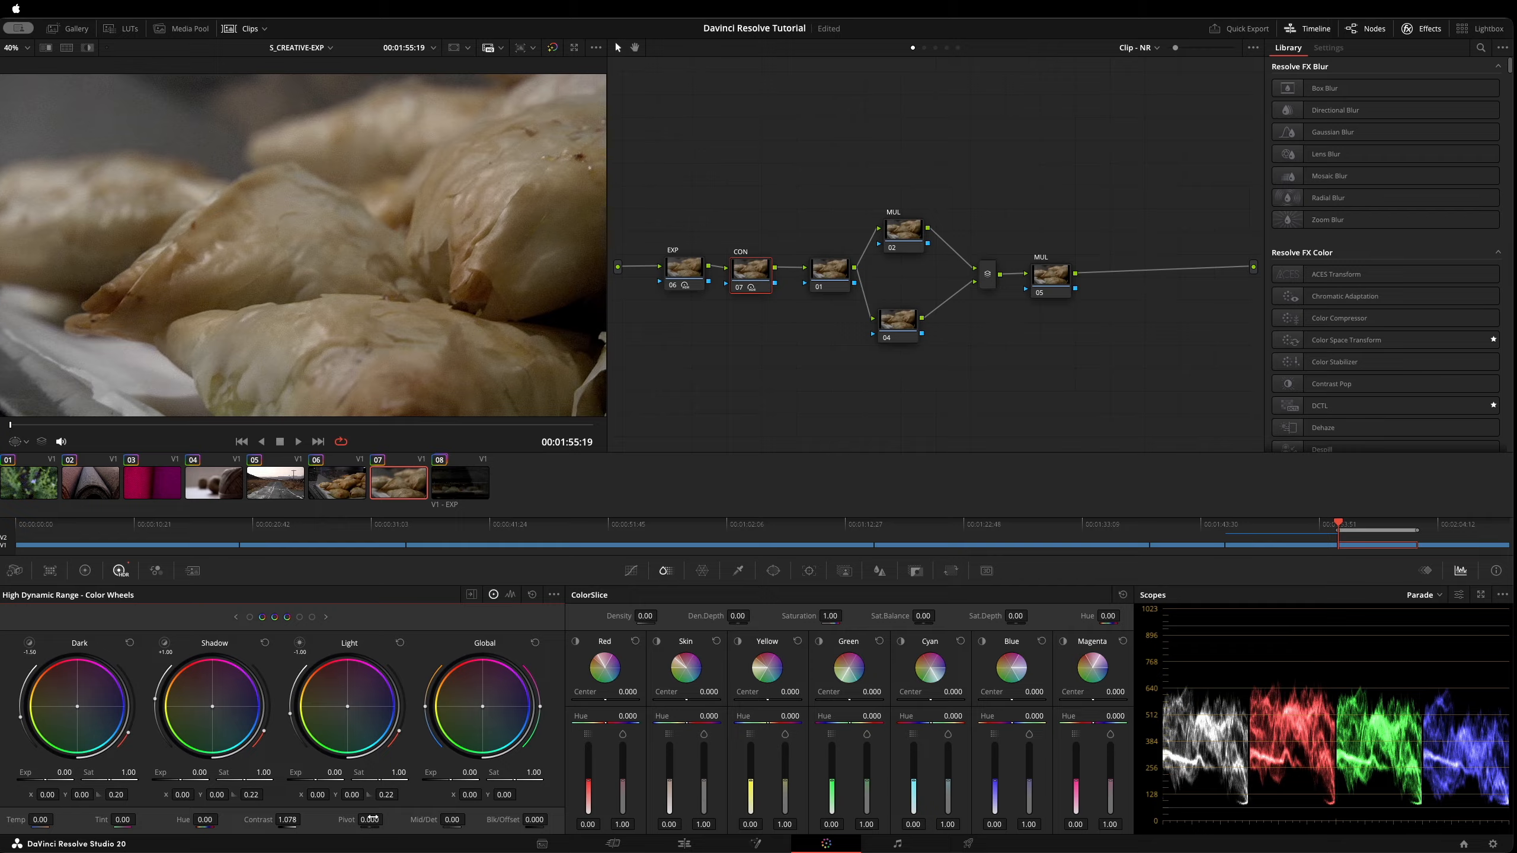
left_click_drag(287, 820, 304, 819)
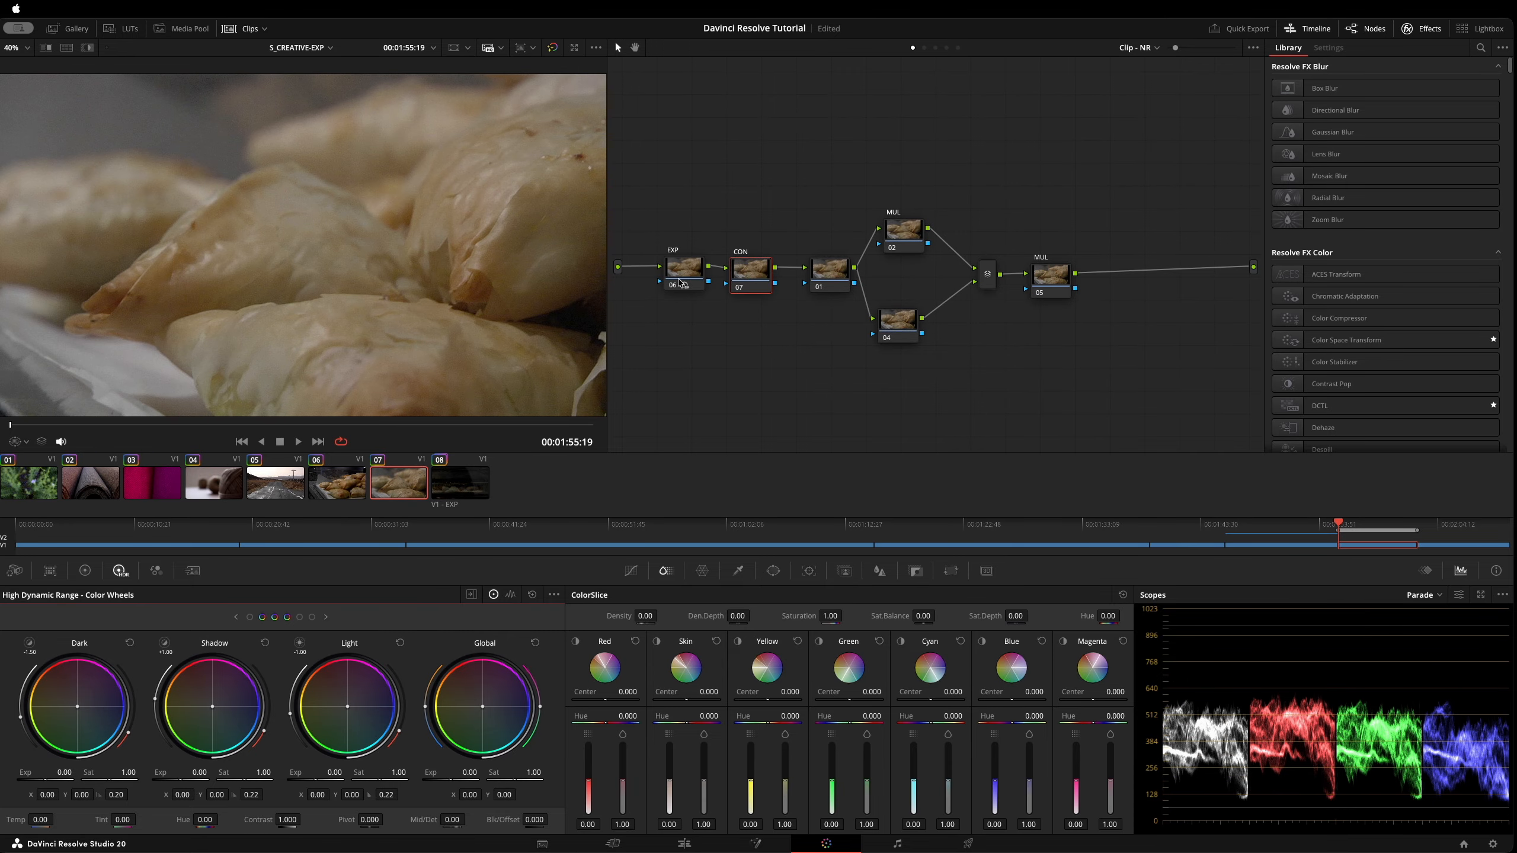
Reposition the EXP node and try the Multiply composite mode on the upper parallel MUL node.
left_click_drag(678, 278, 677, 270)
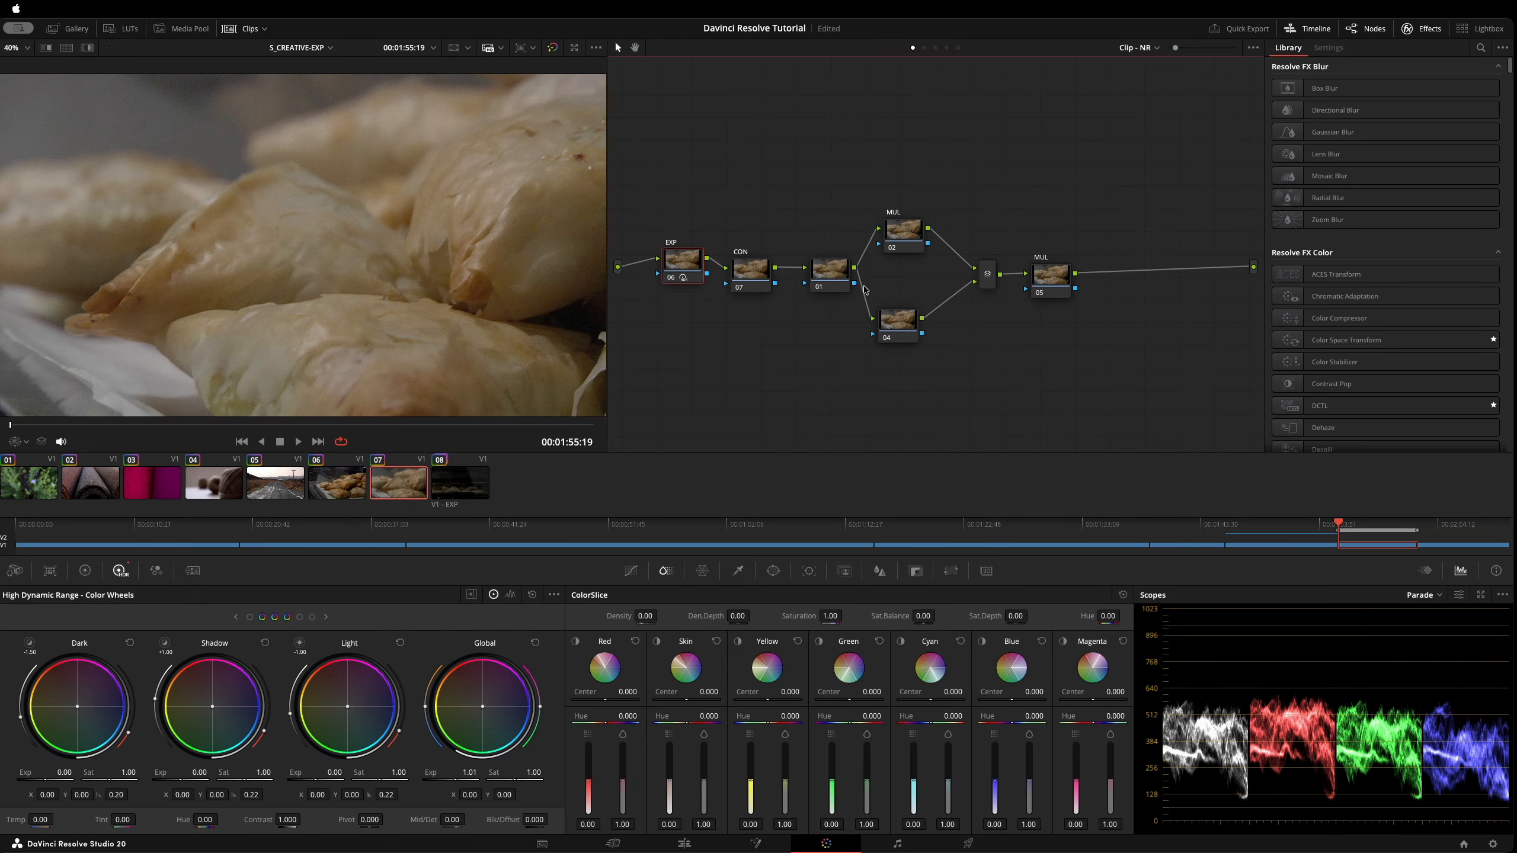
left_click_drag(905, 242, 896, 244)
right_click(897, 242)
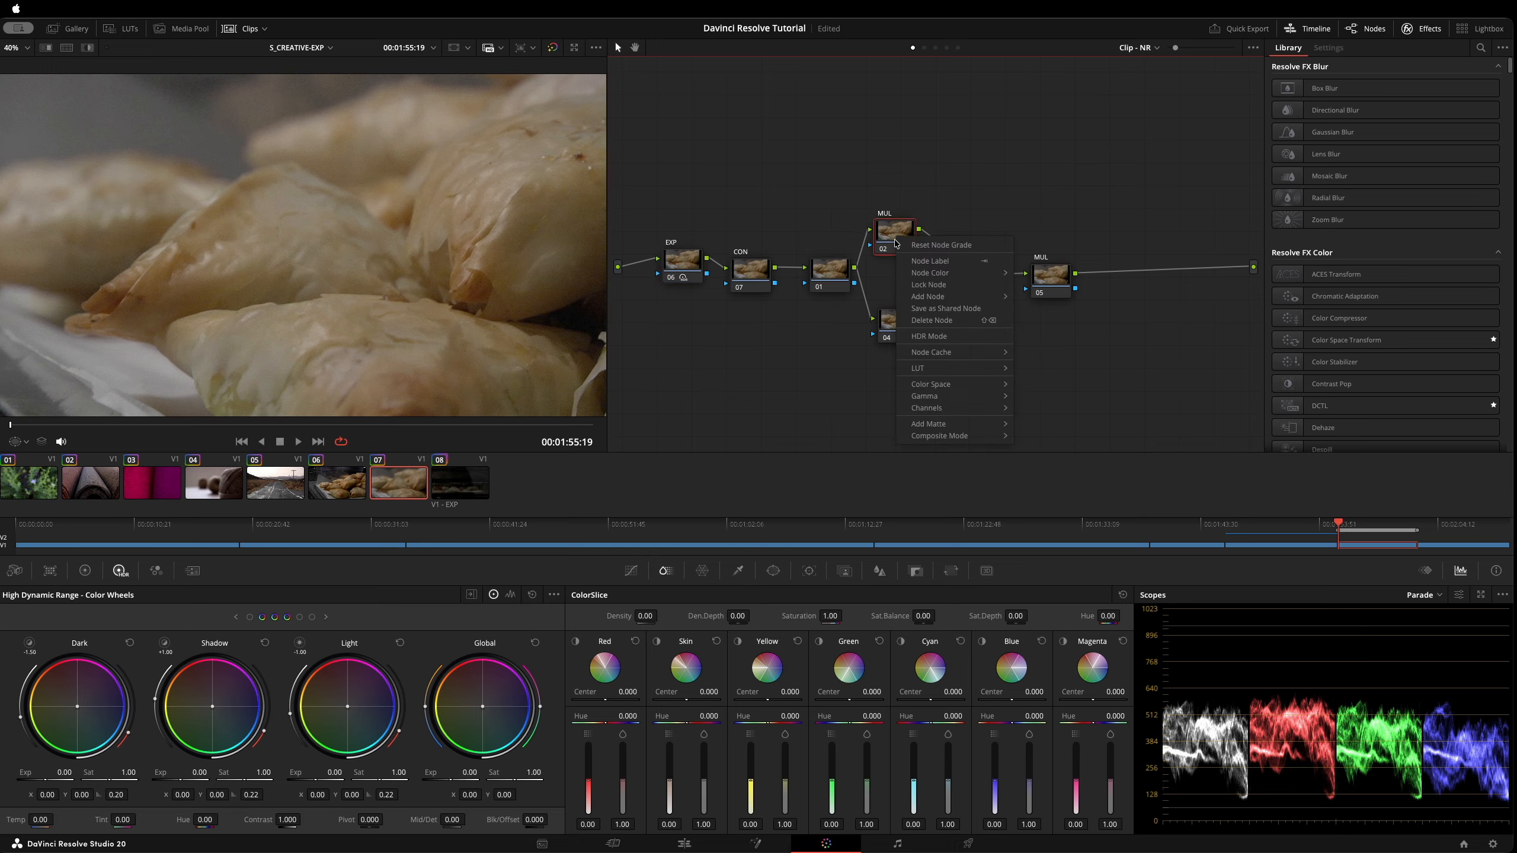
mouse_move(959, 442)
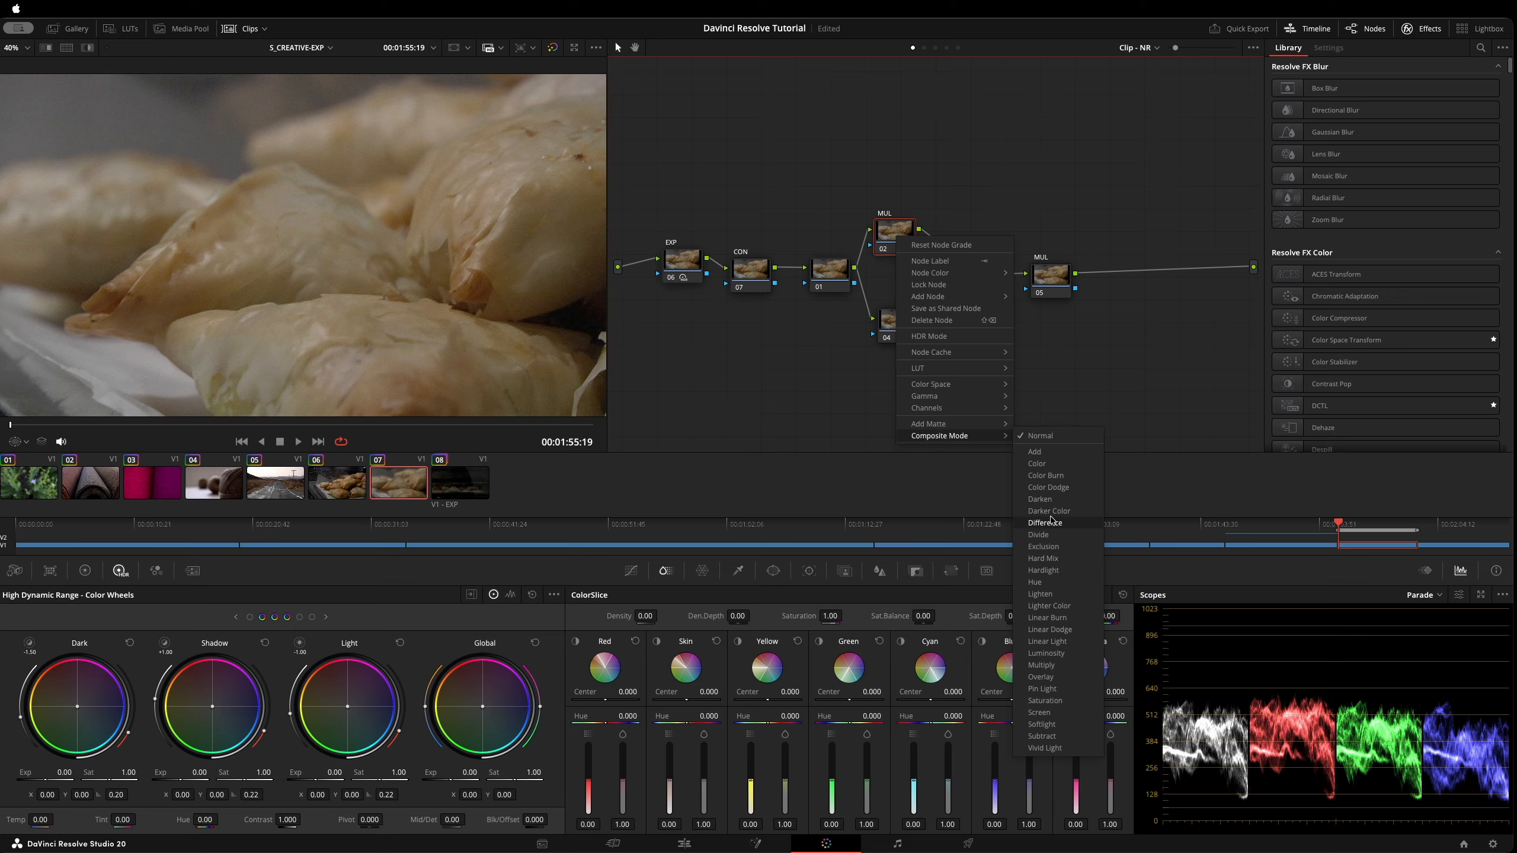
left_click(1066, 666)
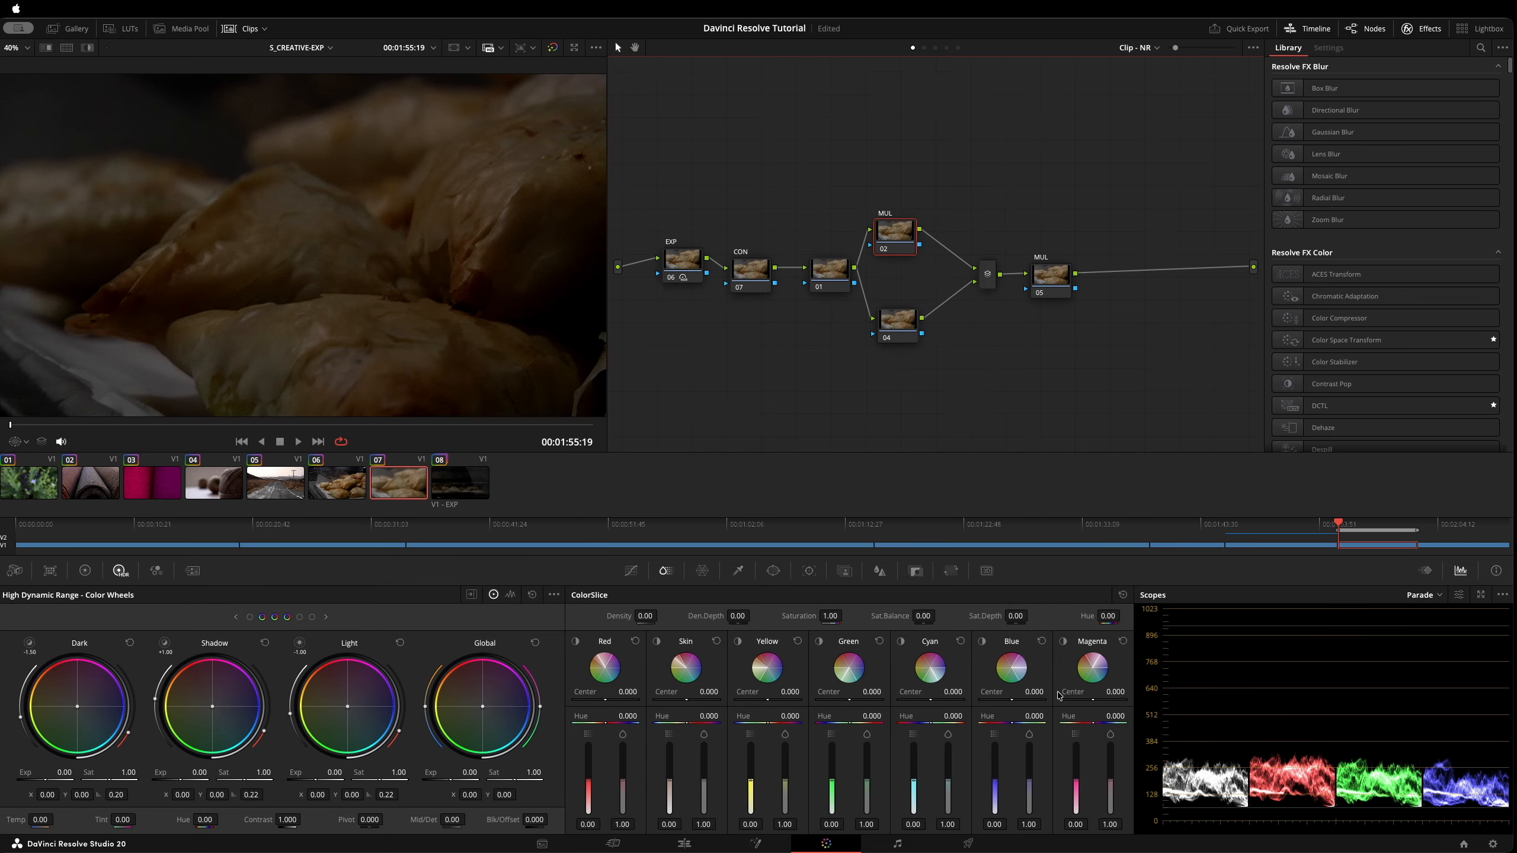
Reset the grade of the upper parallel MUL node to remove its Multiply composite mode.
left_click(672, 263)
right_click(684, 268)
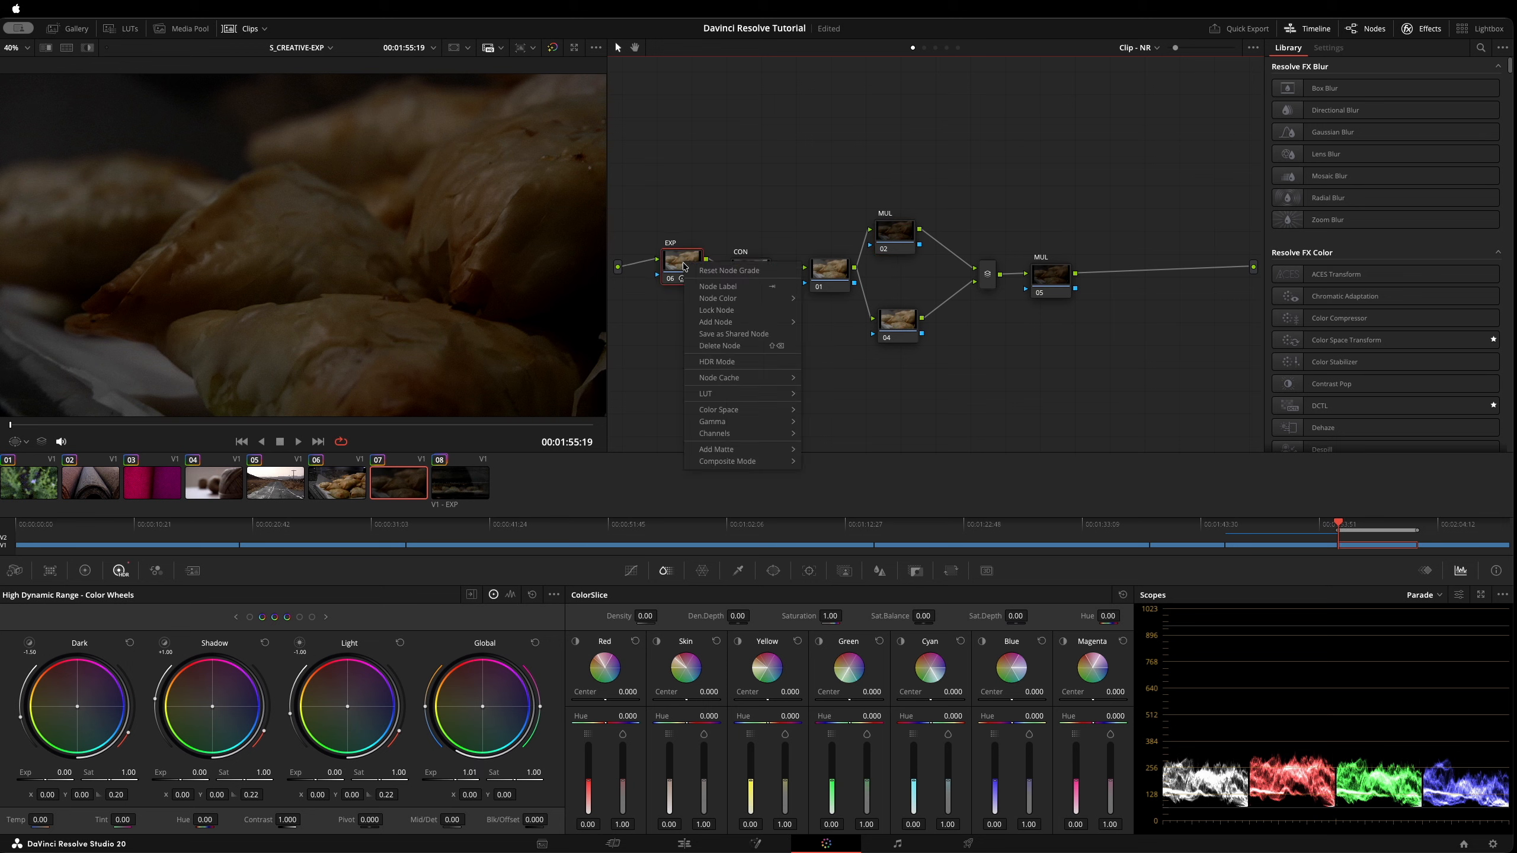
left_click(724, 272)
left_click(895, 231)
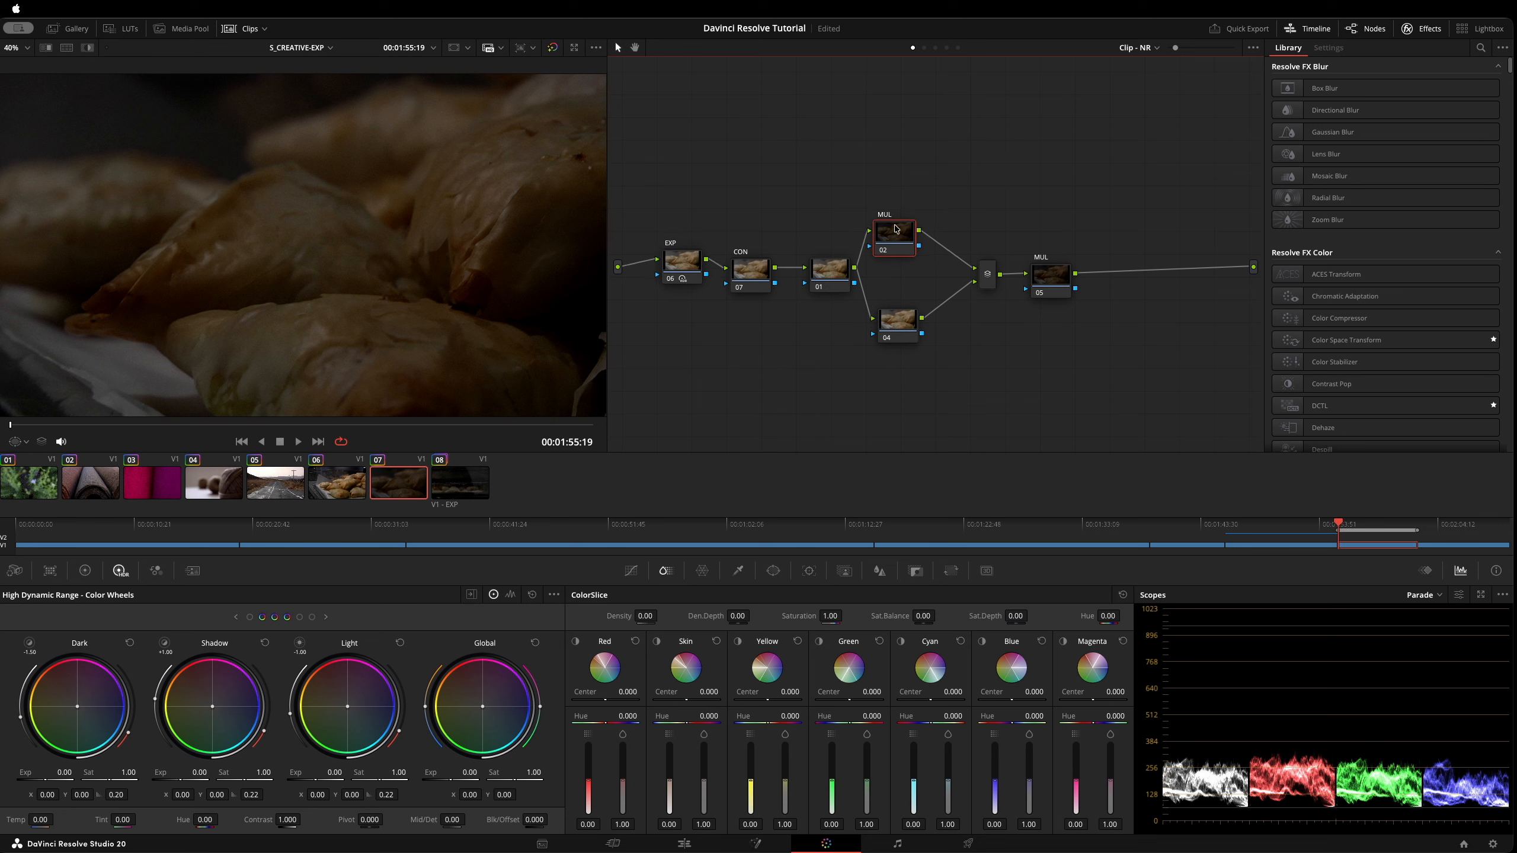
right_click(896, 229)
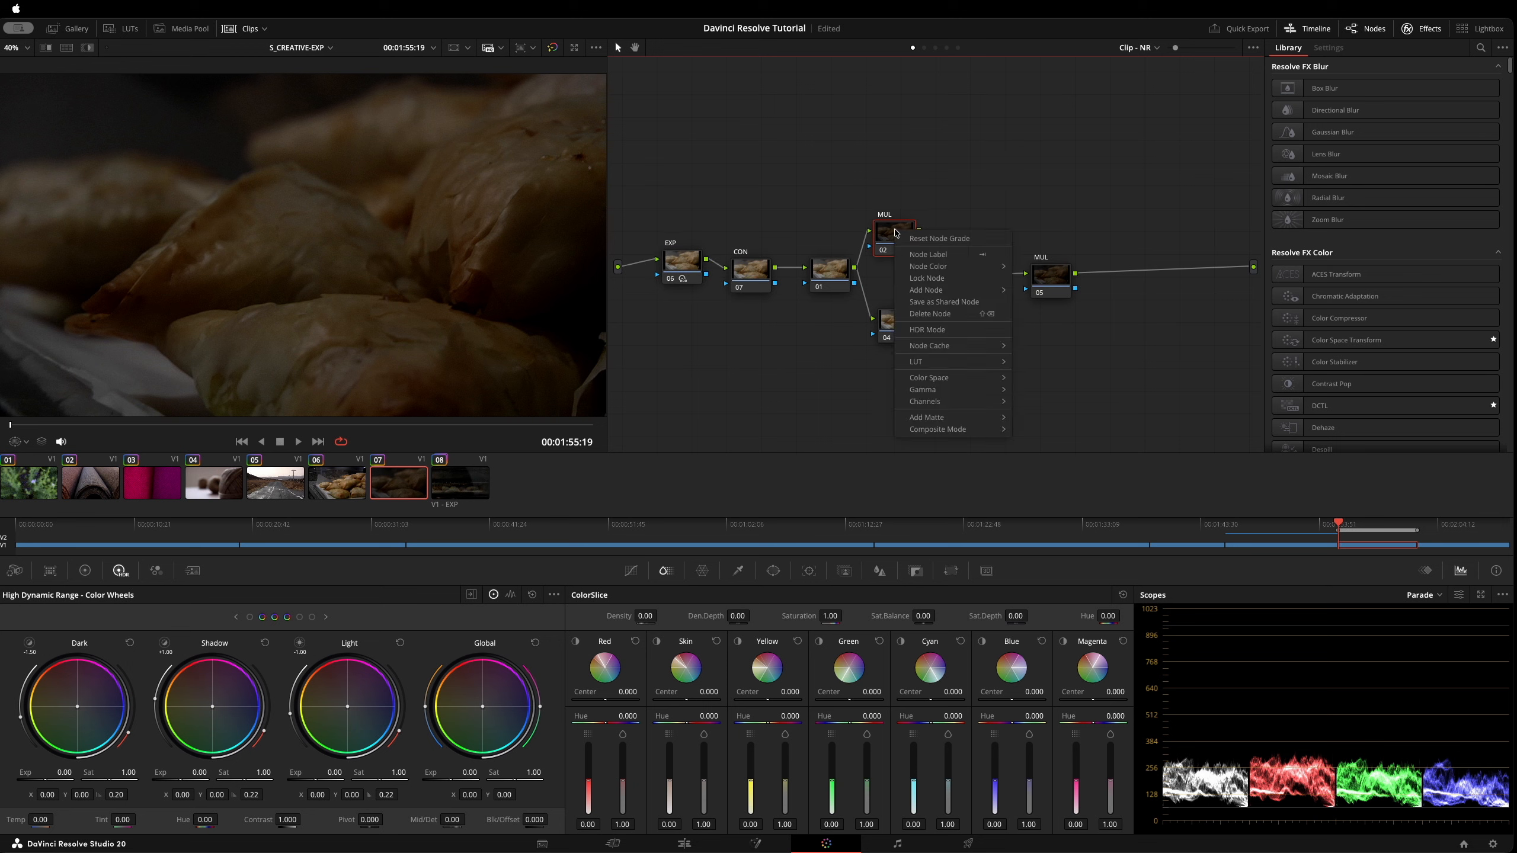
left_click(938, 238)
right_click(900, 233)
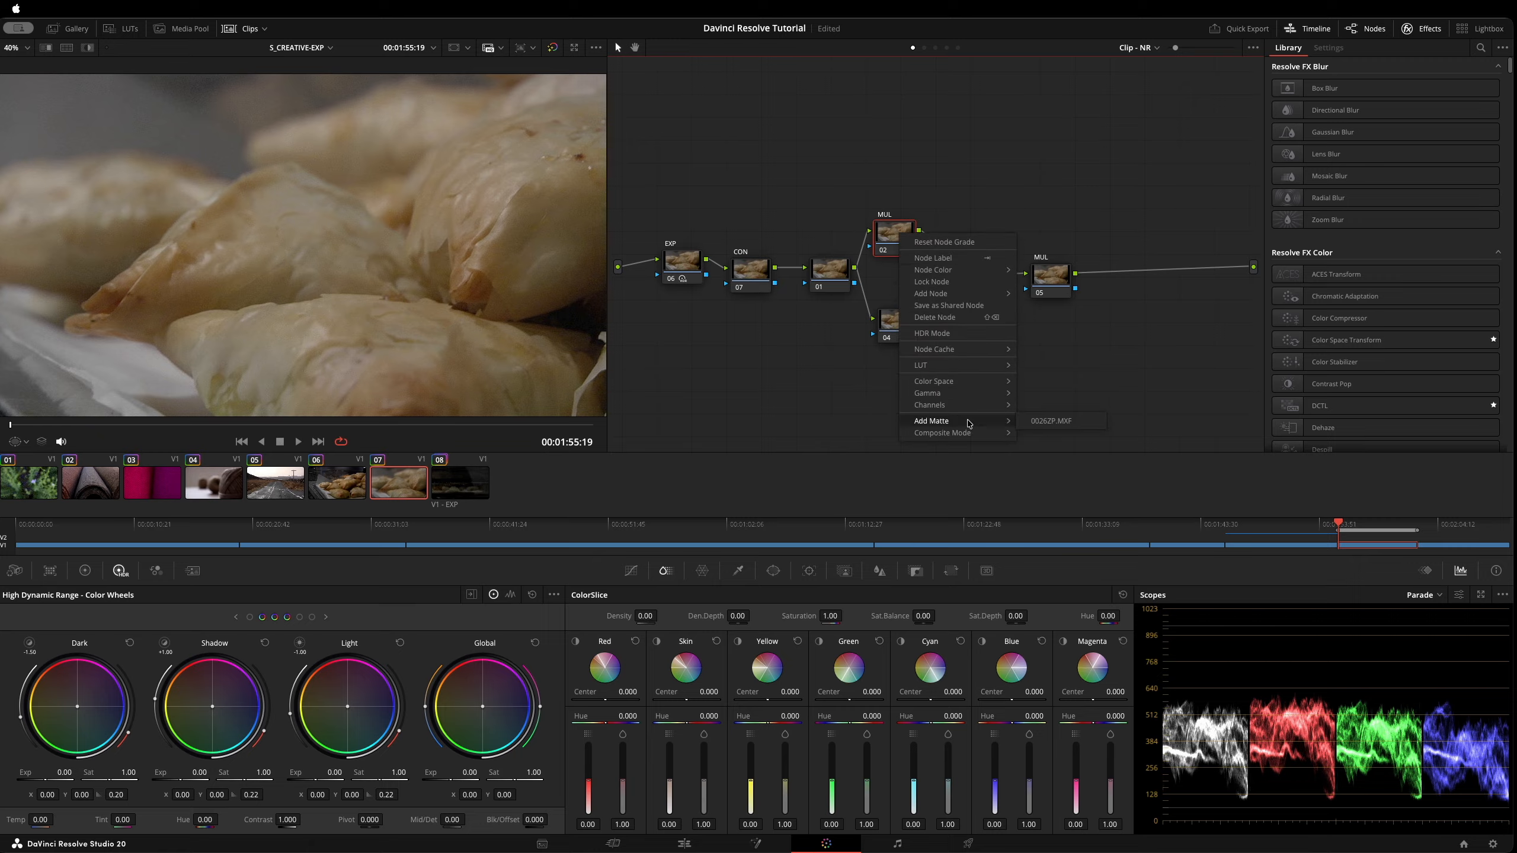
left_click(811, 423)
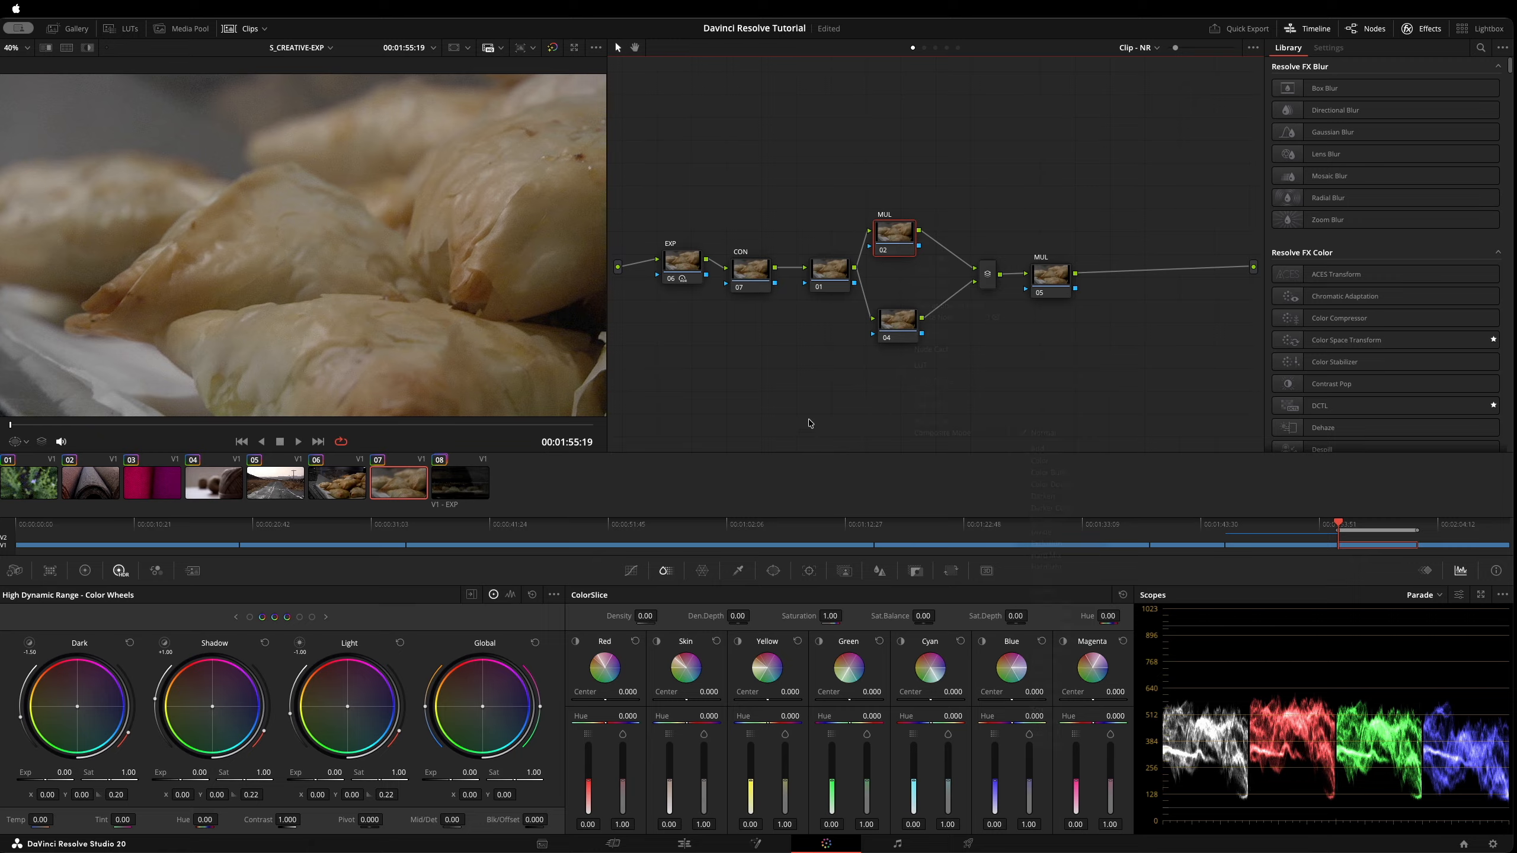
Reposition the upper MUL node and create a new local version of clip 07 named P MUL.
left_click_drag(894, 234, 908, 225)
left_click_drag(675, 208, 974, 397)
right_click(387, 481)
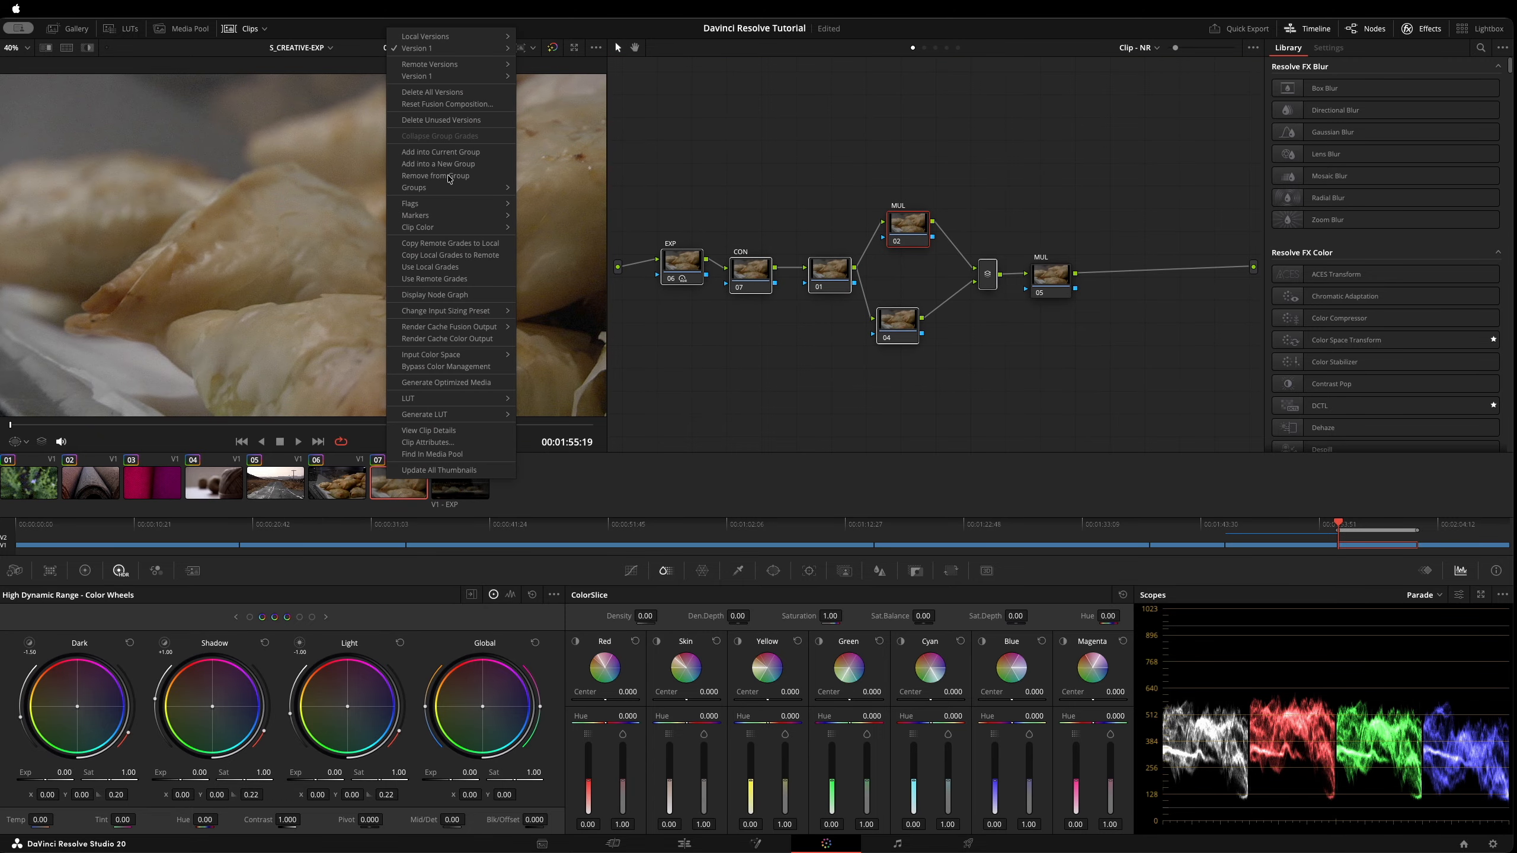
mouse_move(438, 41)
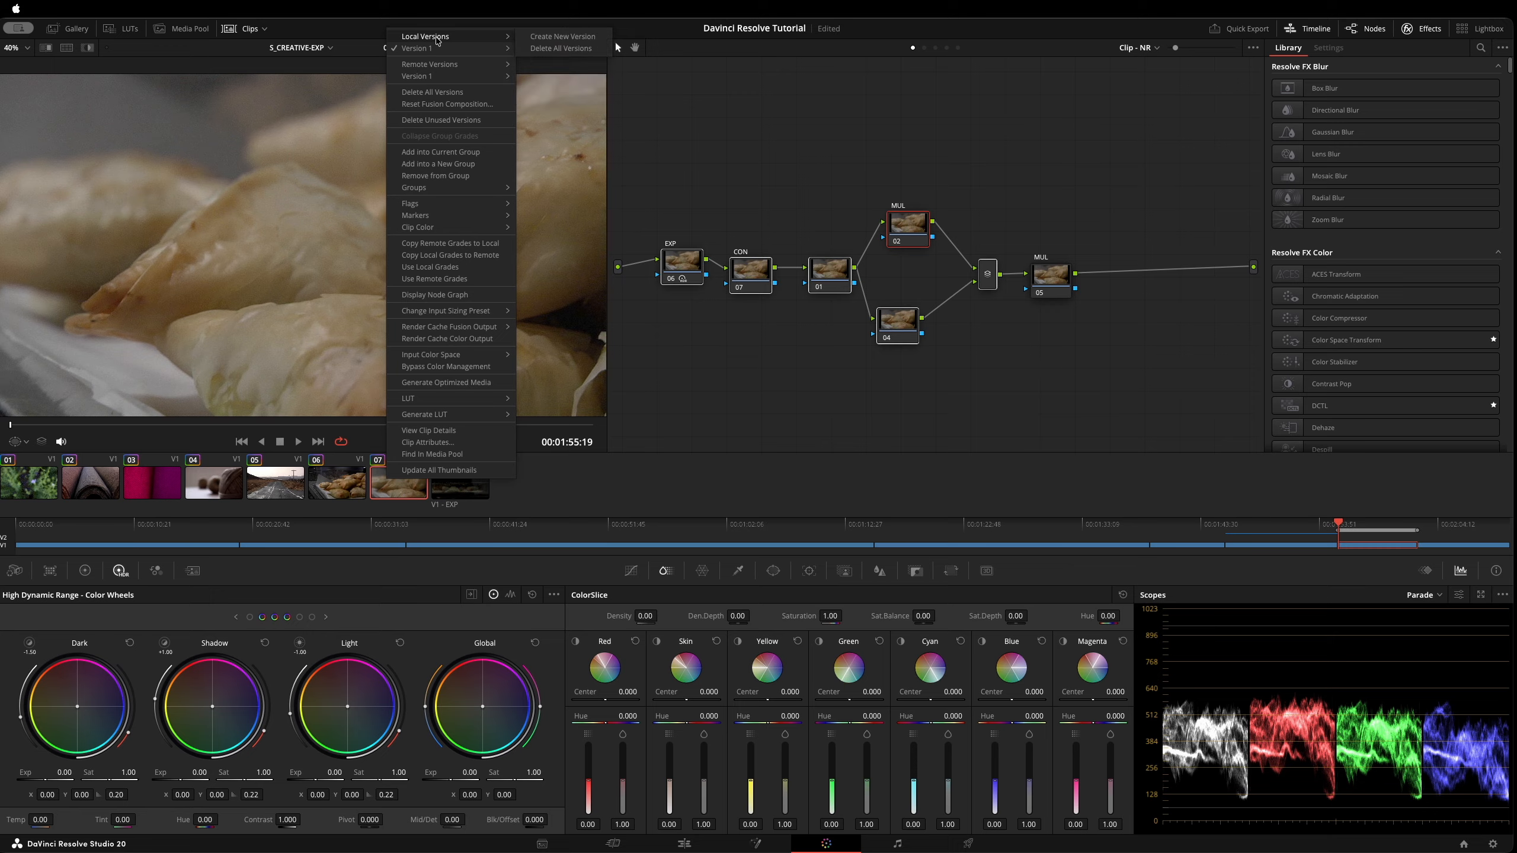
left_click(539, 38)
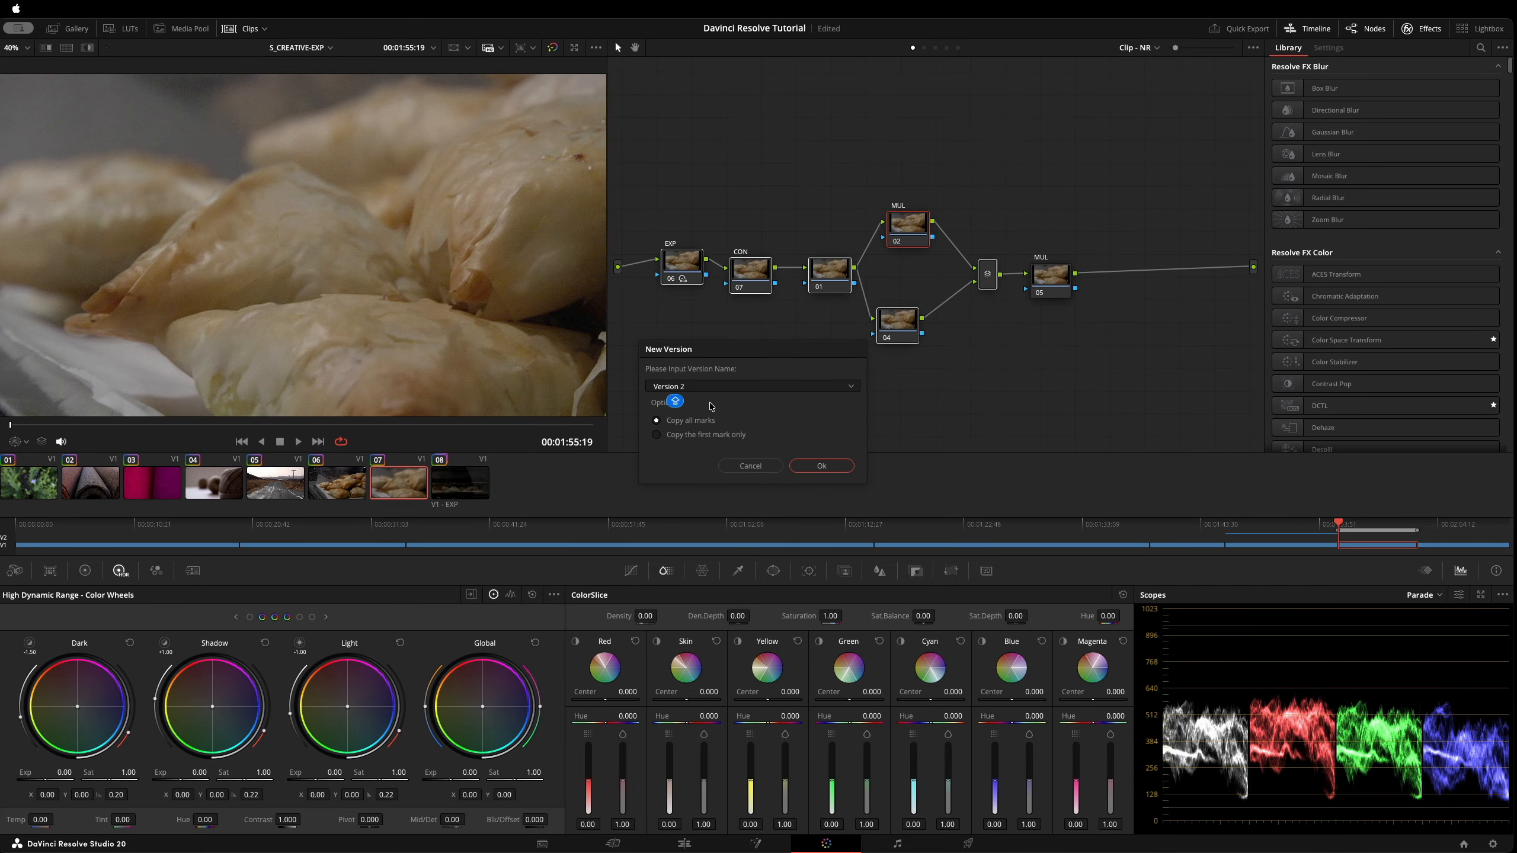
key("super+a")
type("M")
left_click(821, 466)
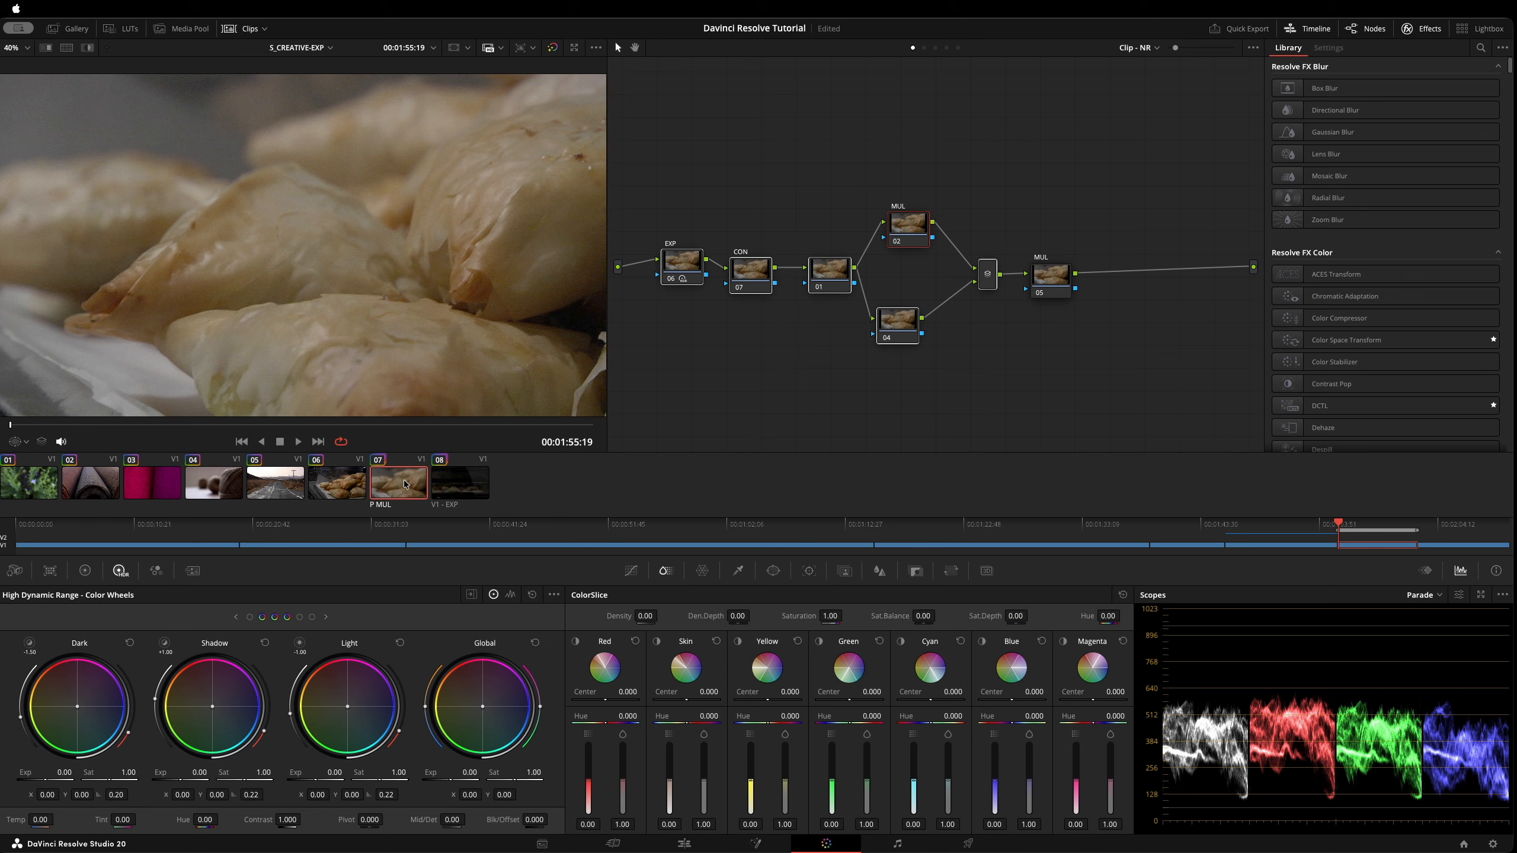
Load Version 1 of clip 07, rename that version EXP, and save the project.
key("super+b")
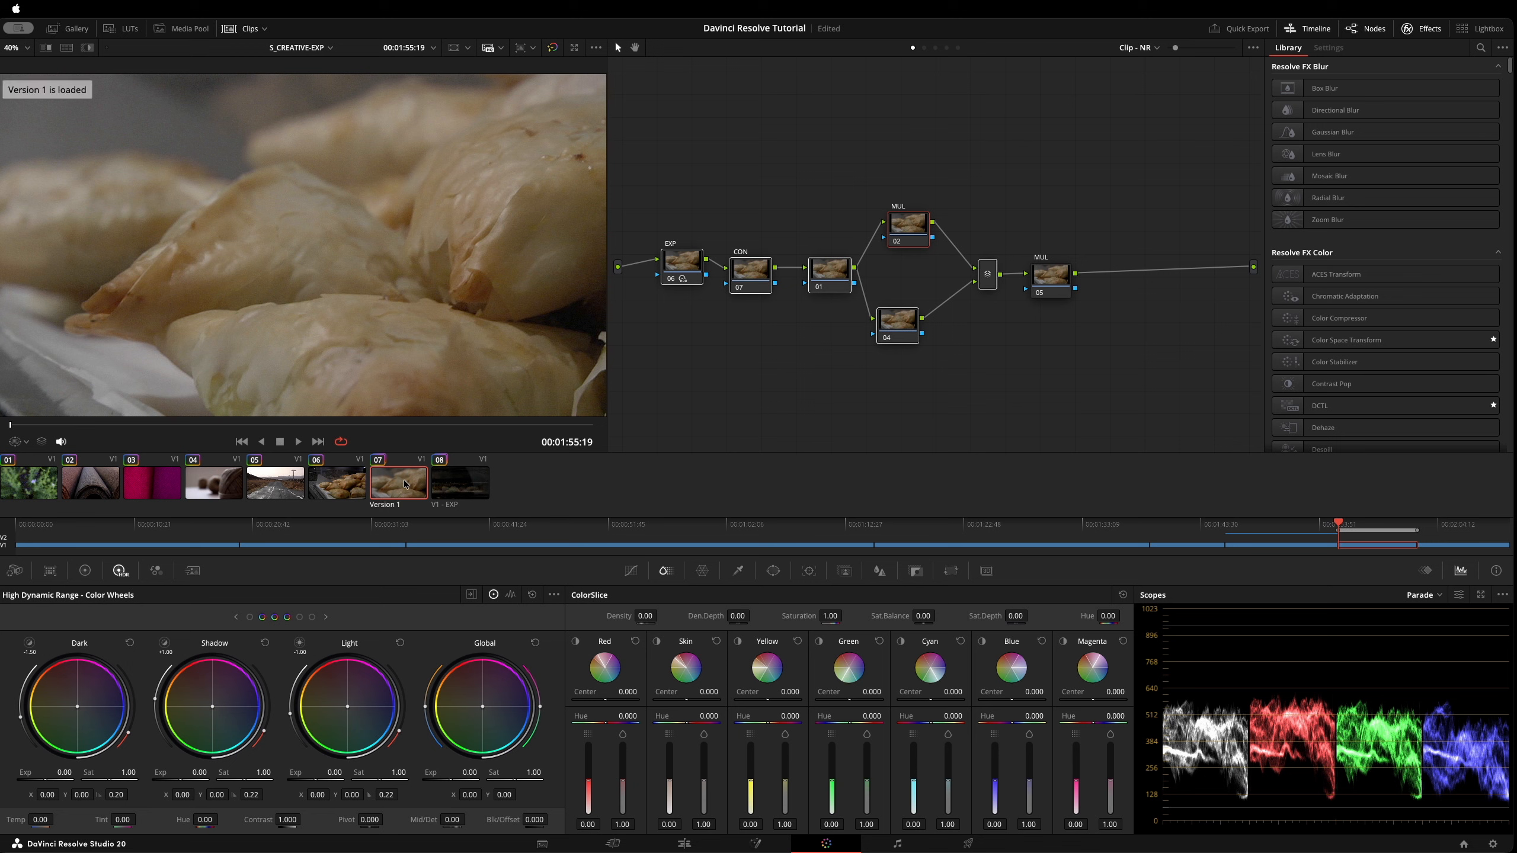
right_click(406, 489)
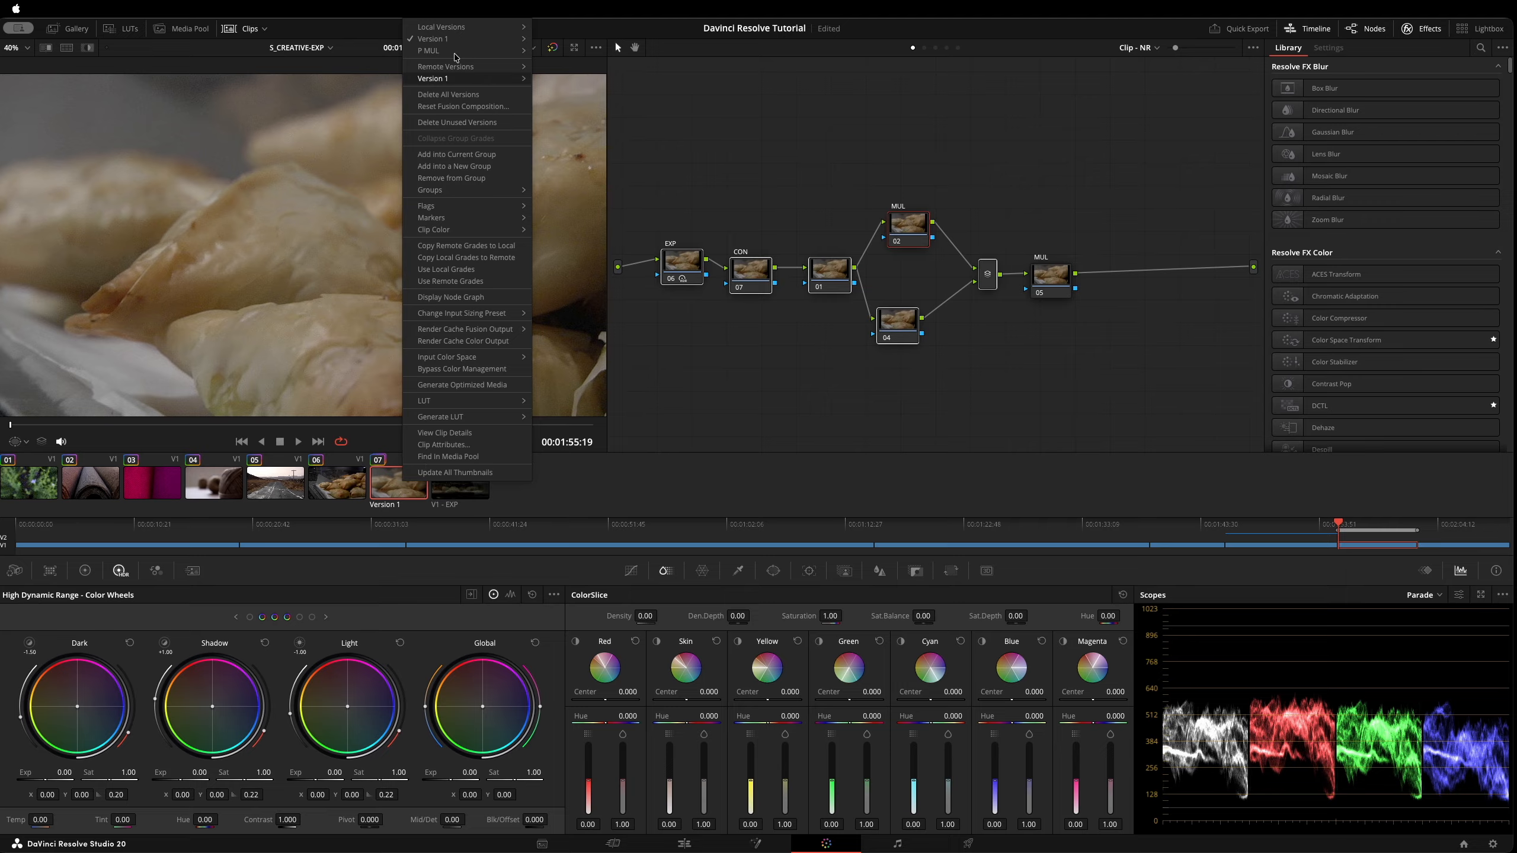
mouse_move(466, 39)
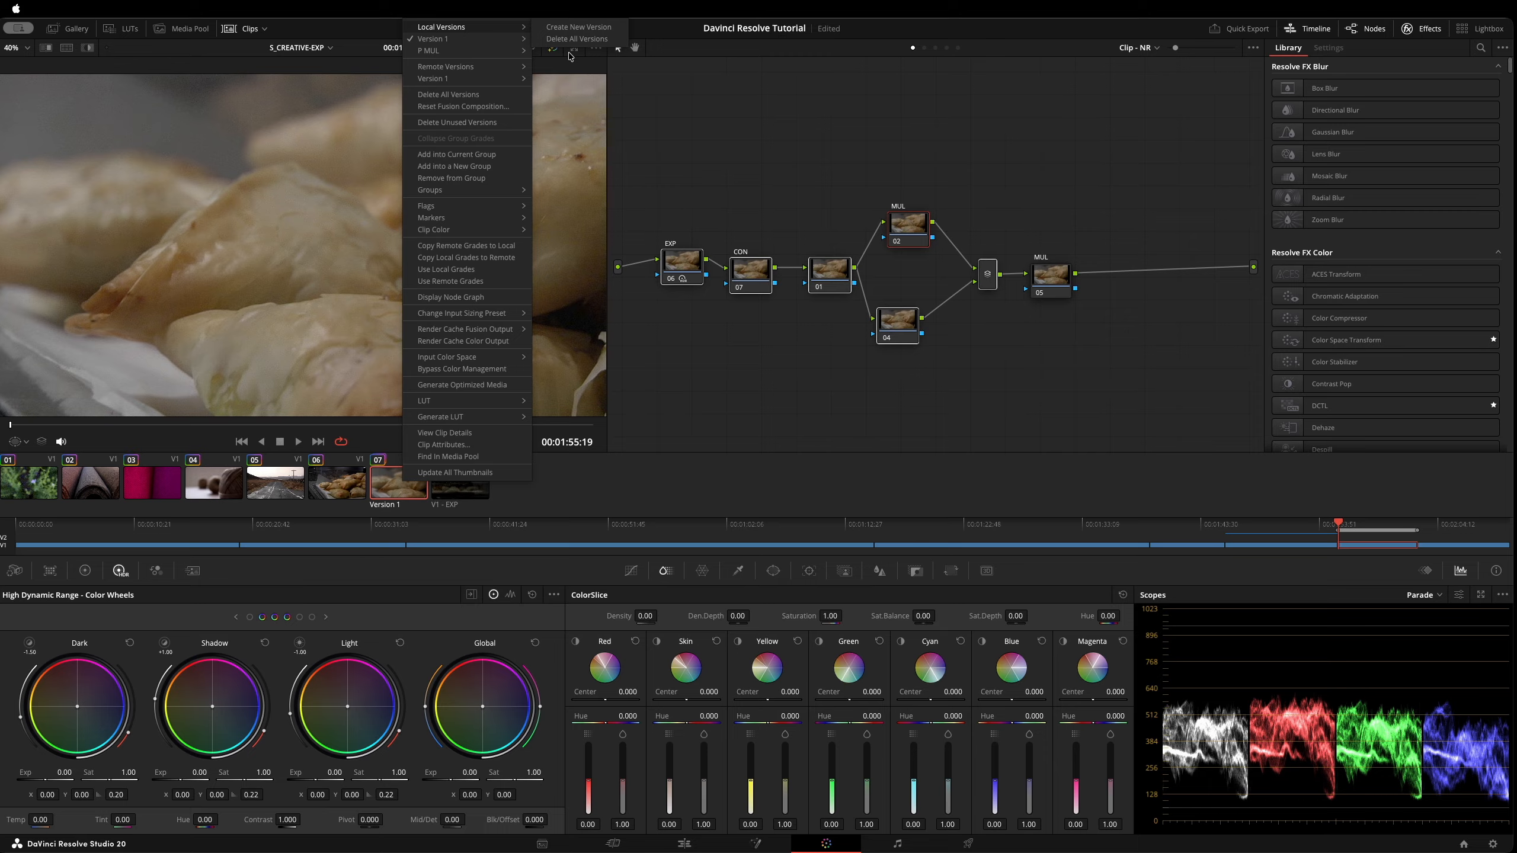
left_click(578, 26)
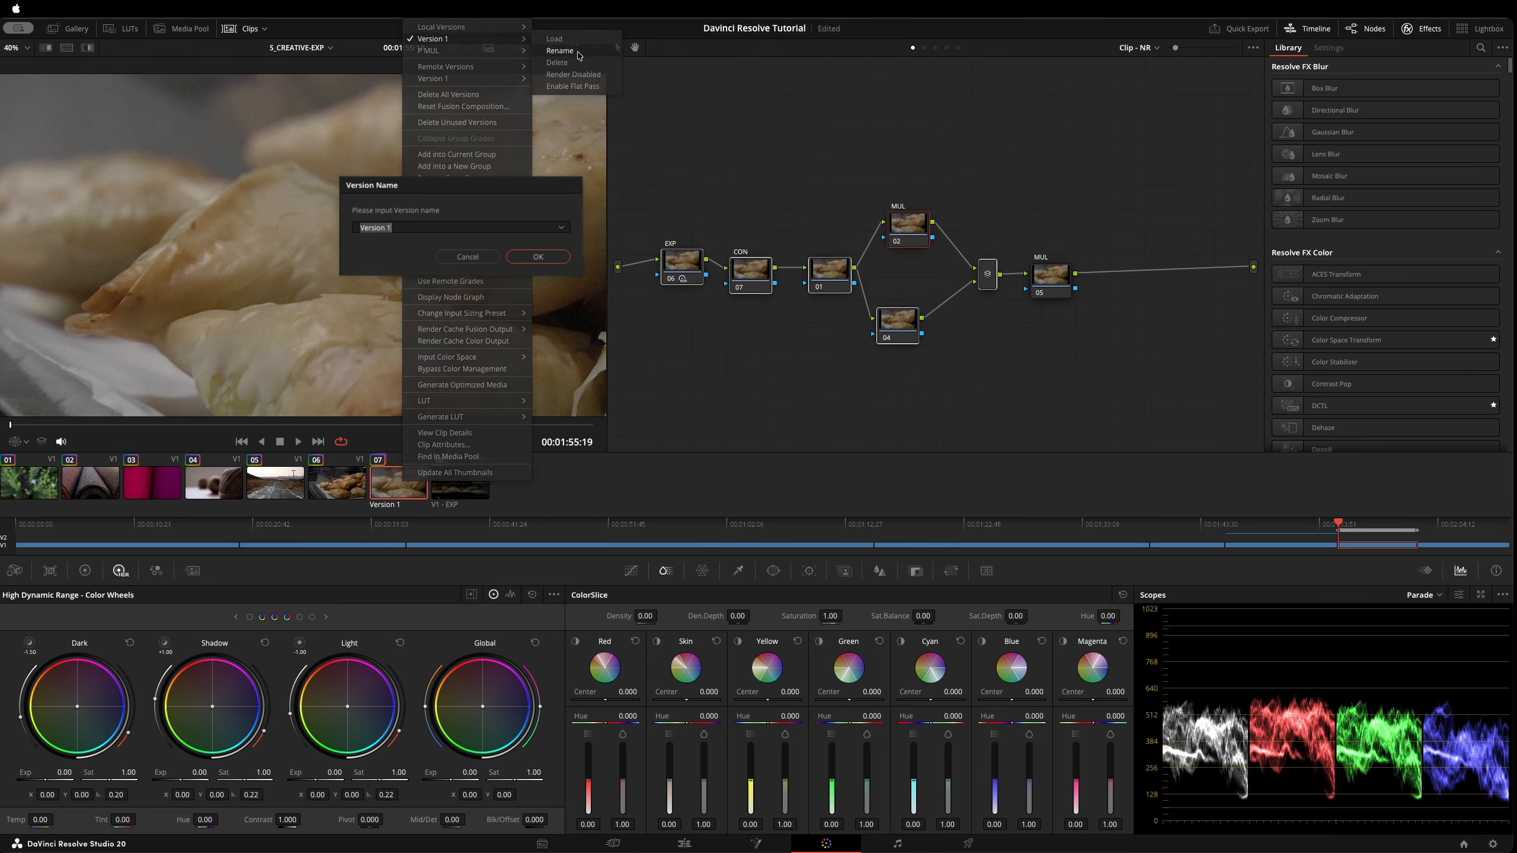
type("EXP")
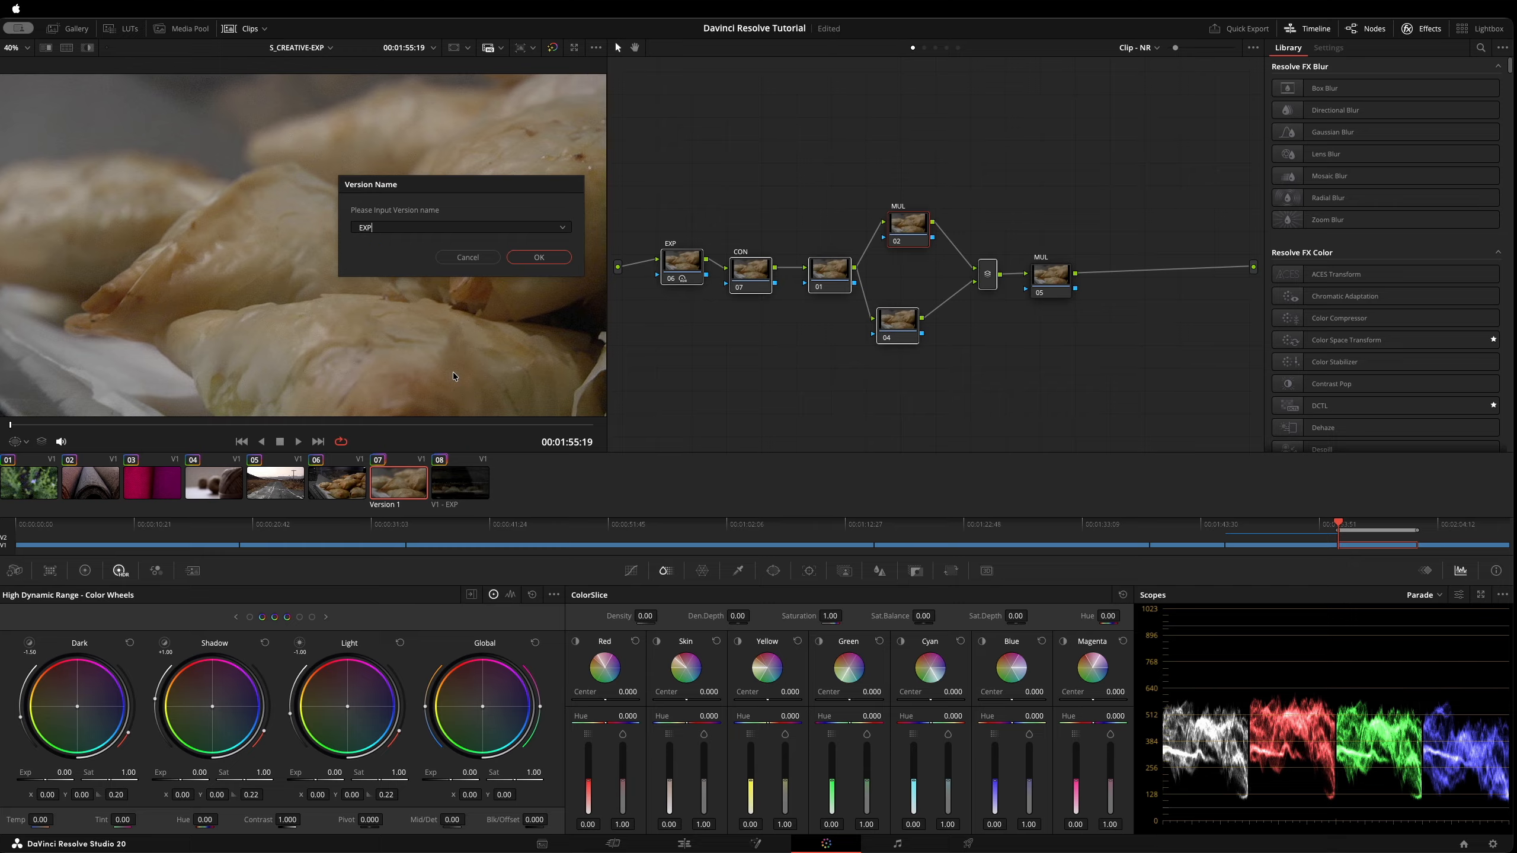
key("Return")
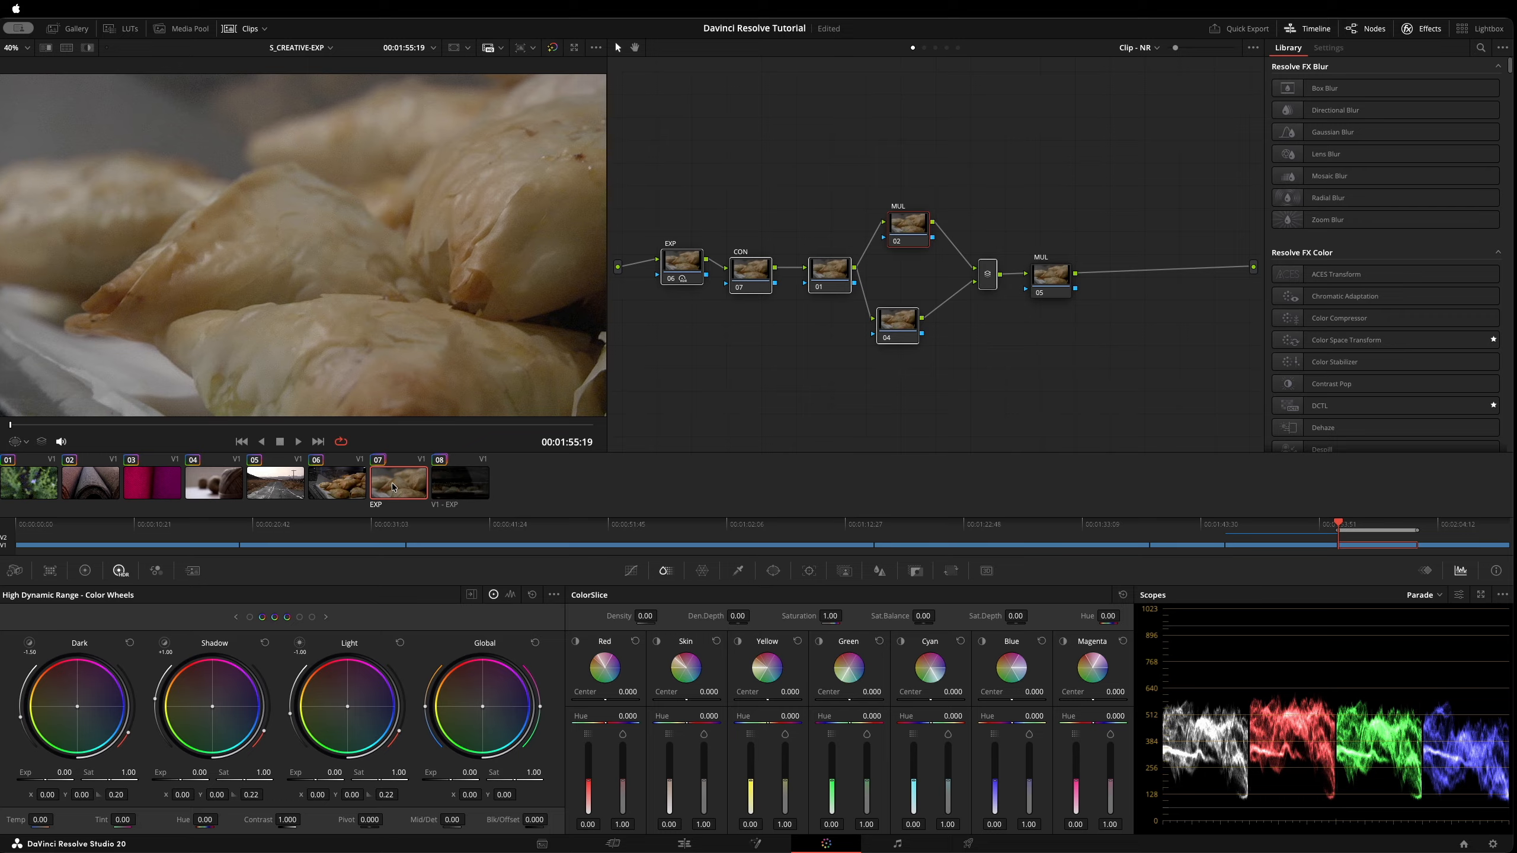
key("super+s")
Reposition the EXP node and set its global exposure to 1.31 in the EXP version.
left_click(693, 259)
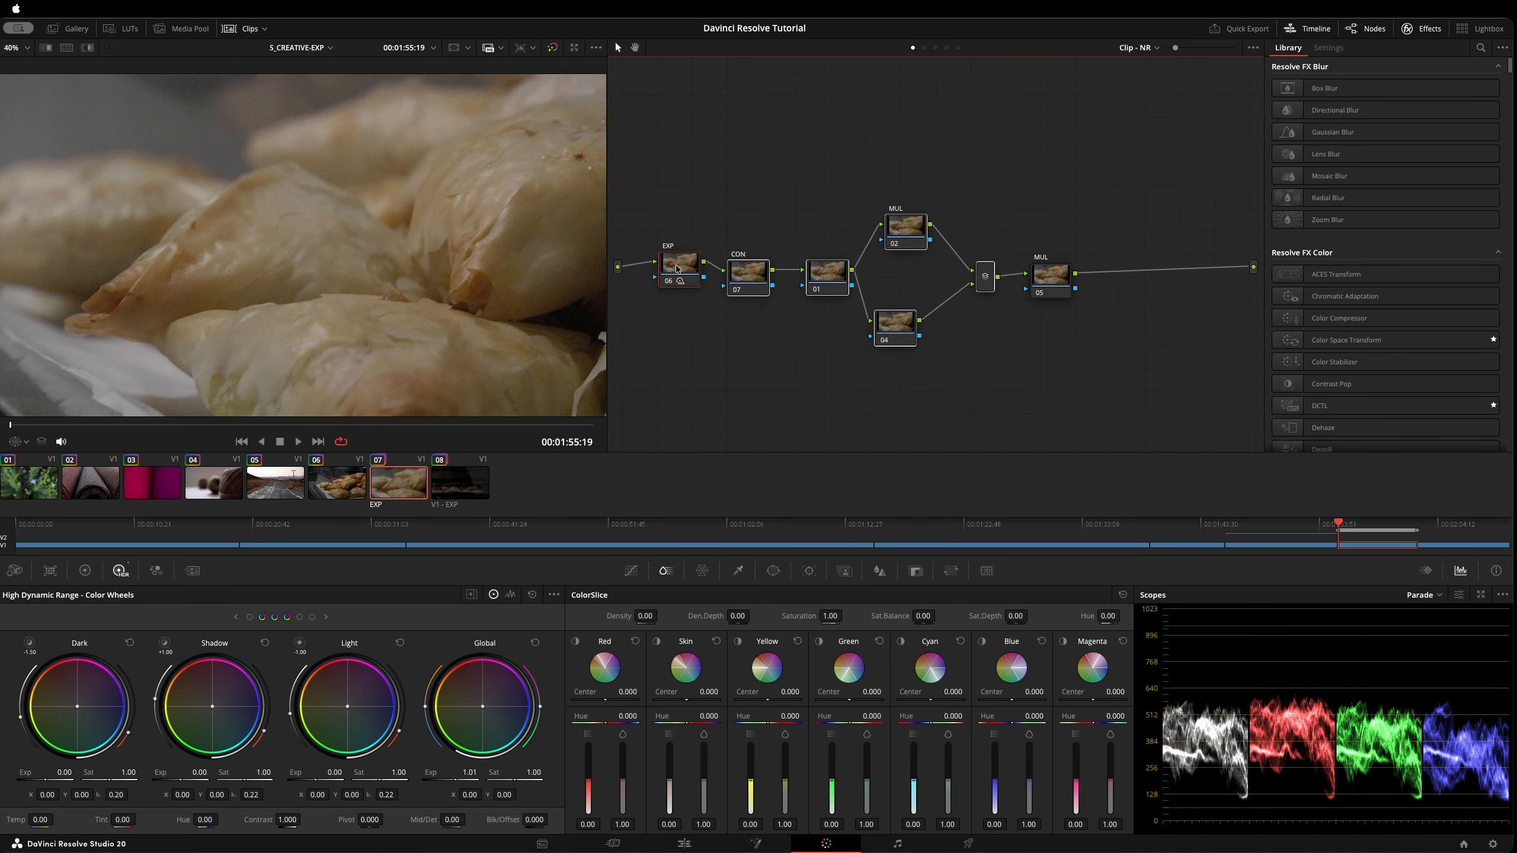
left_click_drag(678, 265, 670, 277)
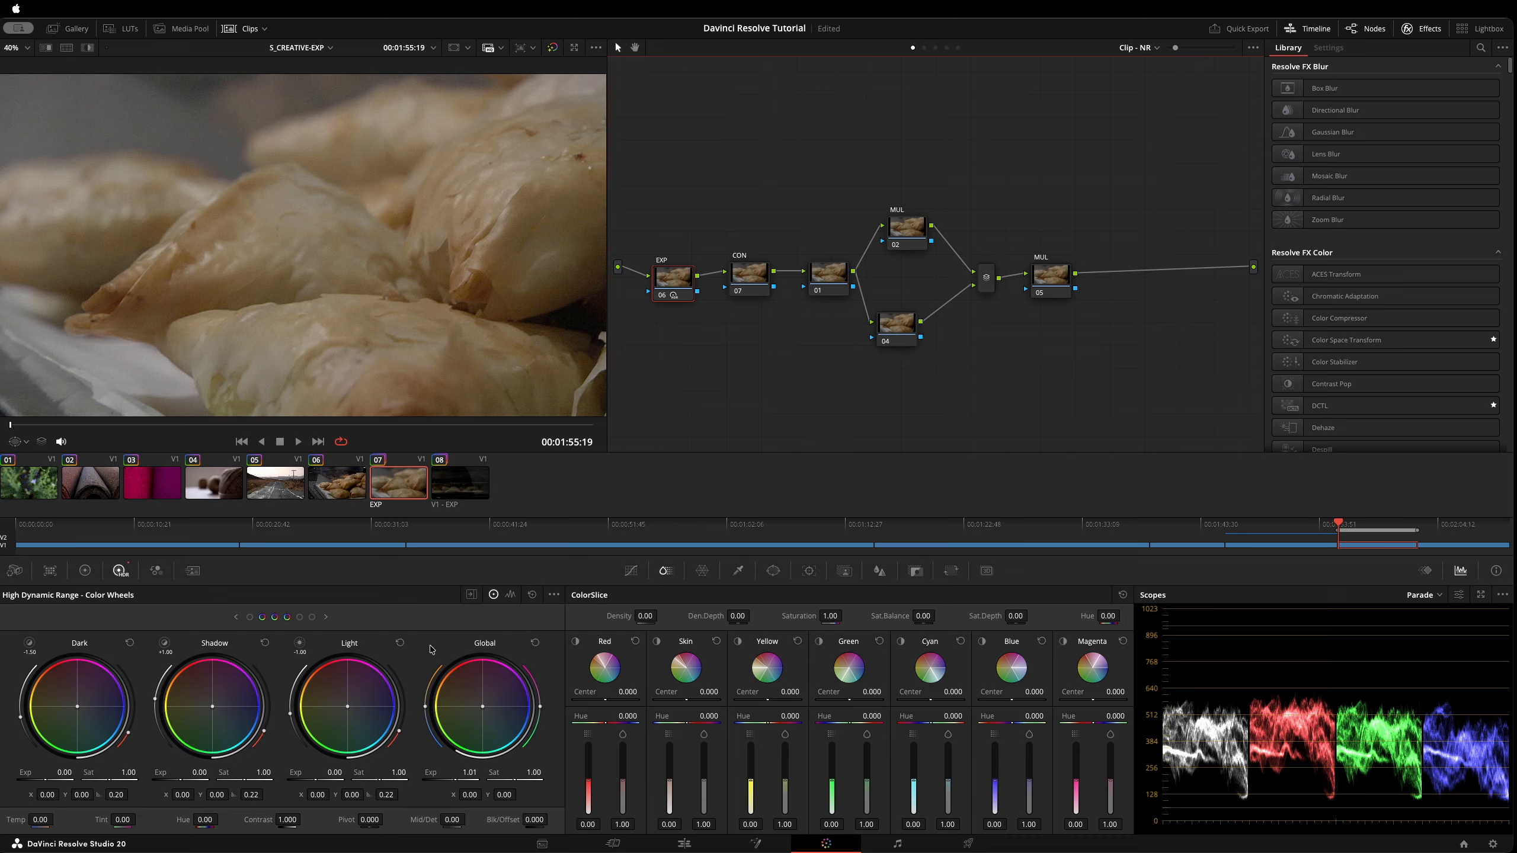
left_click_drag(447, 779, 470, 779)
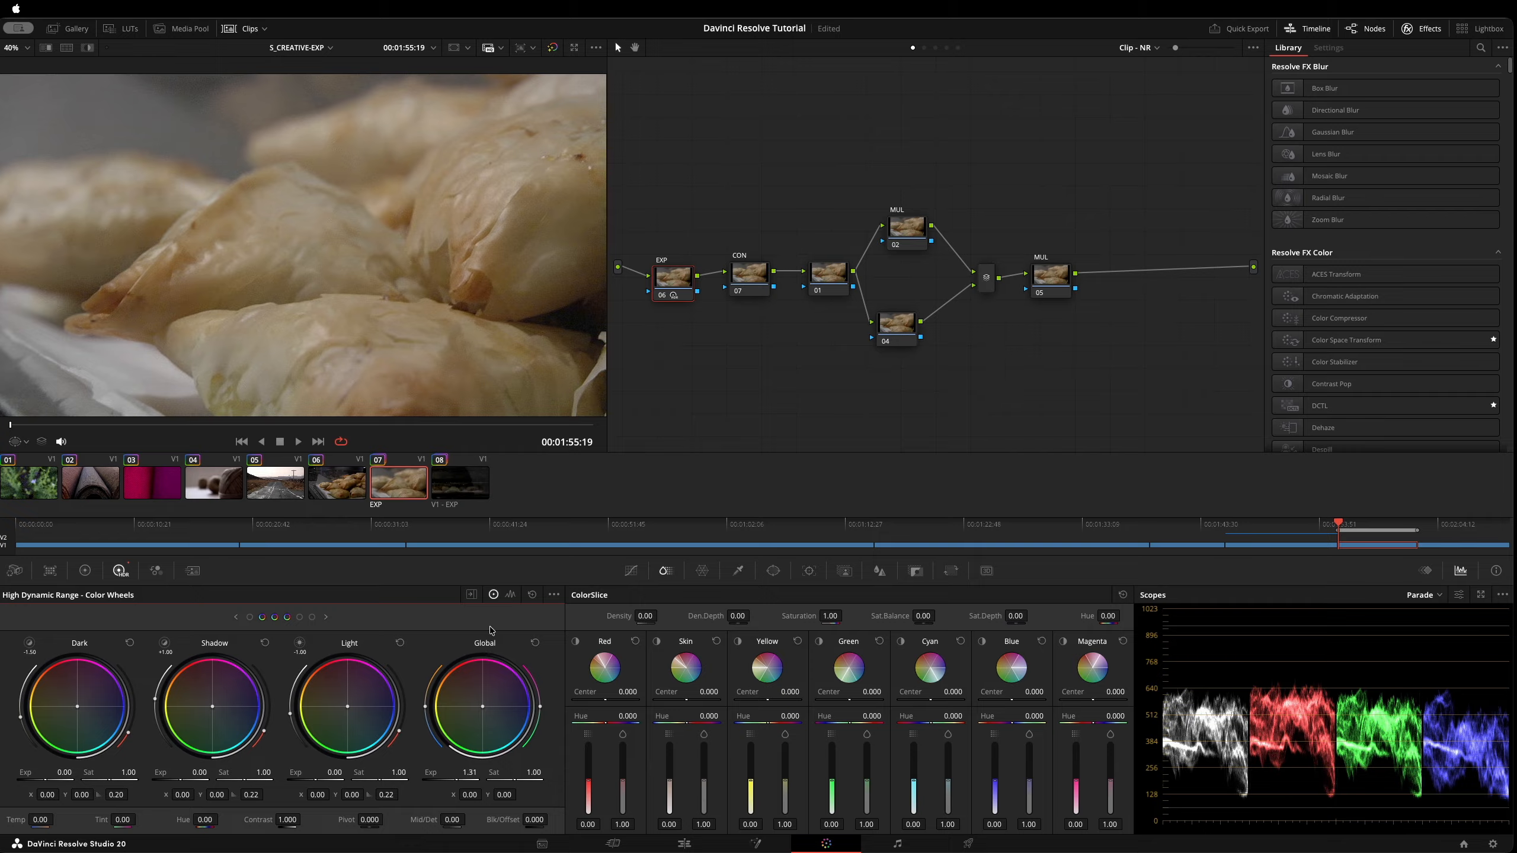
Switch between the P MUL and EXP versions to compare them, ending on P MUL.
key("super+n")
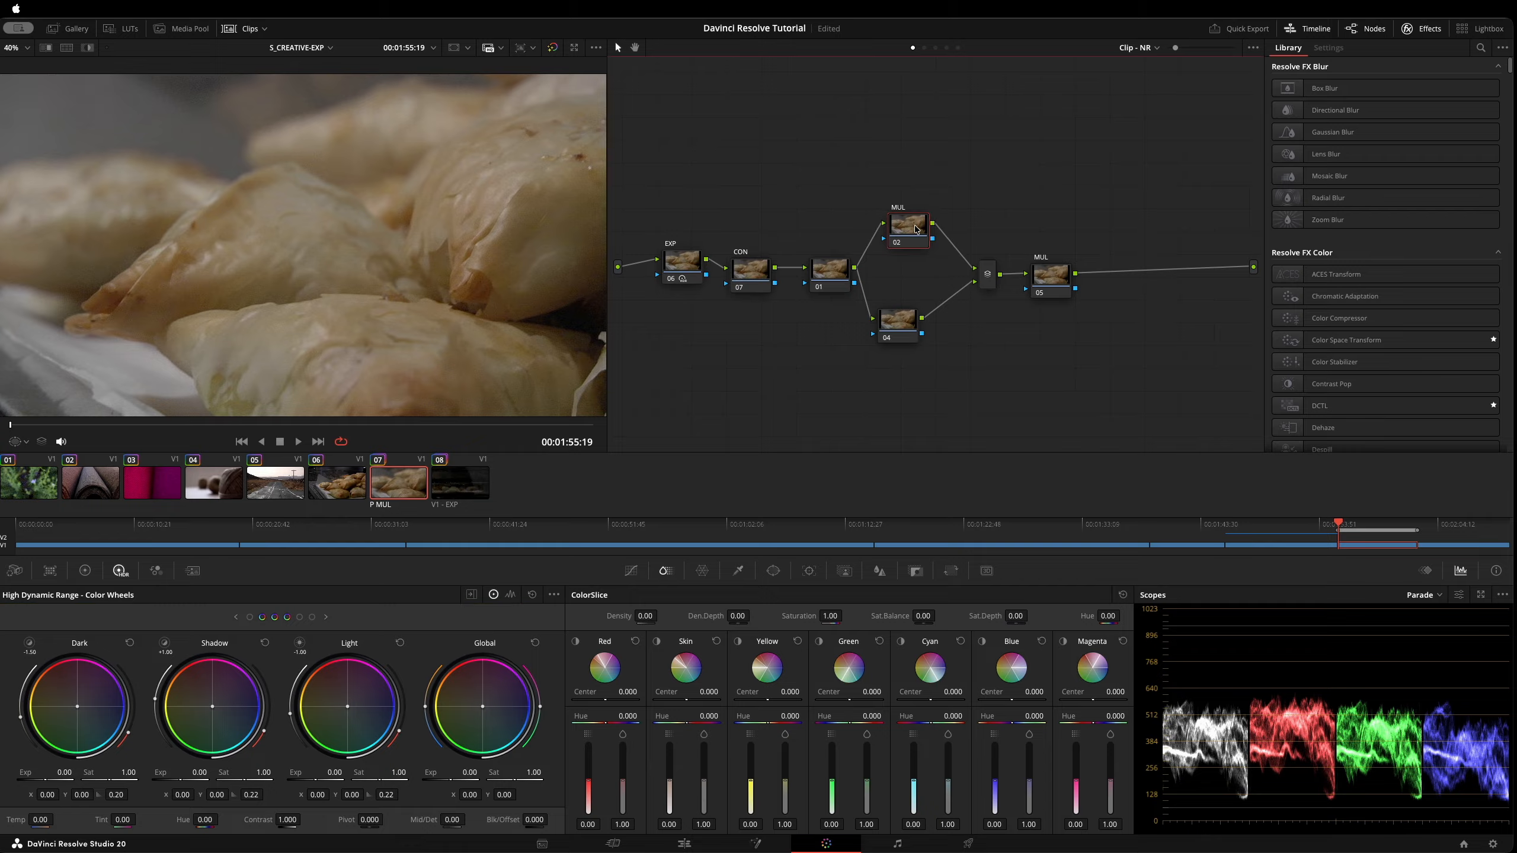
right_click(913, 220)
left_click(730, 382)
key("super+n")
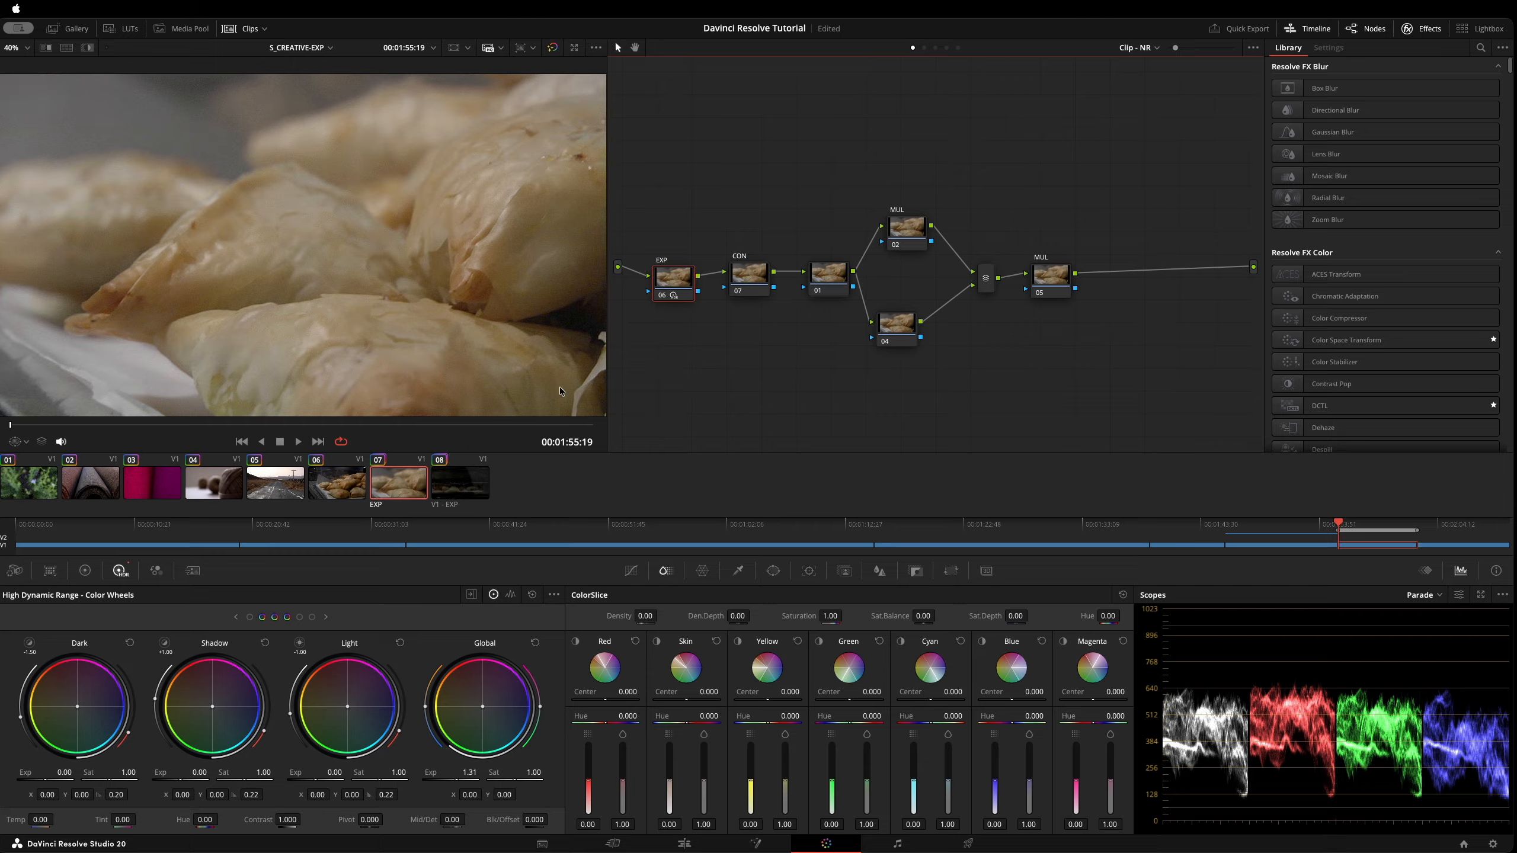
key("super+n")
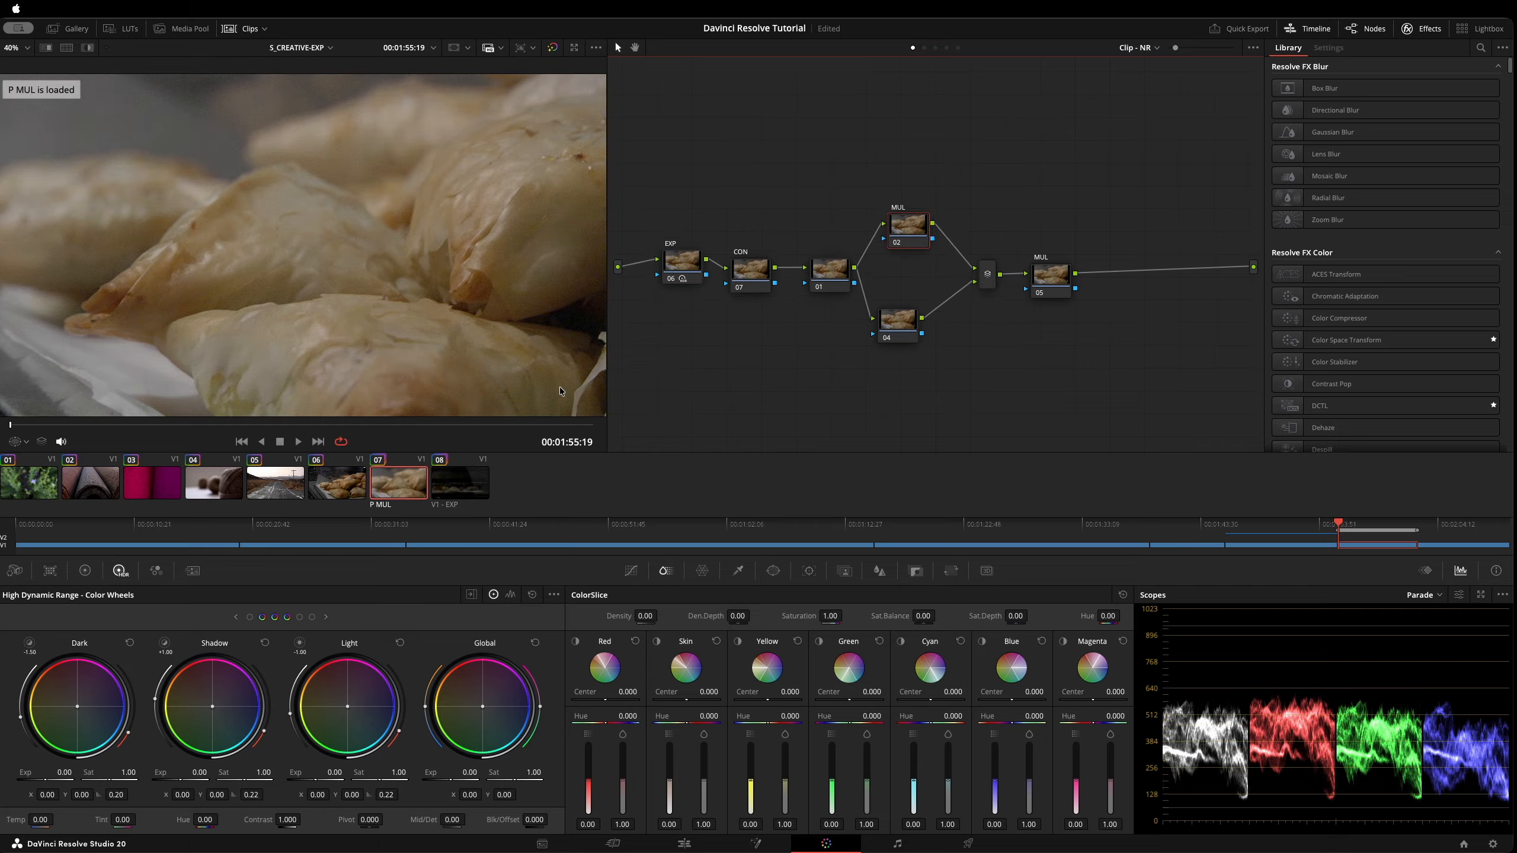
Try a global exposure of 1.31 on the upper MUL node of the P MUL version, and undo it.
left_click(467, 772)
type("1.31")
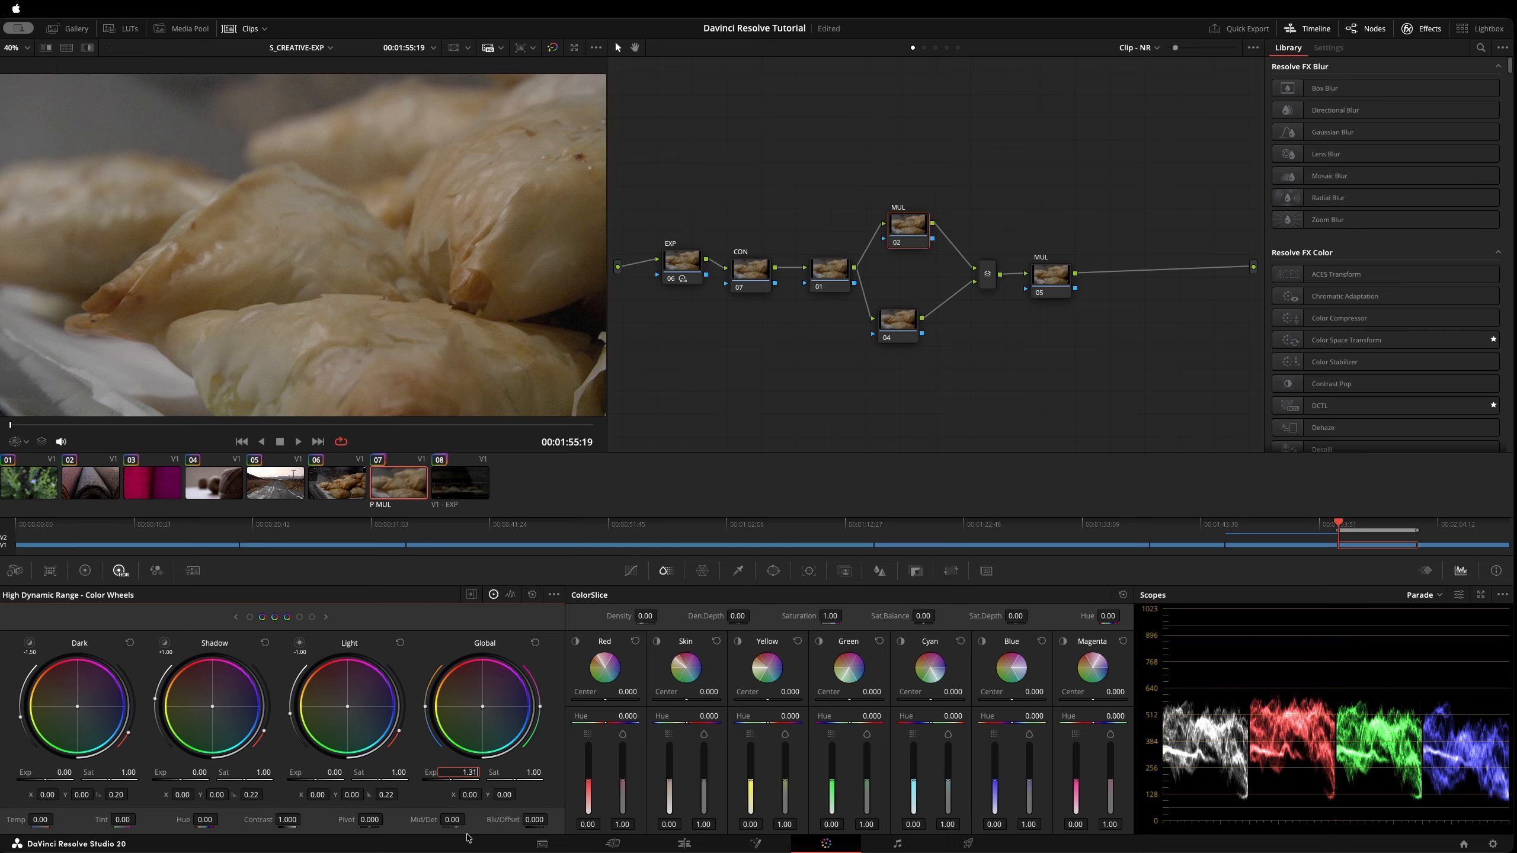
key("Return")
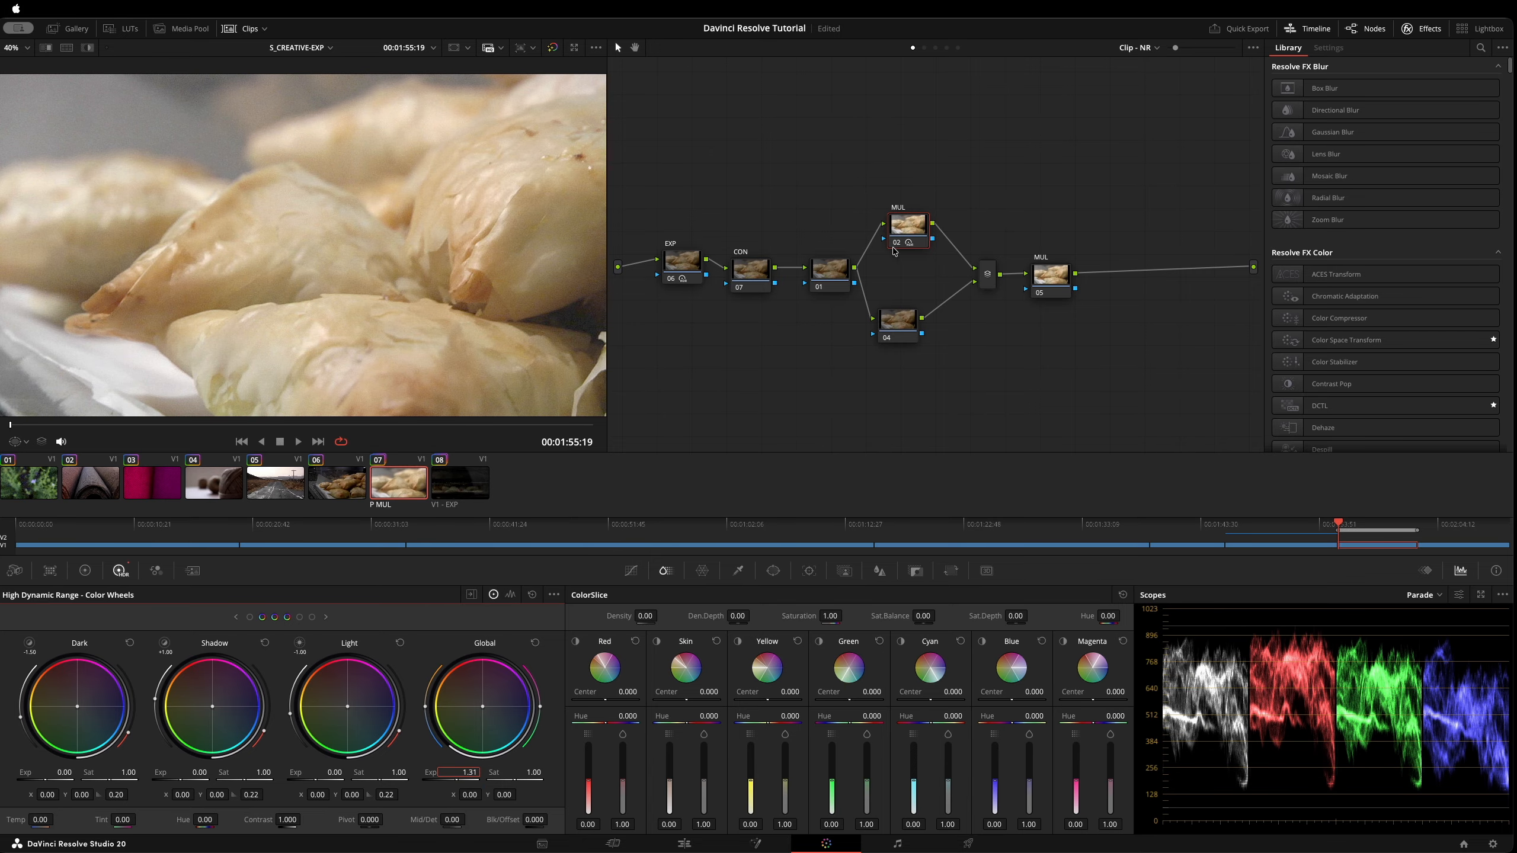
key("super+z")
Set the global exposure of the EXP node in the P MUL version to 1.31.
left_click(690, 278)
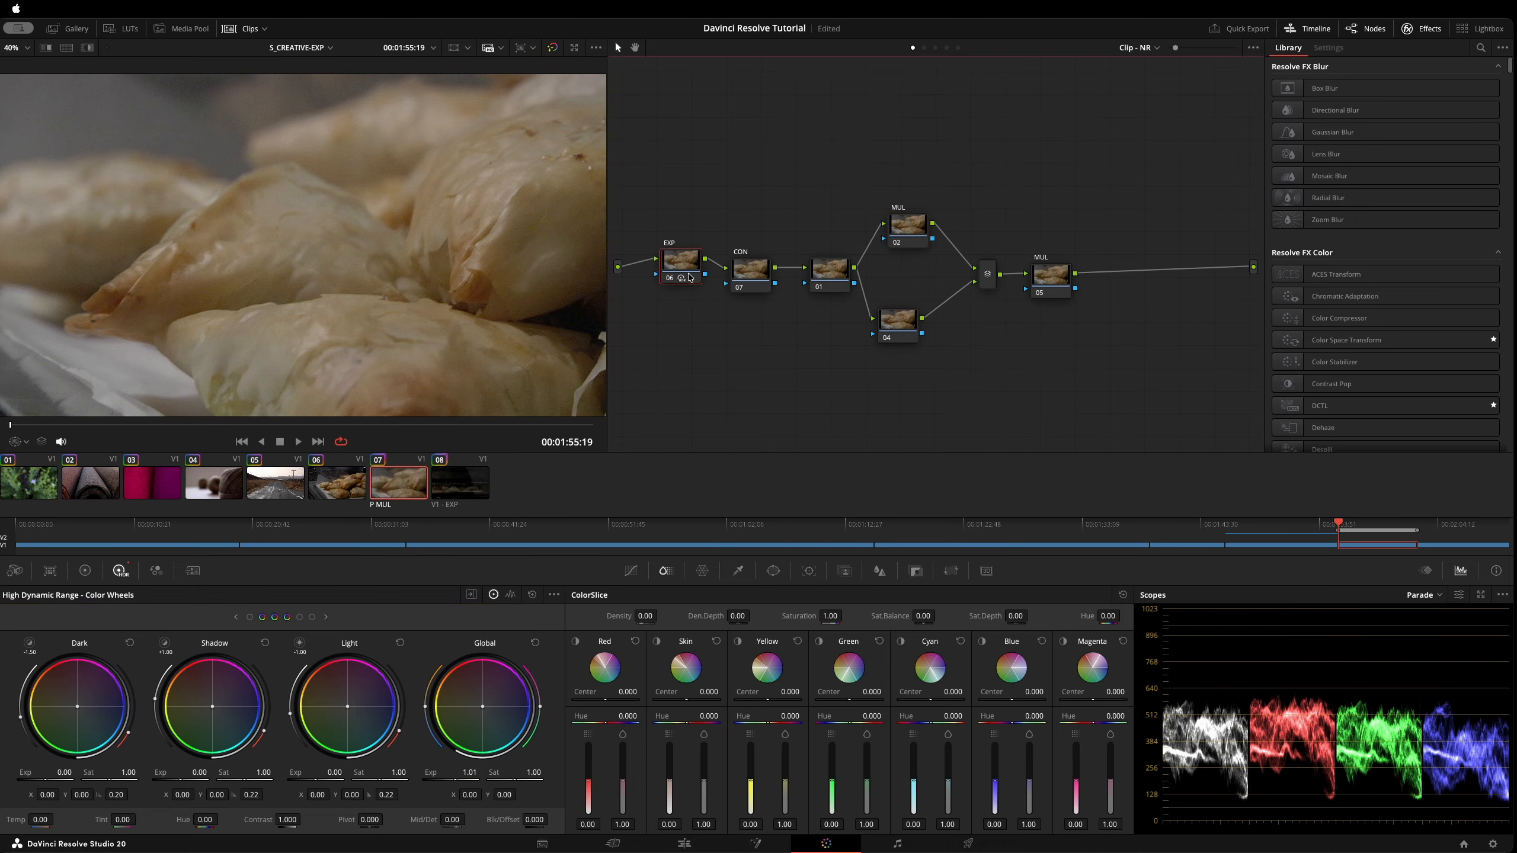
double_click(460, 771)
type("1")
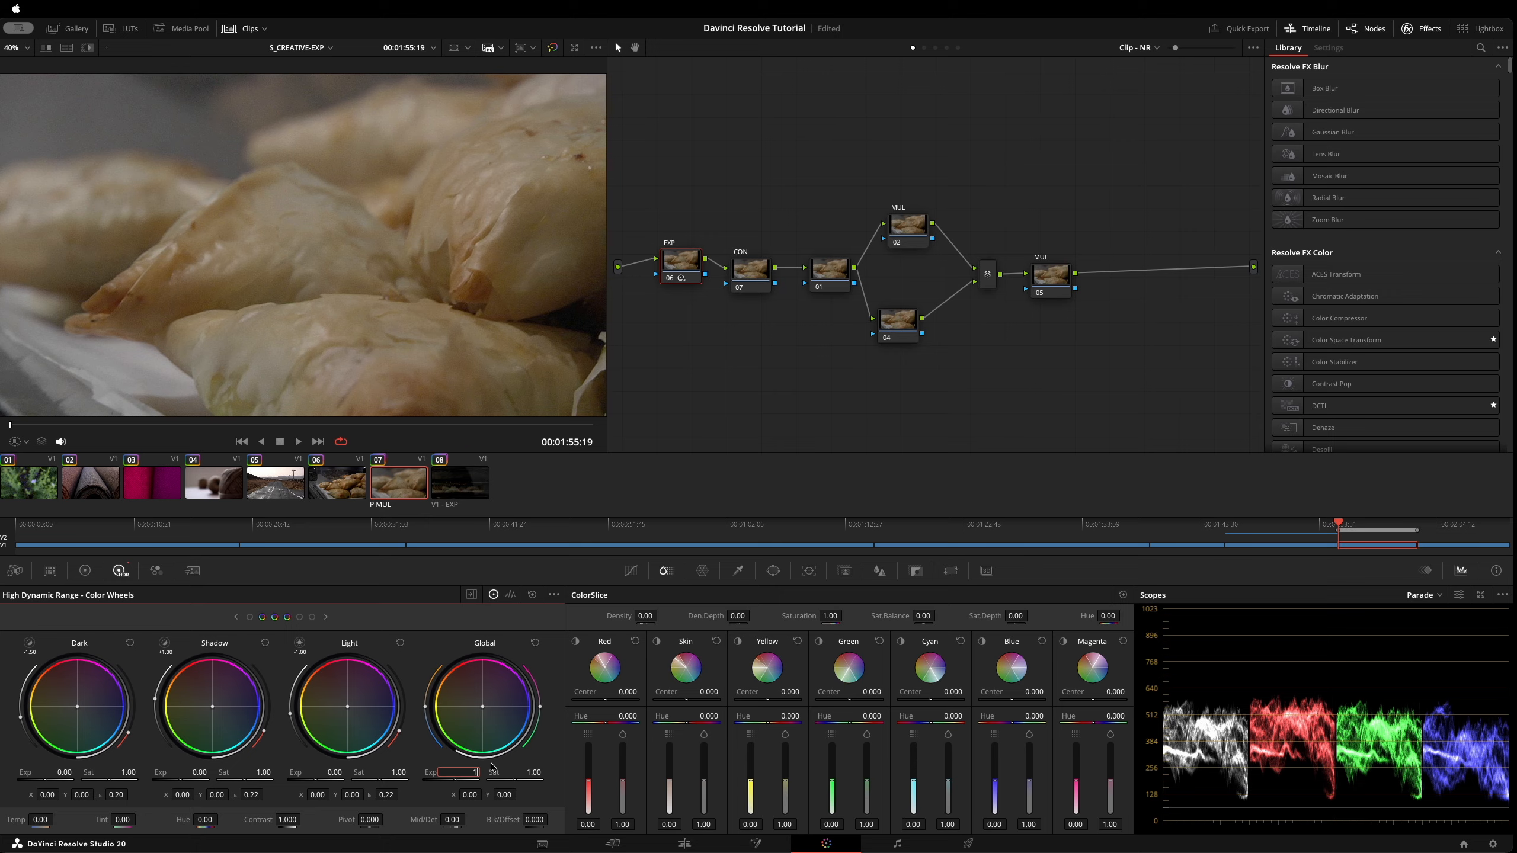
type(".31")
key("Return")
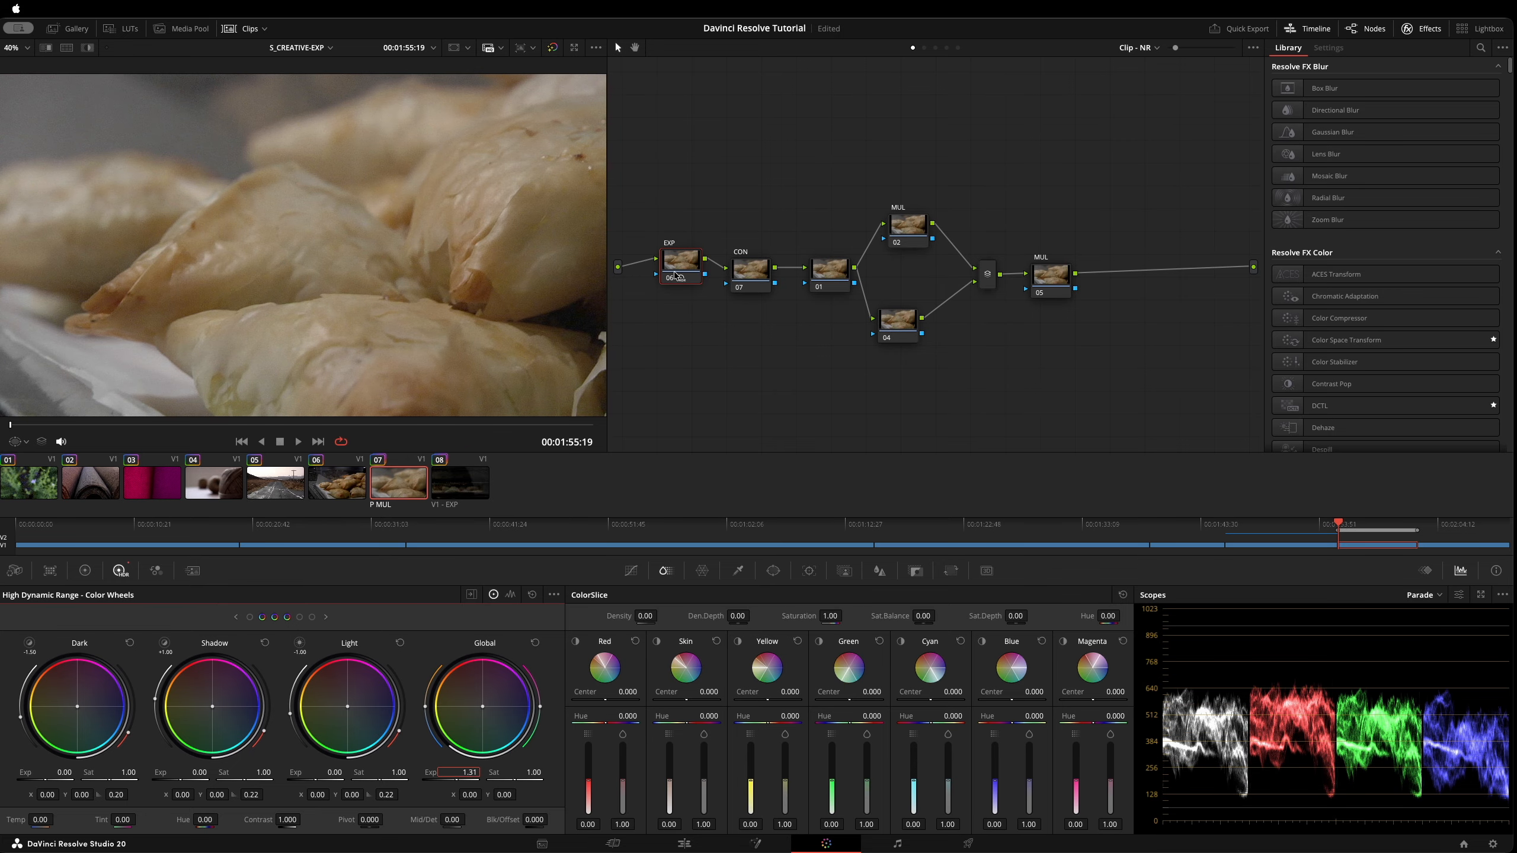
Align the EXP node with the CON node in the P MUL version, and toggle to the EXP version and back.
left_click_drag(676, 276, 673, 286)
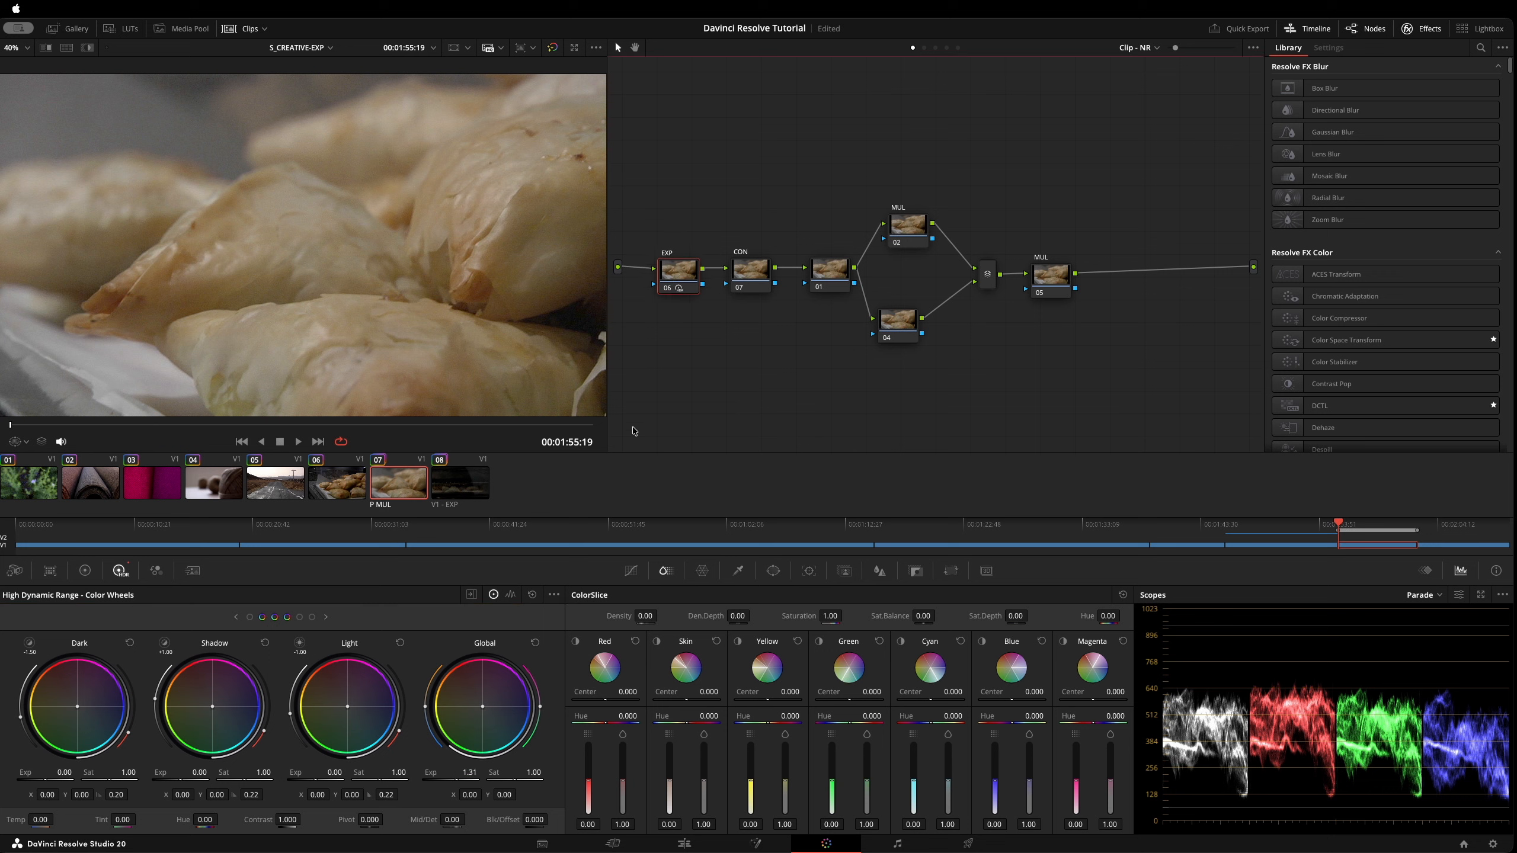
key("super+n")
key("super+b")
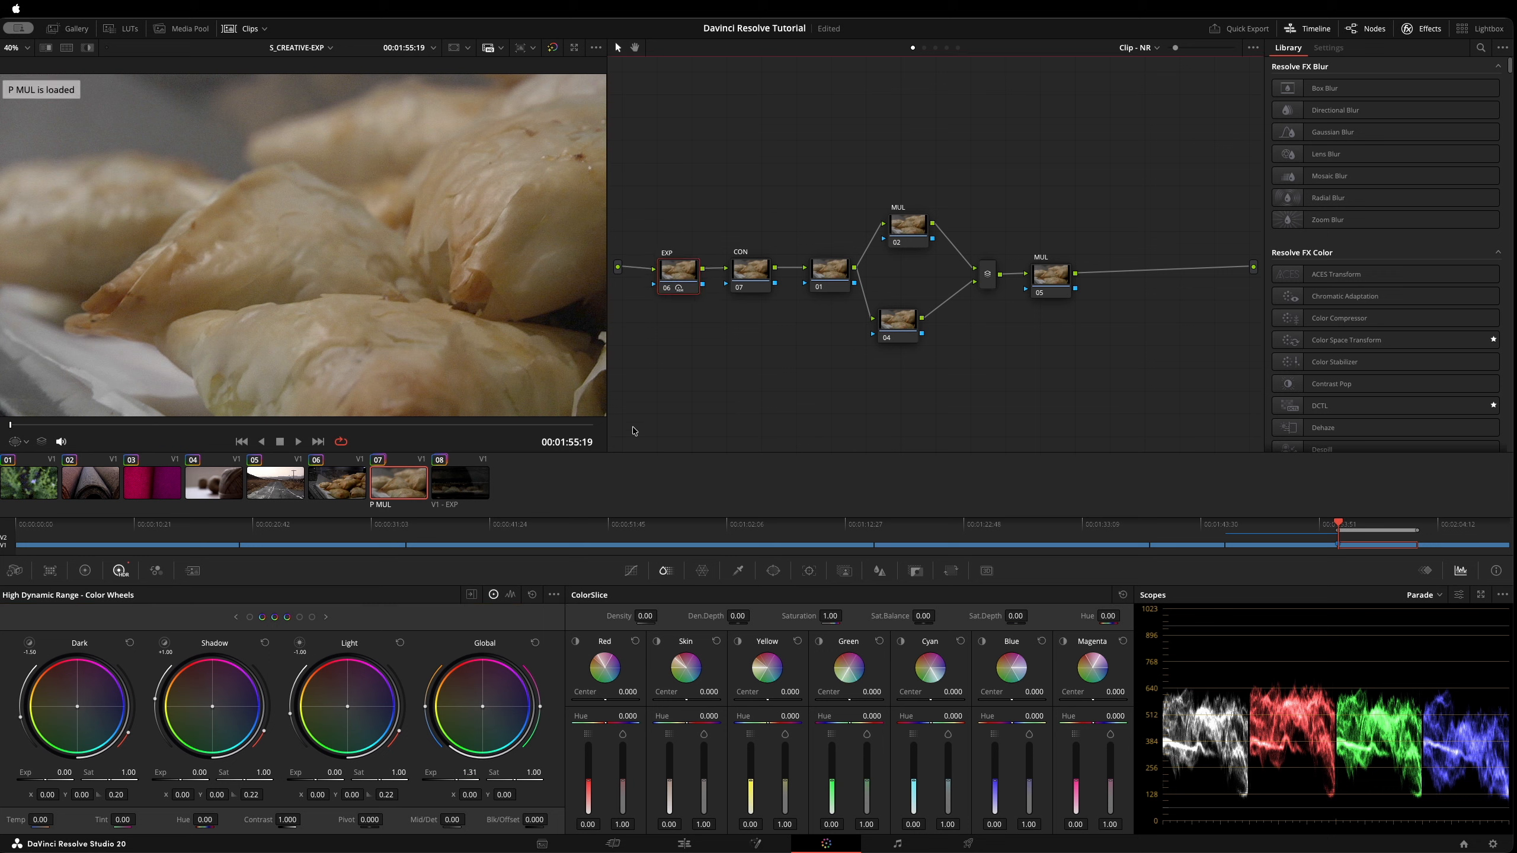
Switch repeatedly between the P MUL and EXP versions to compare their images at equal exposure, ending on P MUL.
key("super+m")
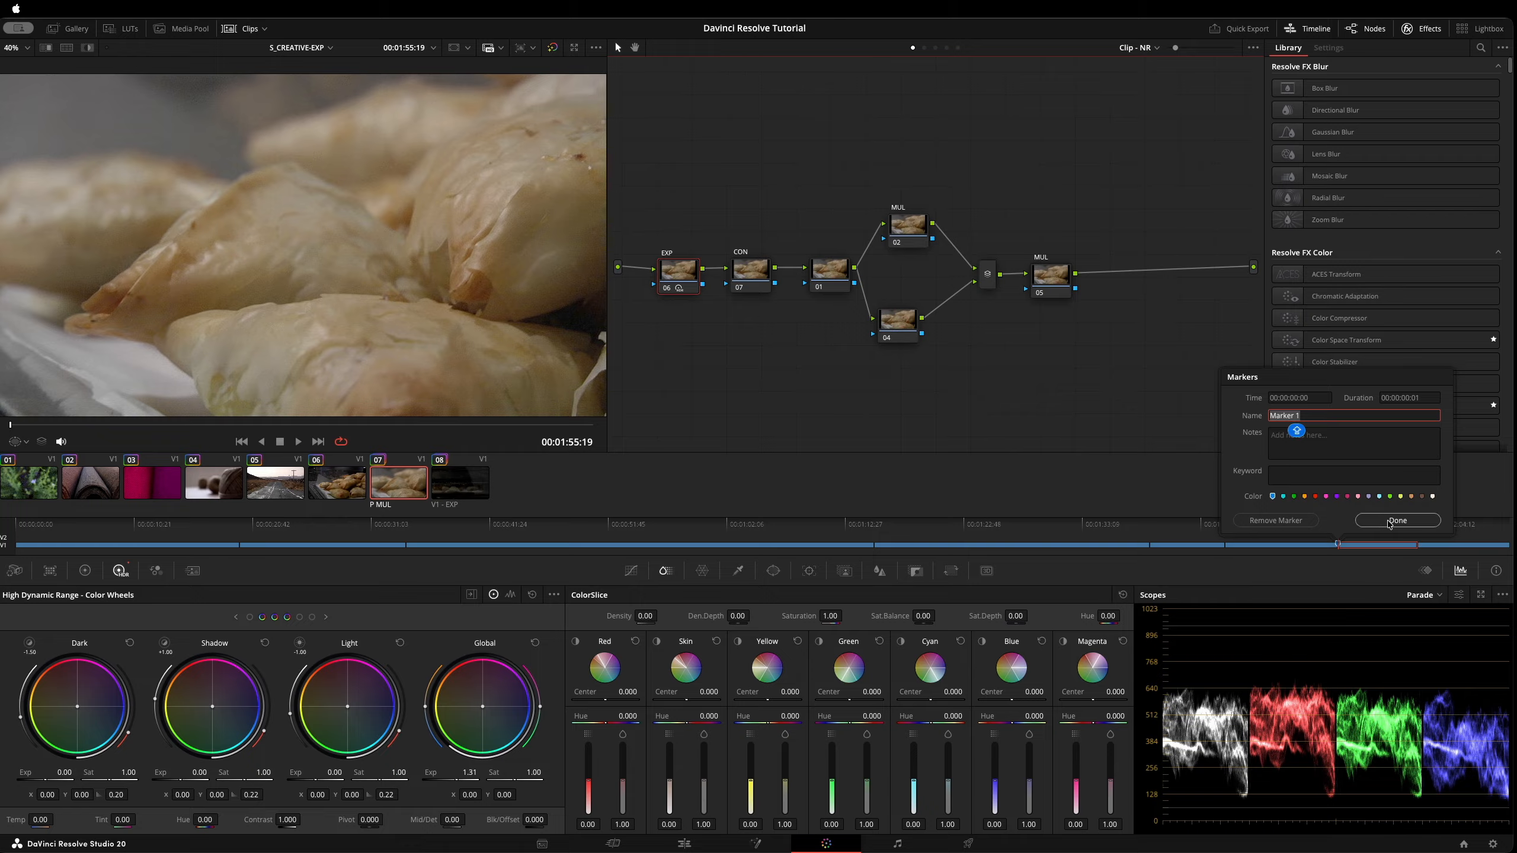
left_click(1276, 520)
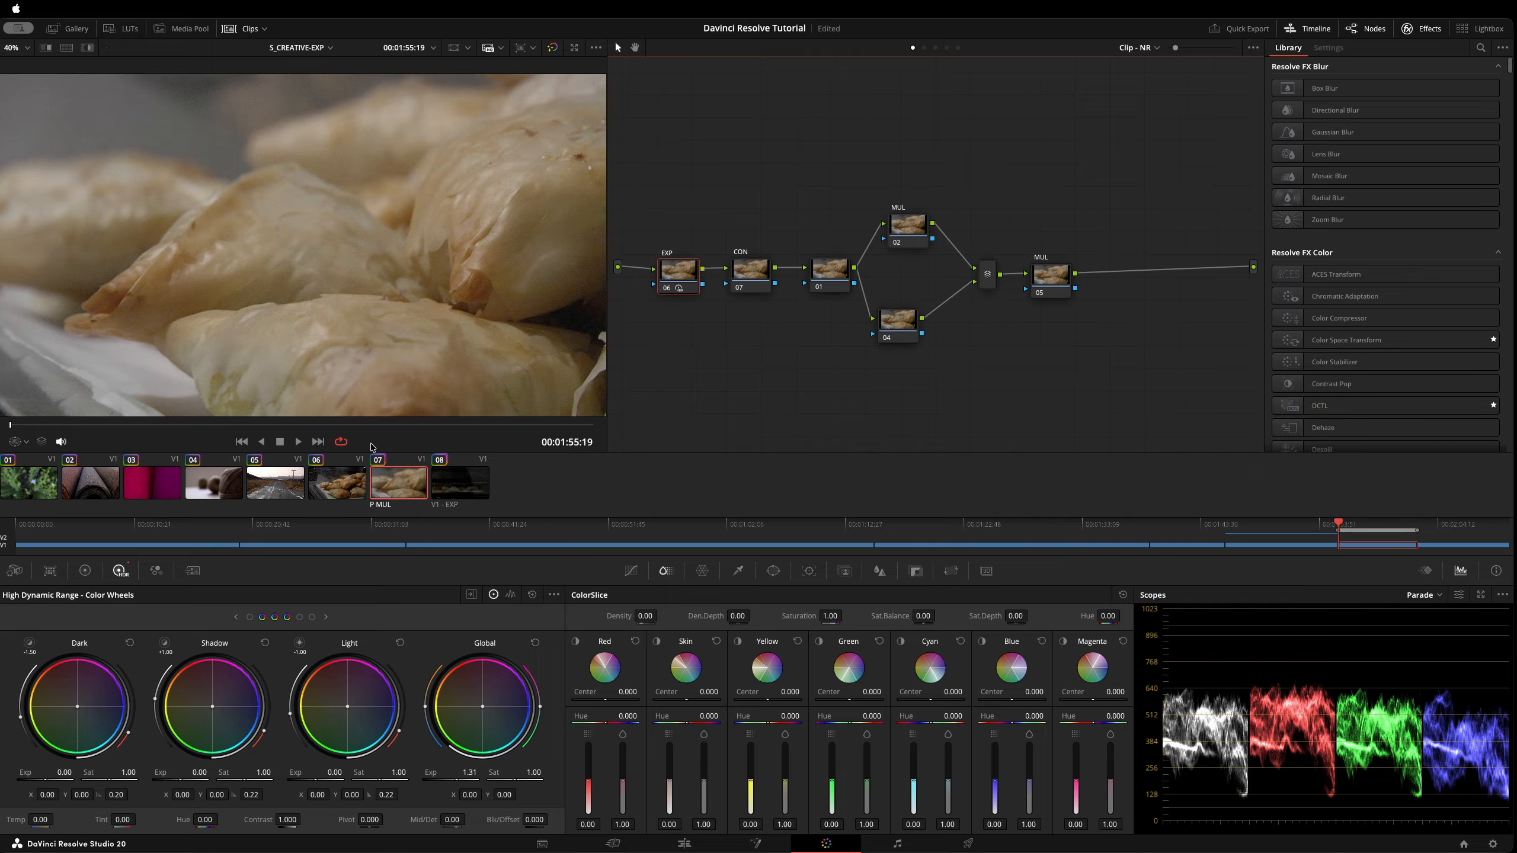
key("super+b")
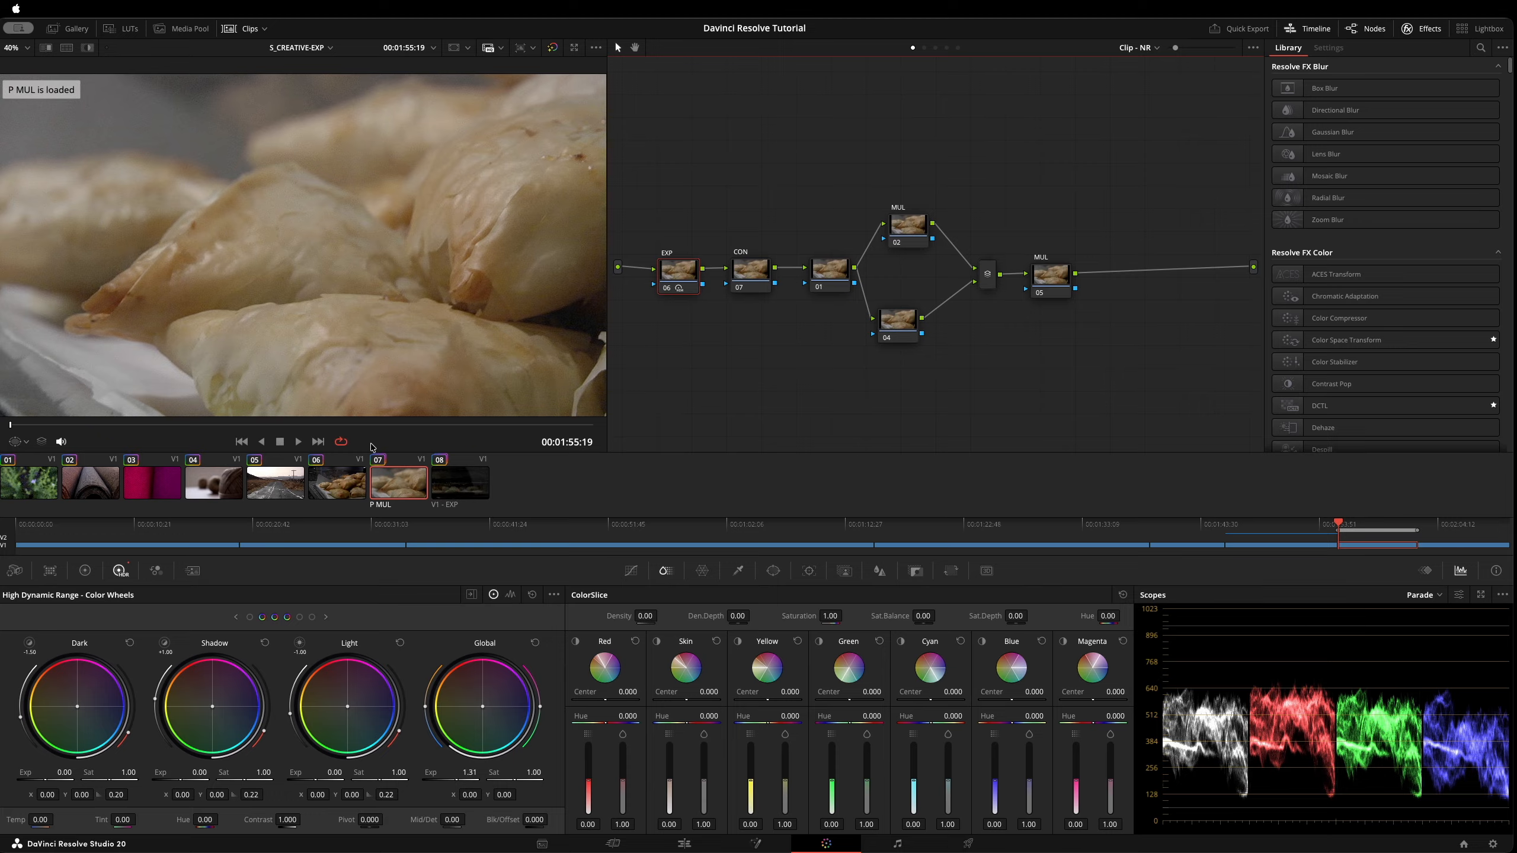
key("super+b")
key("super+b")
key("super+b")
key("super+b")
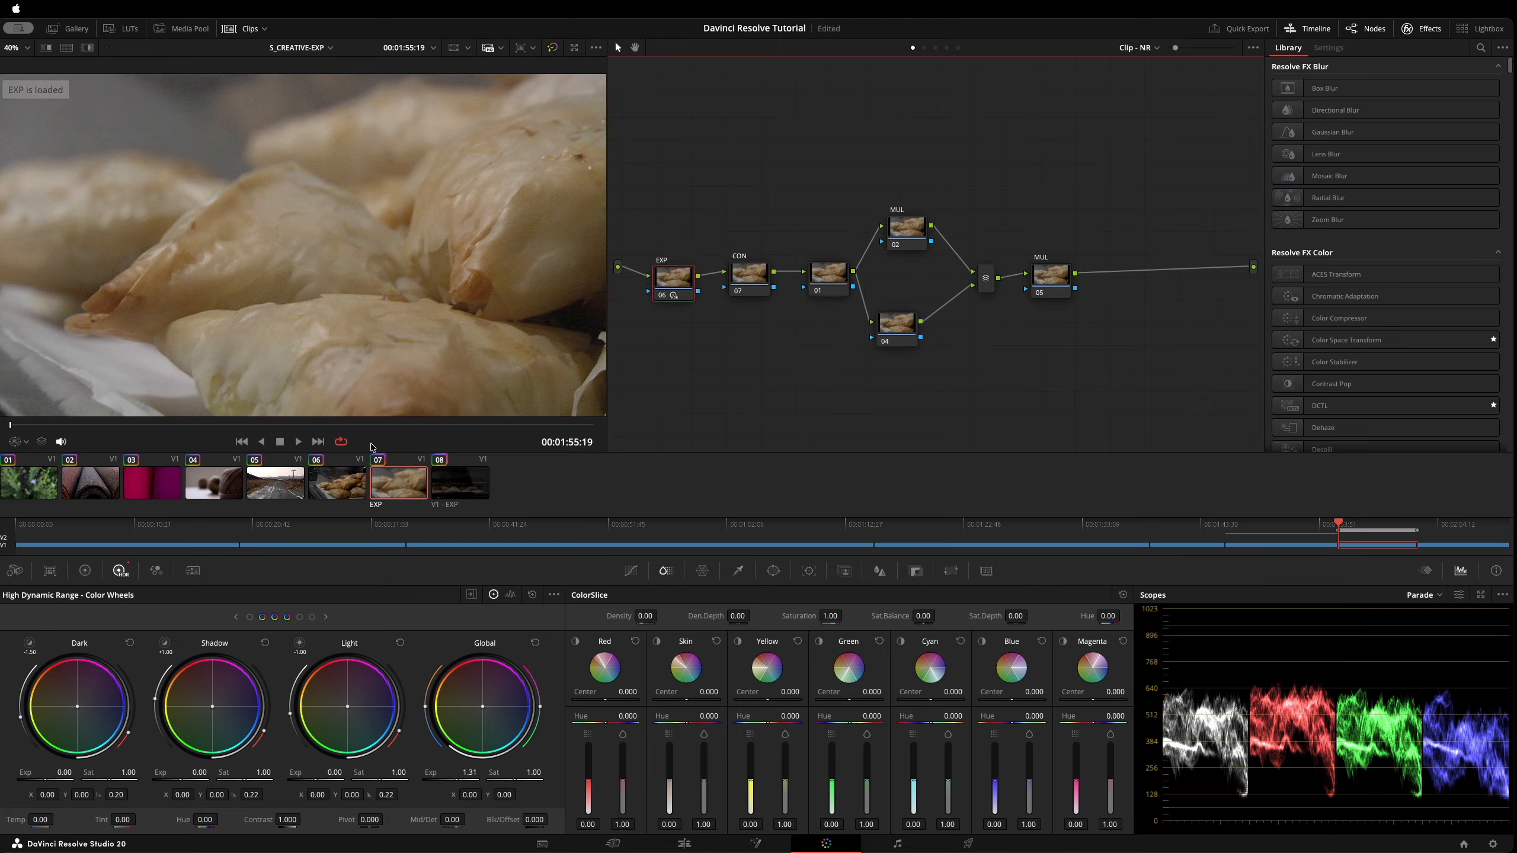
key("super+b")
key("super+b")
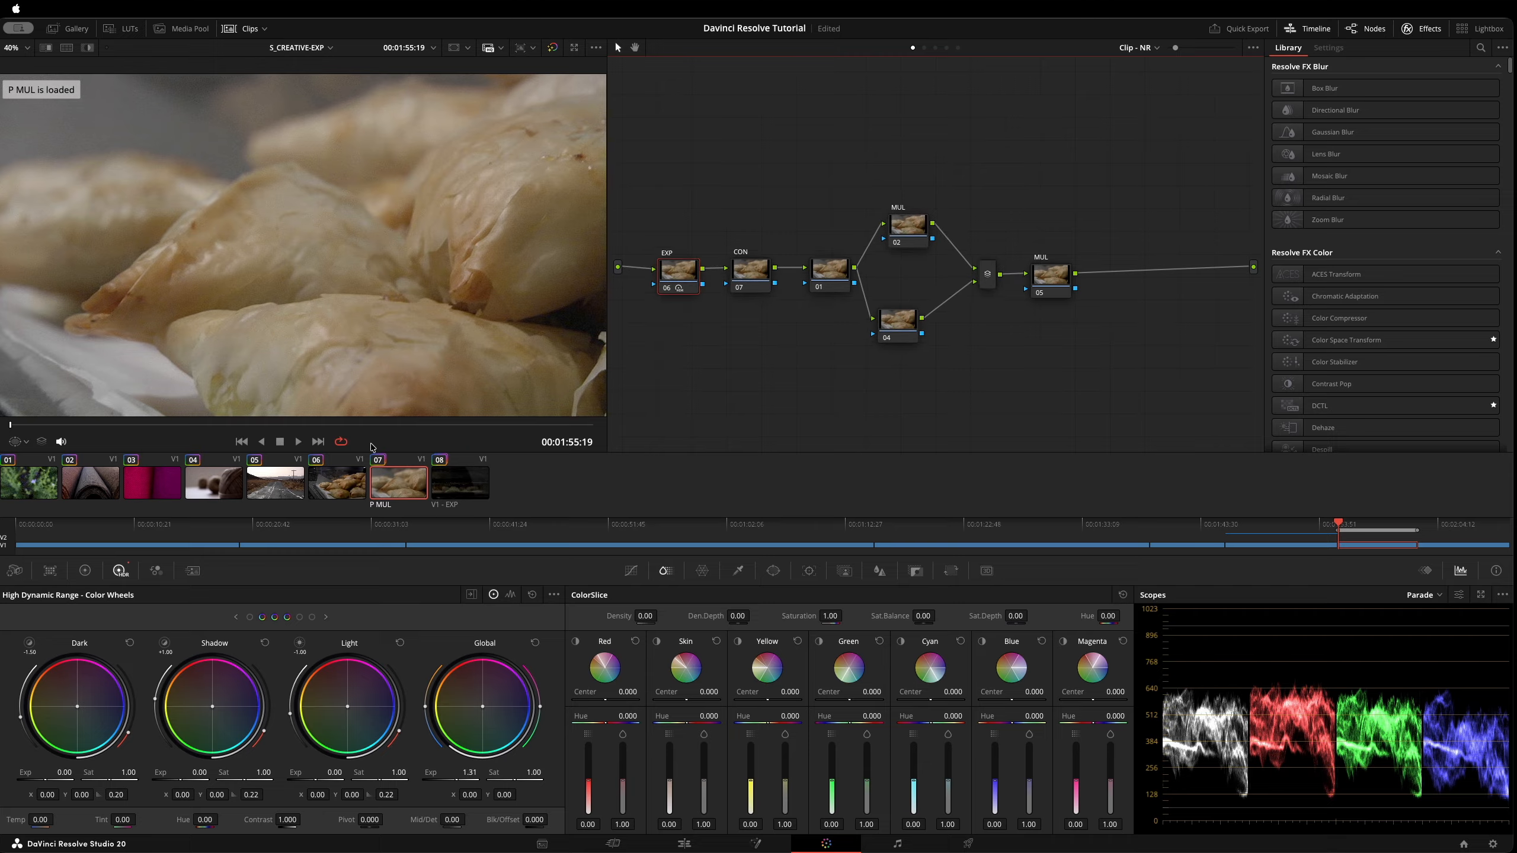
Set the composite mode of the upper parallel MUL node to Multiply in the P MUL version.
right_click(915, 229)
mouse_move(992, 424)
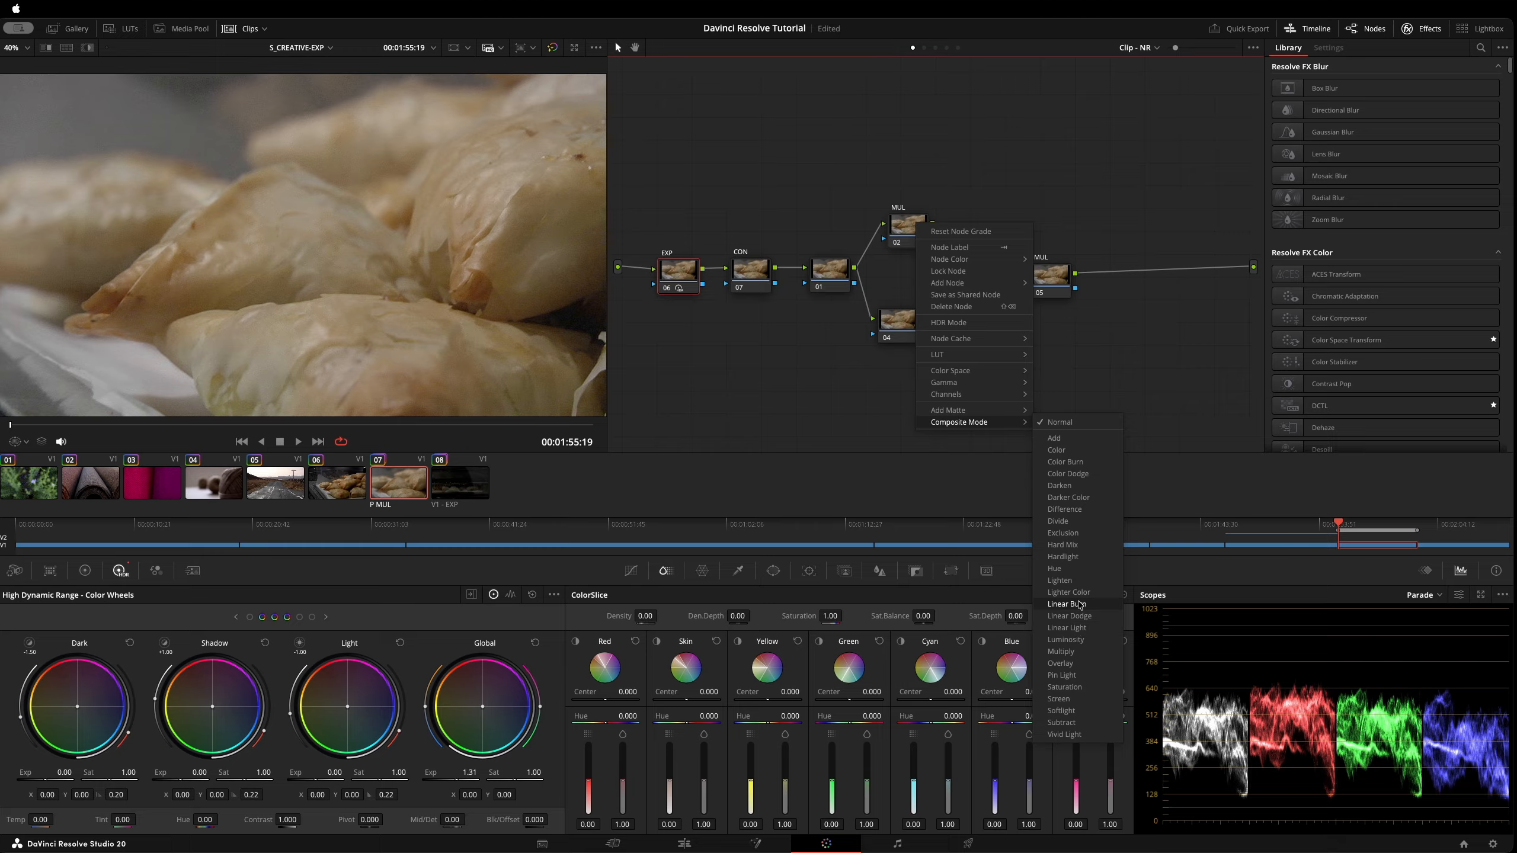
left_click(1075, 651)
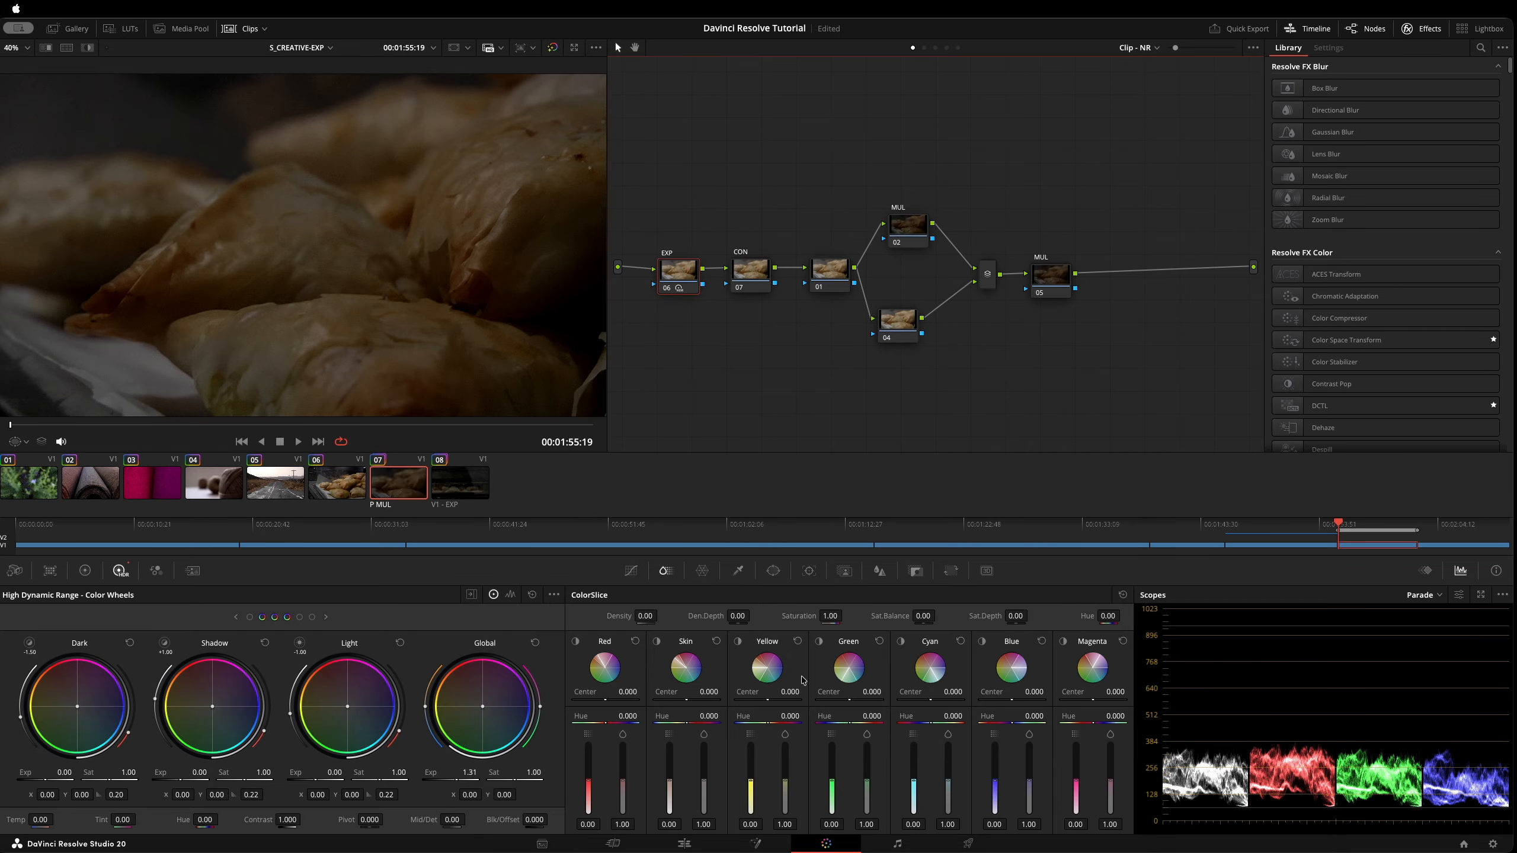
Nudge the EXP node slightly and raise its global exposure to 2.68 in the P MUL version.
left_click_drag(685, 259, 682, 261)
left_click_drag(683, 262, 682, 264)
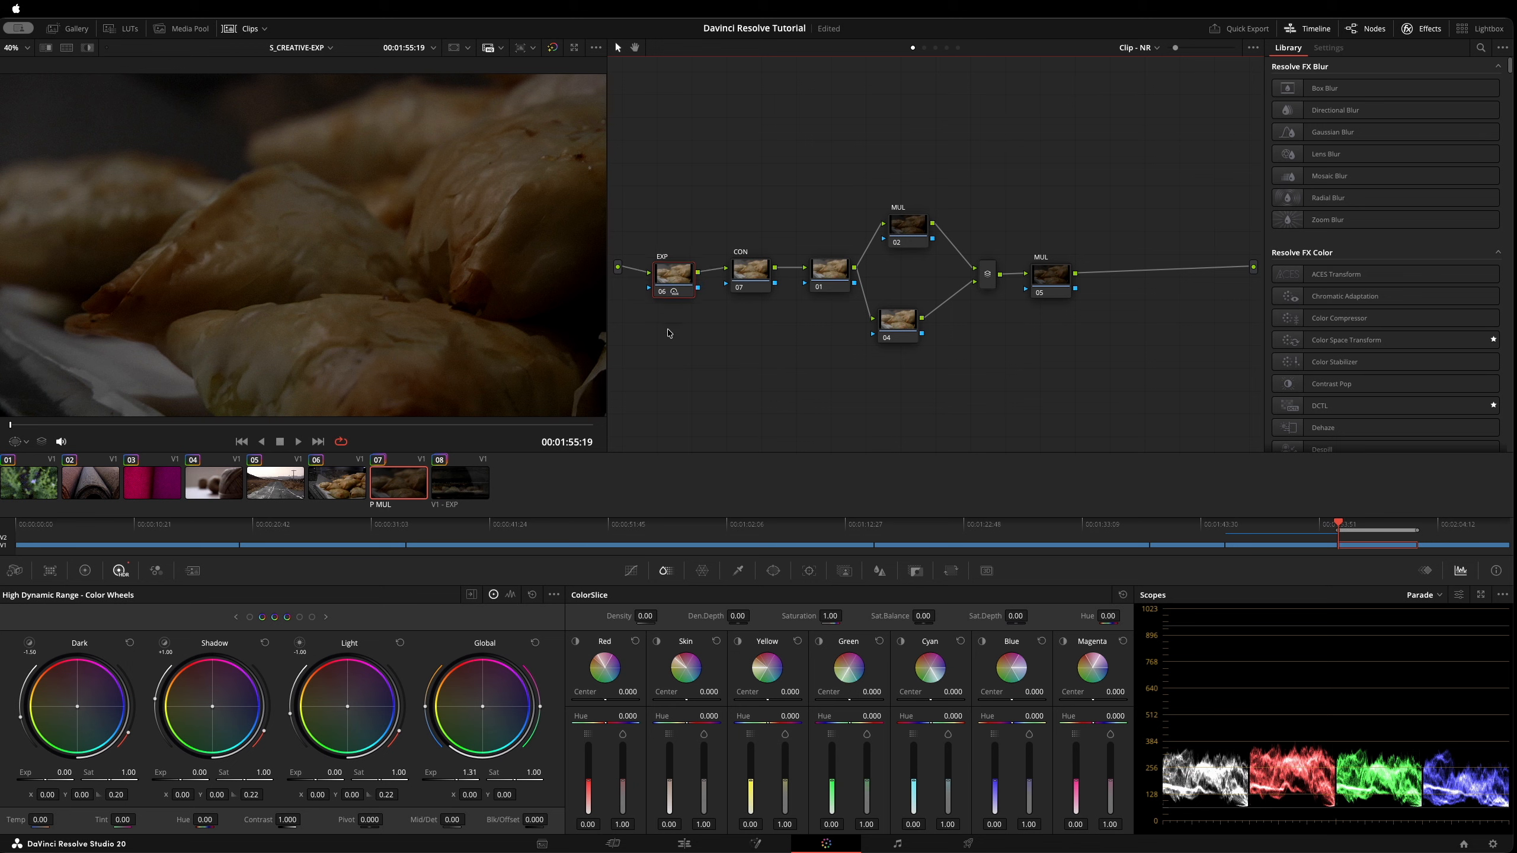
left_click_drag(468, 778, 549, 778)
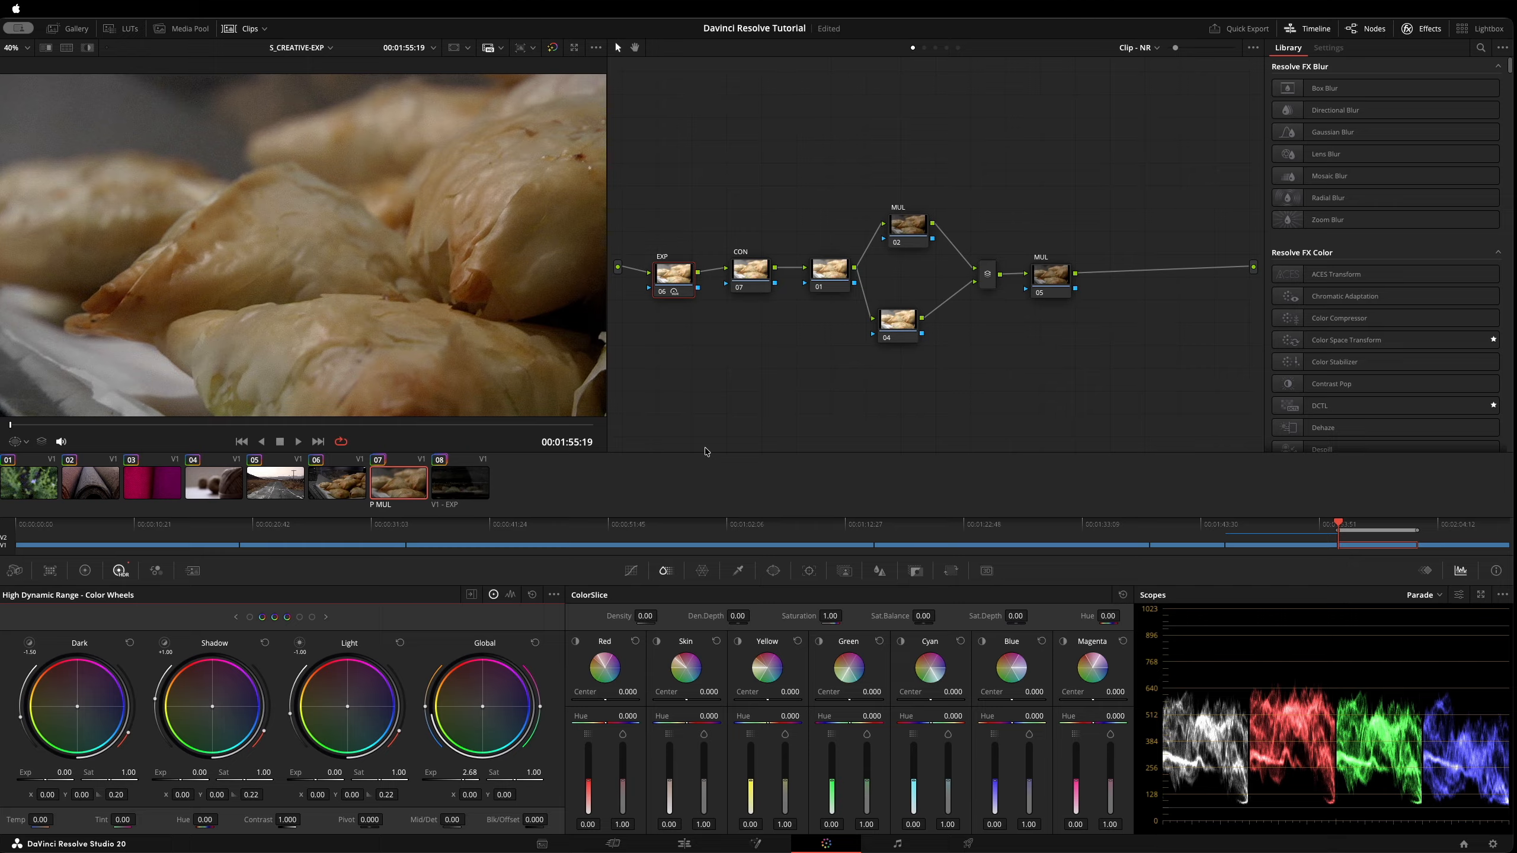
Compare the Multiply grade with the plain exposure grade by alternating the P MUL and EXP versions, ending on P MUL.
key("super+b")
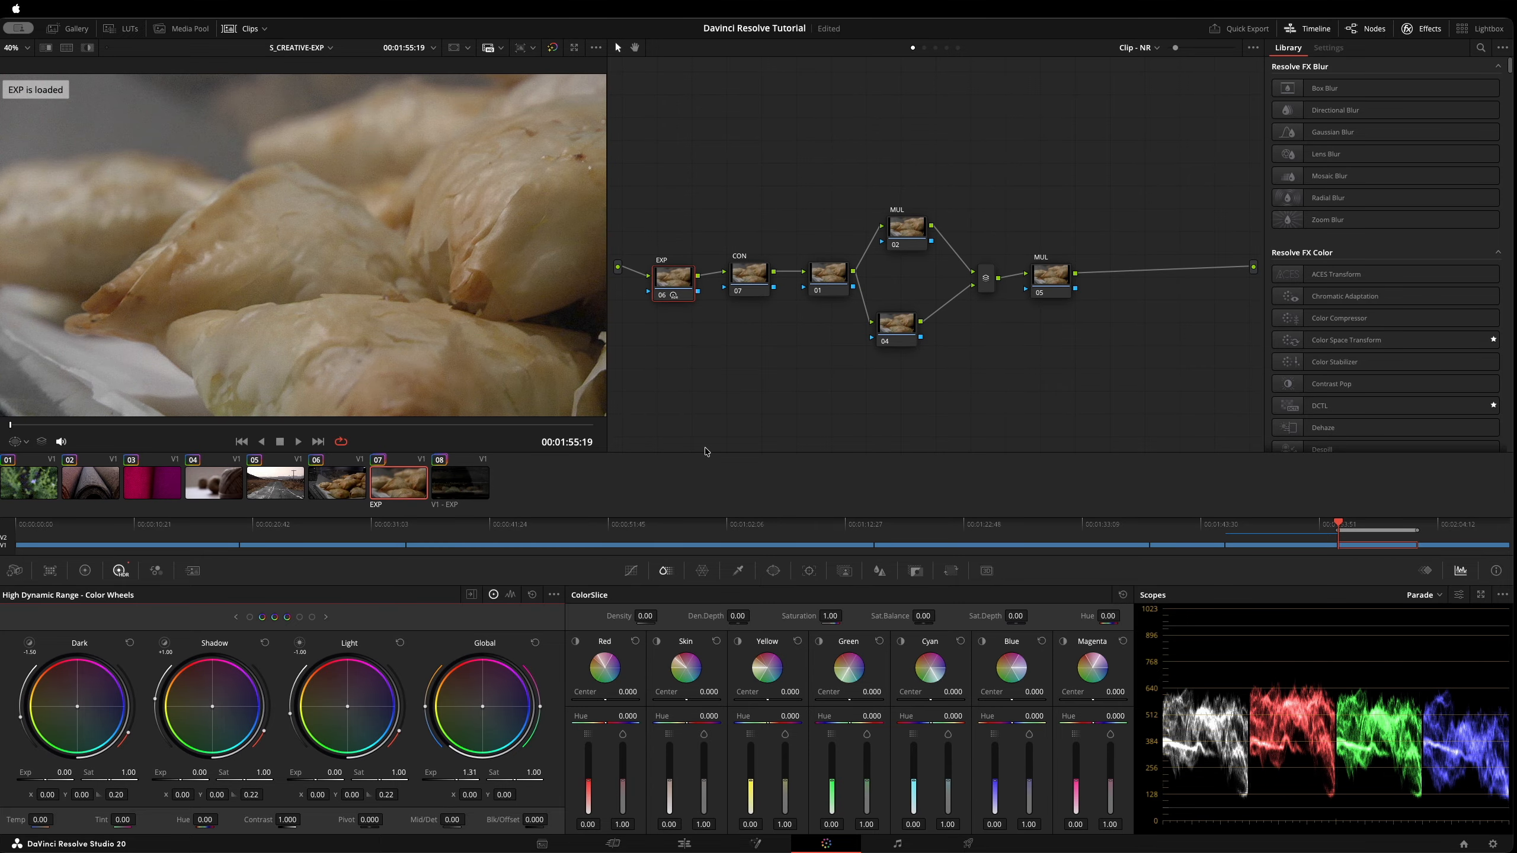
key("super+b")
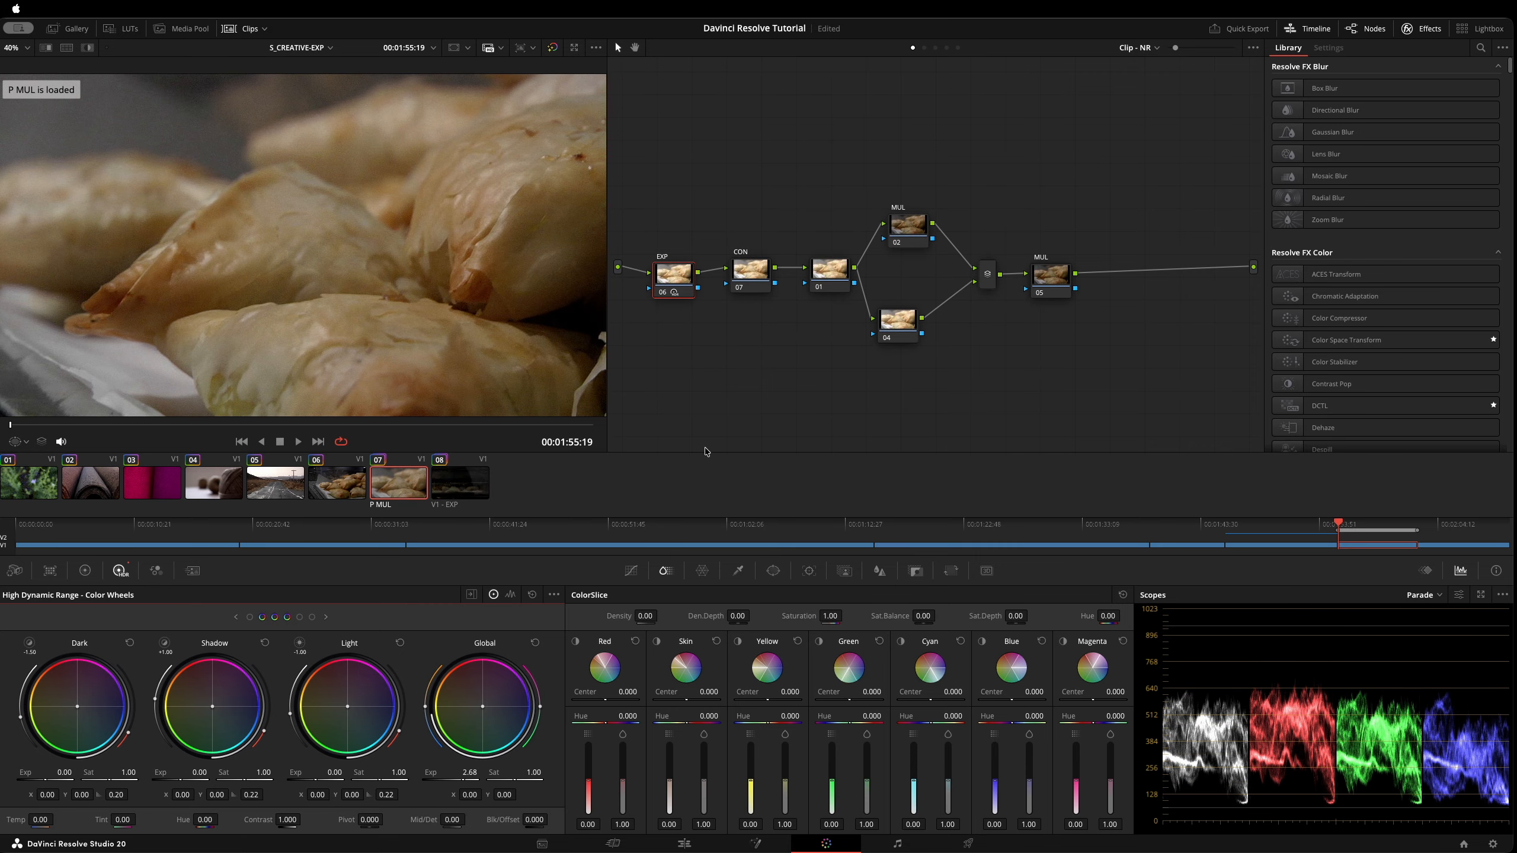
key("super+b")
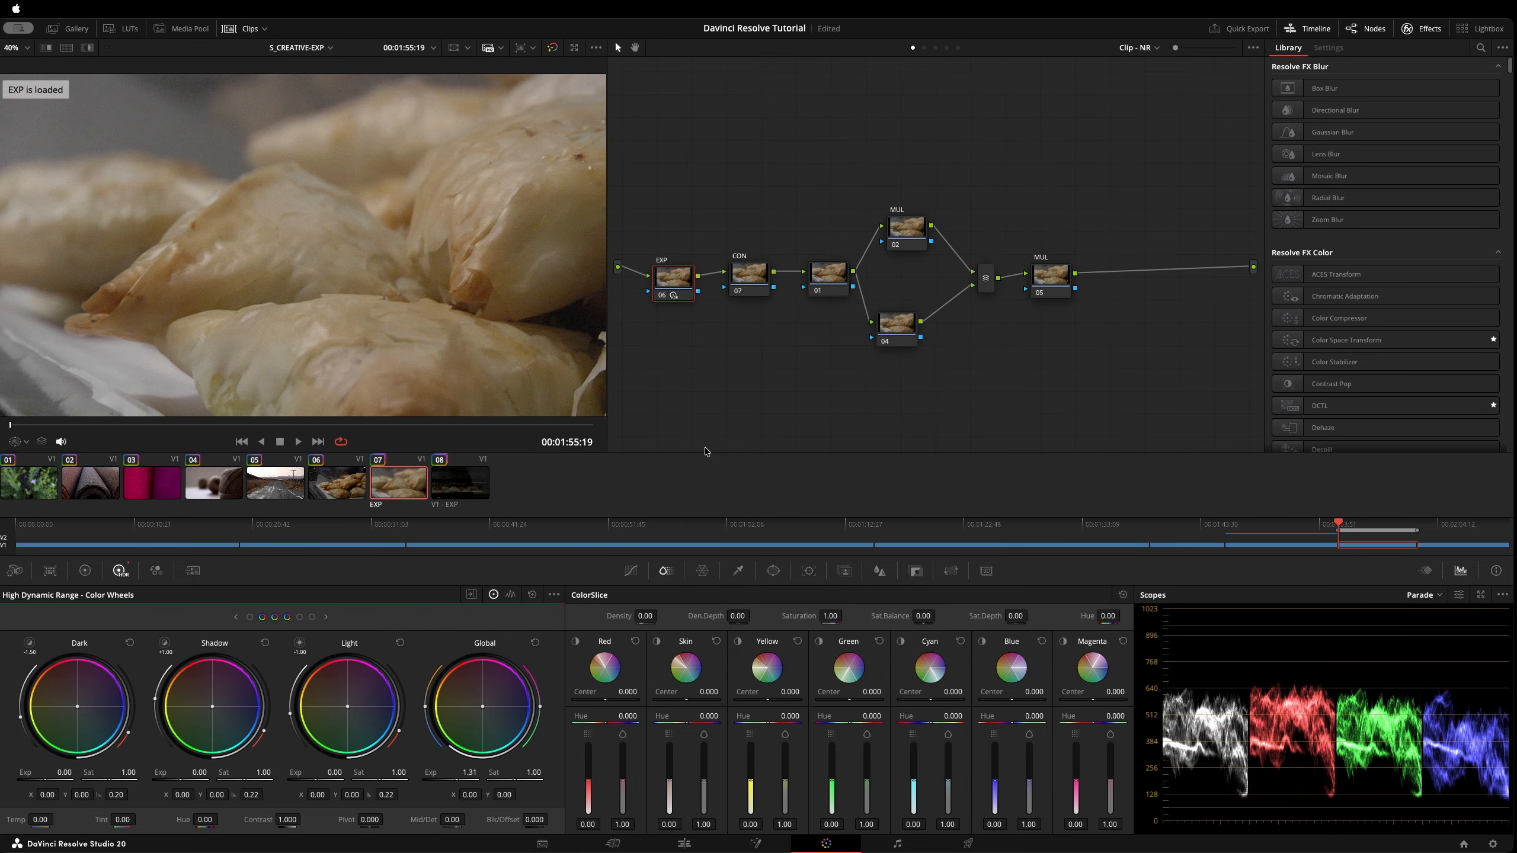
key("super+b")
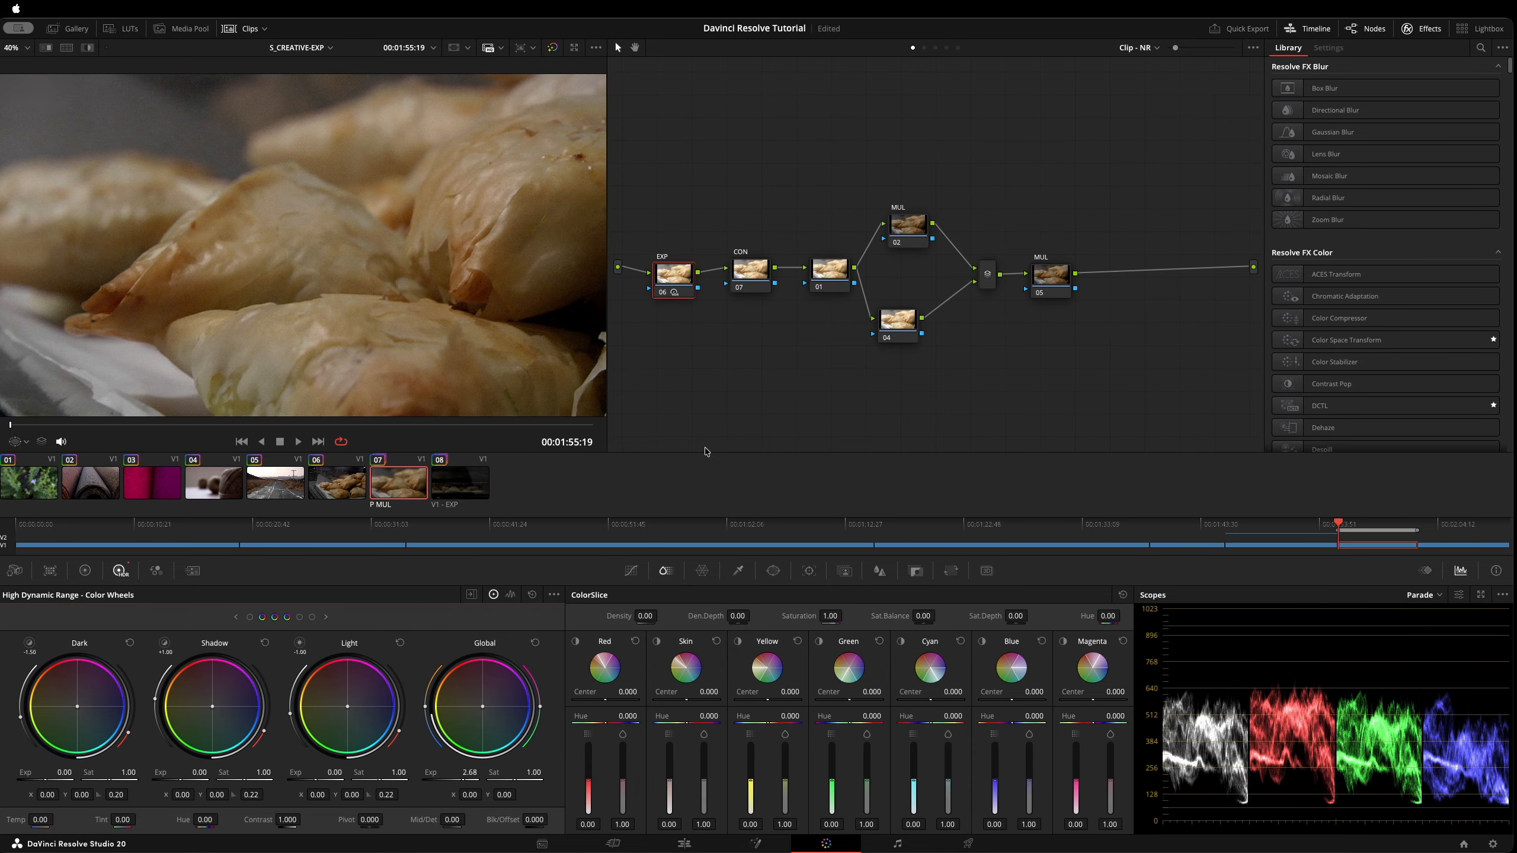
key("super+b")
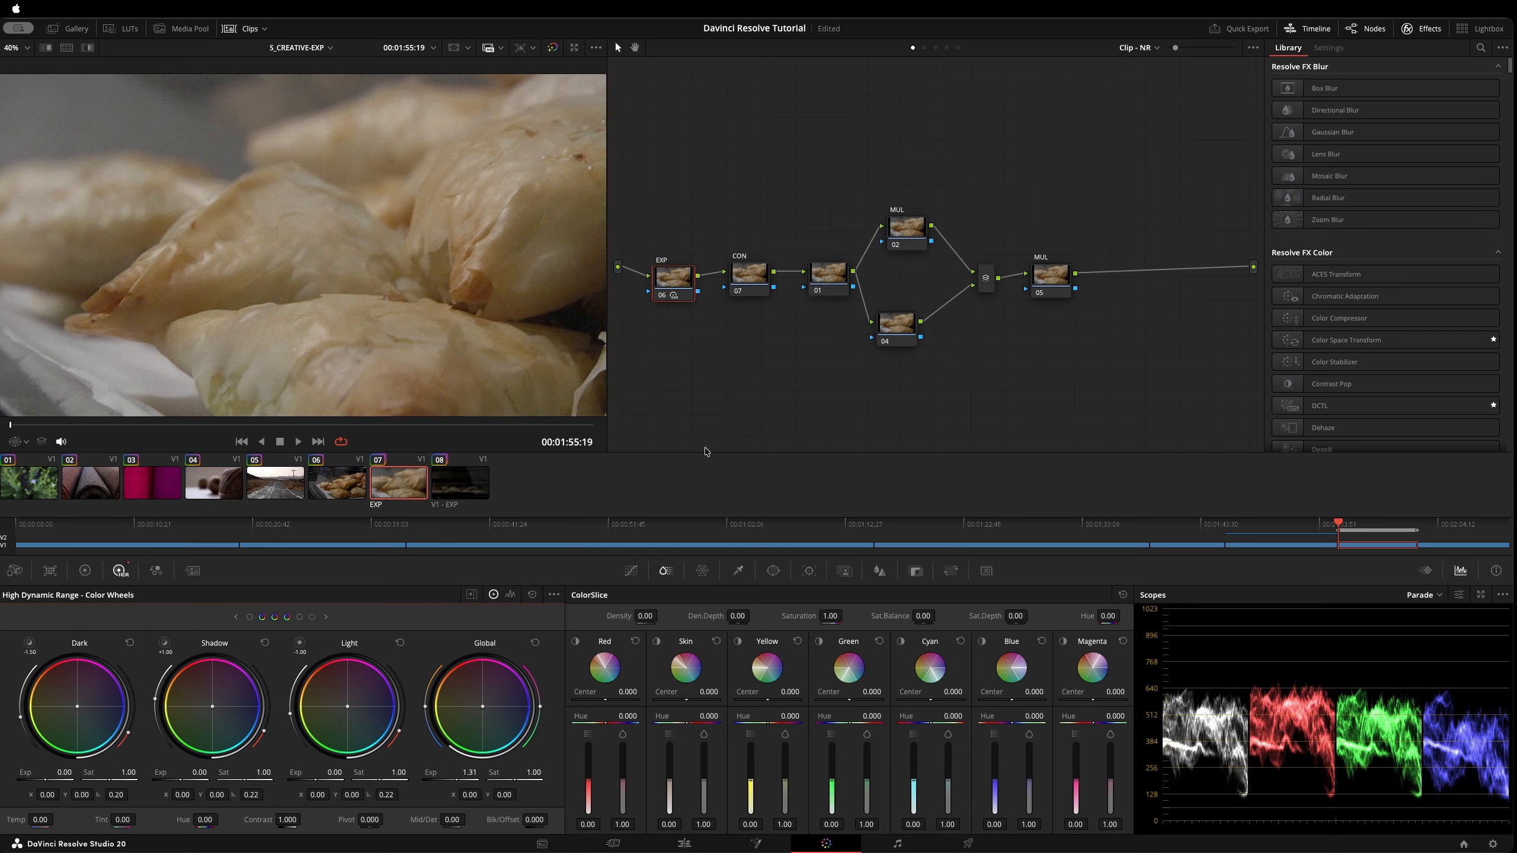
key("super+b")
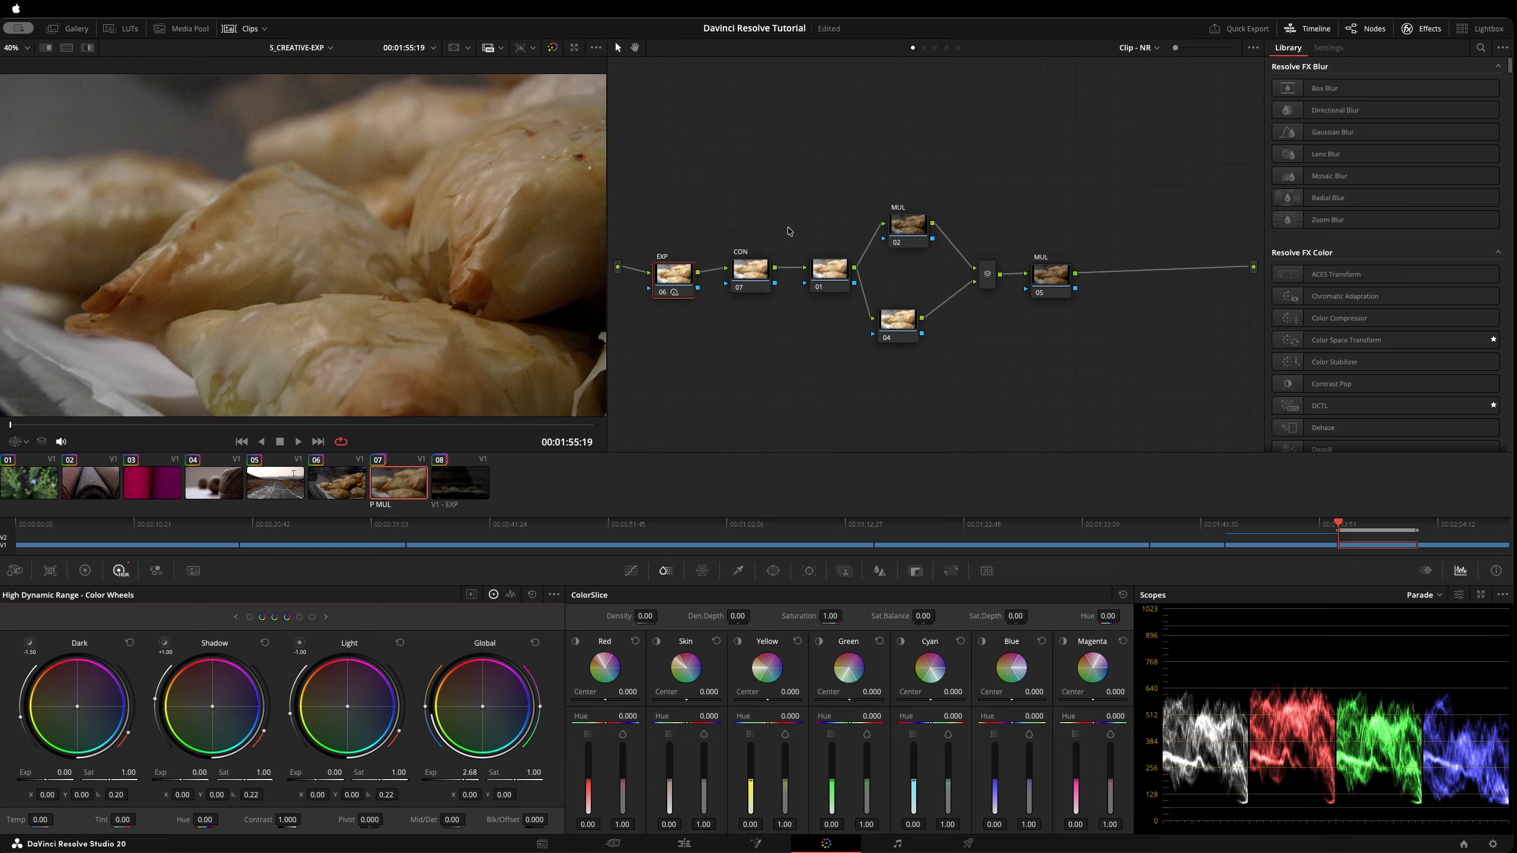
Rearrange the parallel MUL node, node 04 and the last MUL node to space out the P MUL node tree.
left_click(905, 234)
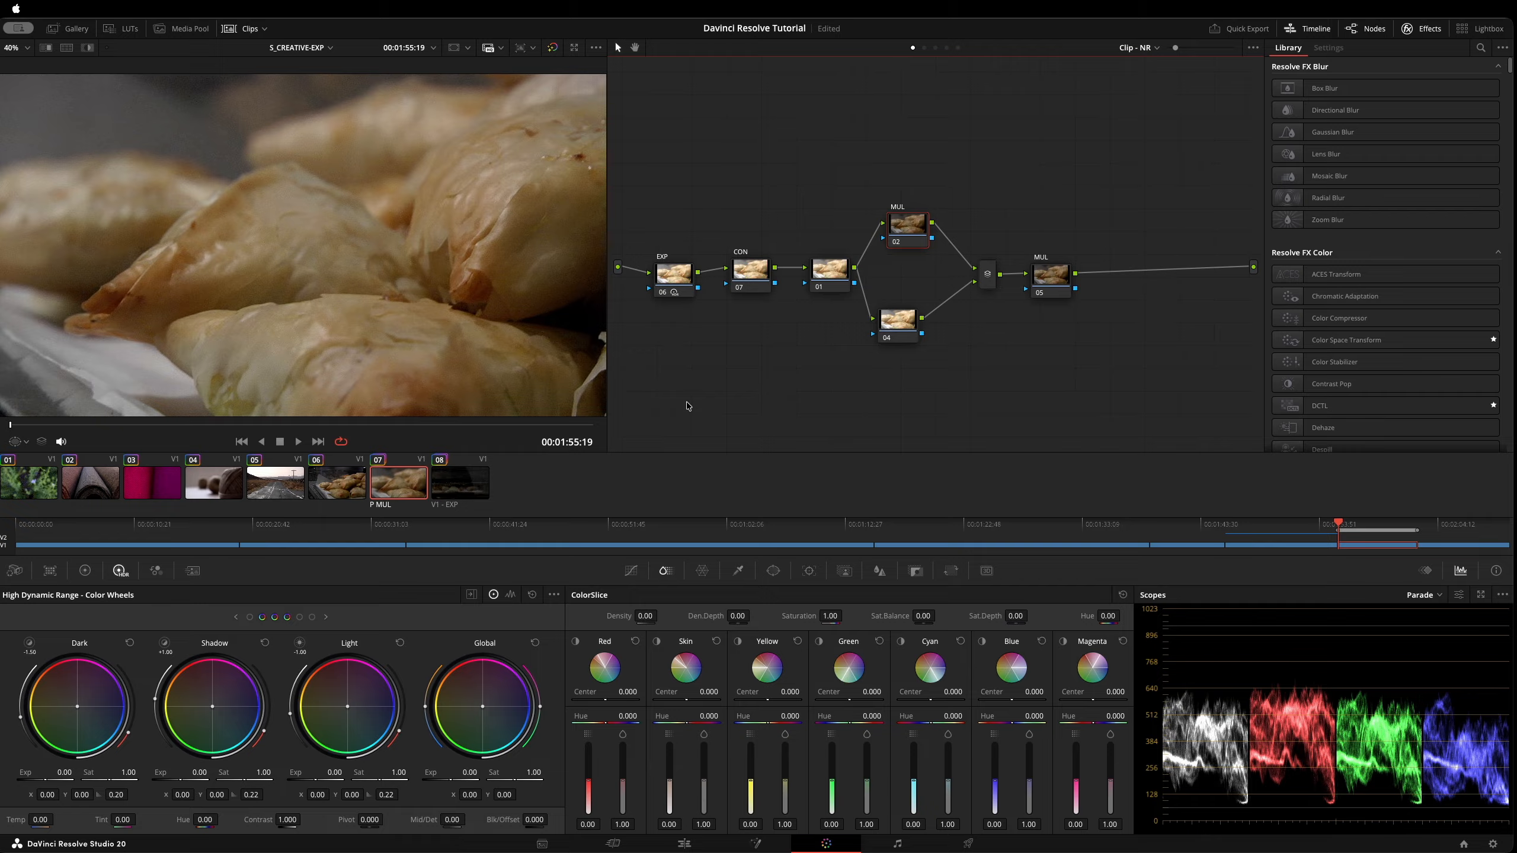
left_click_drag(909, 225, 901, 220)
left_click_drag(1054, 278, 1063, 273)
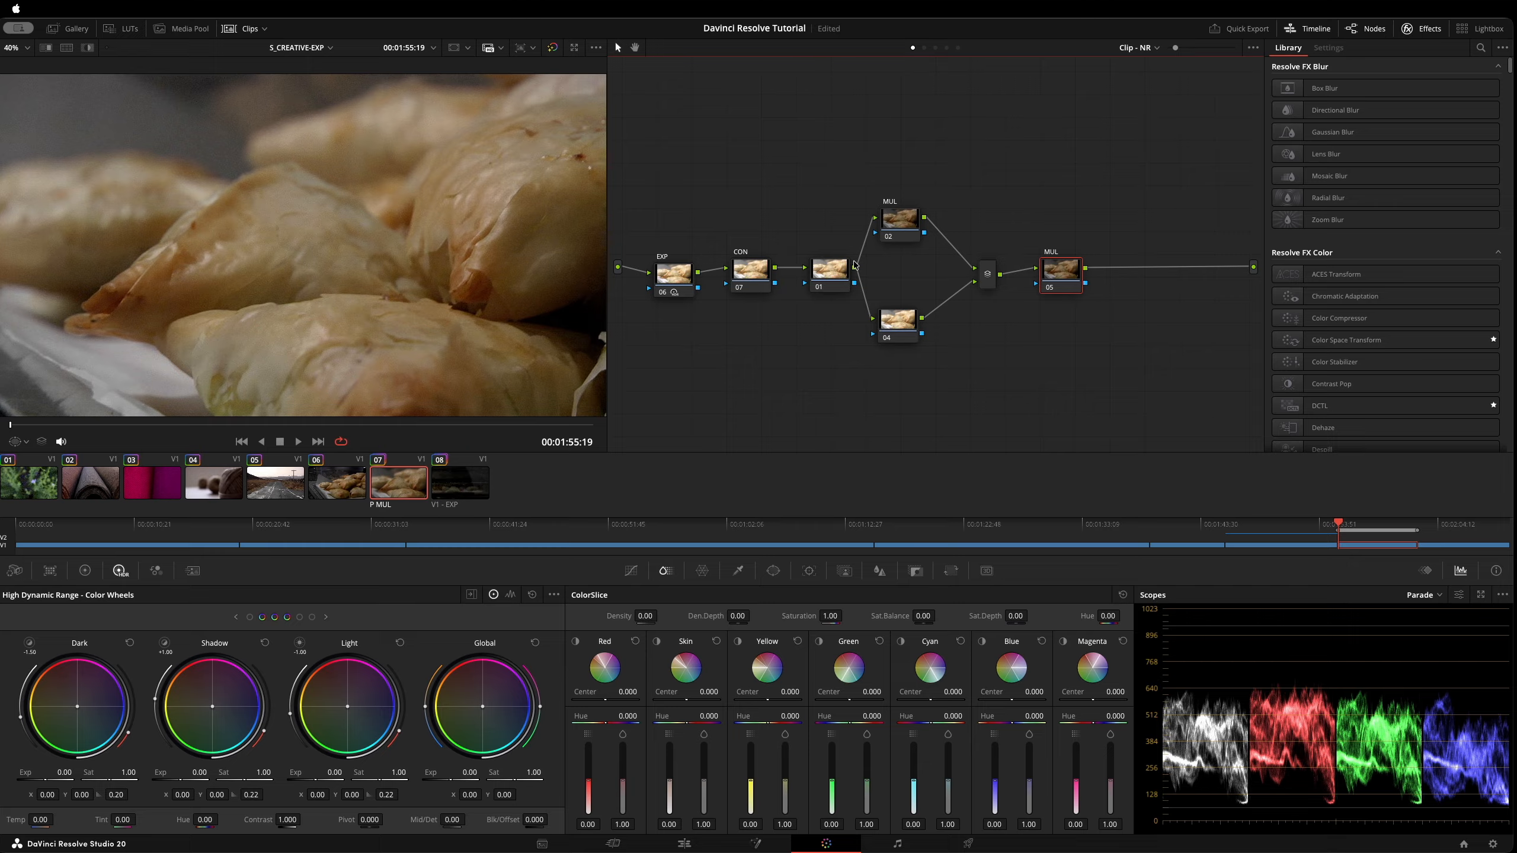
left_click_drag(899, 220, 904, 261)
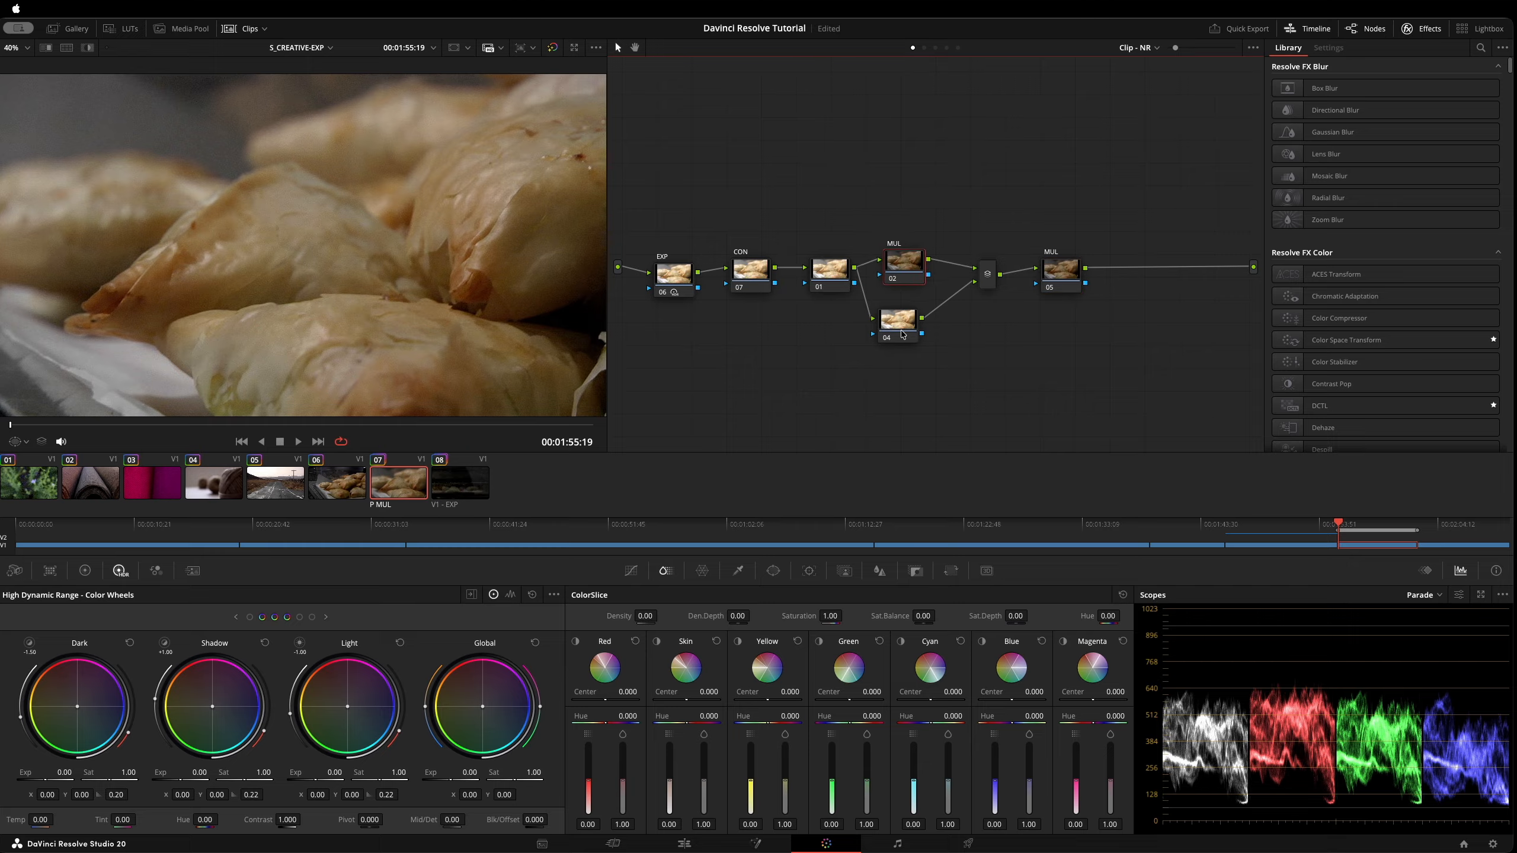
left_click_drag(902, 330, 910, 329)
left_click_drag(1064, 271, 1070, 270)
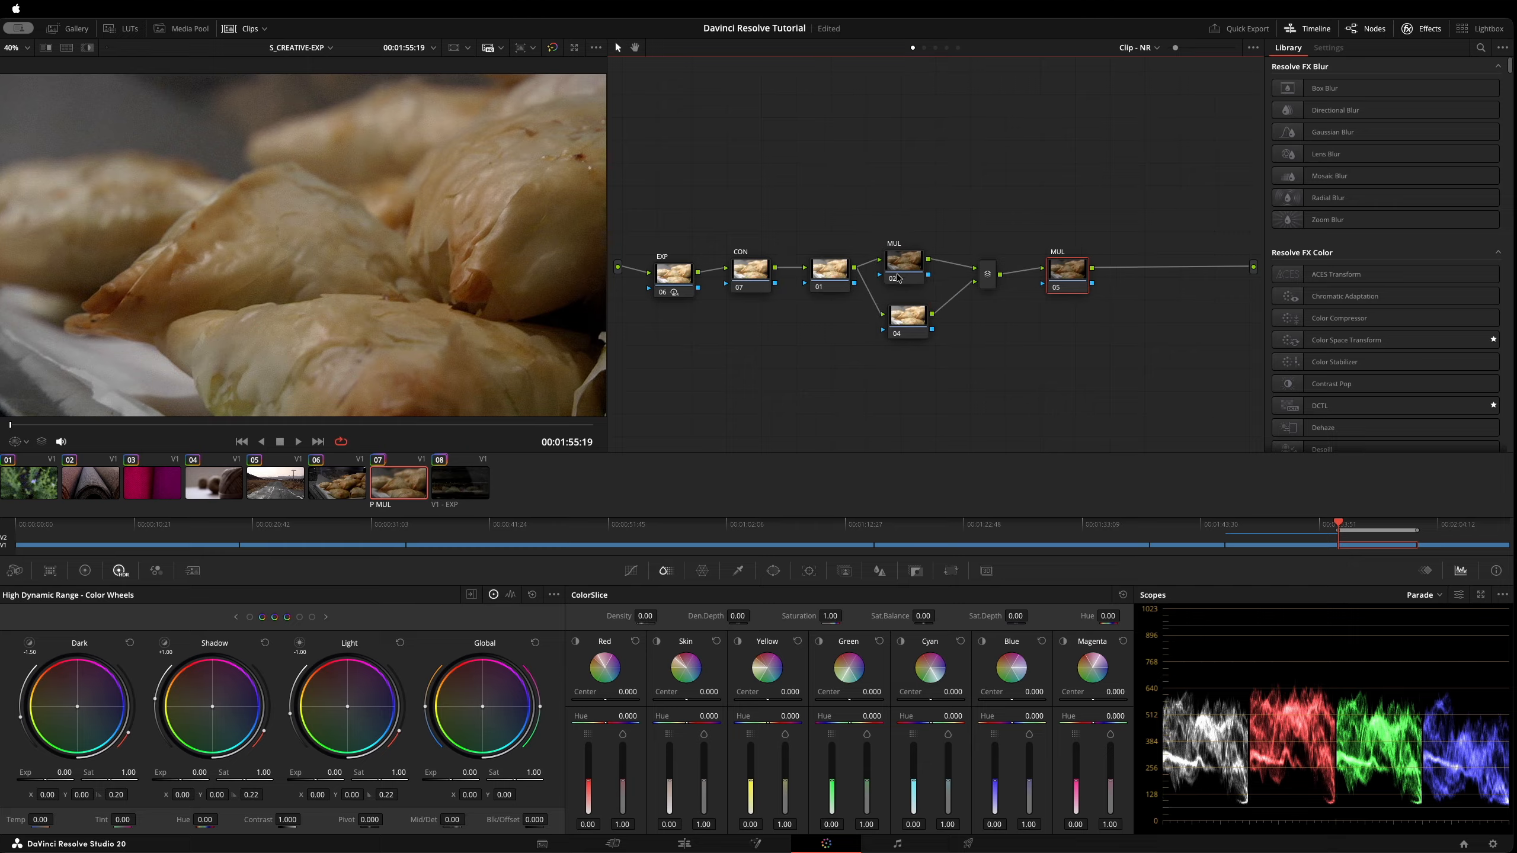
left_click_drag(903, 266, 916, 237)
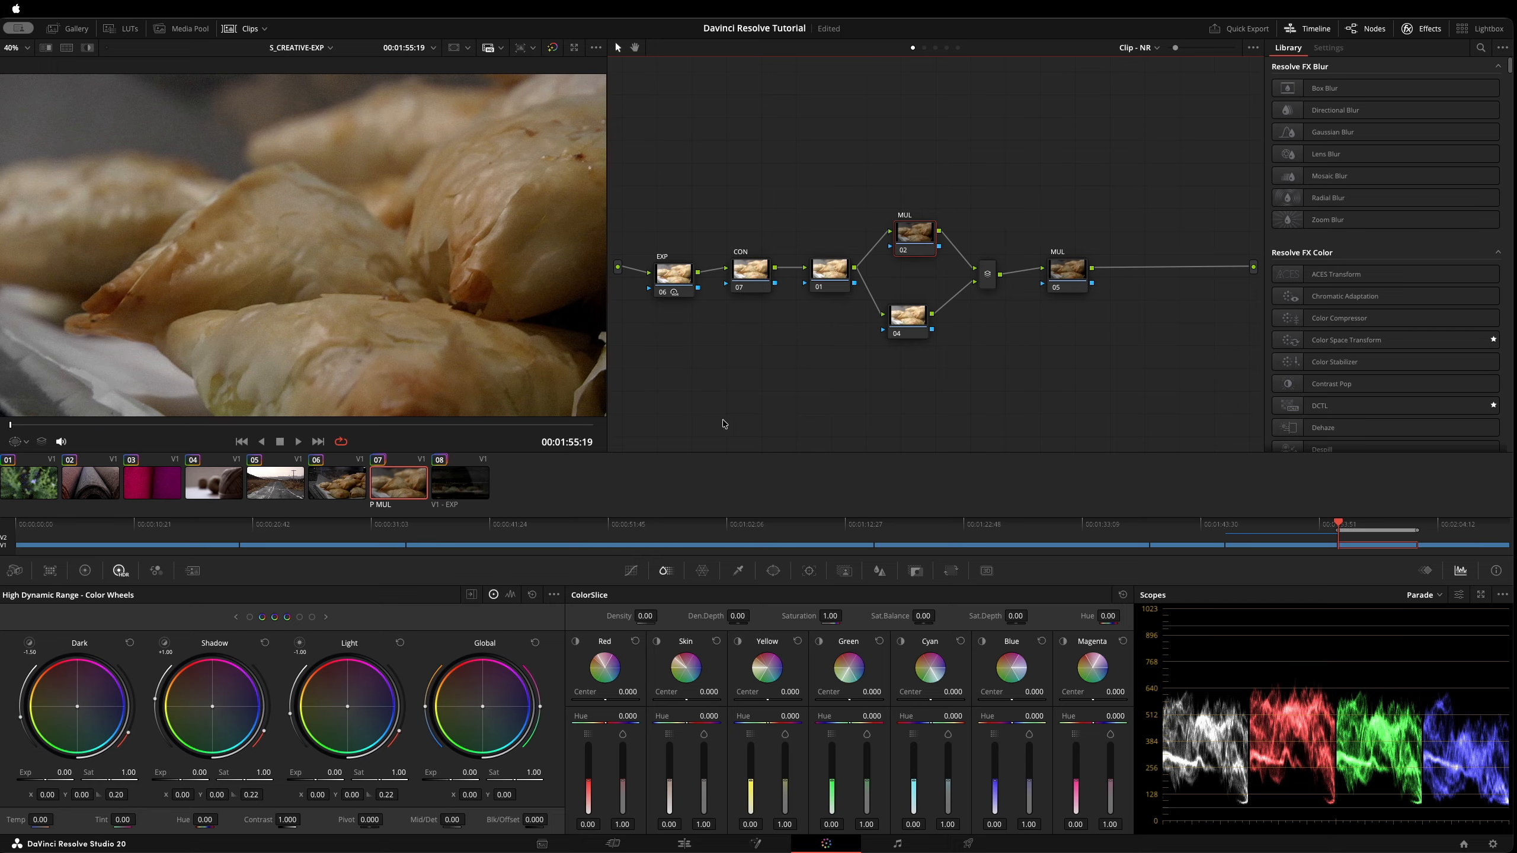
Create a new local version of the pastry clip named S MUL, copying all marks.
right_click(398, 493)
mouse_move(457, 38)
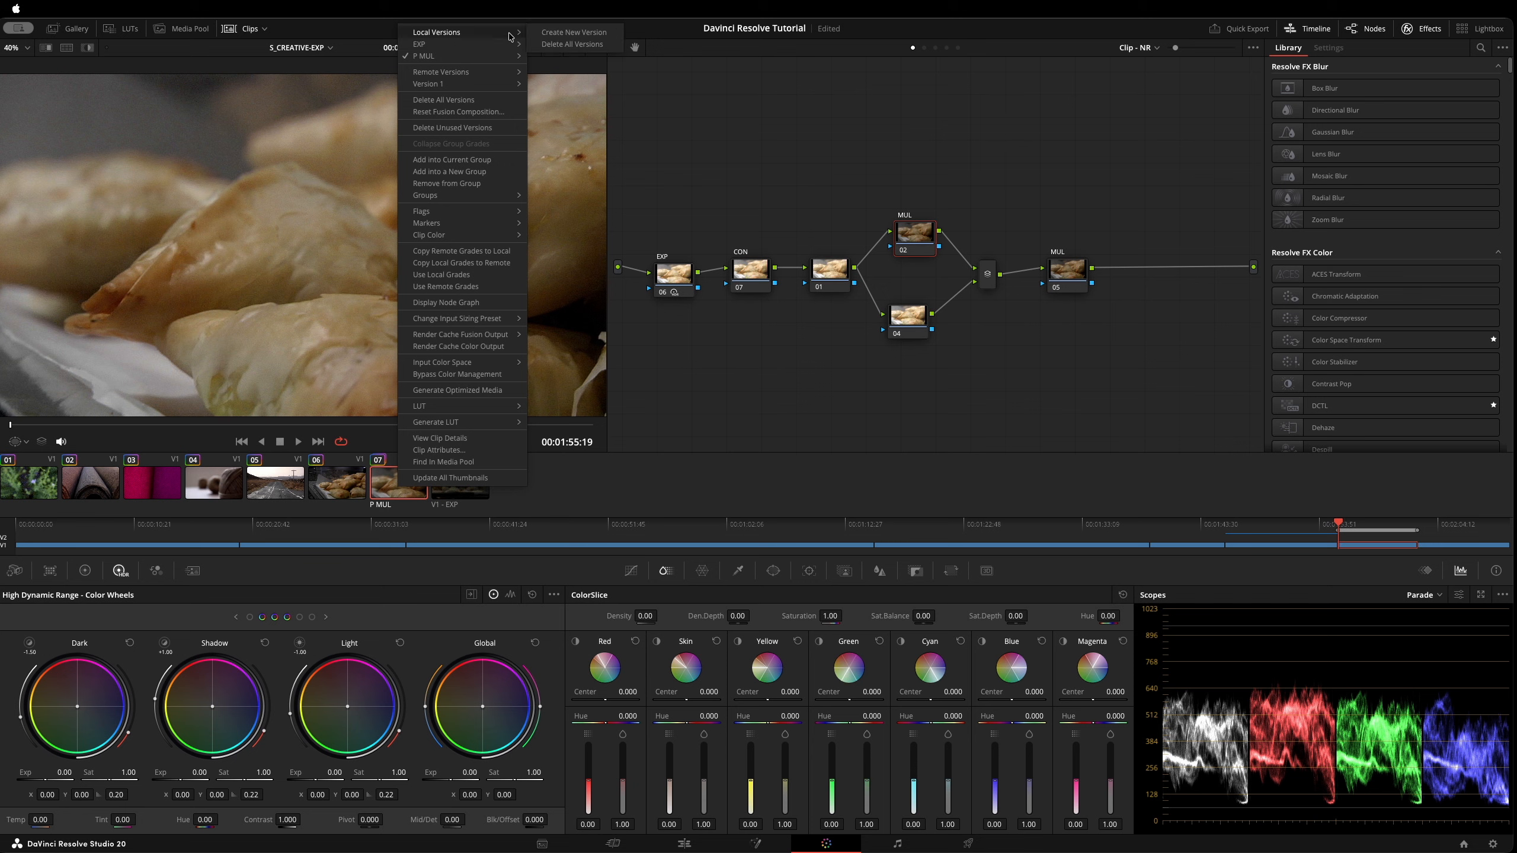
mouse_move(507, 32)
left_click(570, 32)
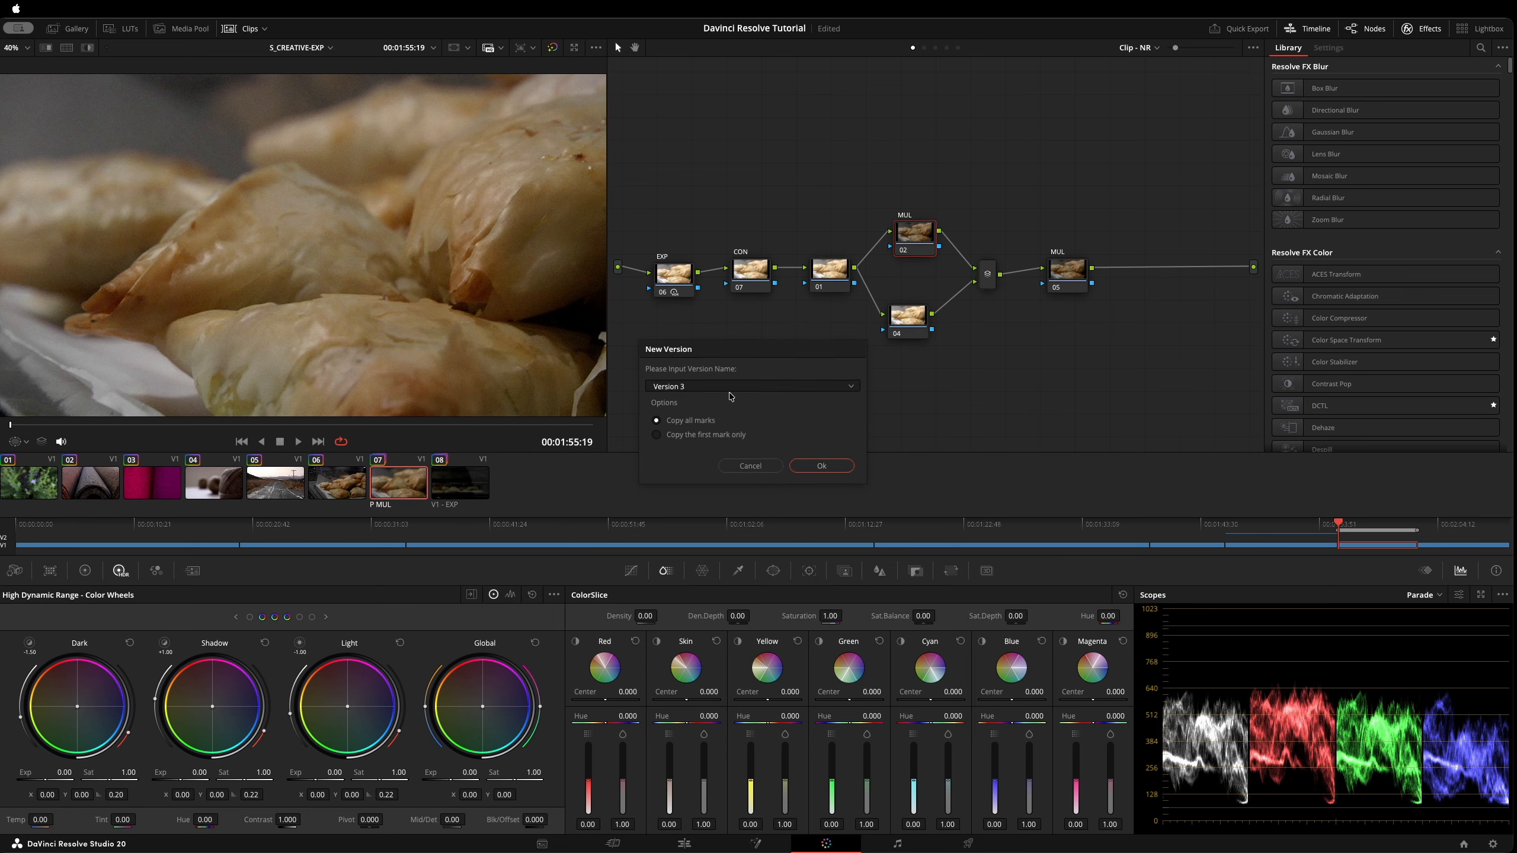
left_click_drag(727, 387, 651, 385)
type("S MUL")
left_click(842, 466)
Nudge the upper parallel MUL node and disable it in the S MUL version.
left_click_drag(916, 236, 914, 246)
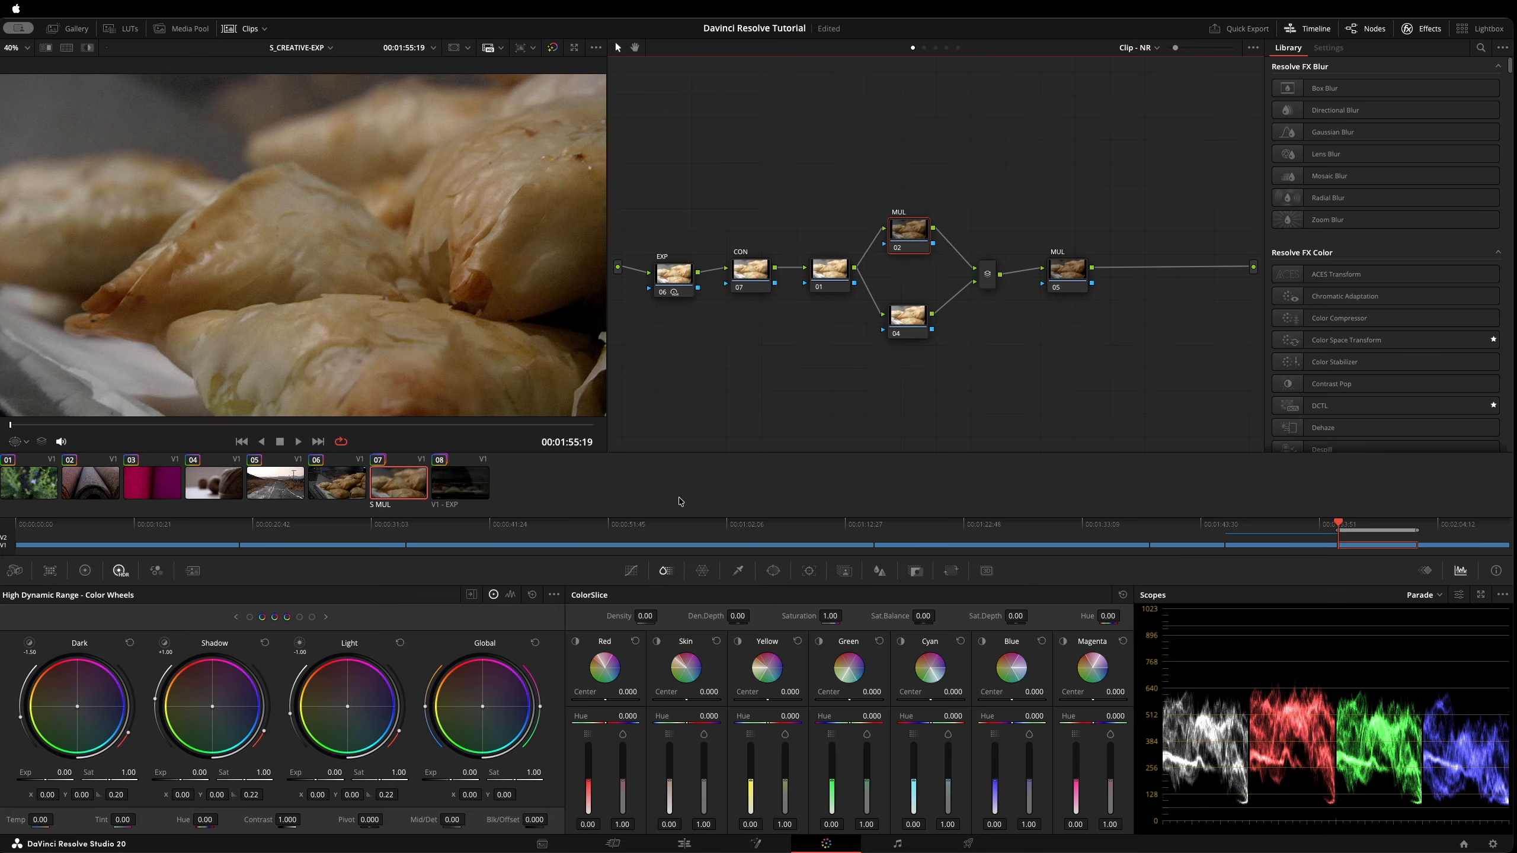
right_click(912, 232)
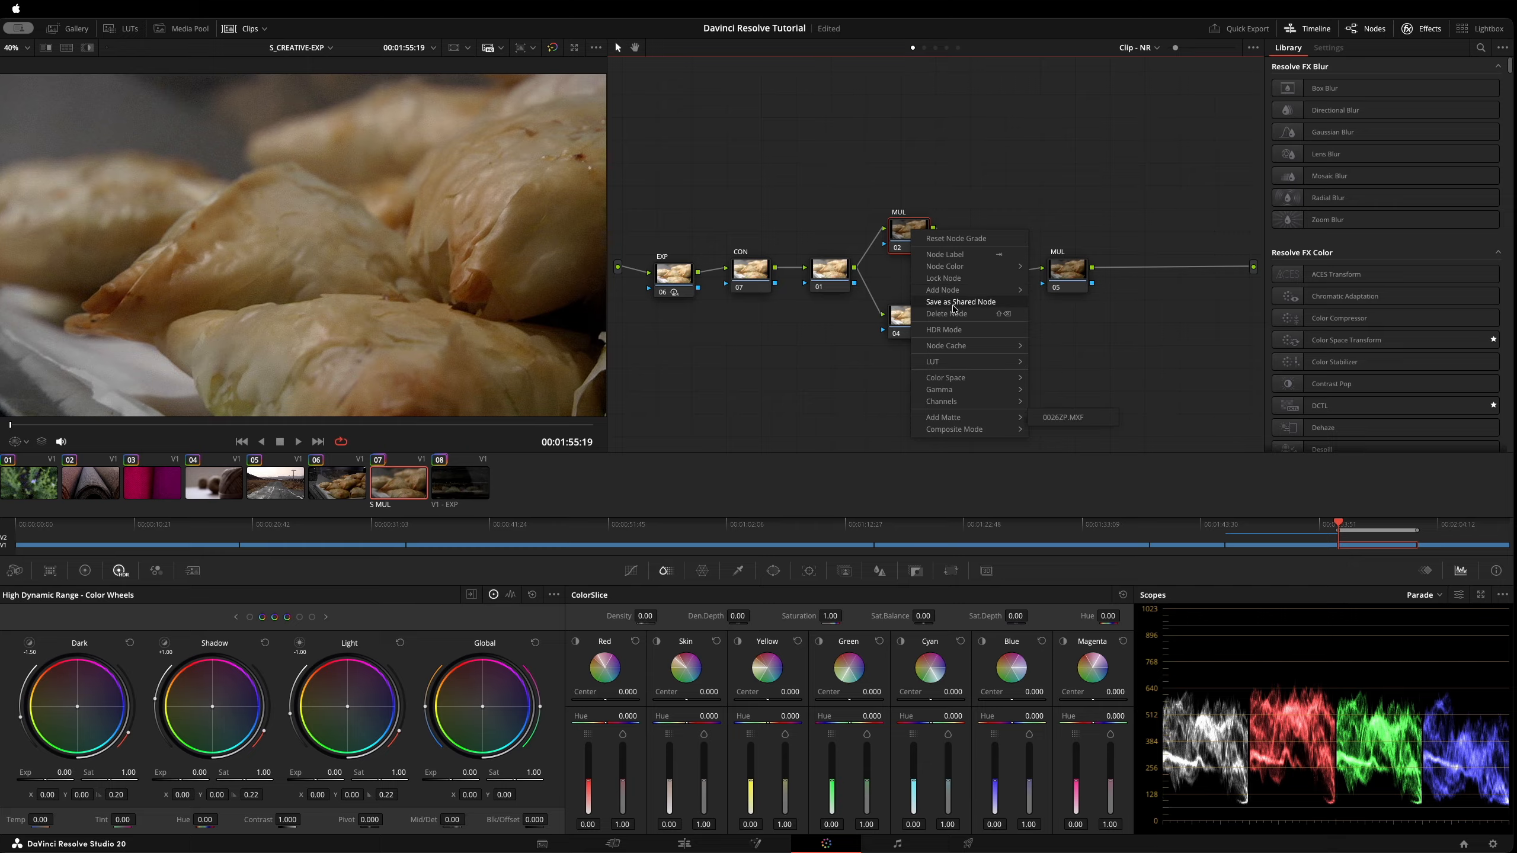
left_click(897, 233)
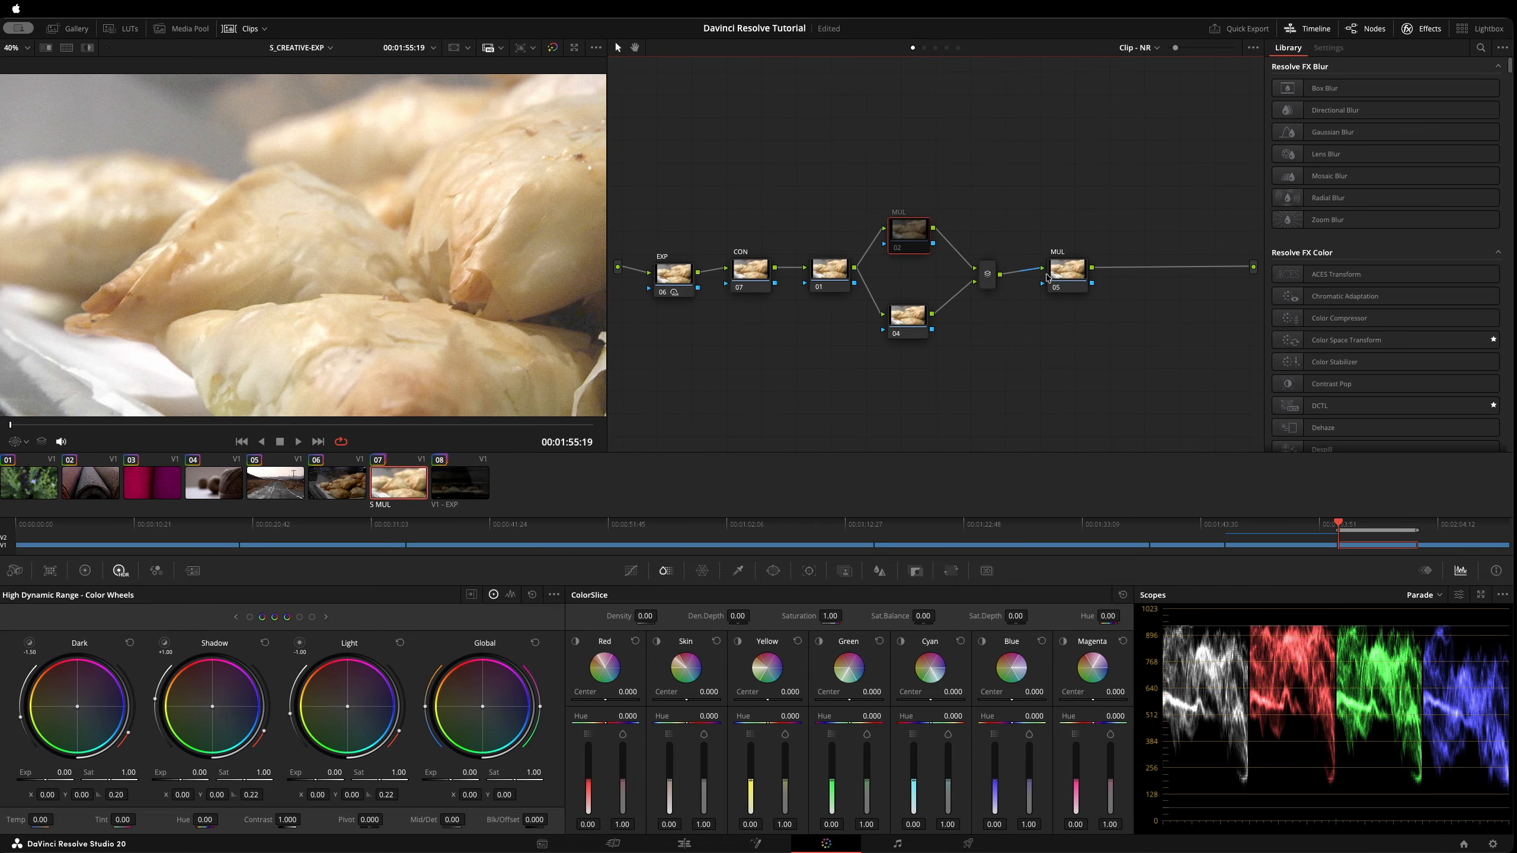
Set the composite mode of the last MUL node to Multiply and shift the disabled MUL node slightly upwards.
right_click(1069, 273)
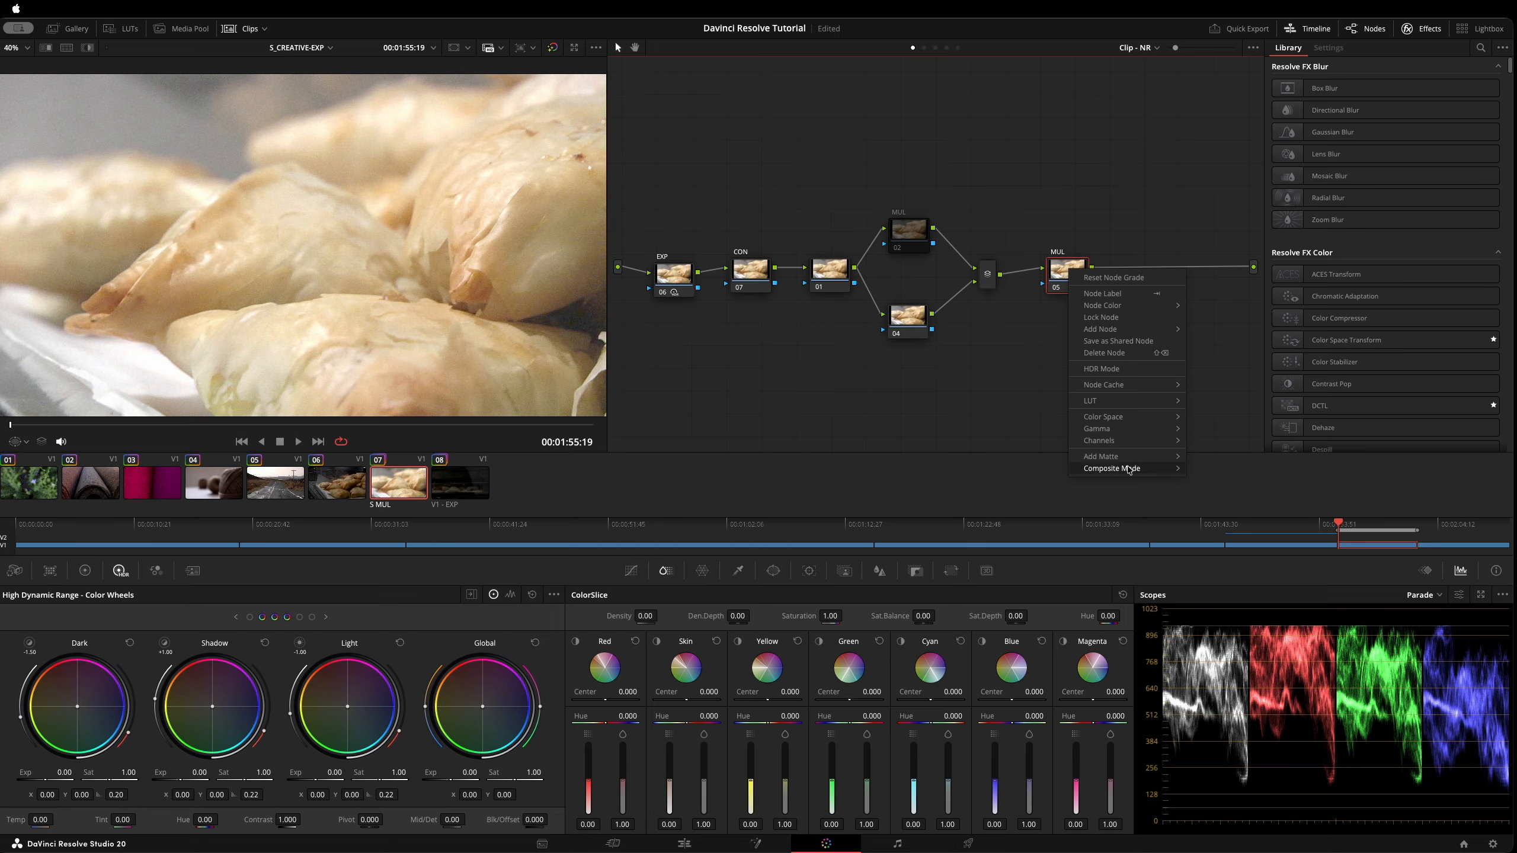
mouse_move(1128, 469)
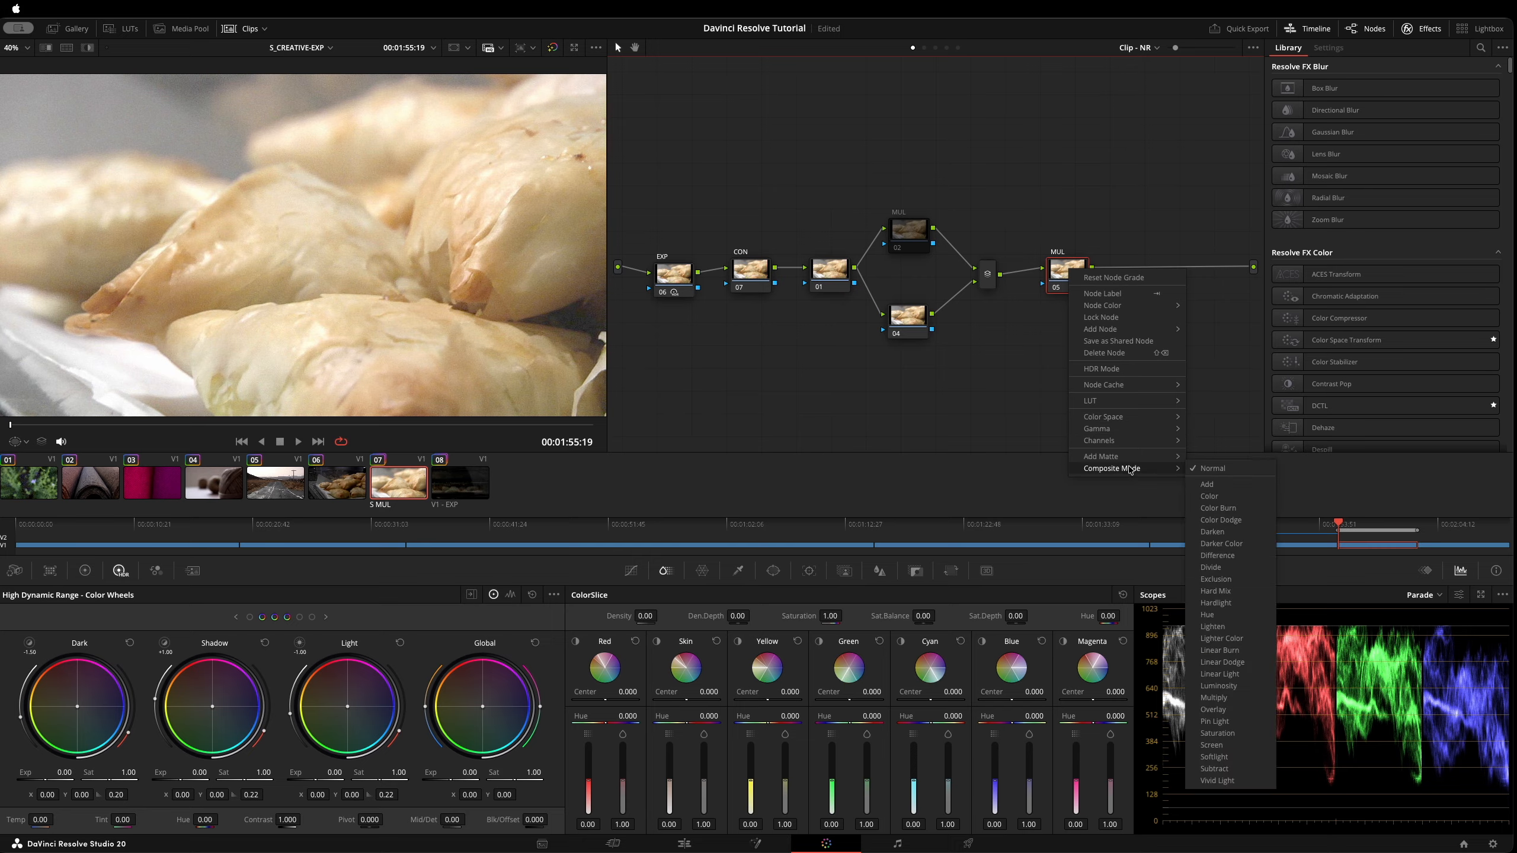
left_click(1228, 698)
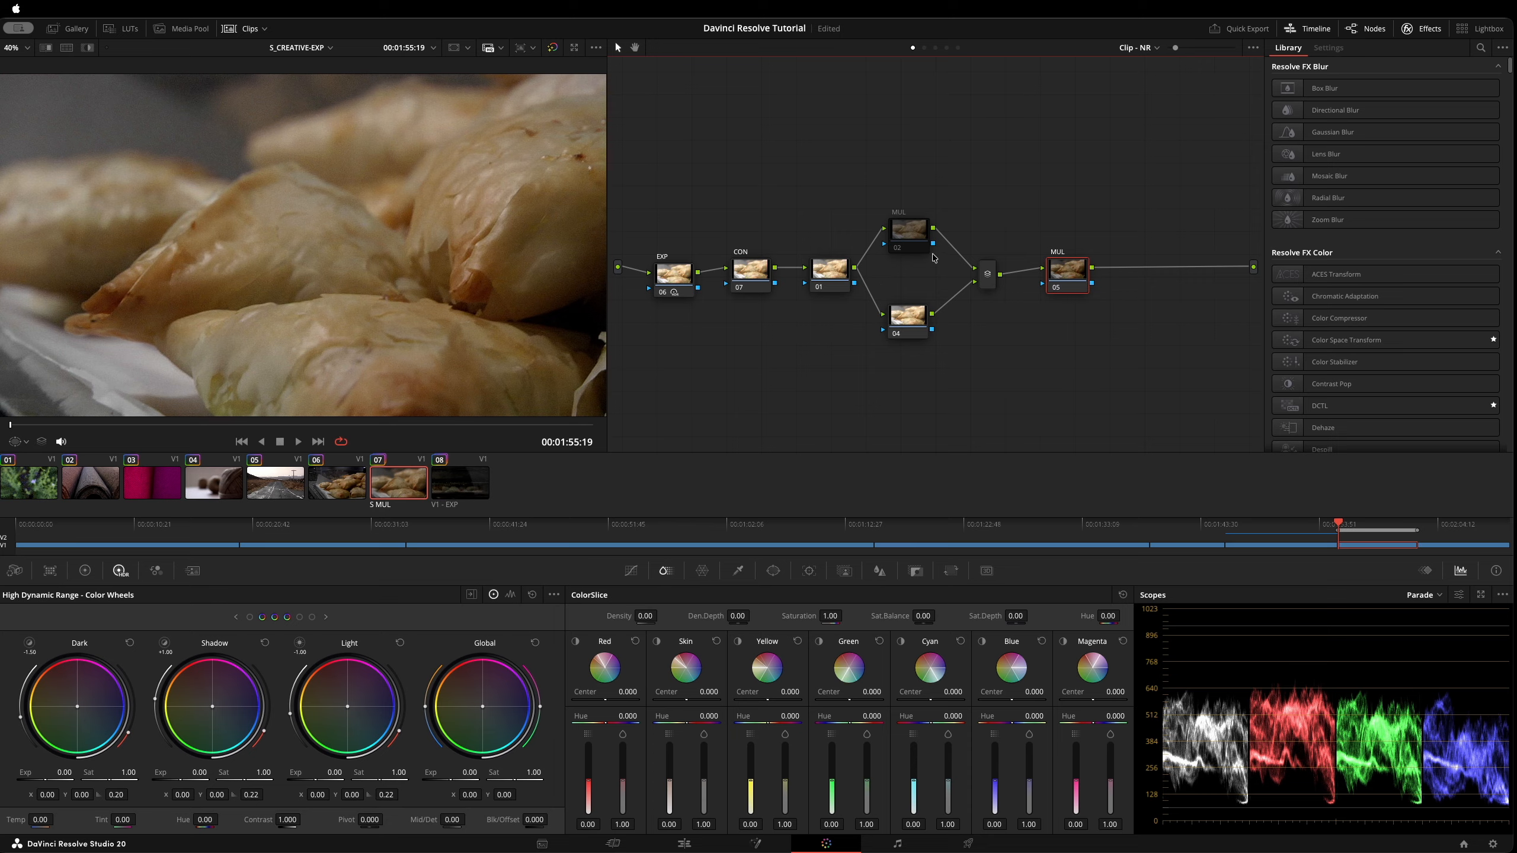
left_click_drag(909, 250, 916, 245)
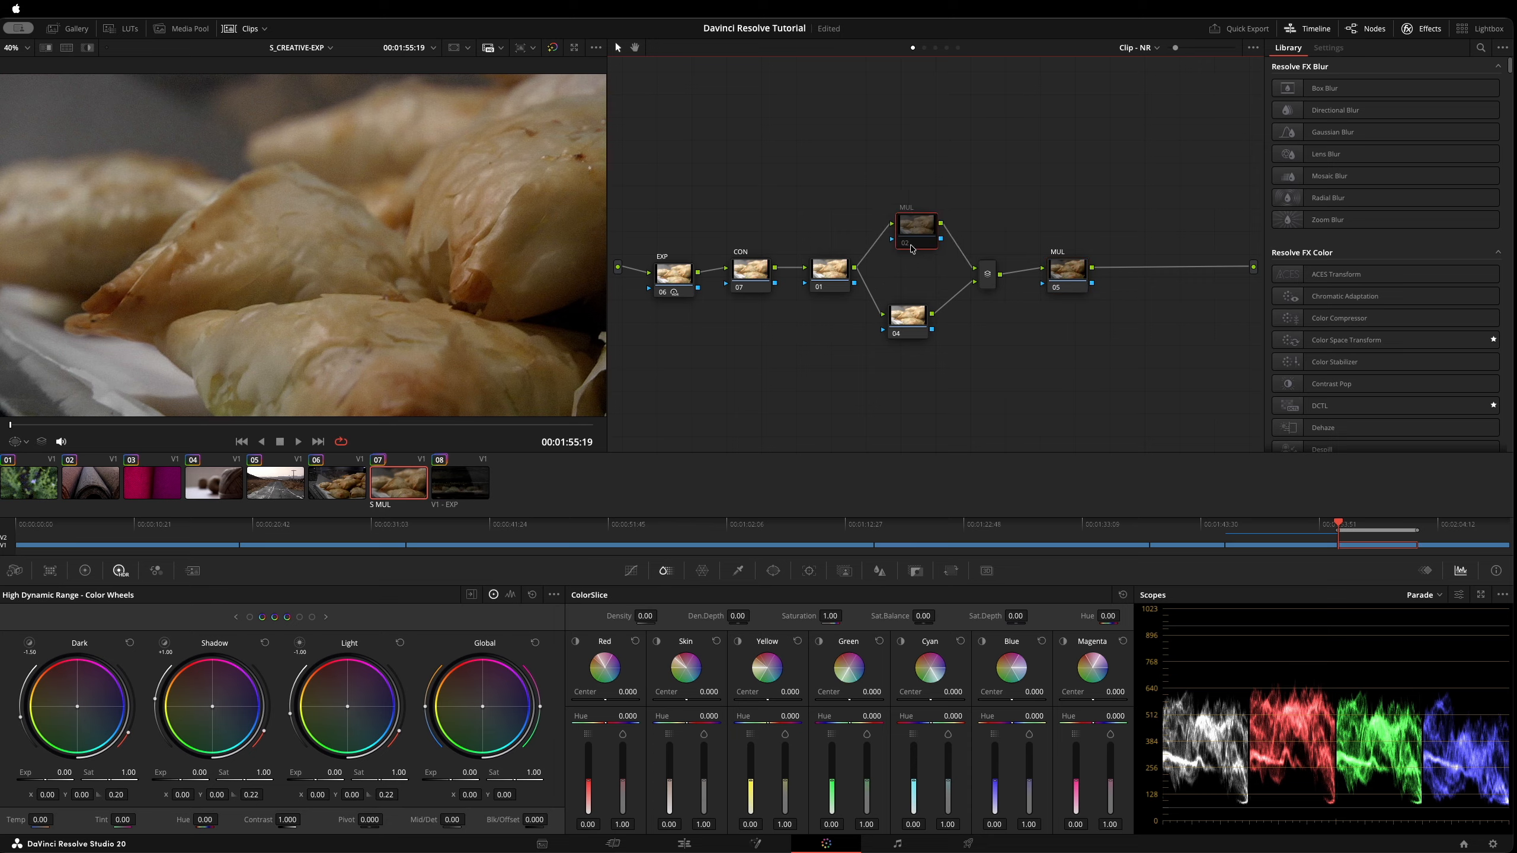
Switch repeatedly between the S MUL and P MUL versions to compare serial and parallel Multiply, ending on the EXP version.
left_click(398, 481)
key("super+b")
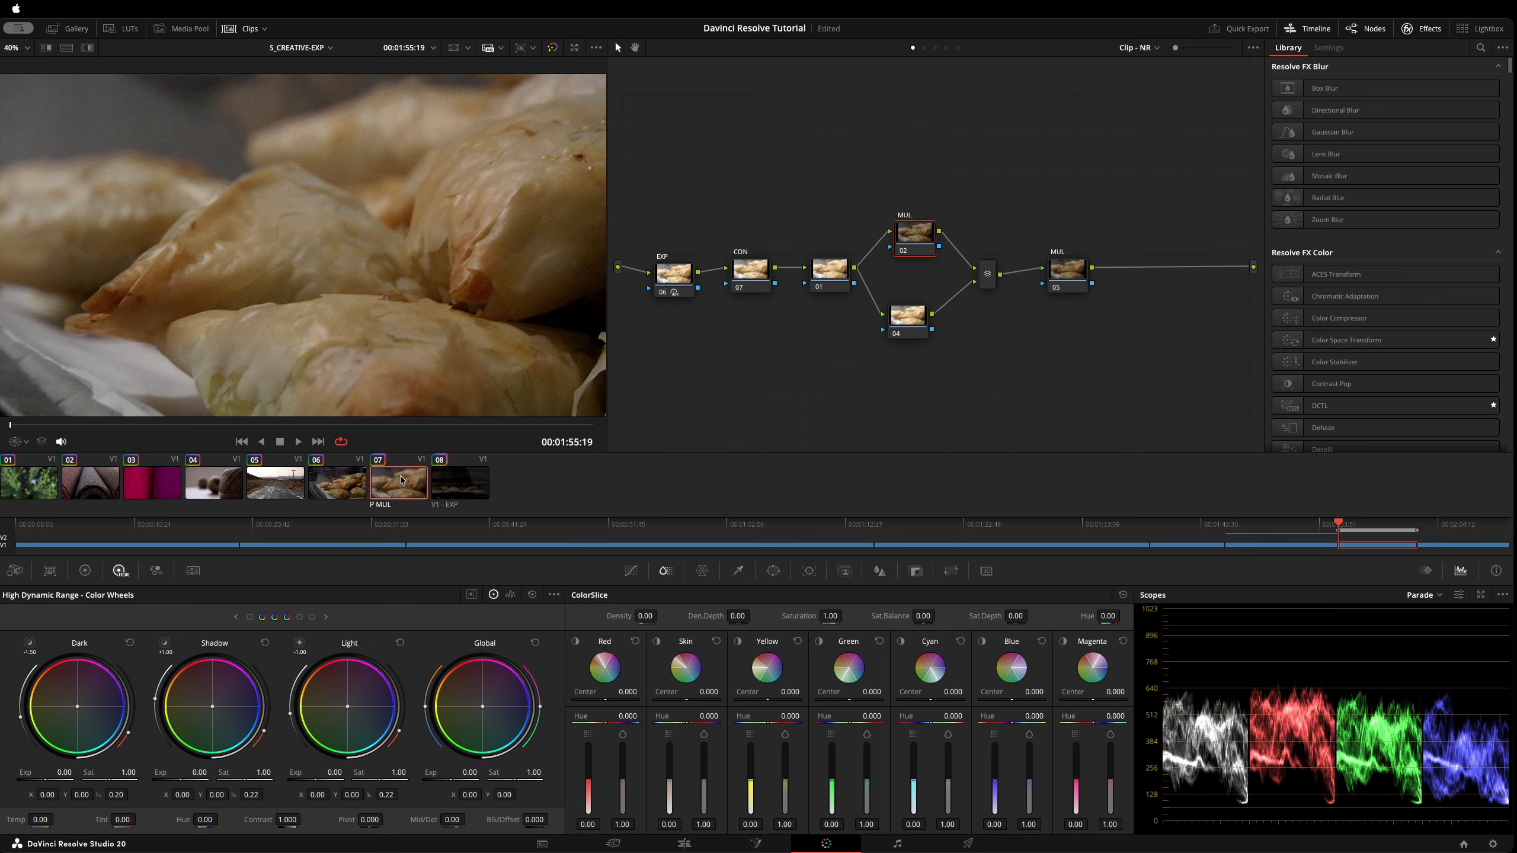
key("super+b")
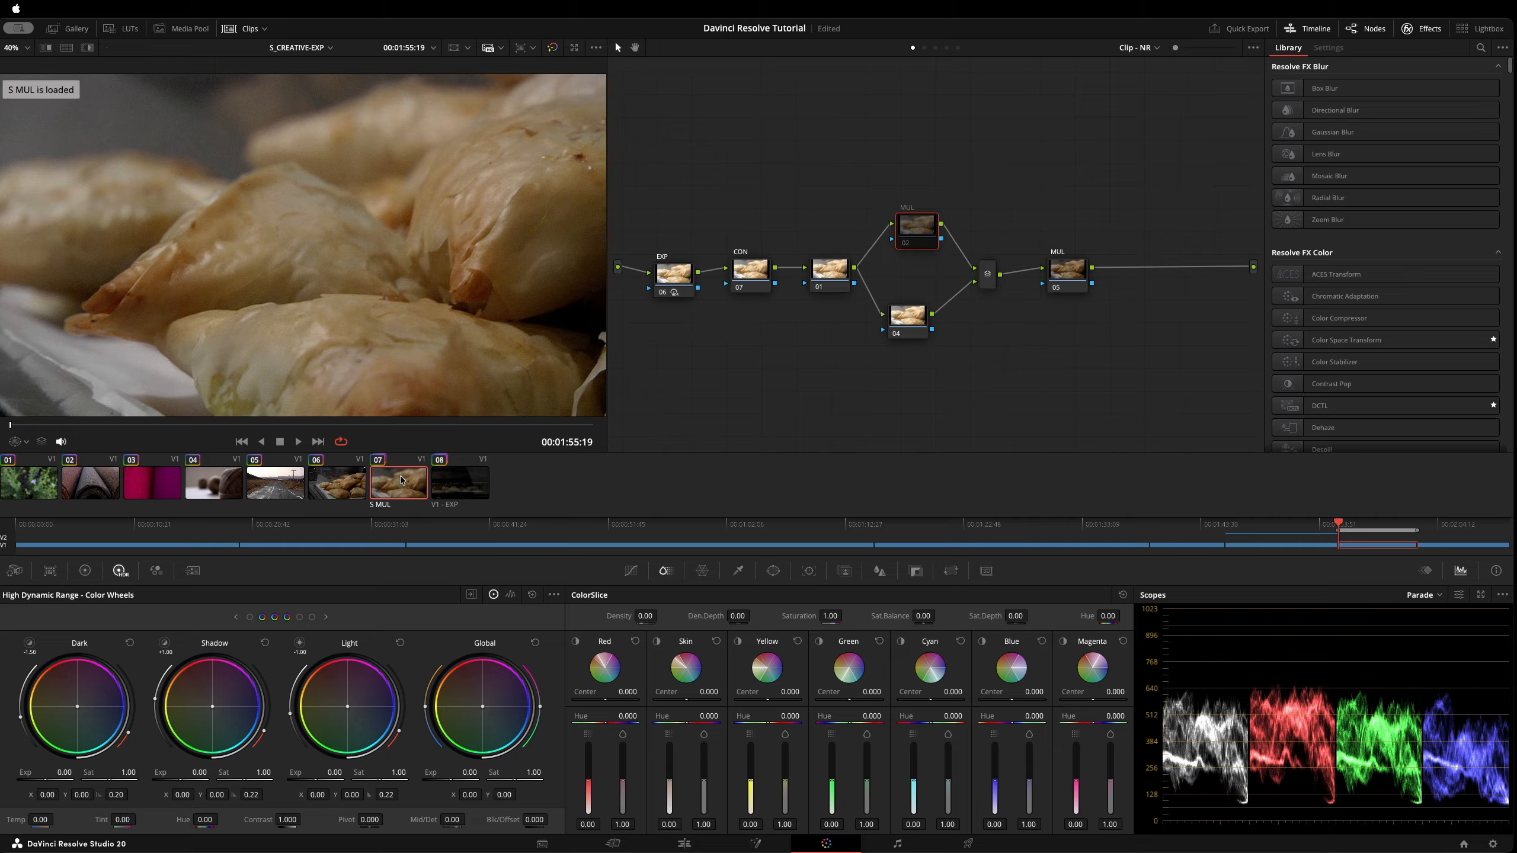
key("super+b")
key("super+b")
key("super+b")
key("super+b")
key("super+b")
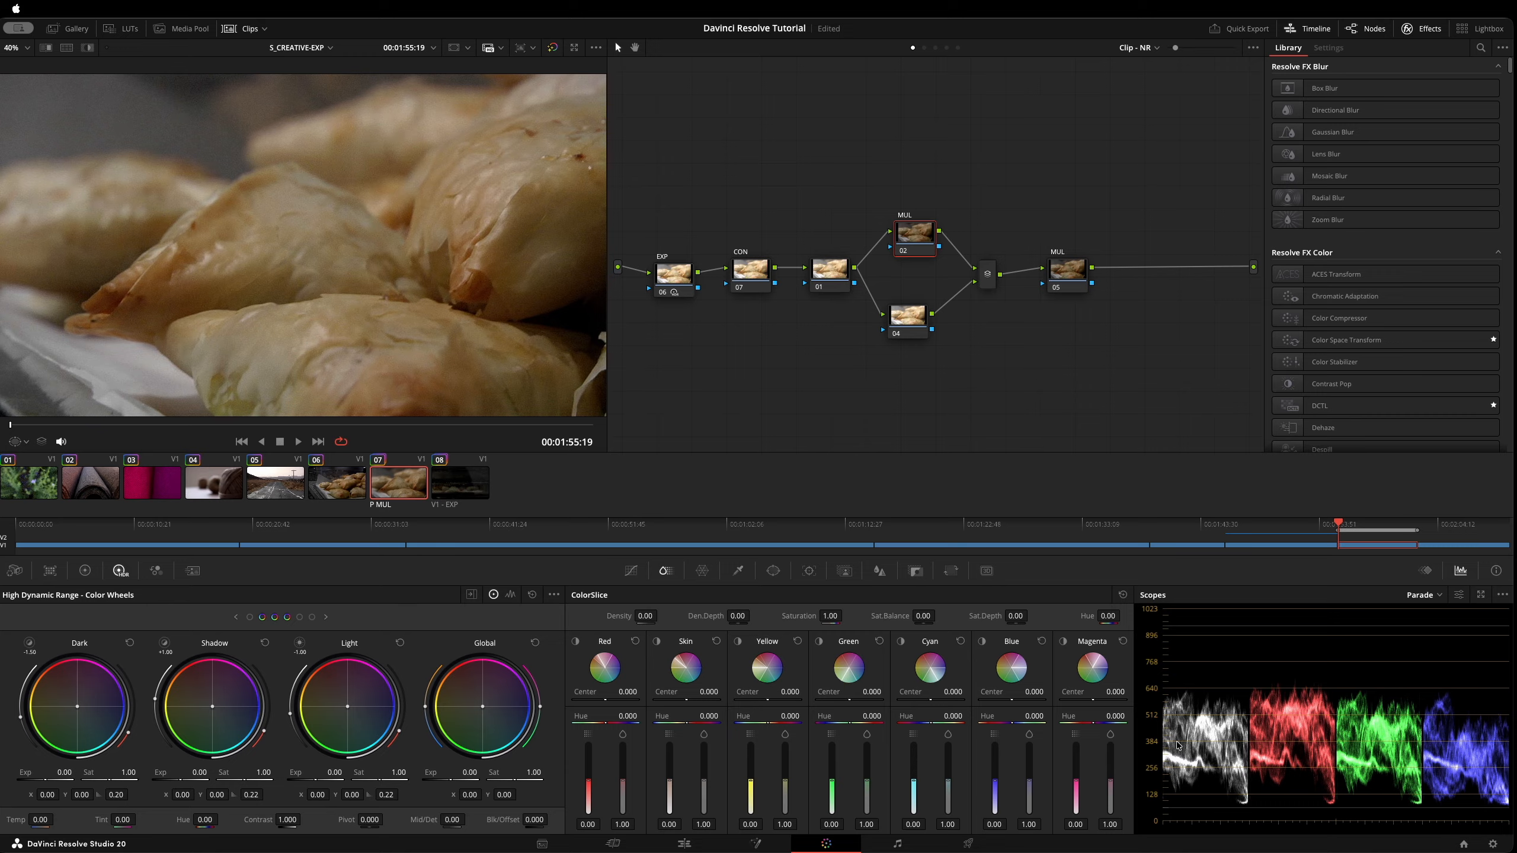
key("super+b")
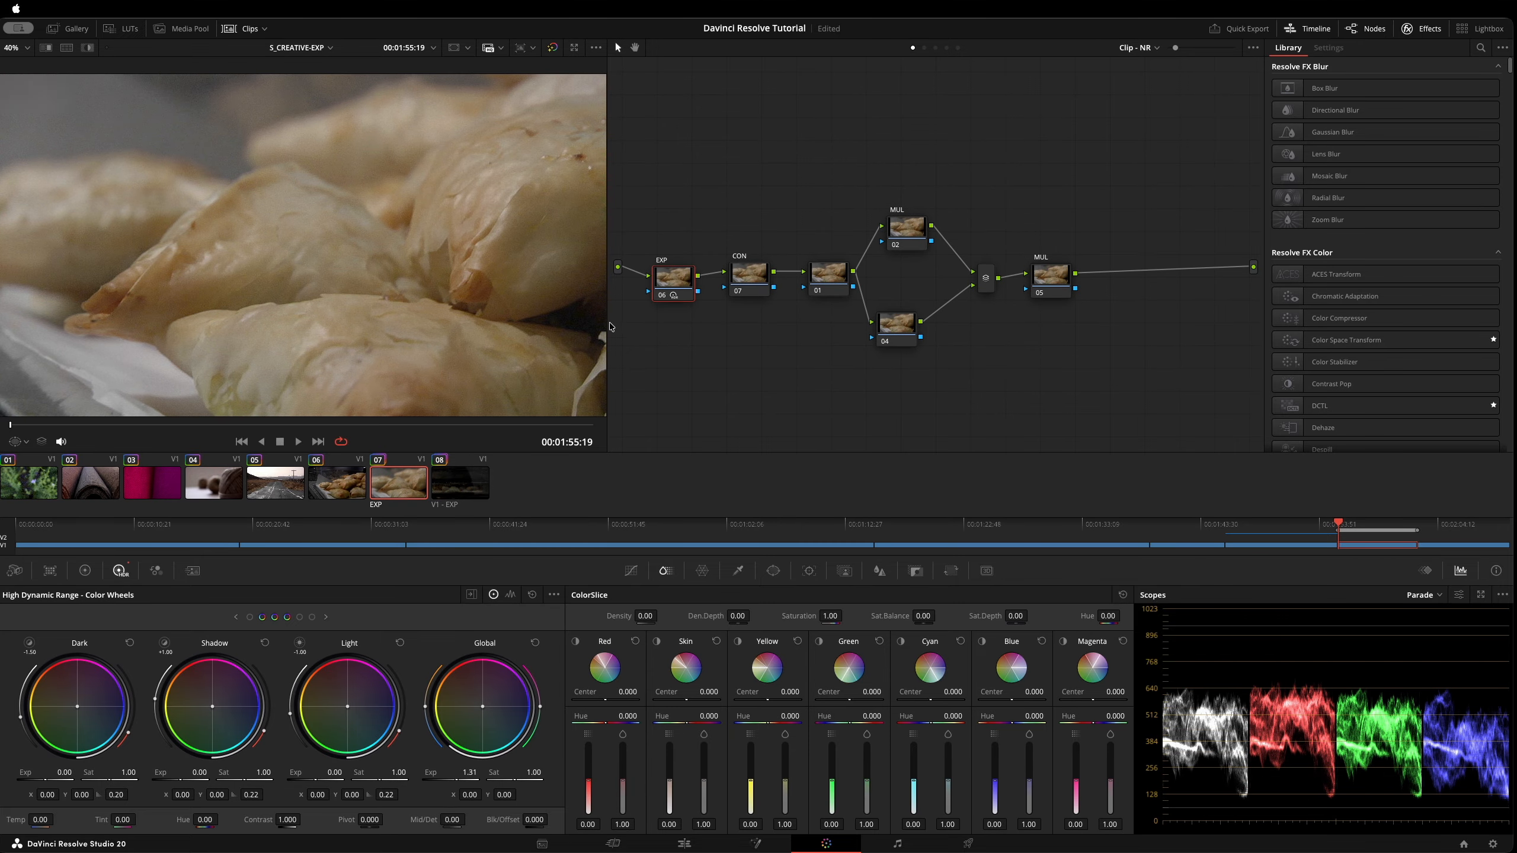
Examine the EXP, CON and upper MUL nodes of the EXP version, including the MUL node's composite mode.
left_click_drag(675, 284, 671, 281)
left_click(755, 289)
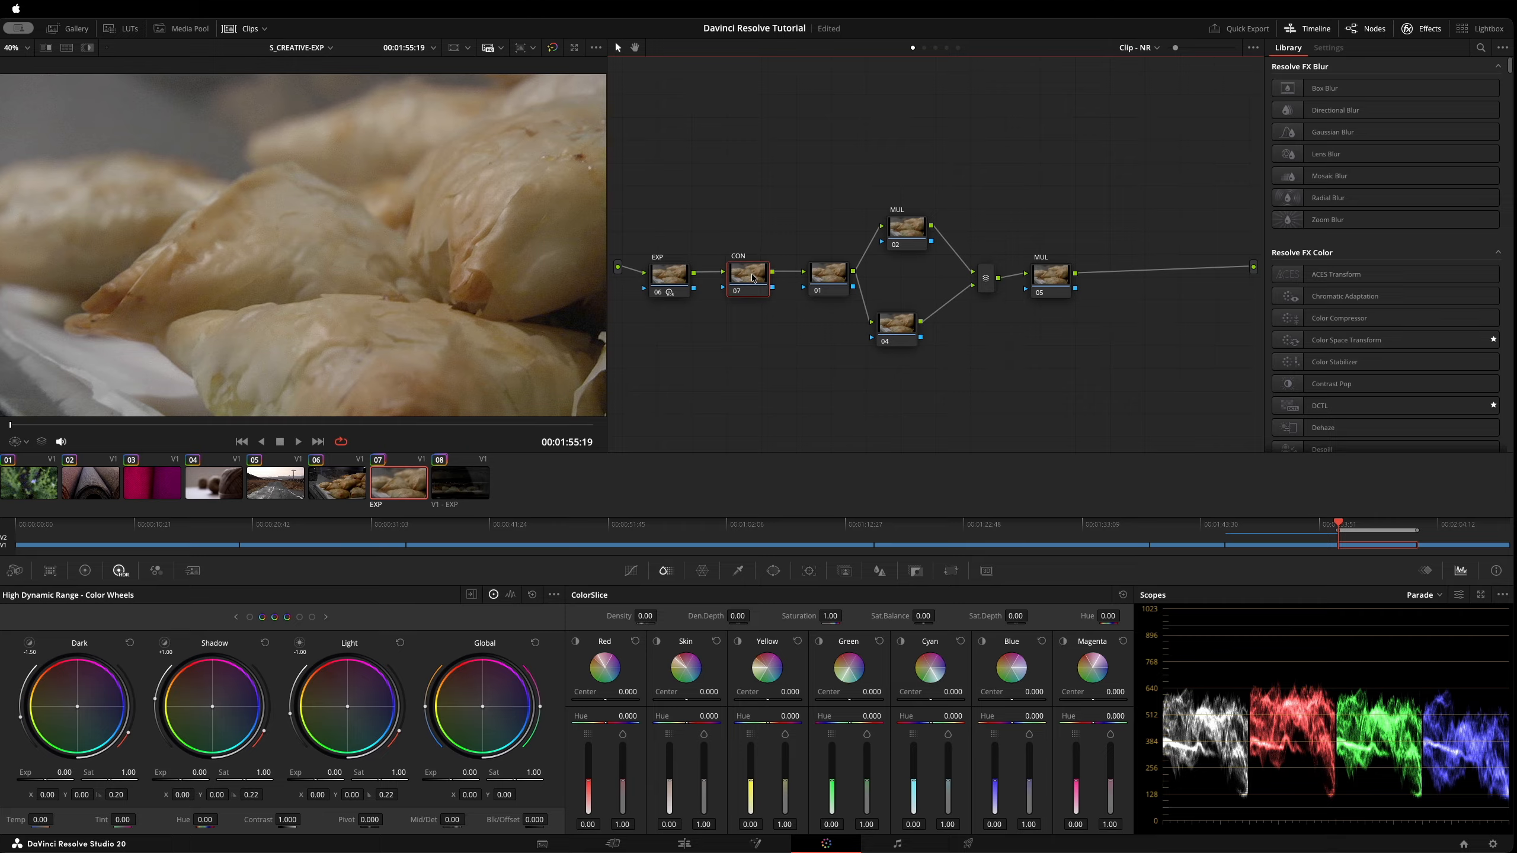
left_click_drag(888, 235, 886, 235)
left_click_drag(903, 248, 900, 247)
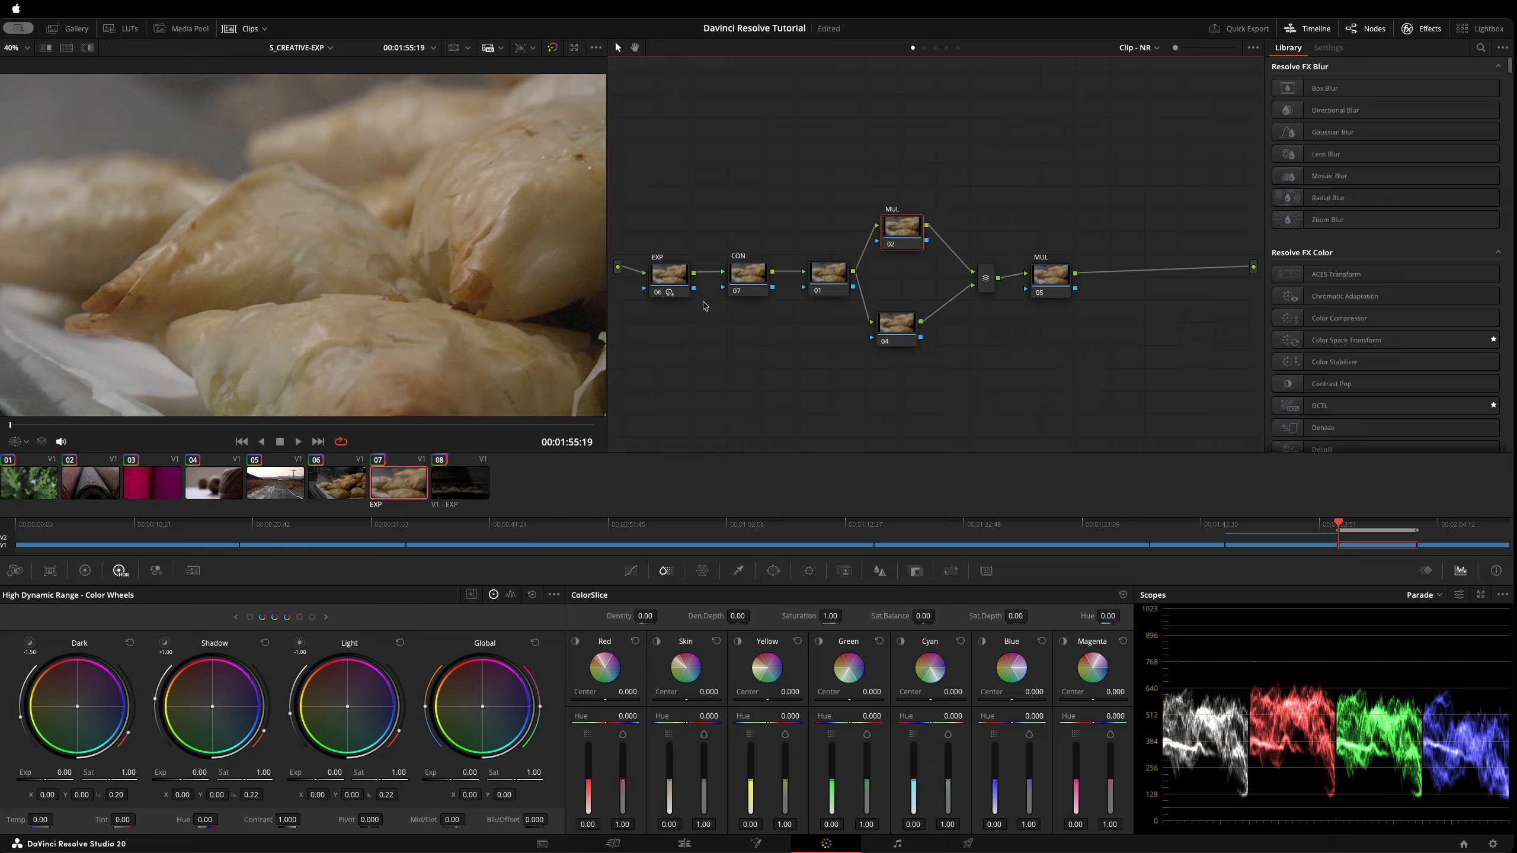
left_click(738, 288)
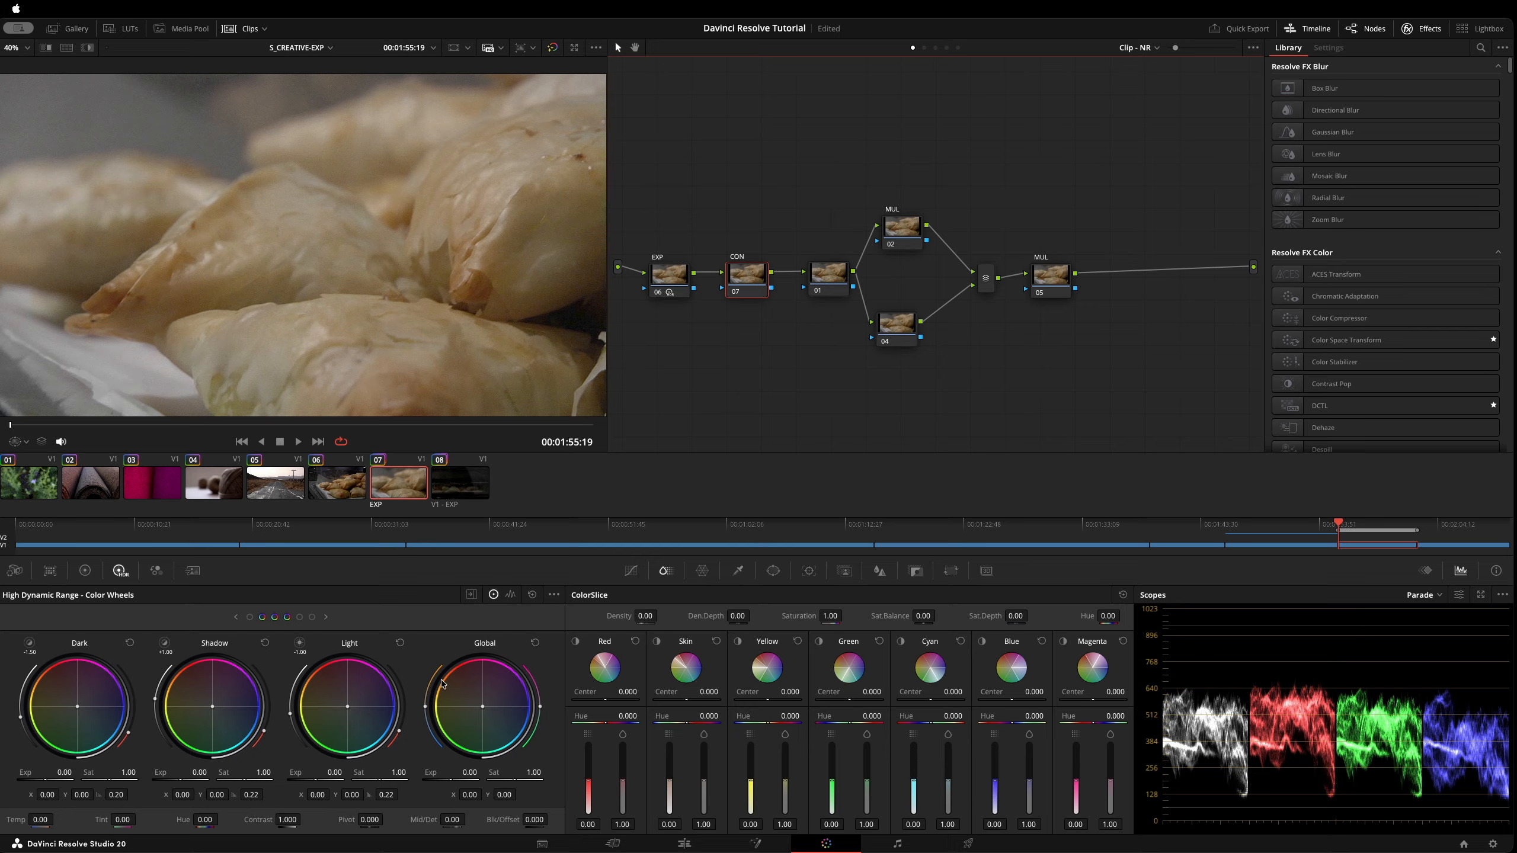
left_click_drag(899, 227, 894, 237)
right_click(903, 236)
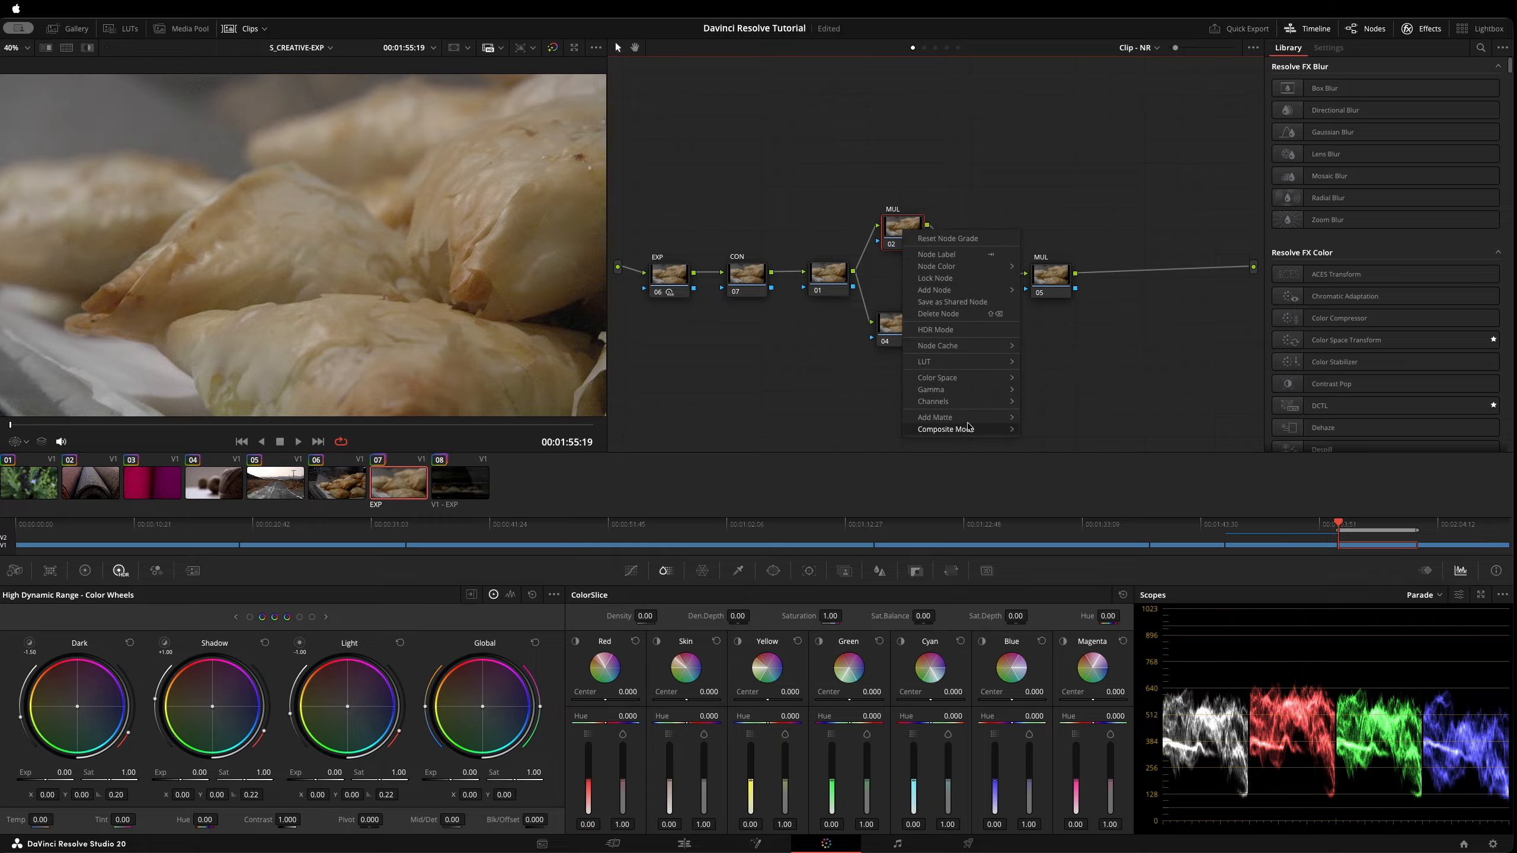
mouse_move(979, 431)
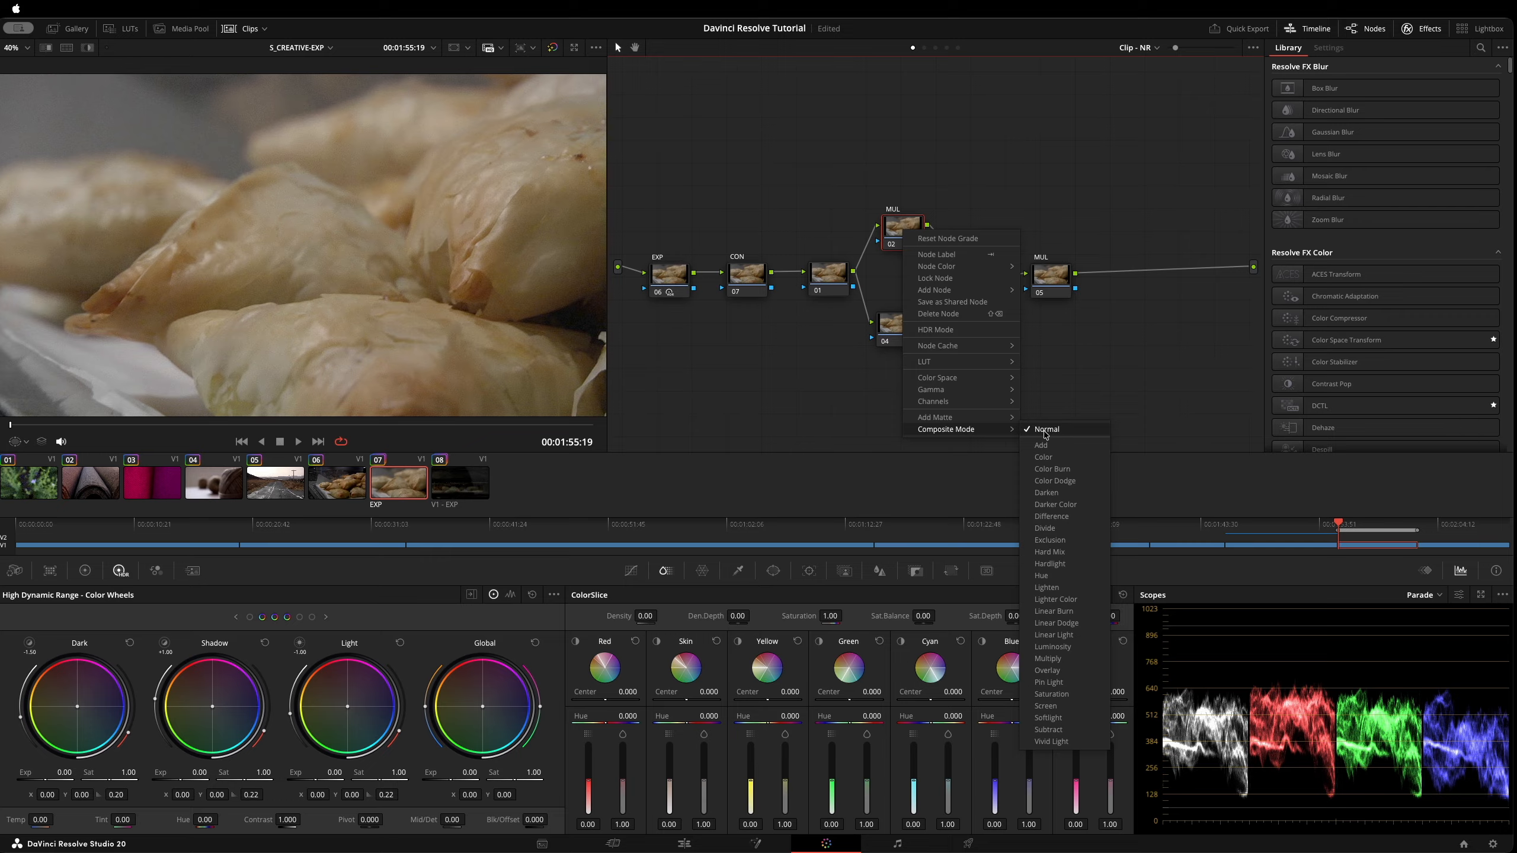
left_click(754, 419)
left_click_drag(747, 274, 745, 277)
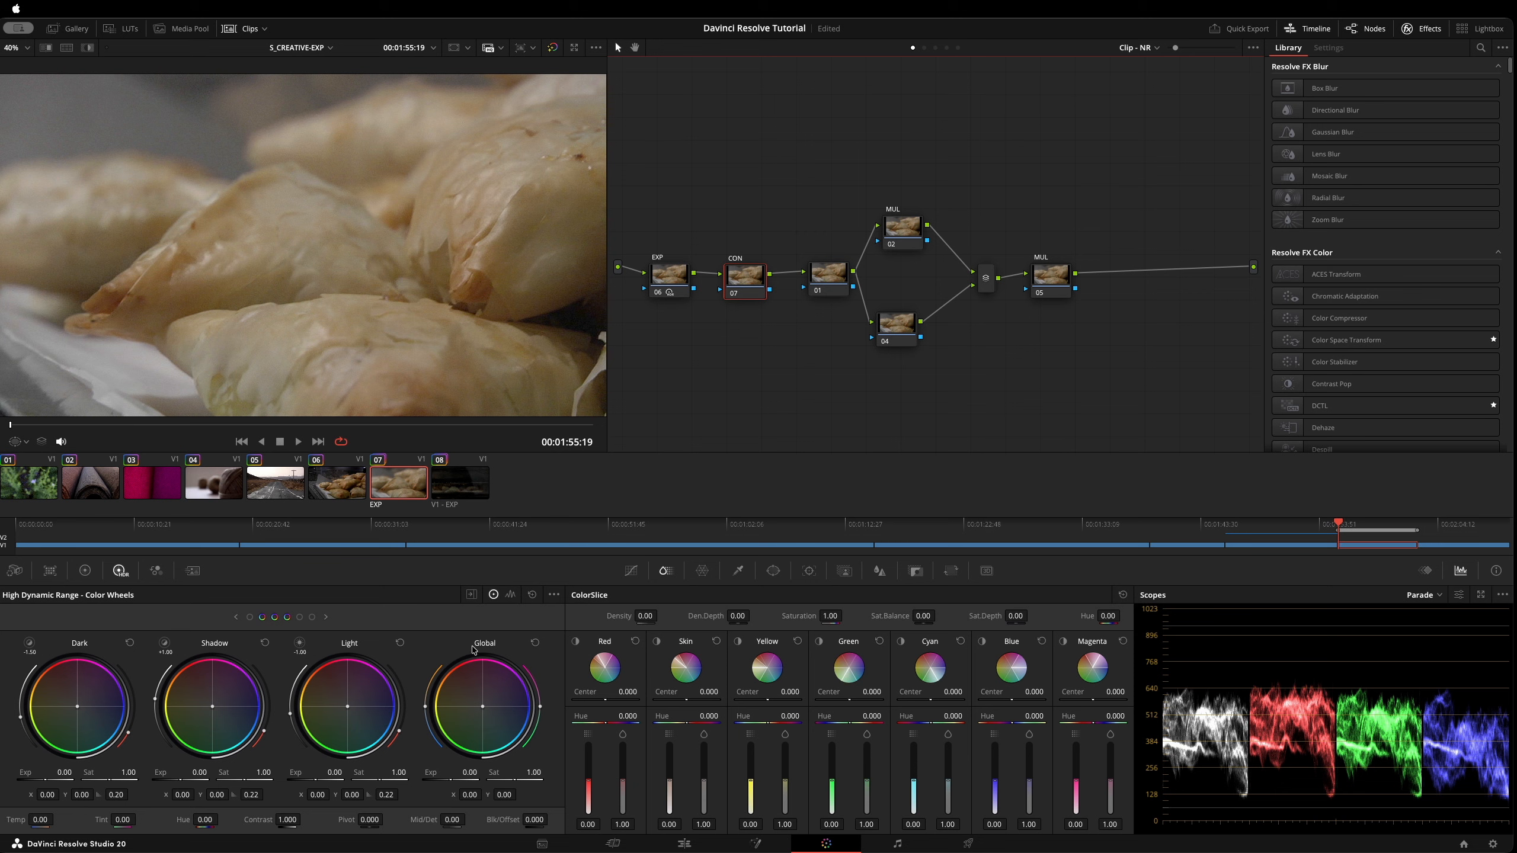
Display the clip's EXP, P MUL and S MUL versions together in a split screen and shift the CON node slightly down.
left_click(68, 49)
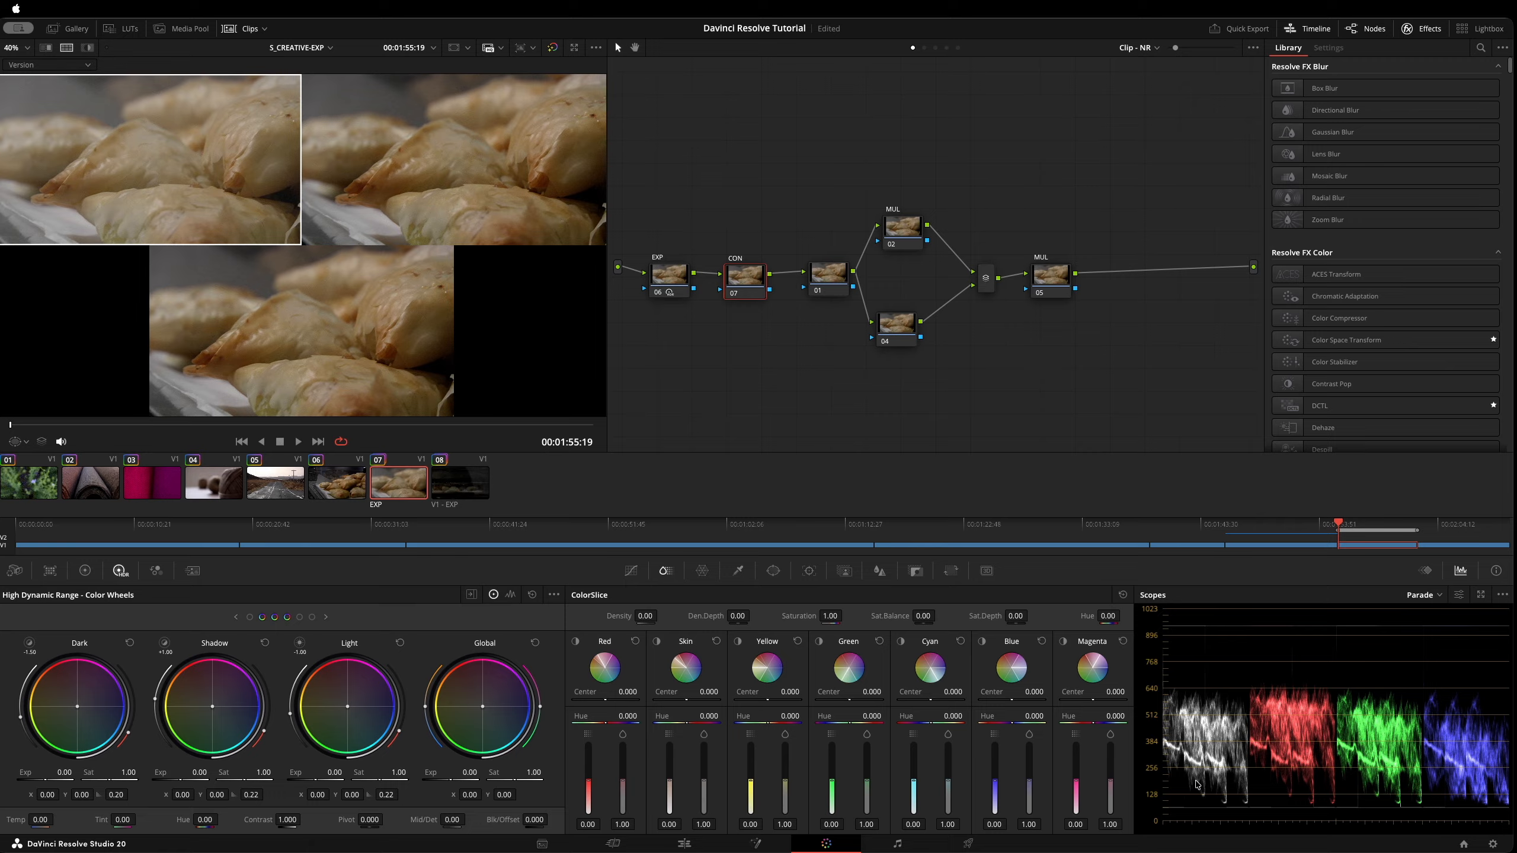
left_click_drag(741, 266, 739, 269)
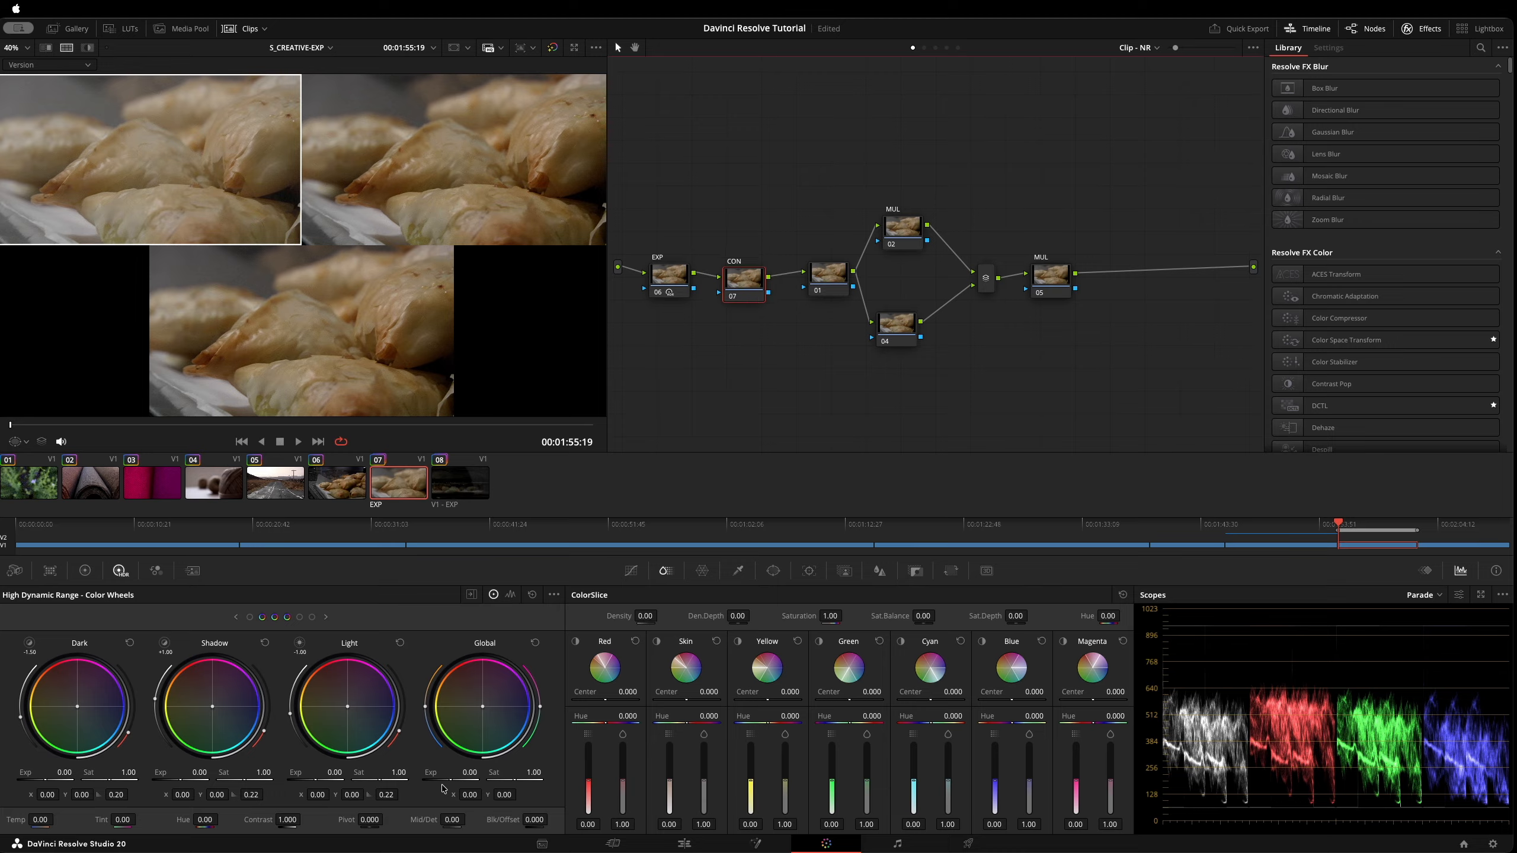
left_click_drag(464, 778, 457, 778)
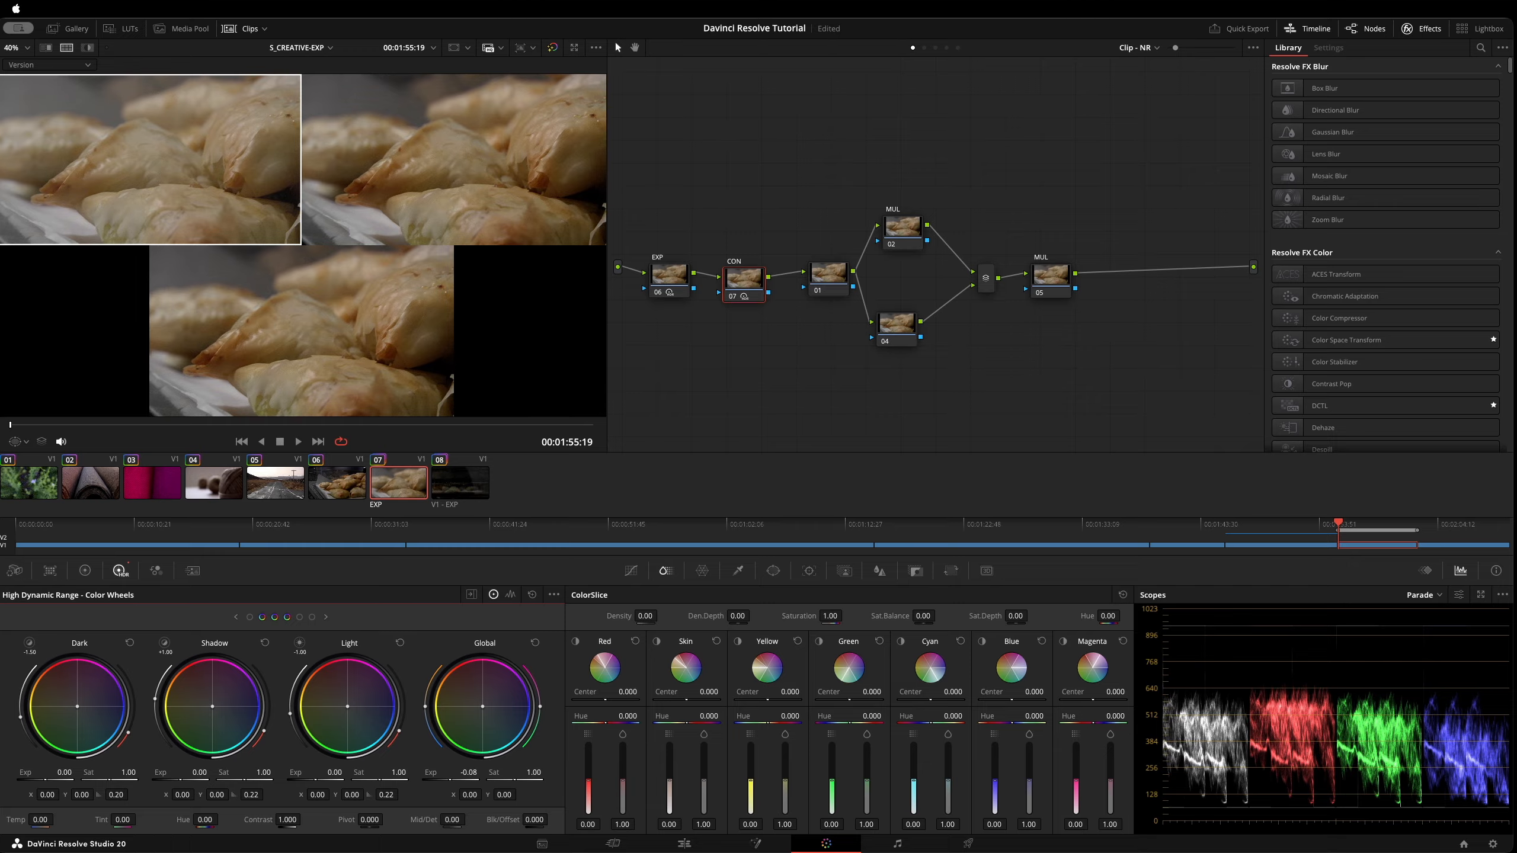
left_click_drag(468, 773, 457, 773)
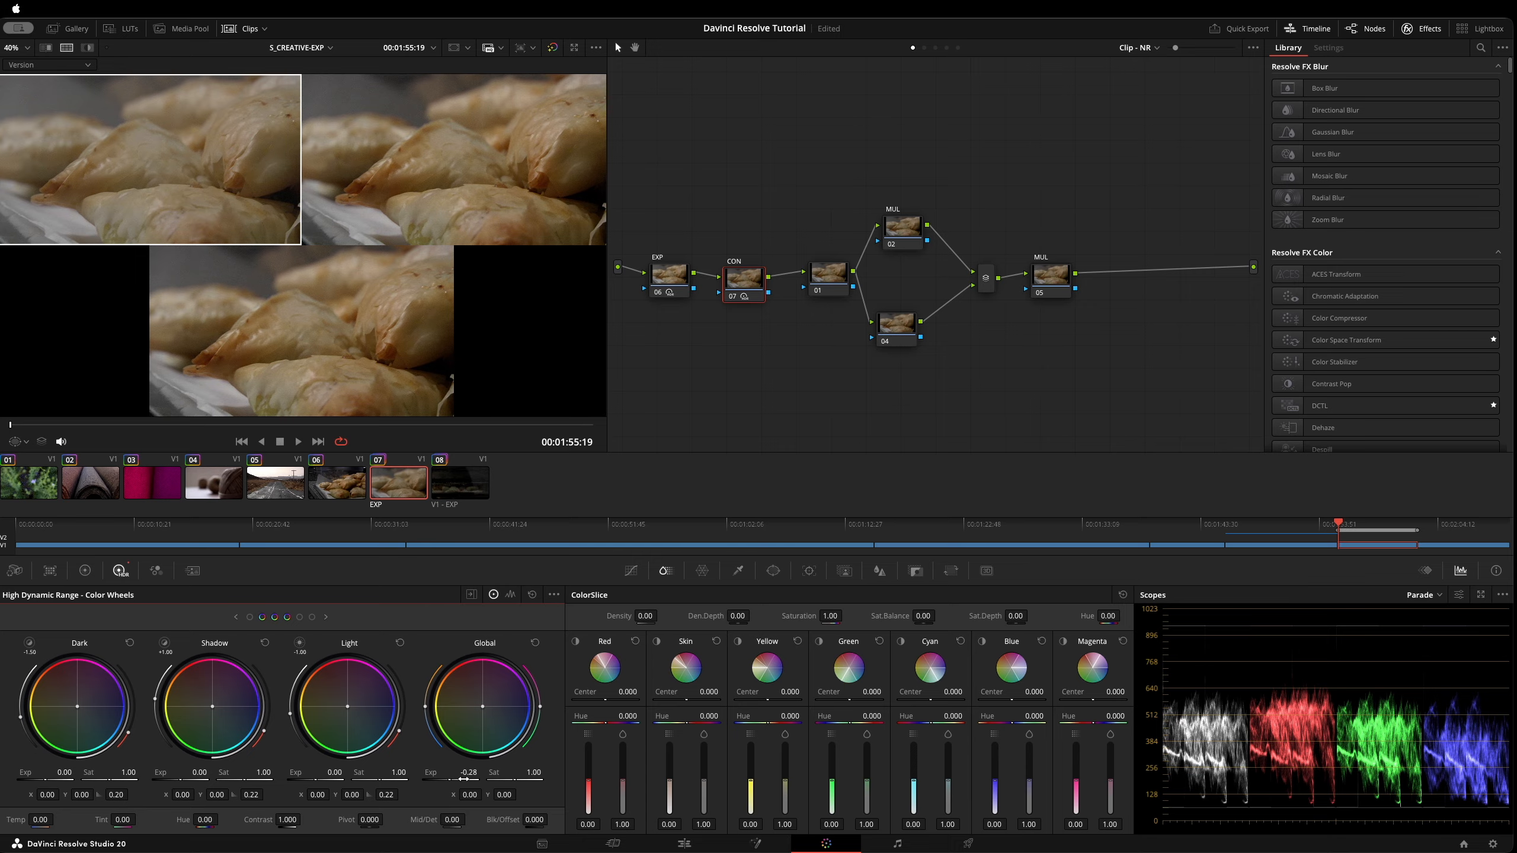
double_click(431, 779)
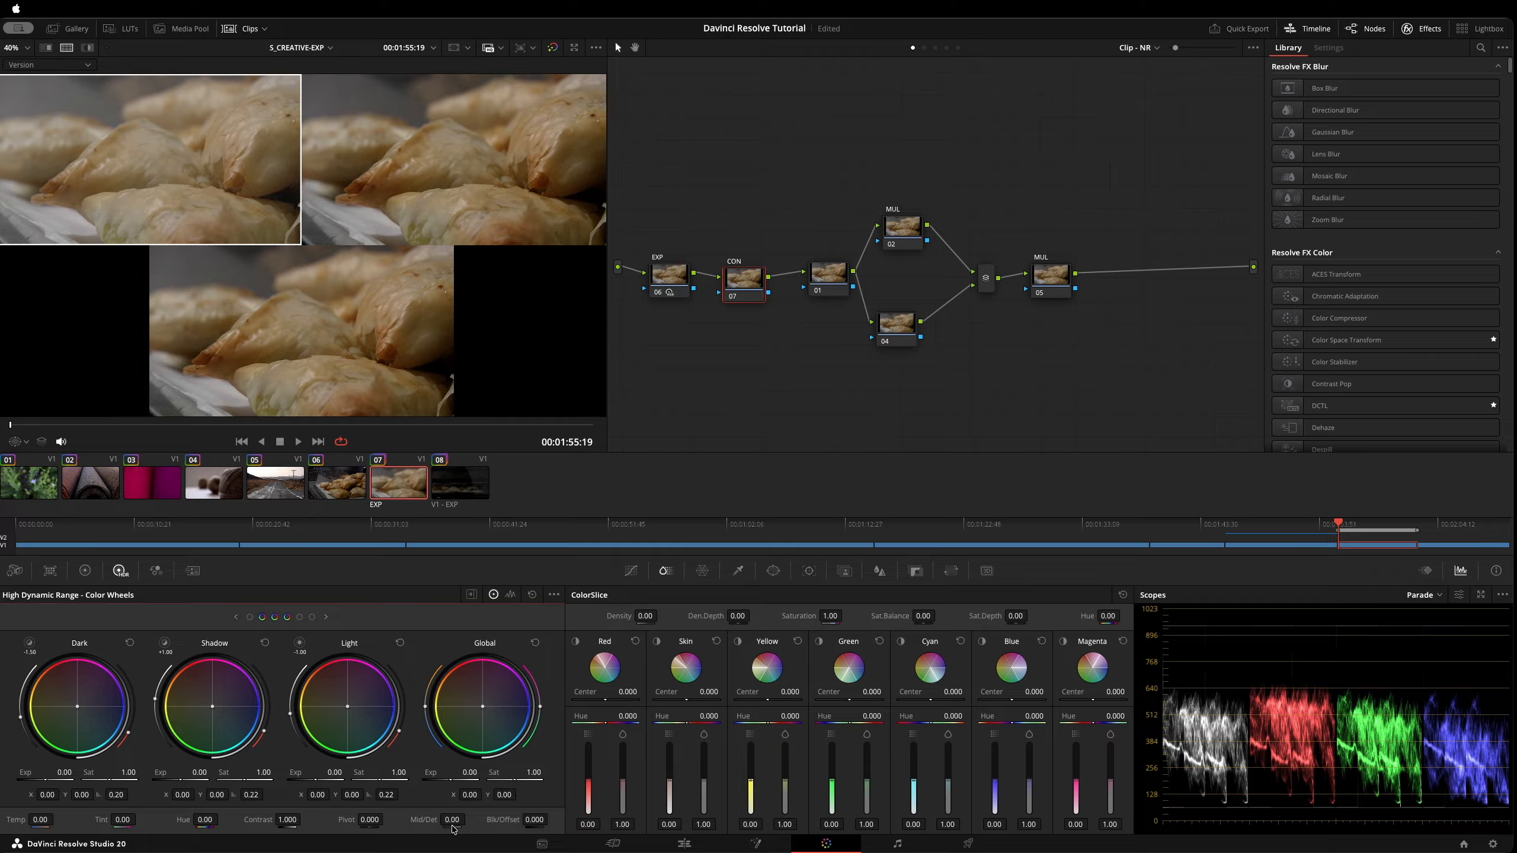
Raise the contrast of the EXP version's CON node to 1.108 and shift node 01 slightly closer to it.
mouse_move(287, 820)
left_mouse_down()
mouse_move(263, 820)
mouse_move(304, 819)
left_mouse_up()
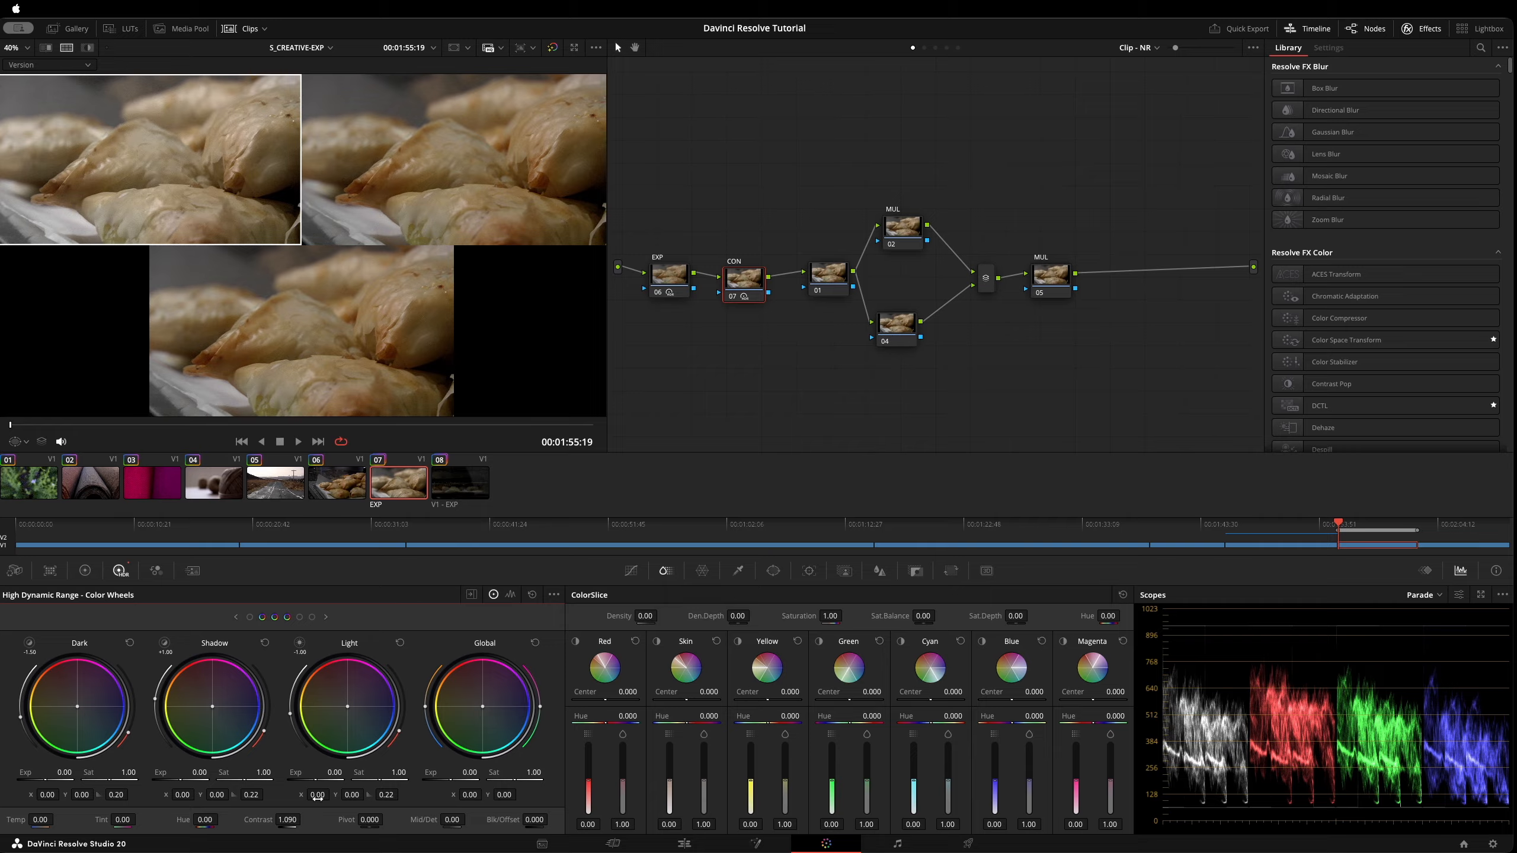
mouse_move(291, 820)
left_mouse_down()
mouse_move(304, 820)
mouse_move(273, 820)
mouse_move(304, 818)
left_mouse_up()
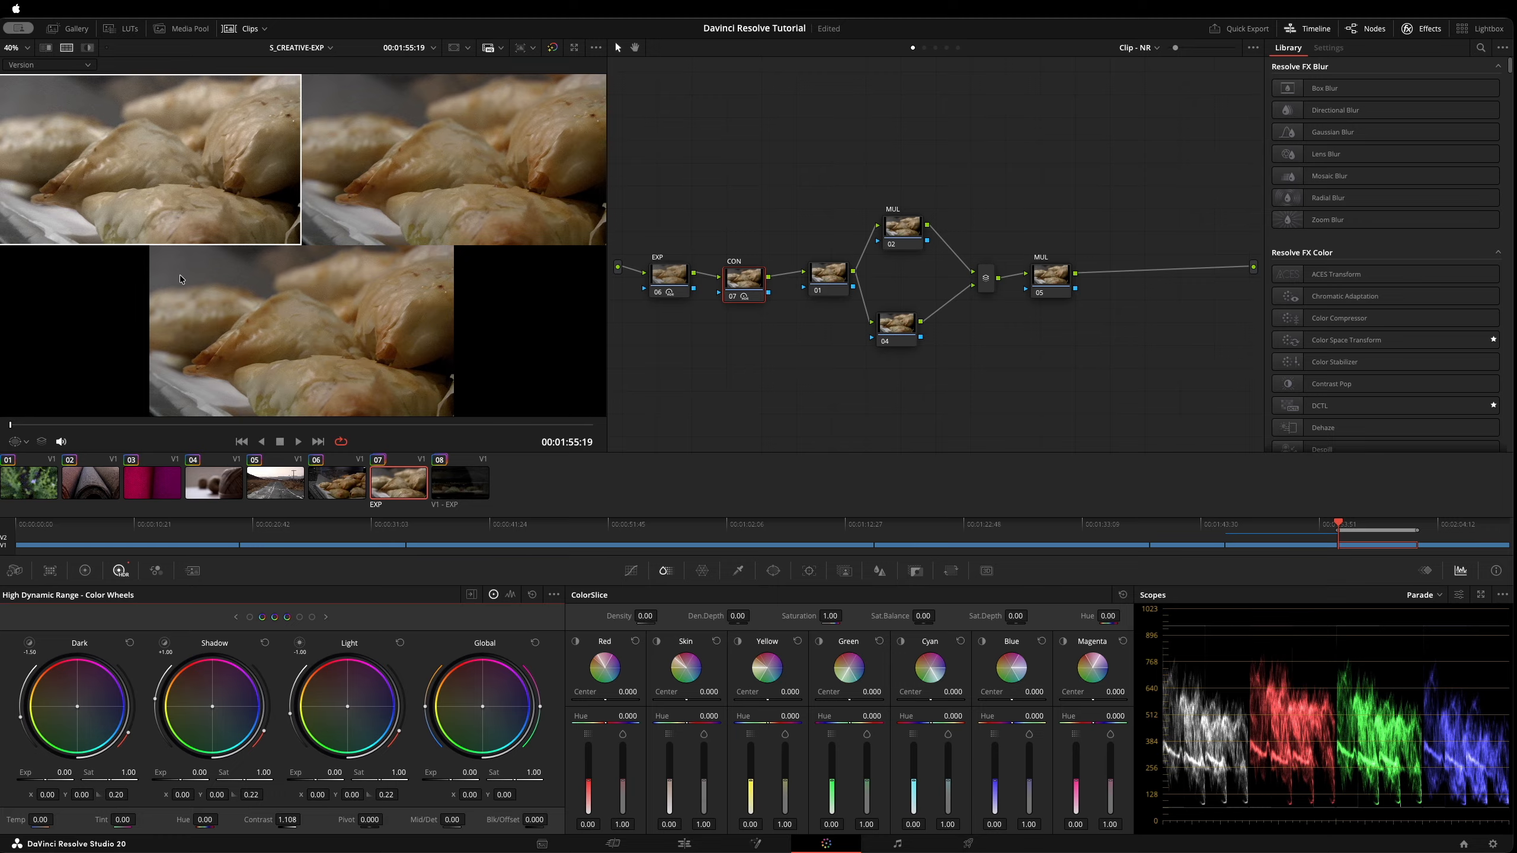
left_click_drag(829, 275, 814, 278)
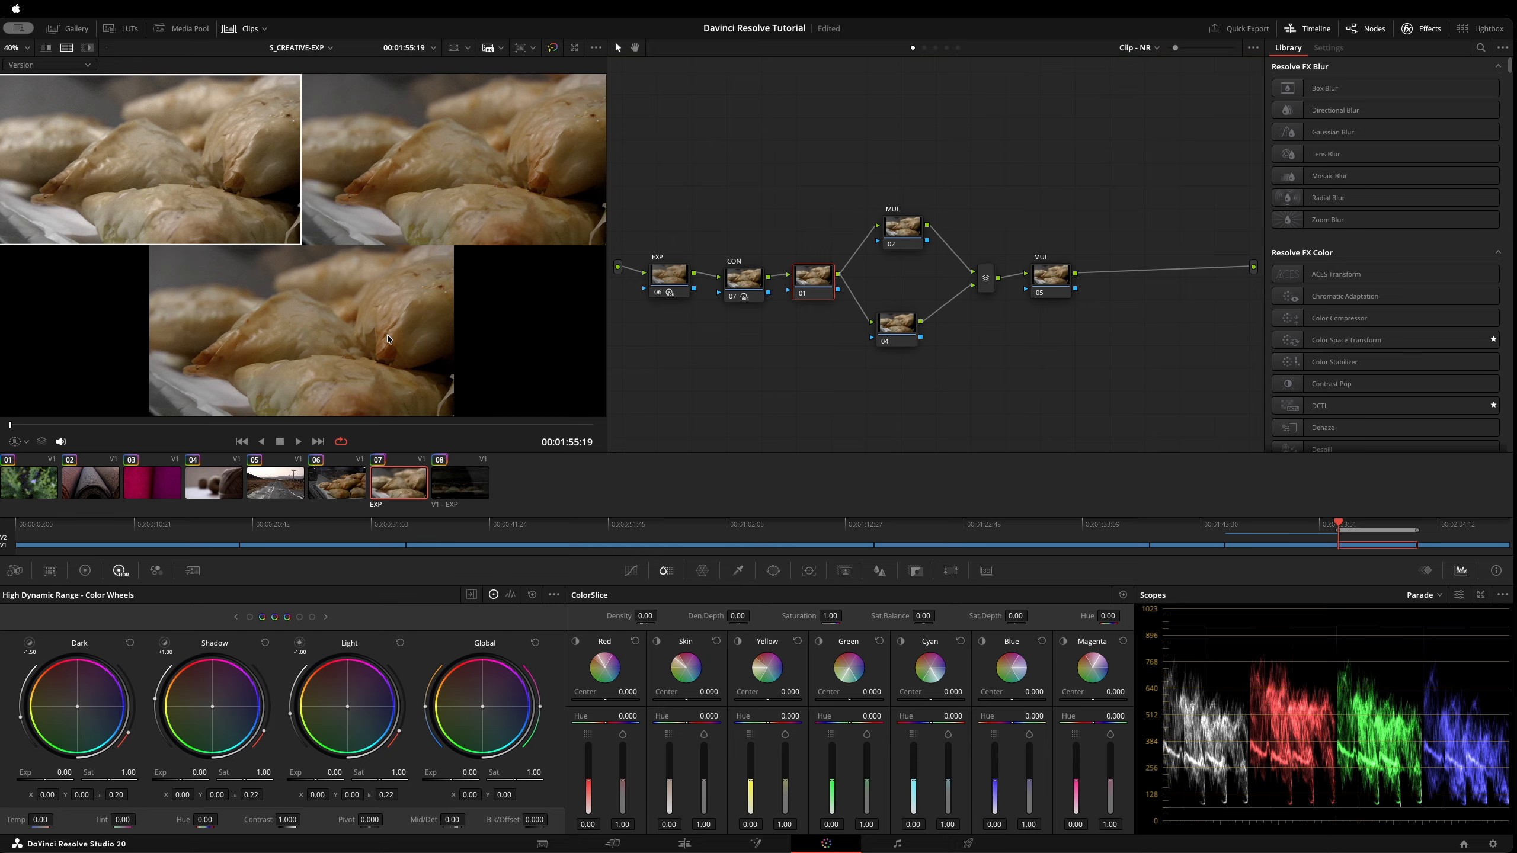
Move the upper MUL node slightly upwards in the P MUL version and return to the EXP version.
left_click(407, 166)
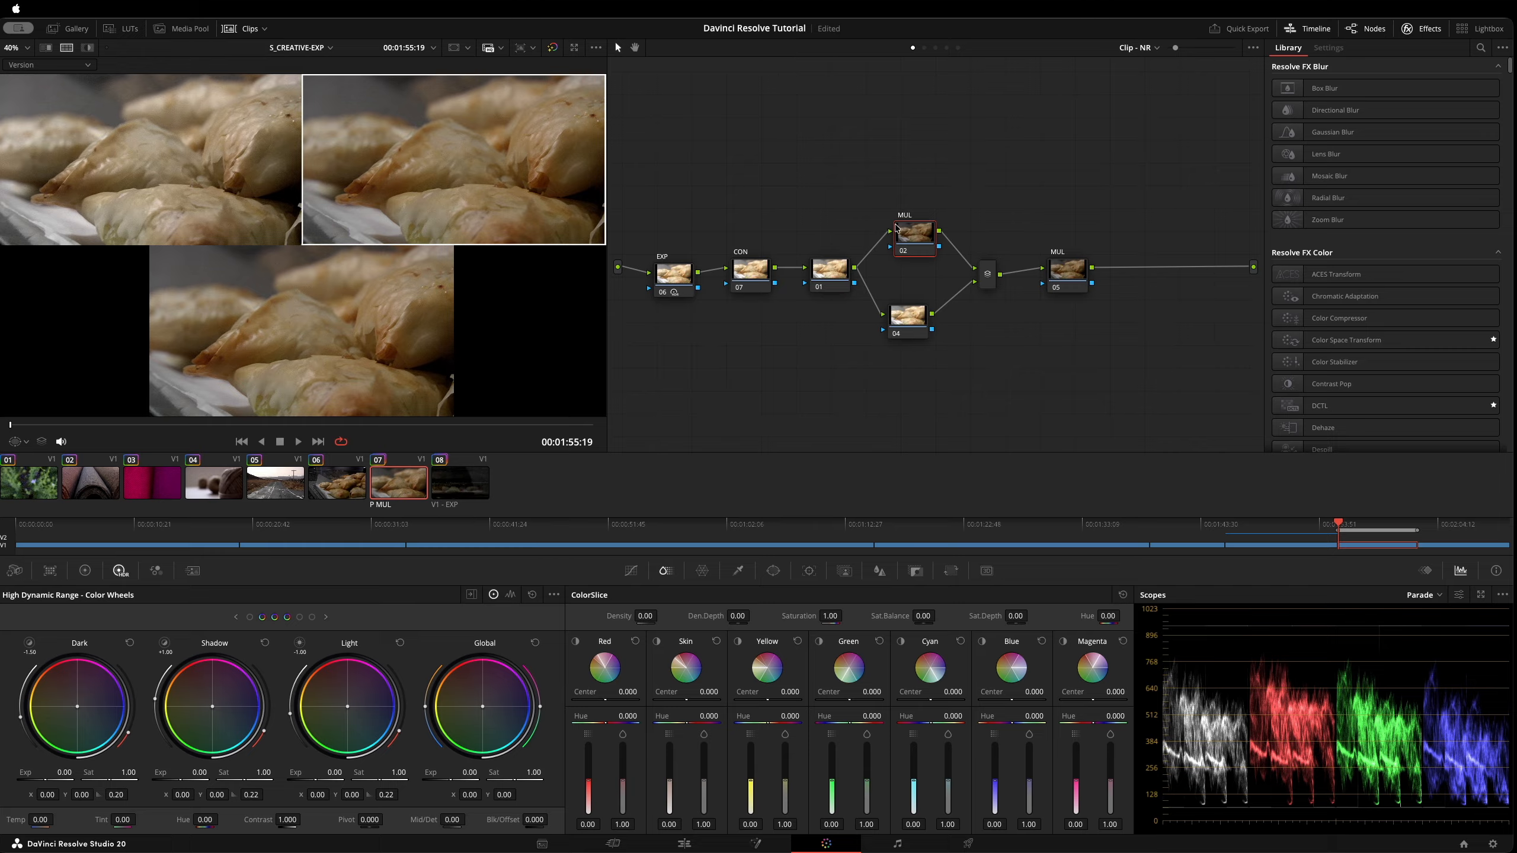
left_click_drag(918, 227, 919, 215)
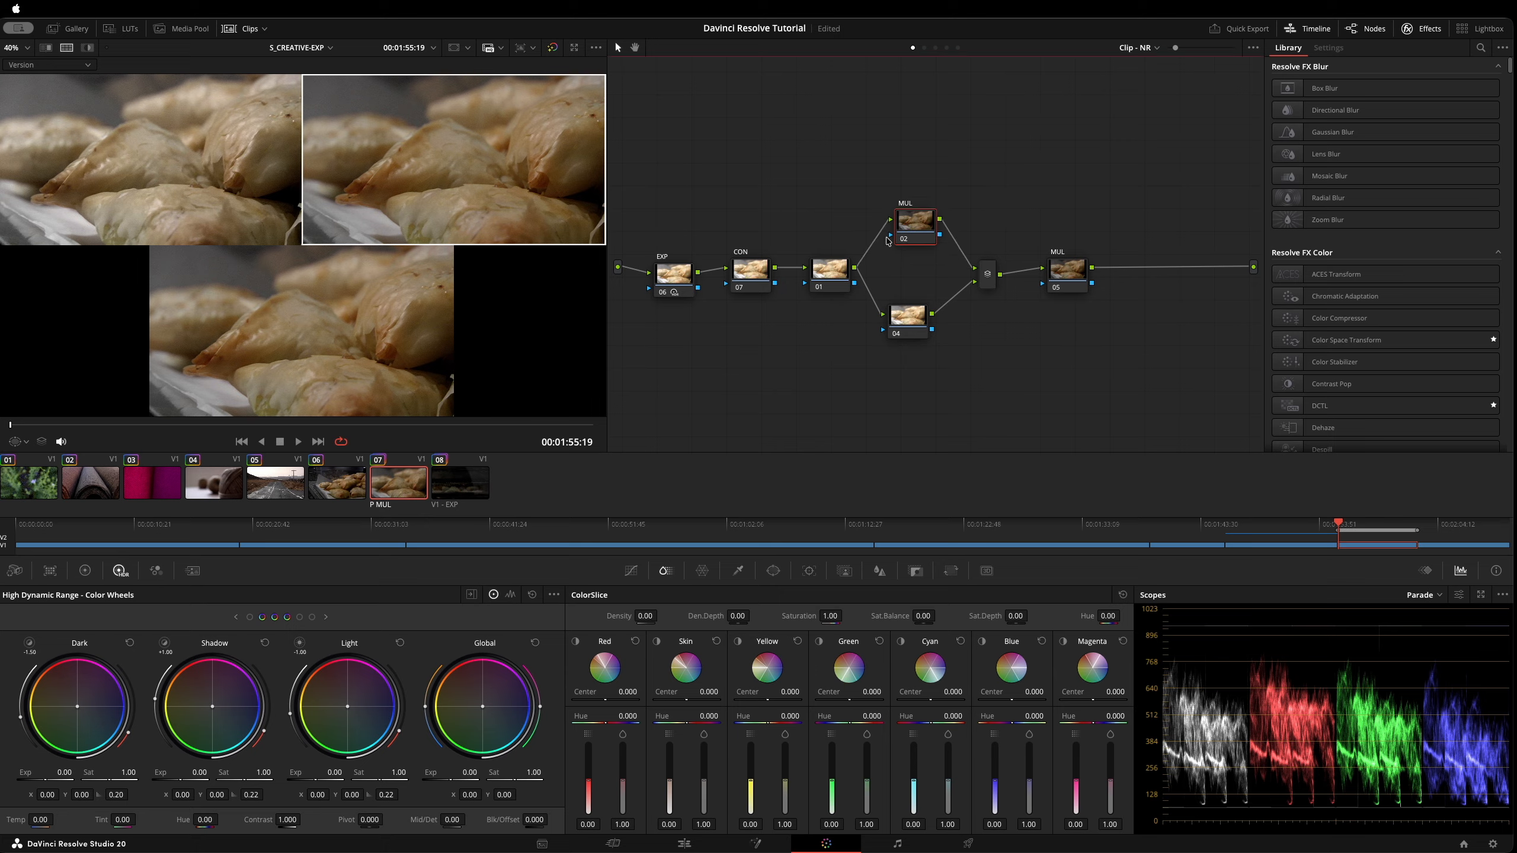
left_click(747, 275)
left_click(177, 200)
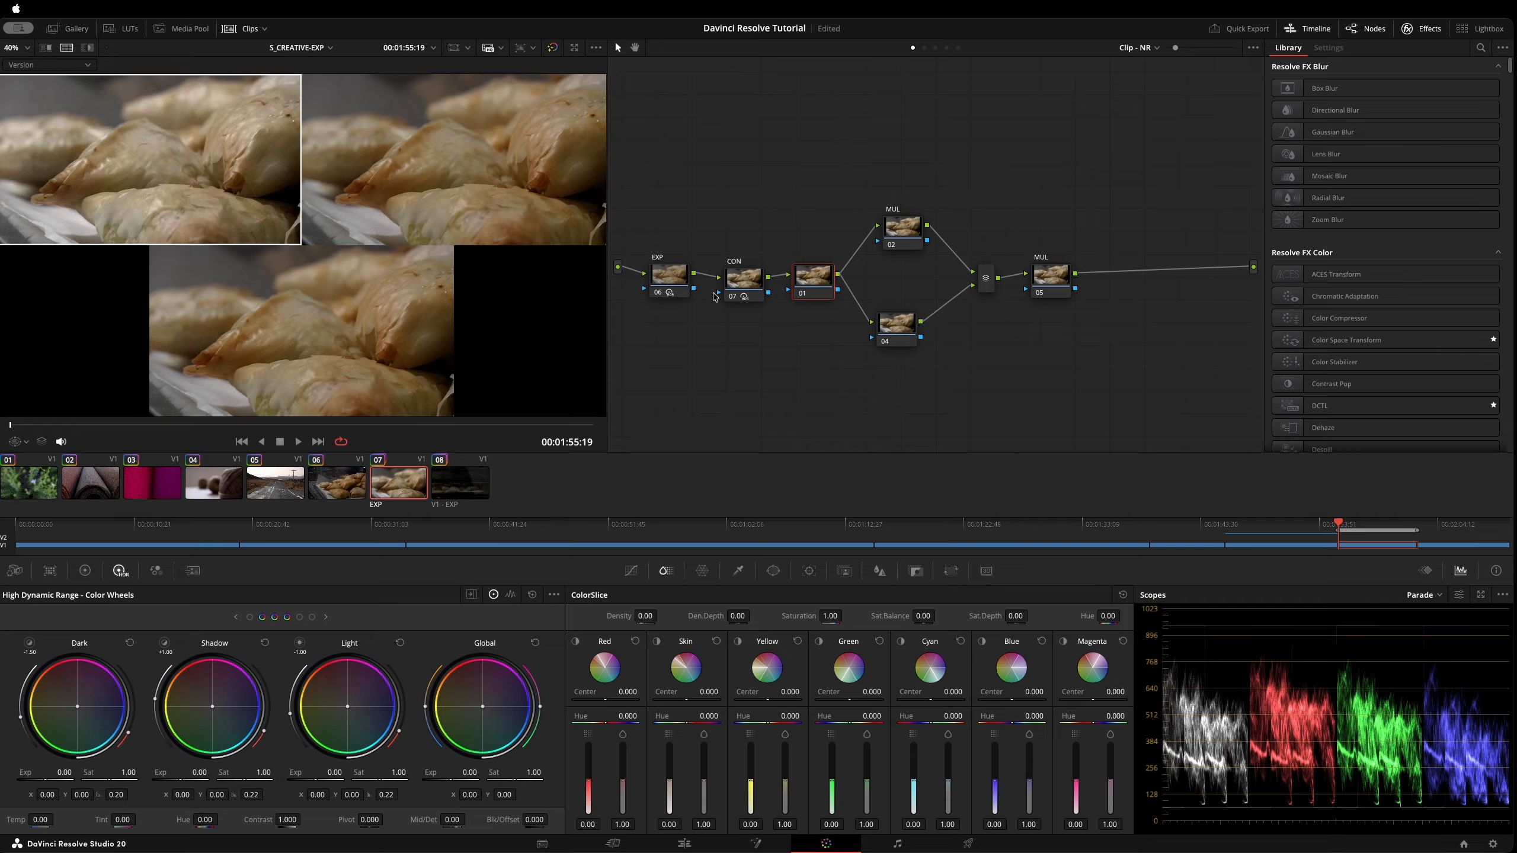
Review the EXP node's exposure, the CON node's contrast and the upper MUL node's options in the EXP version.
left_click_drag(667, 282, 665, 274)
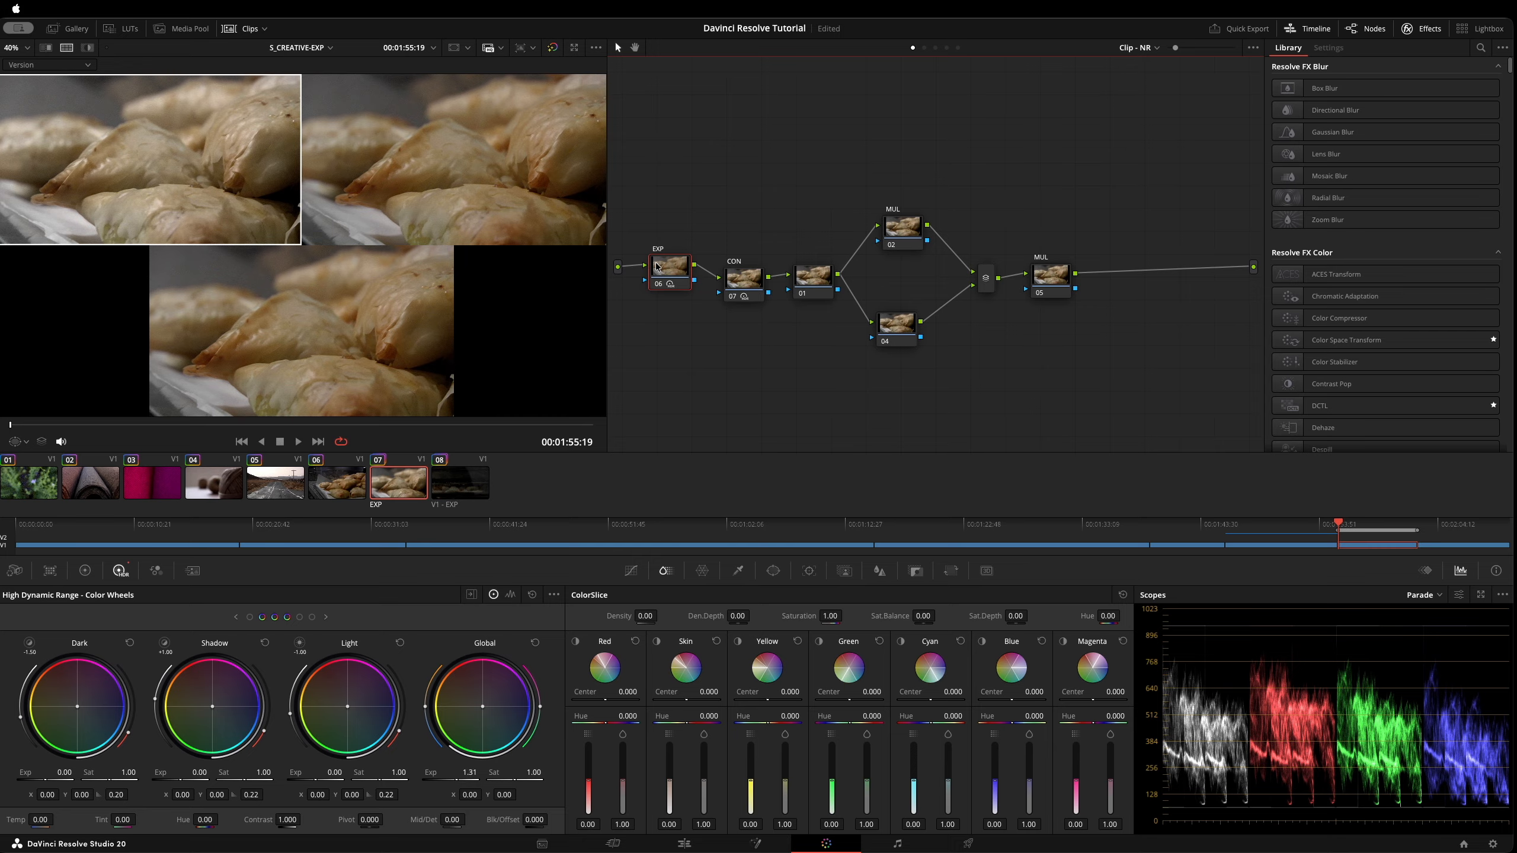
left_click_drag(662, 275, 663, 280)
left_click_drag(760, 269, 762, 262)
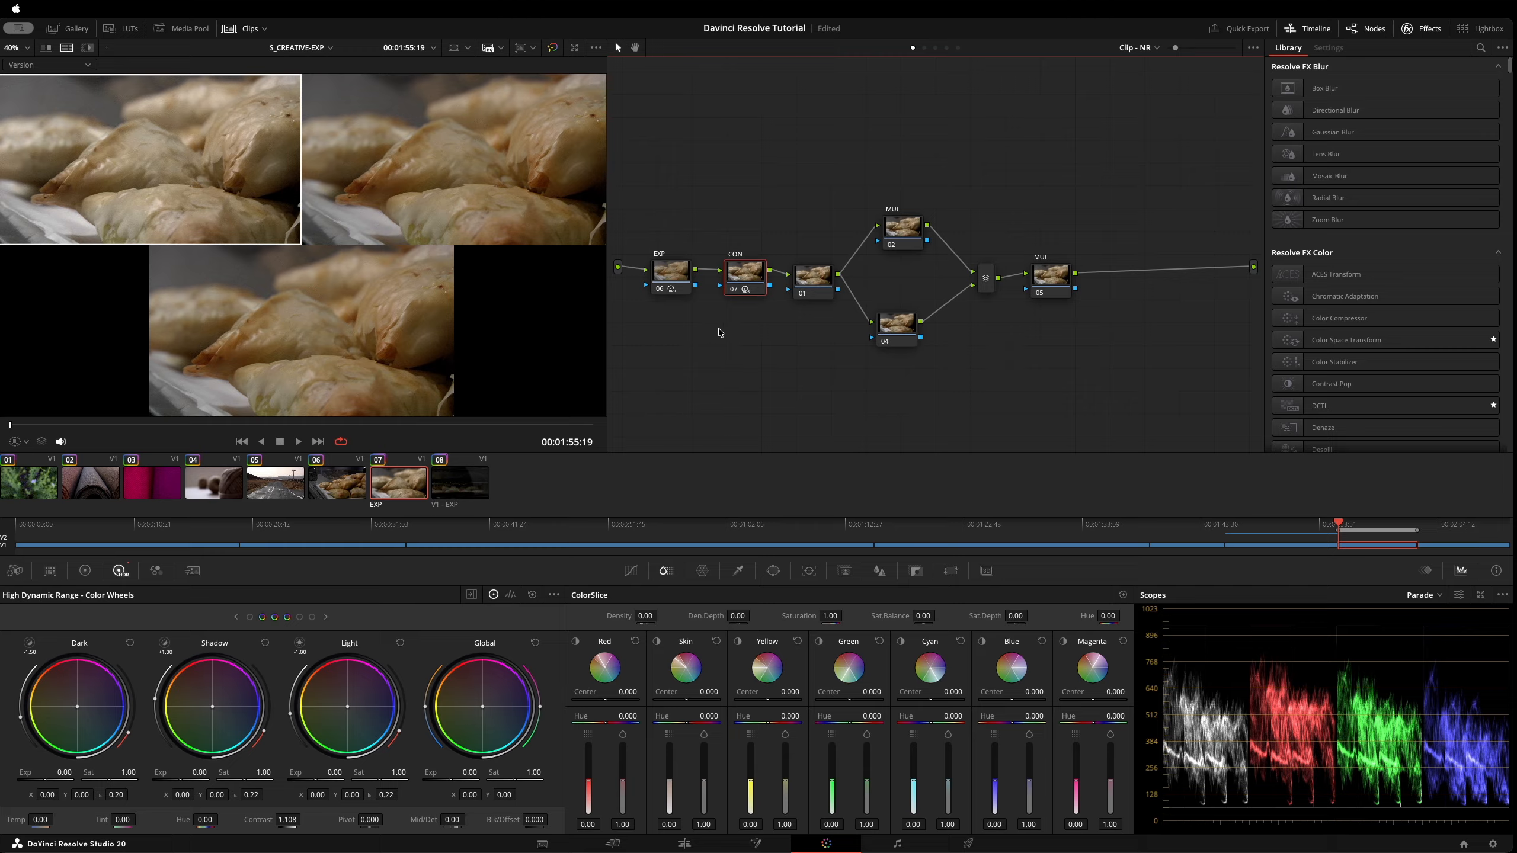
left_click_drag(665, 275, 662, 274)
left_click_drag(908, 254, 907, 256)
right_click(907, 237)
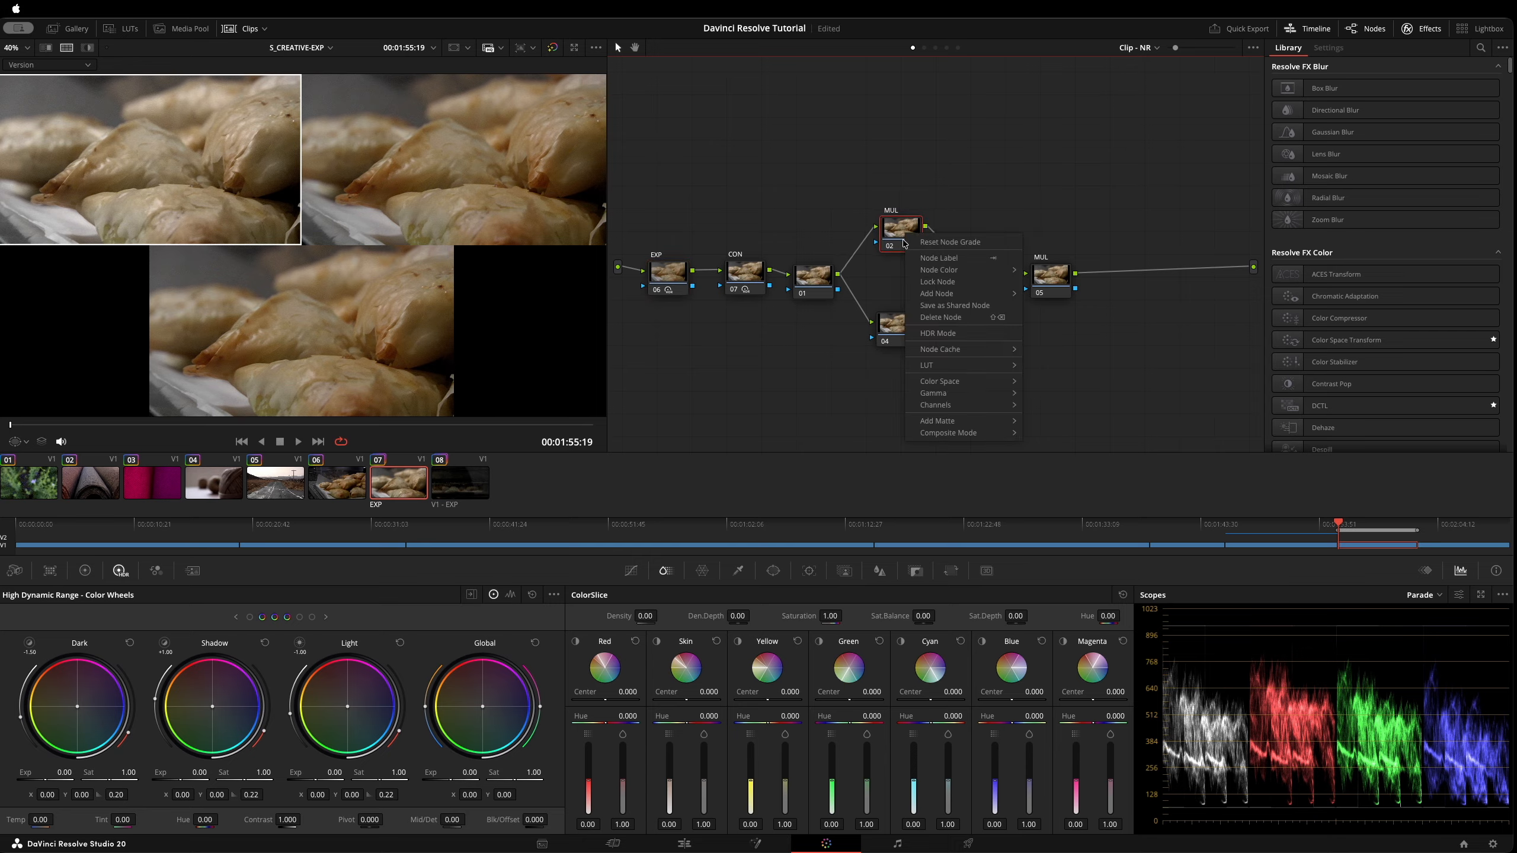
mouse_move(984, 436)
left_click(778, 426)
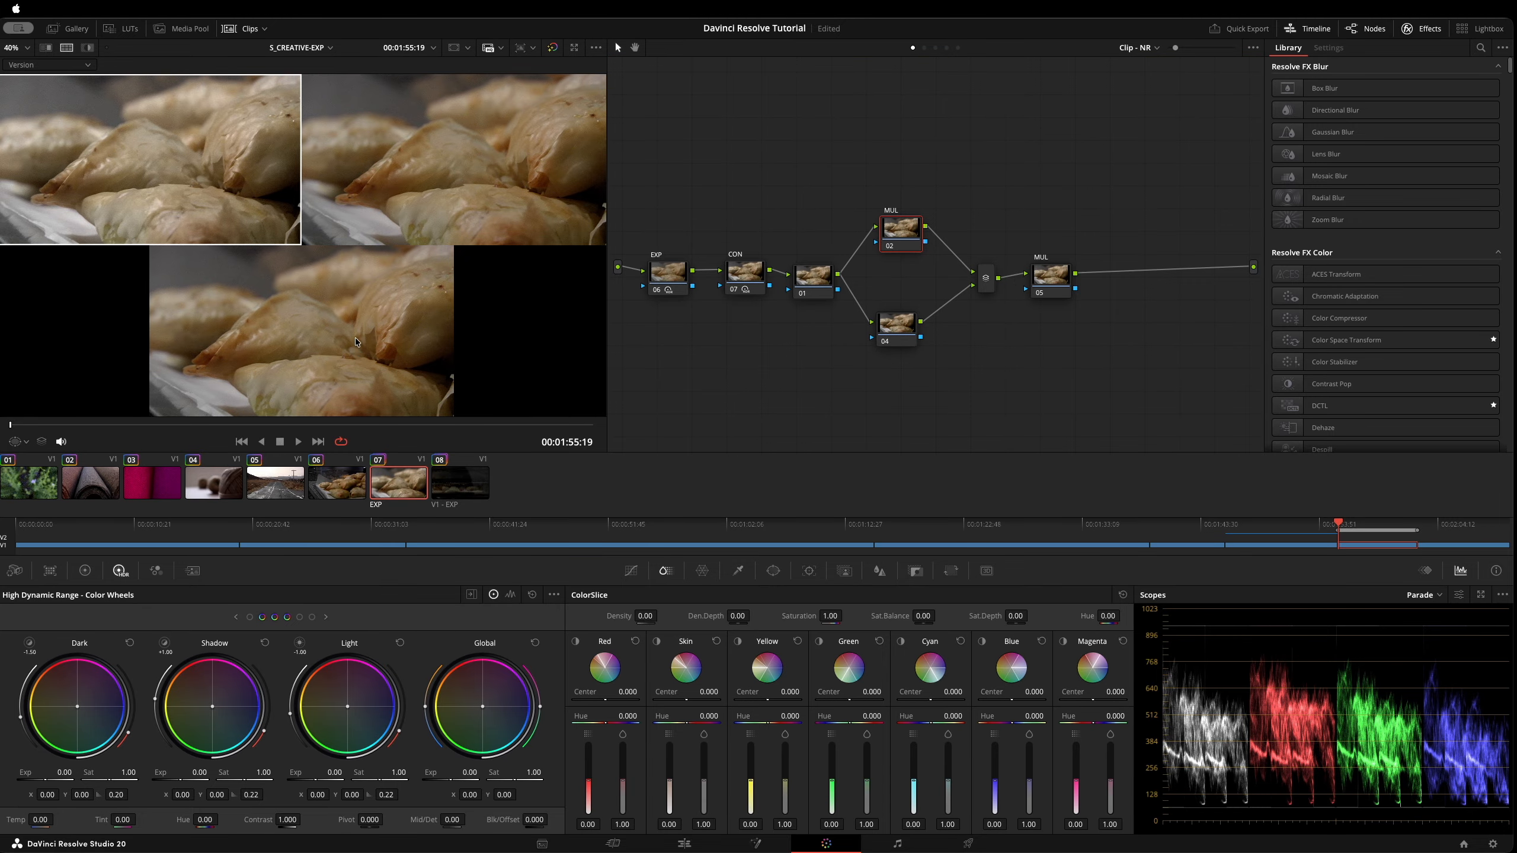
Load the S MUL version and try a warm Global wheel shift of X -0.02, Y 0.02 on node 04.
left_click(500, 148)
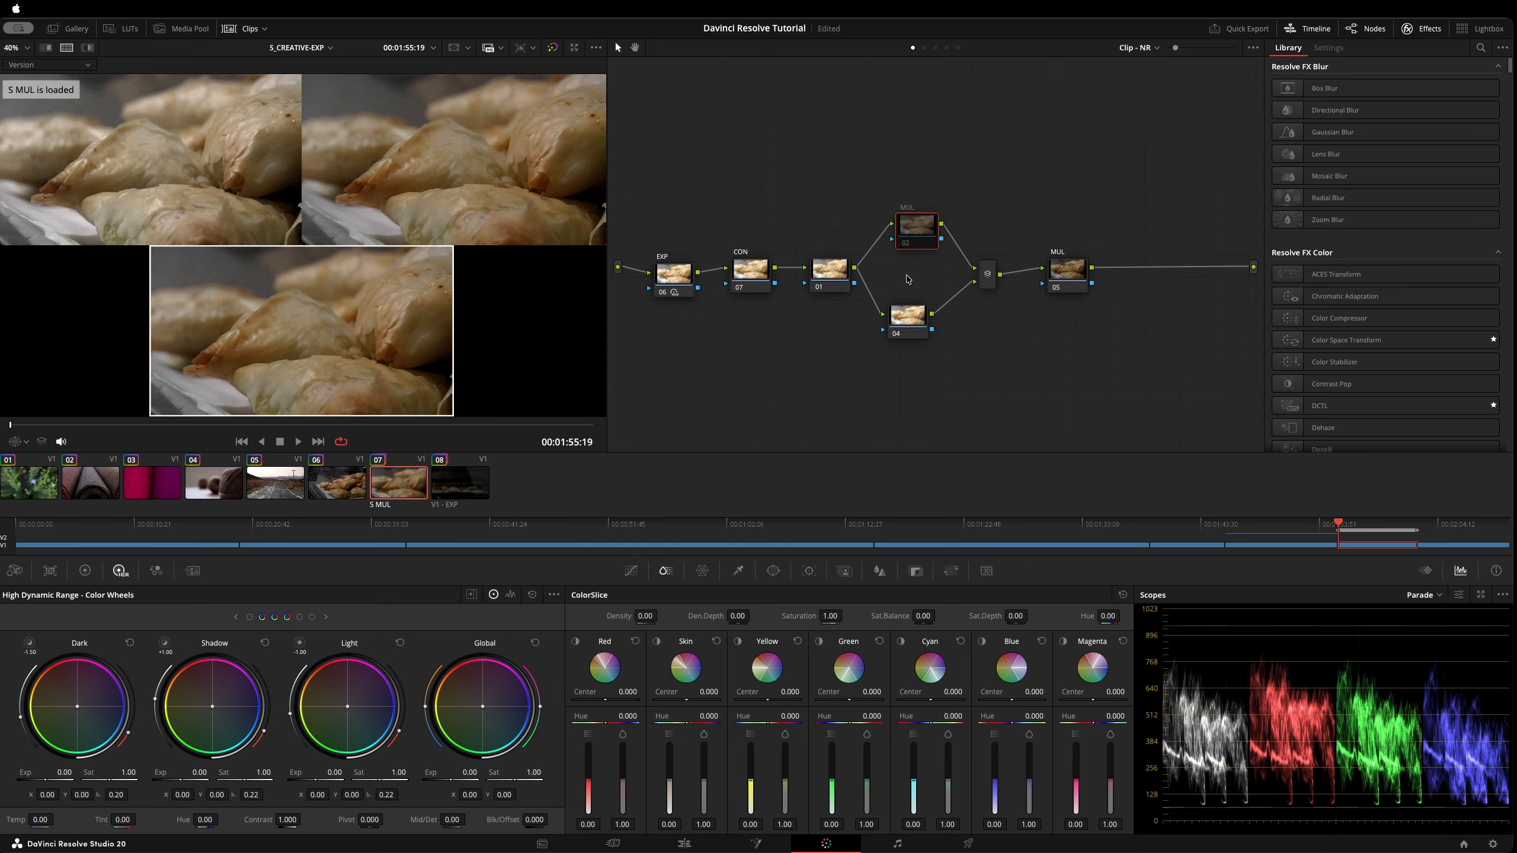
left_click_drag(914, 317, 929, 324)
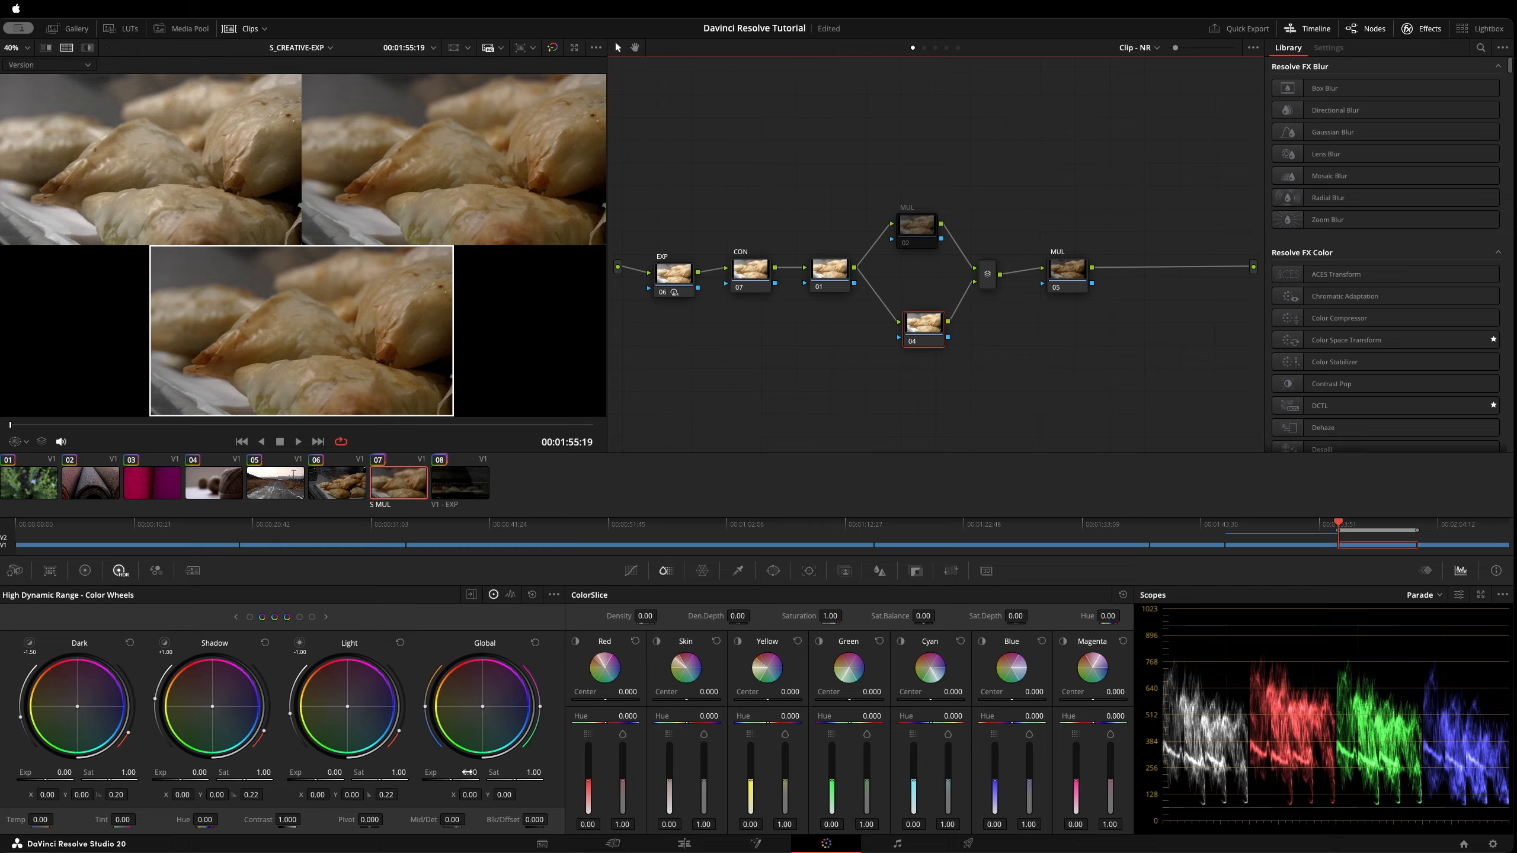
left_click_drag(484, 711, 479, 705)
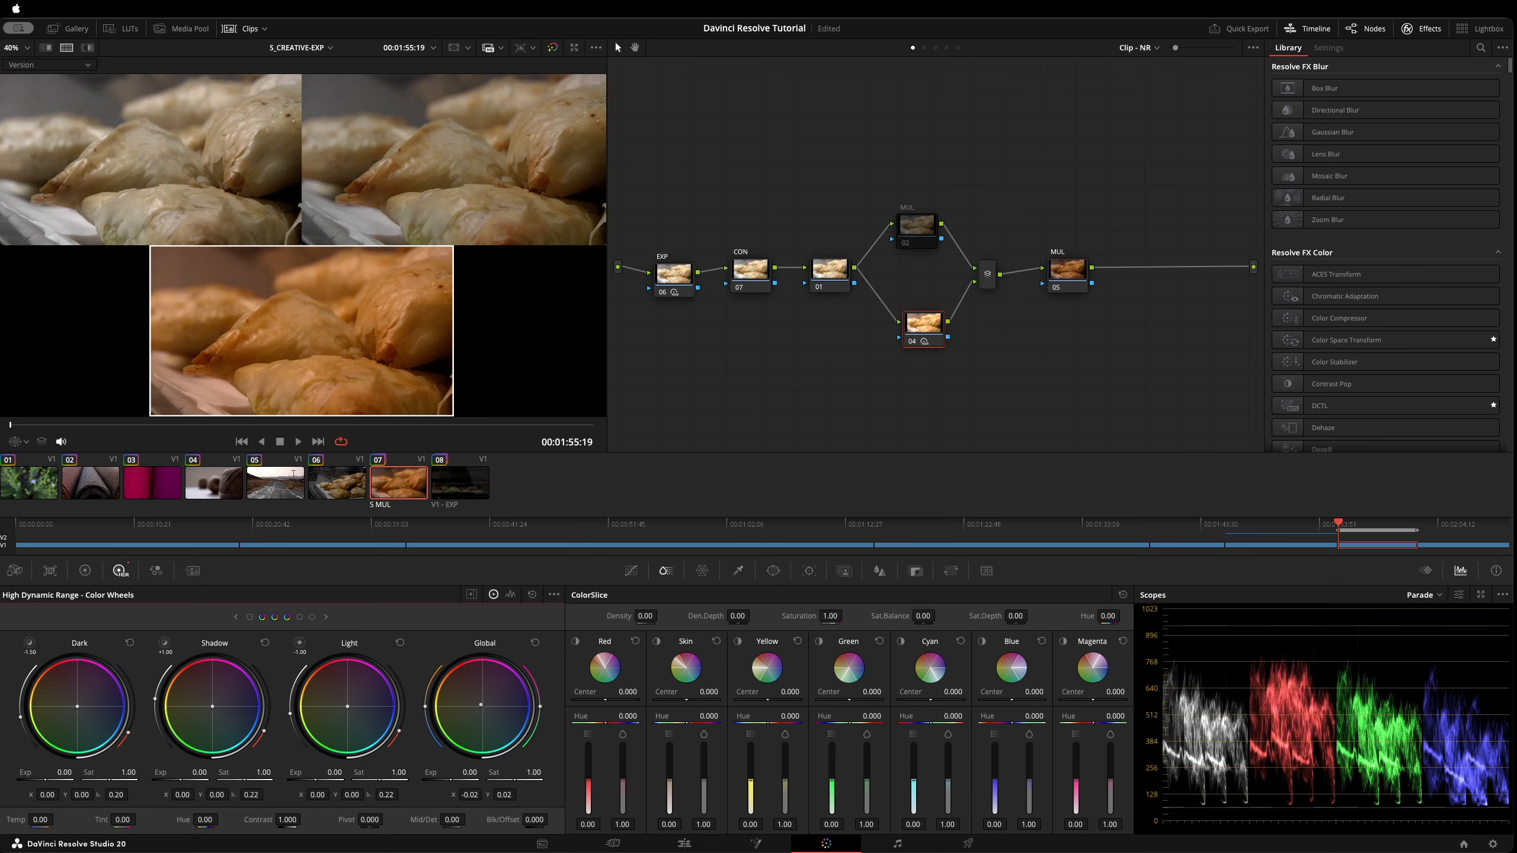
left_click_drag(914, 227, 911, 231)
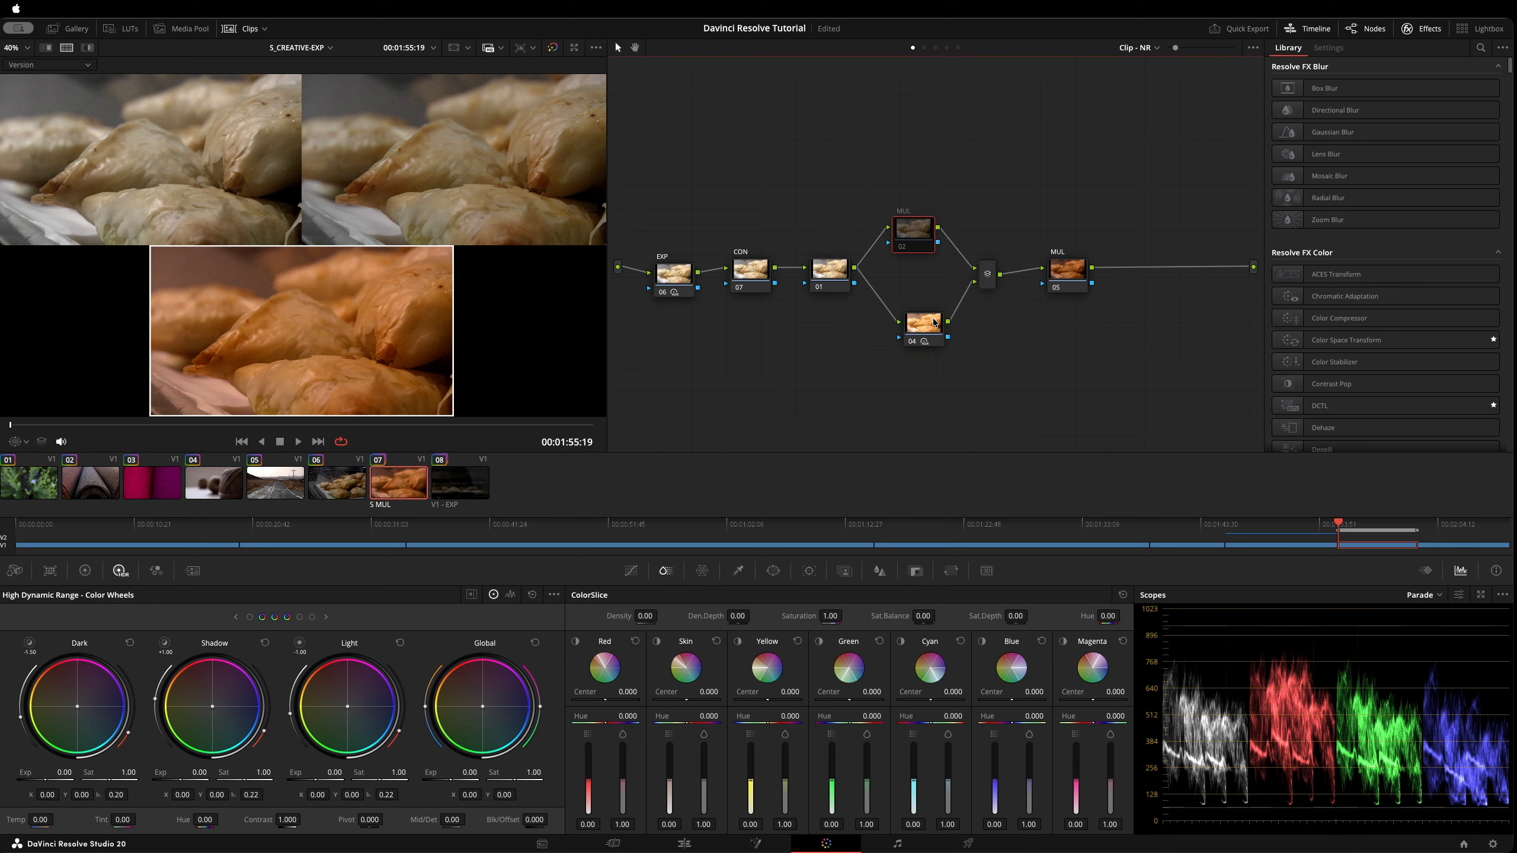
left_click(927, 329)
left_click(918, 228)
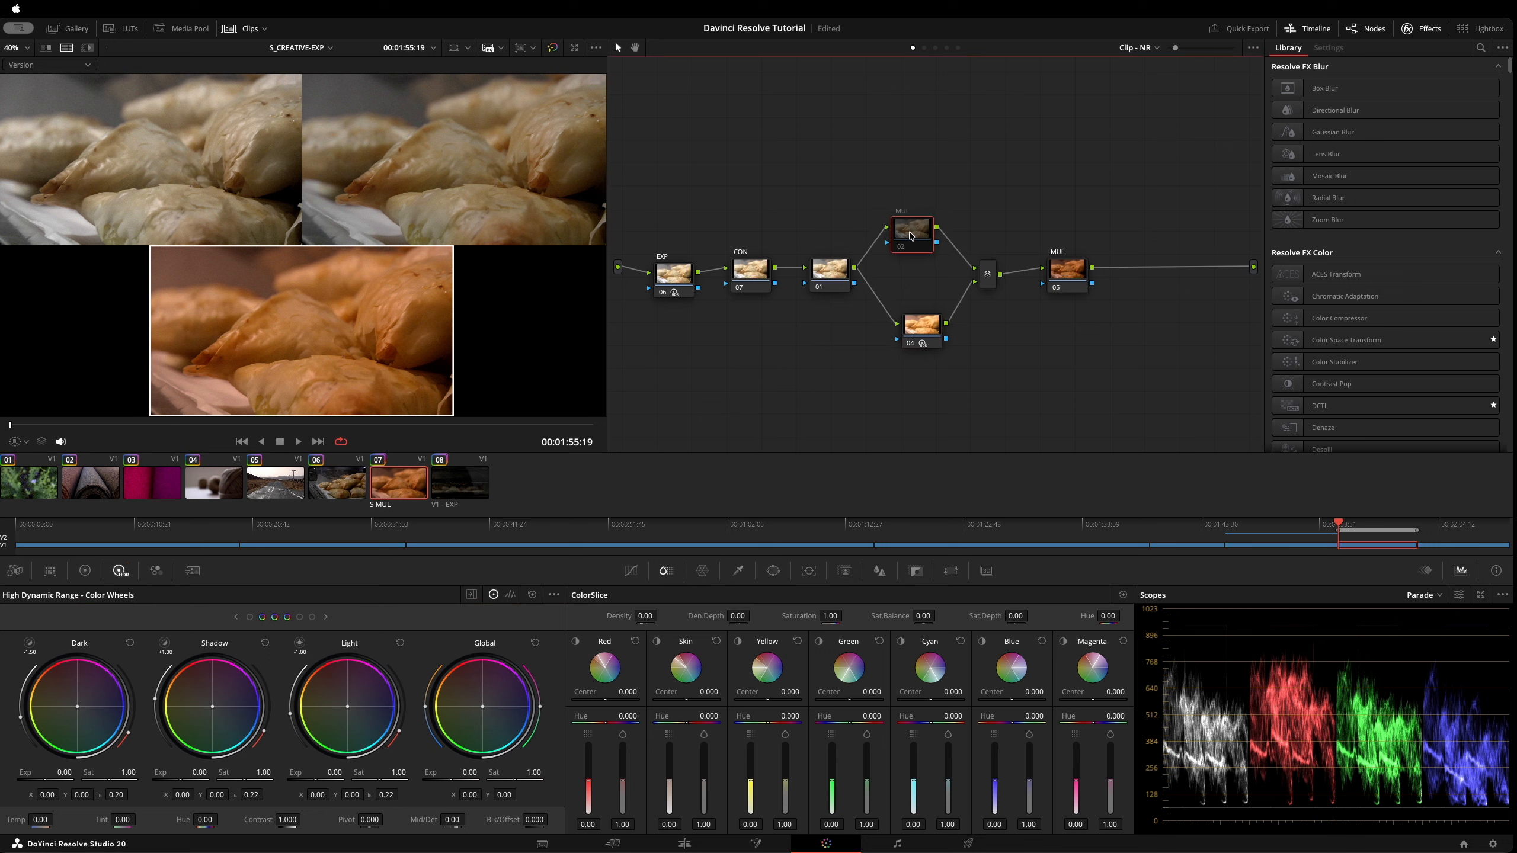
left_click(923, 341)
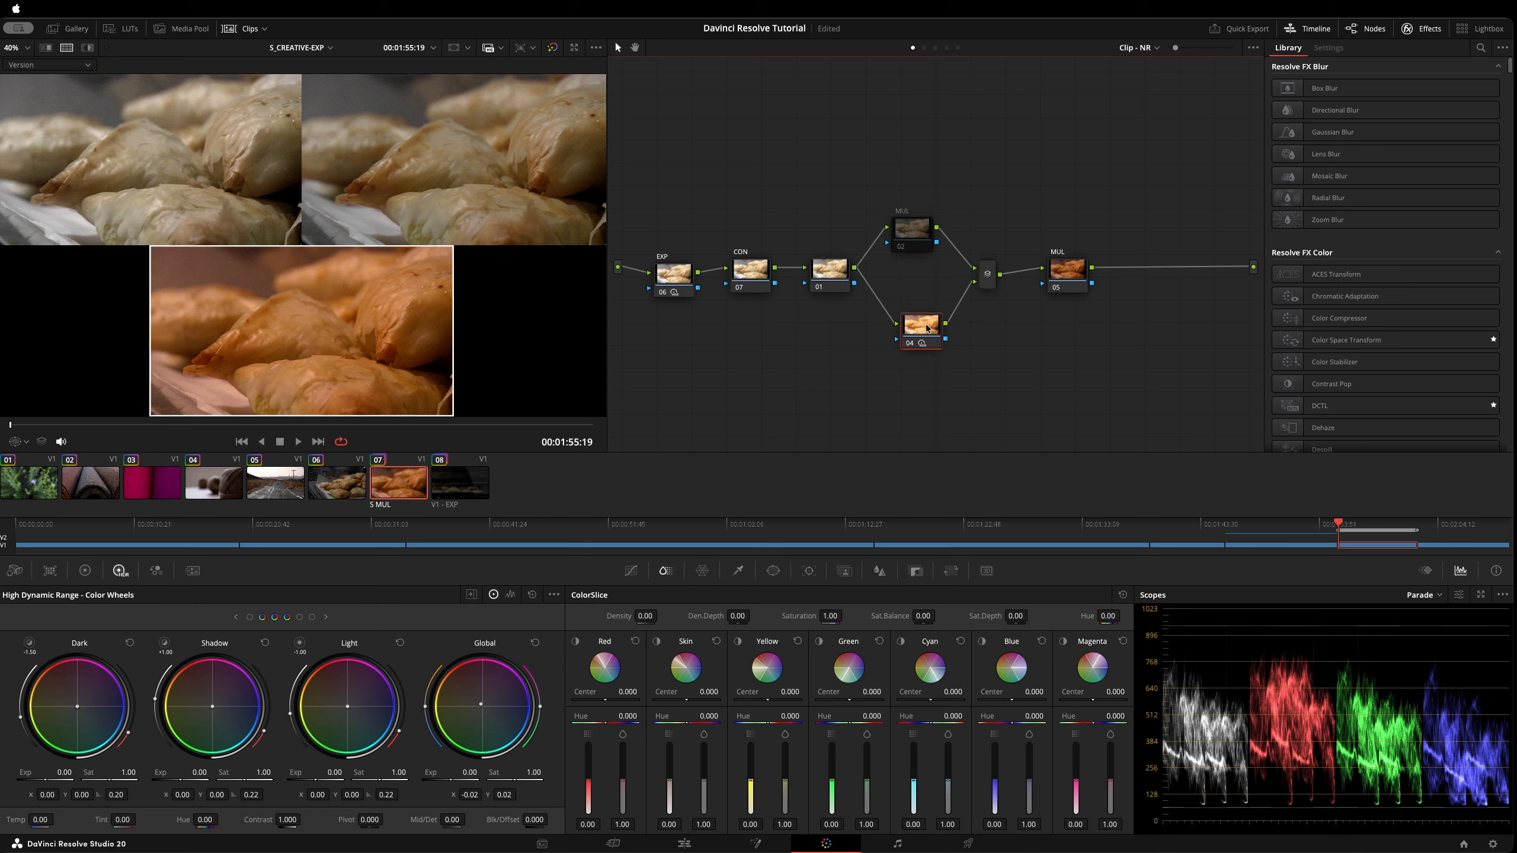
left_click(924, 360)
Undo the last node moves and reset the HDR color wheels of node 04 in the S MUL version.
key("super+z")
key("super+z")
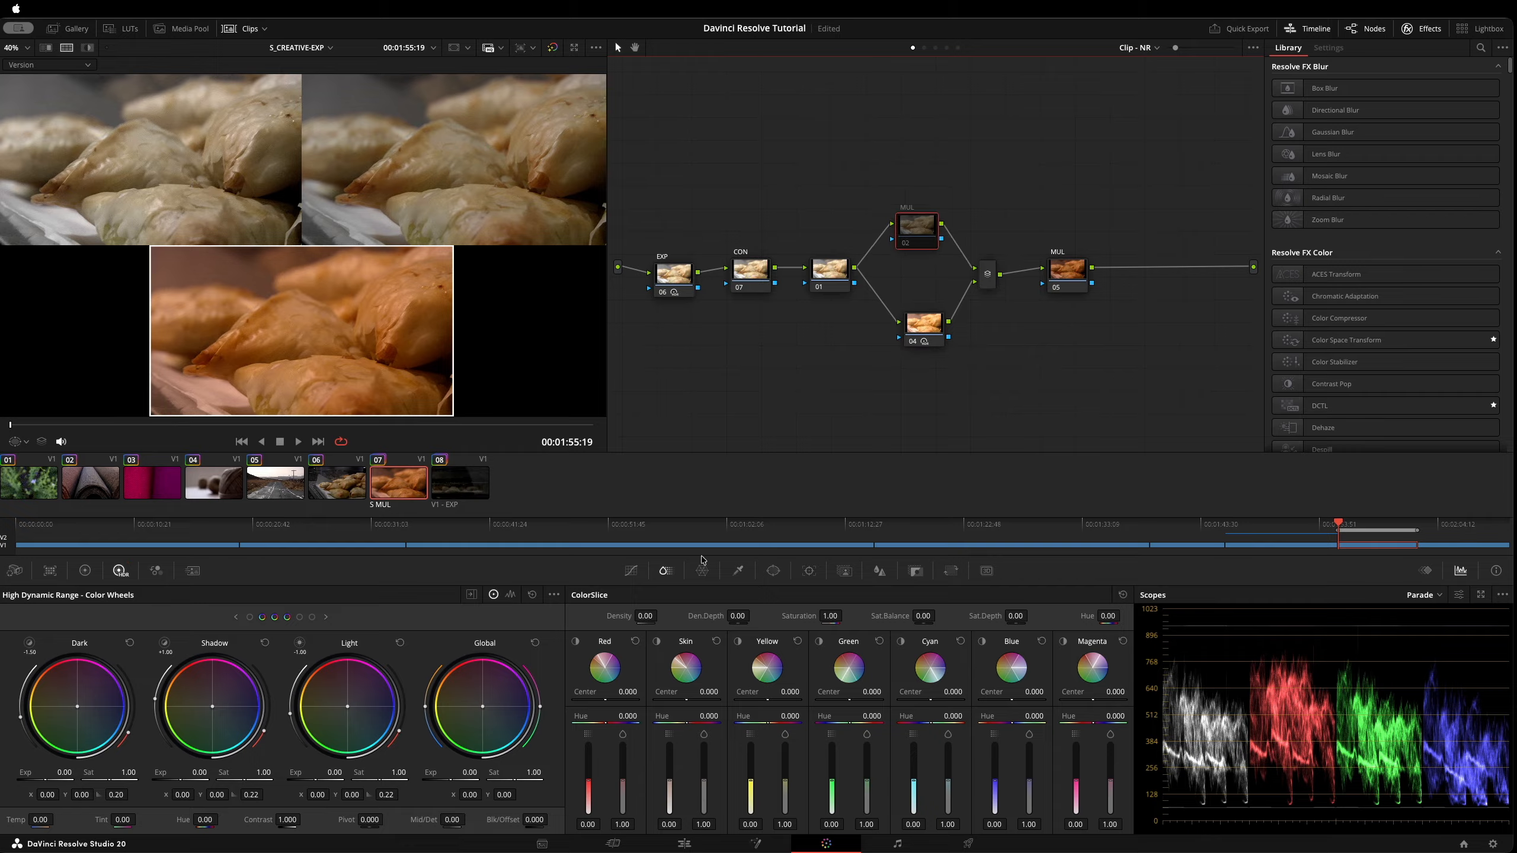
left_click(533, 597)
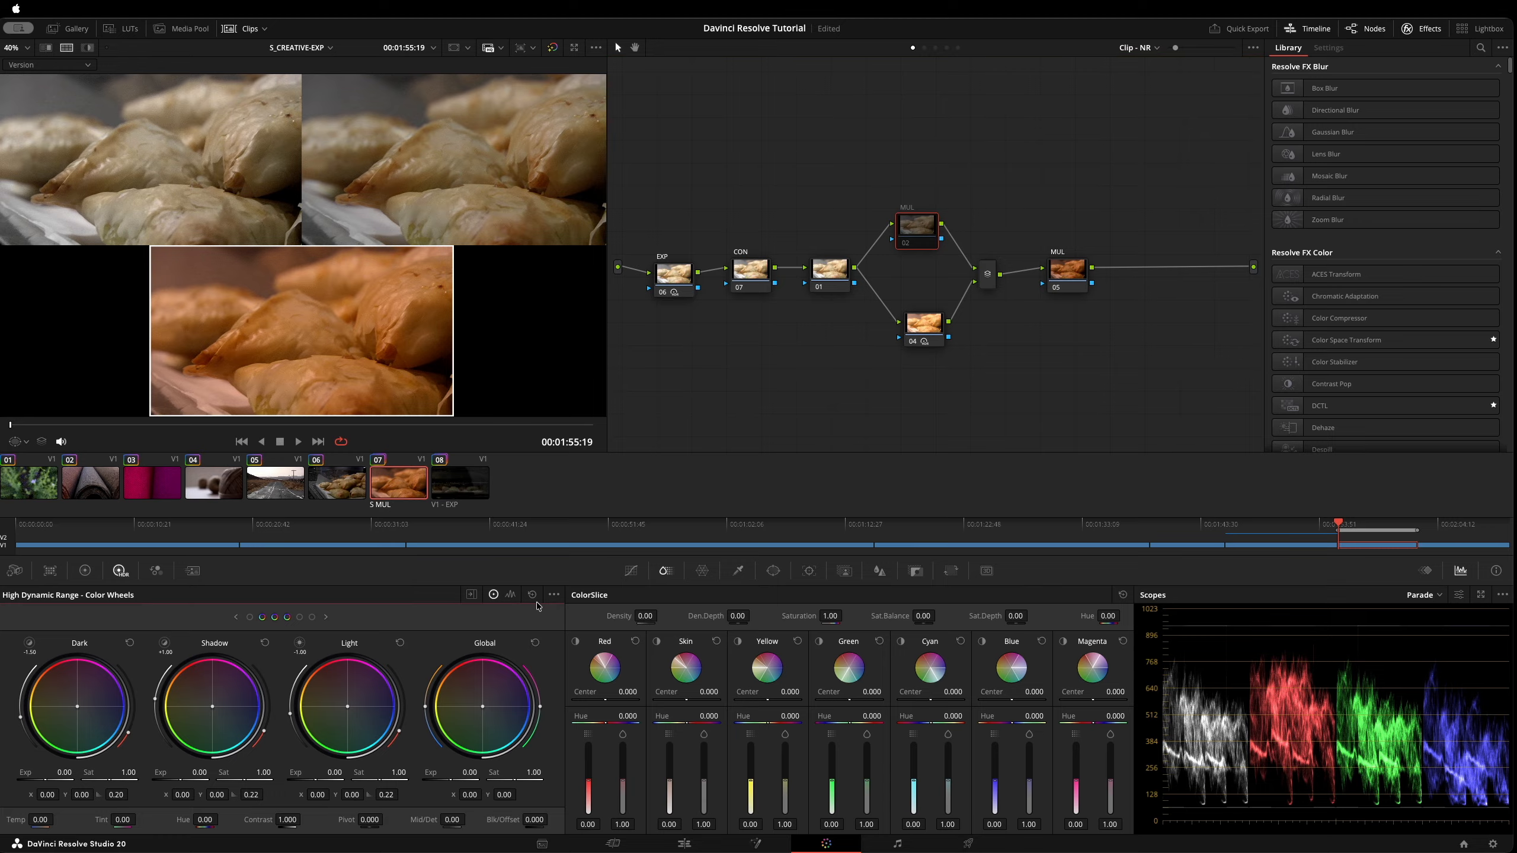
left_click(923, 330)
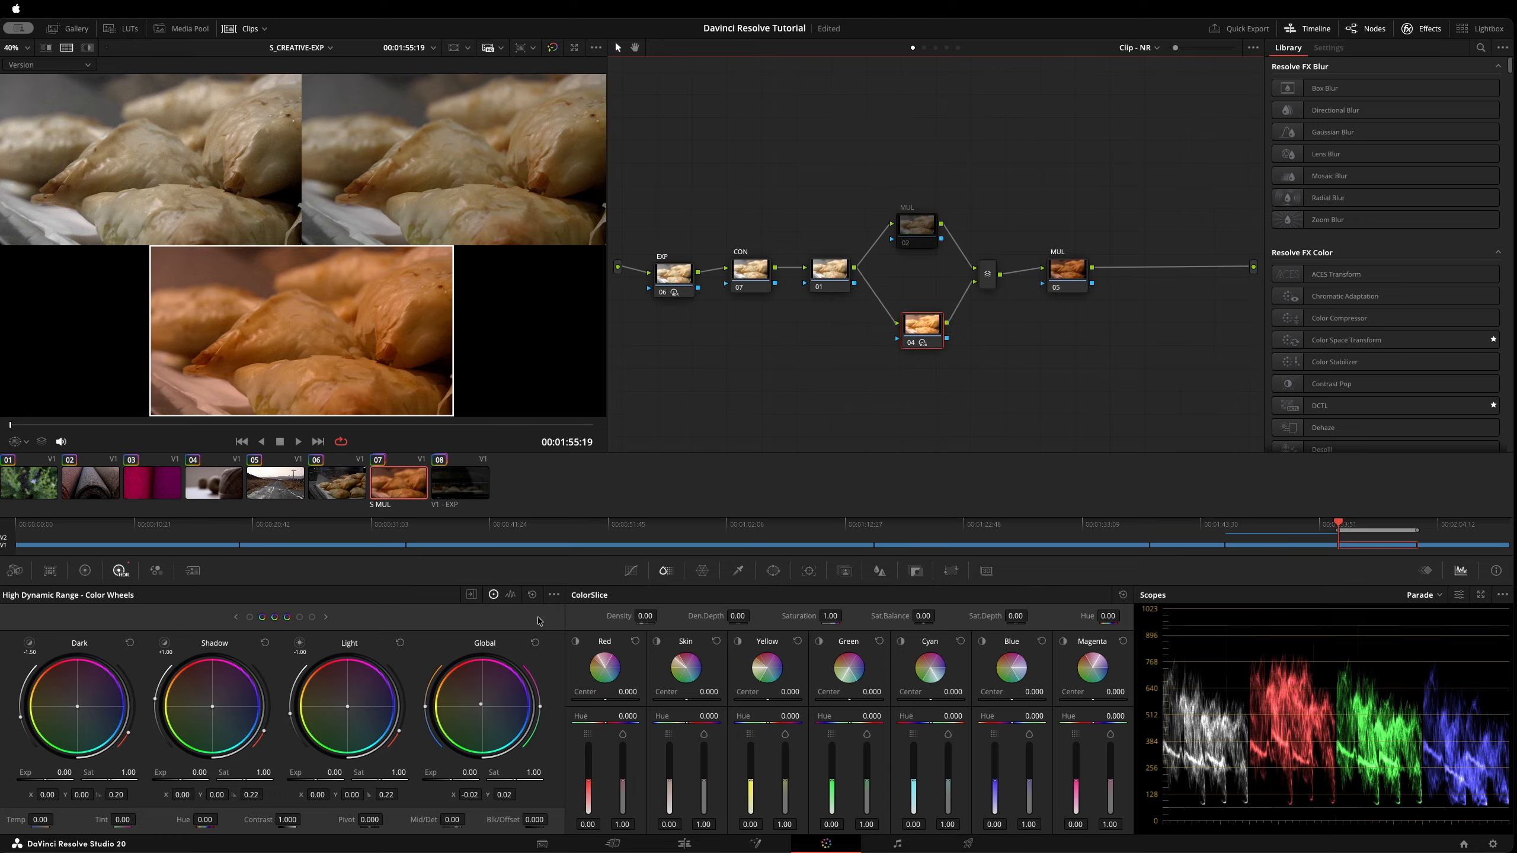
left_click(534, 598)
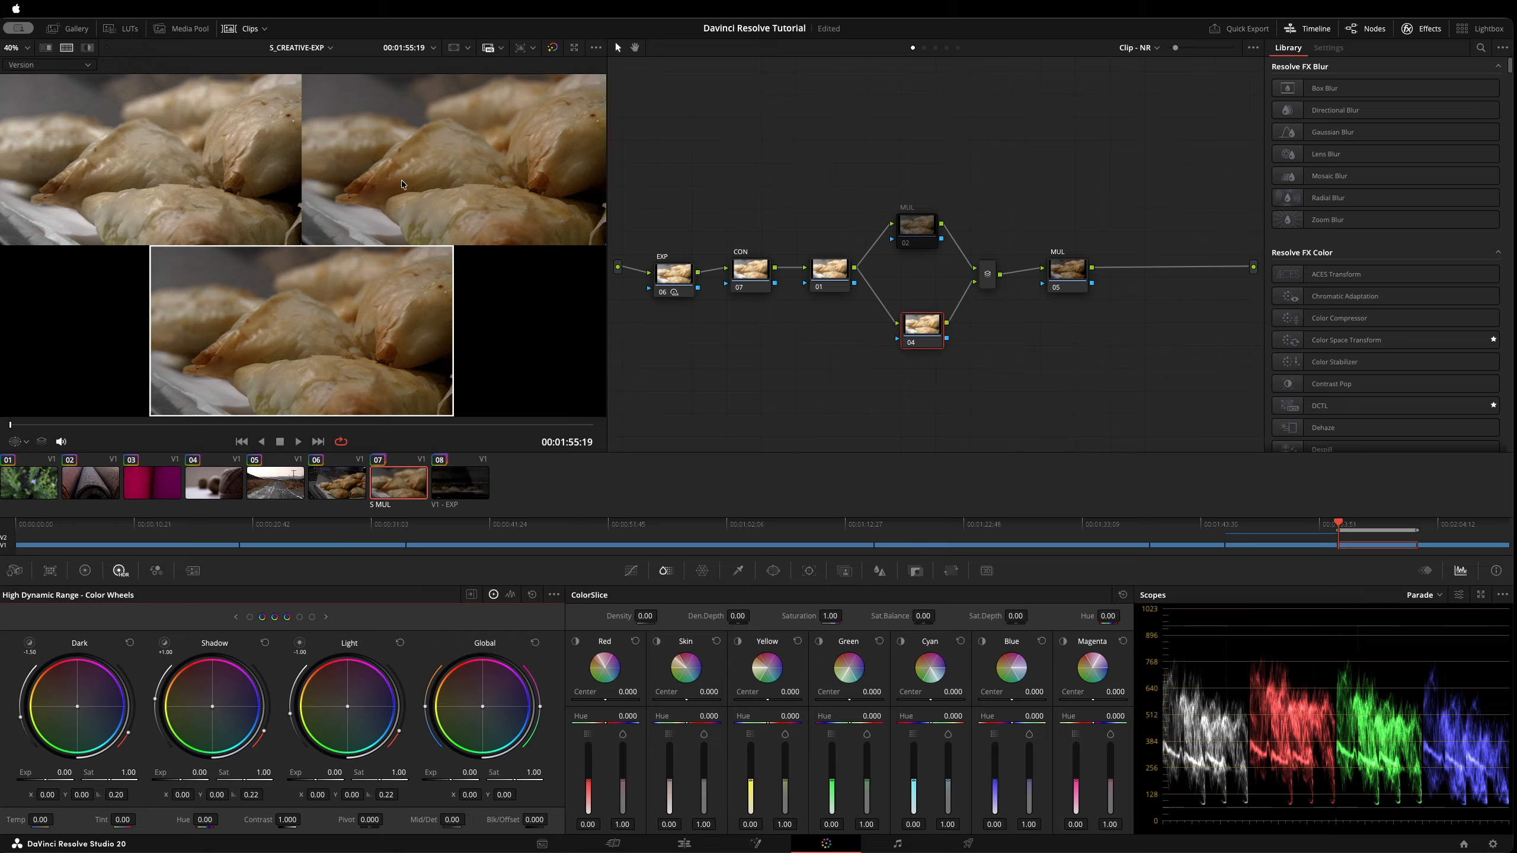
In the P MUL version, raise the upper MUL node, disable the final MUL node and select node 04.
left_click(519, 145)
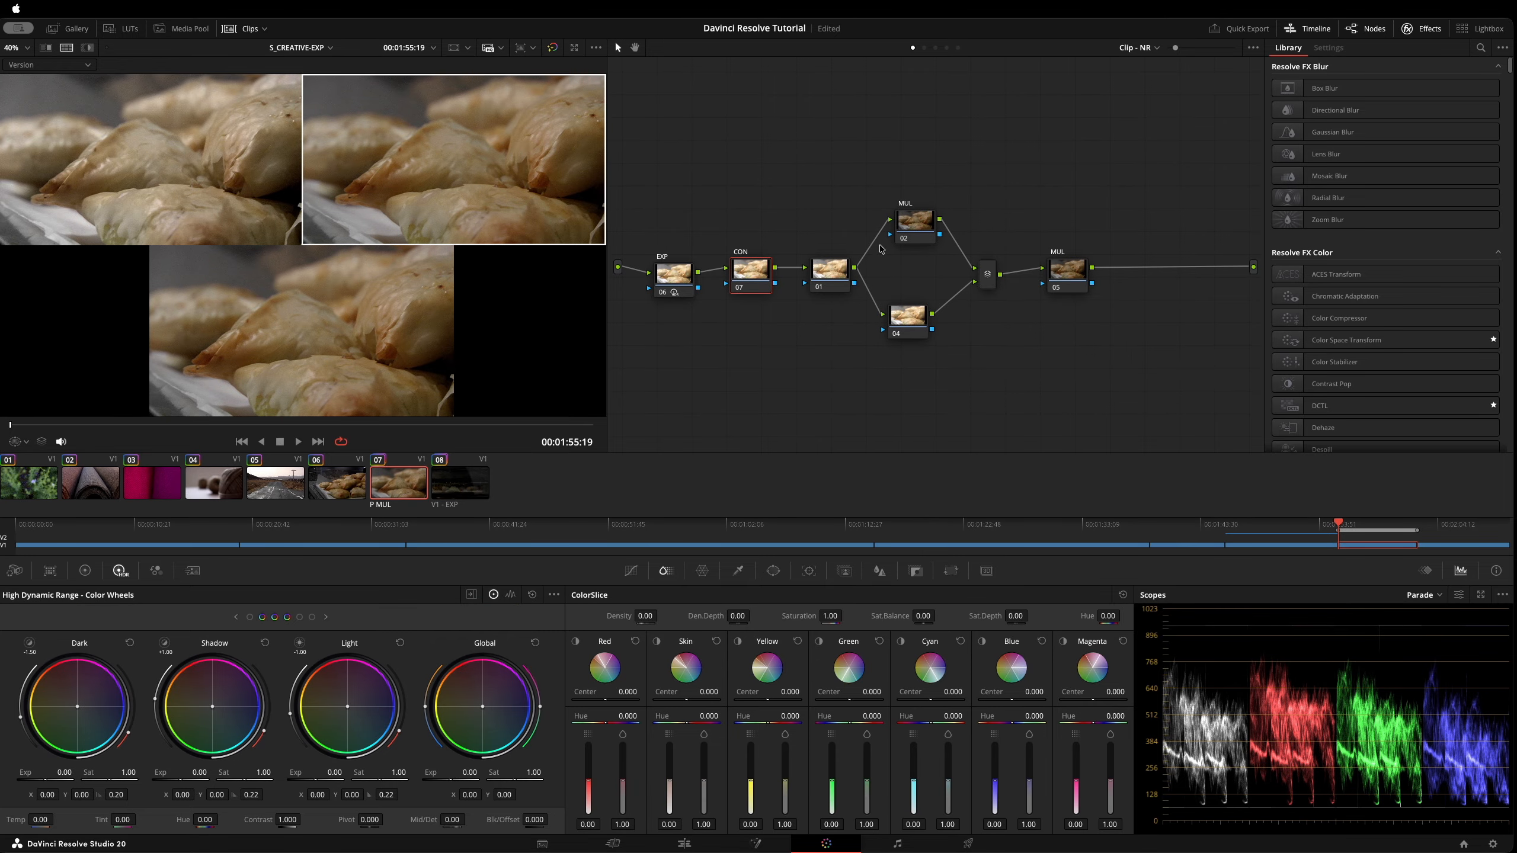
left_click_drag(900, 222, 903, 198)
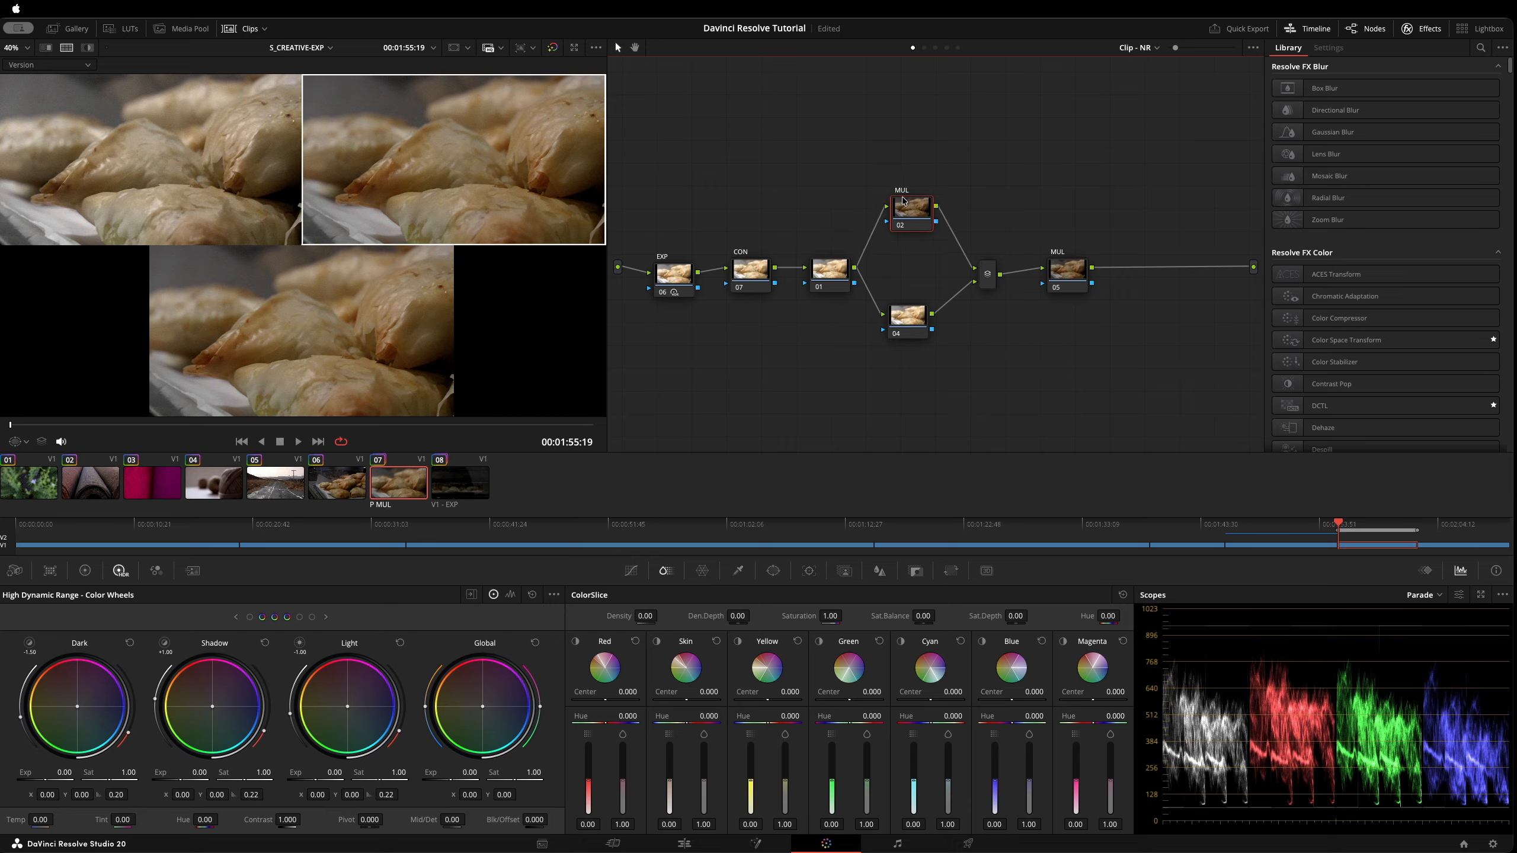
left_click(1061, 270)
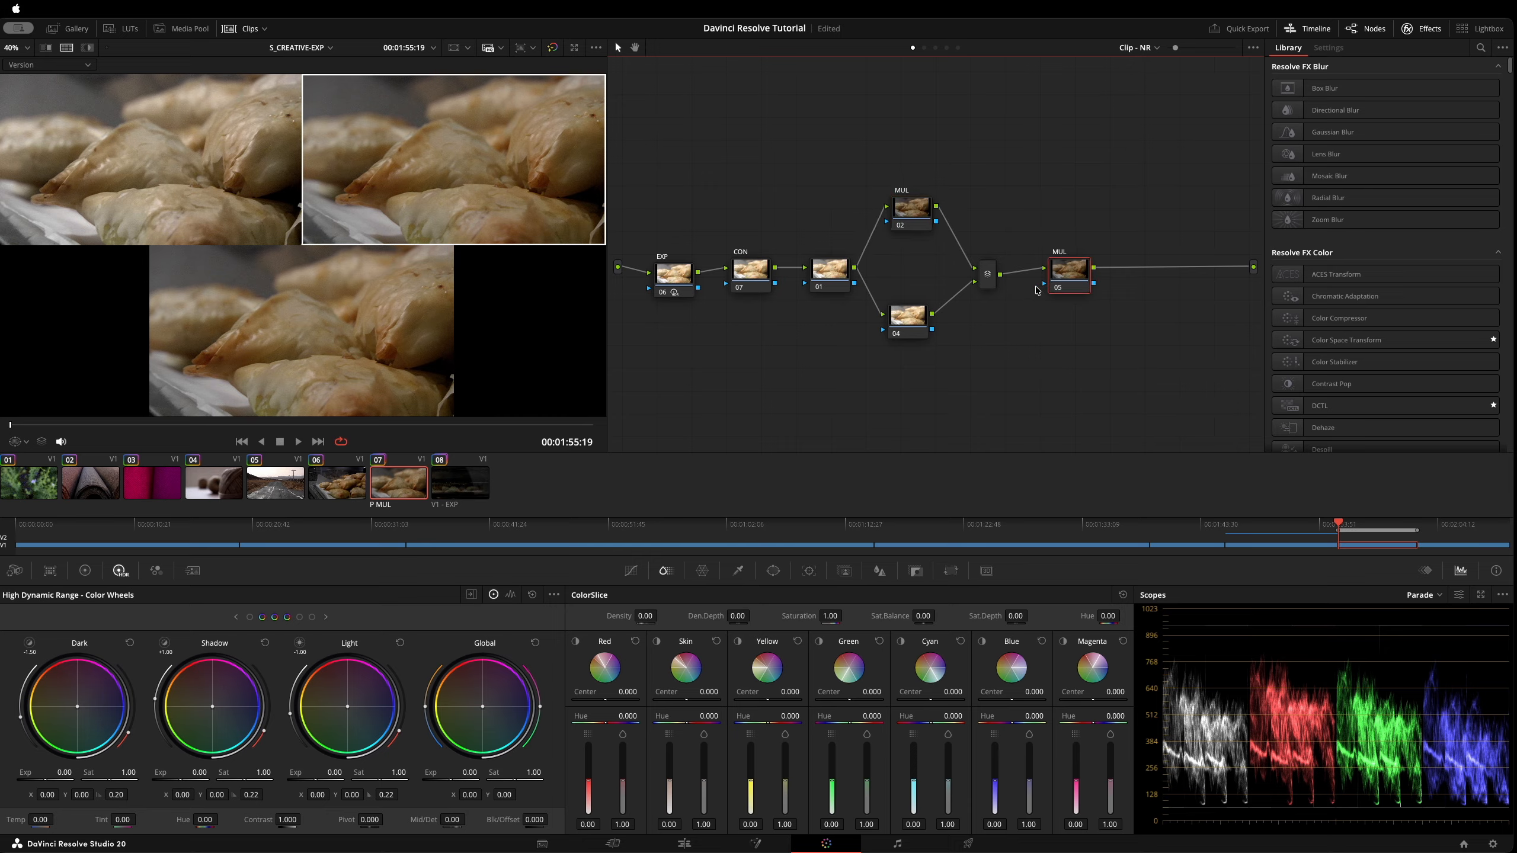
key("super+d")
left_click(918, 316)
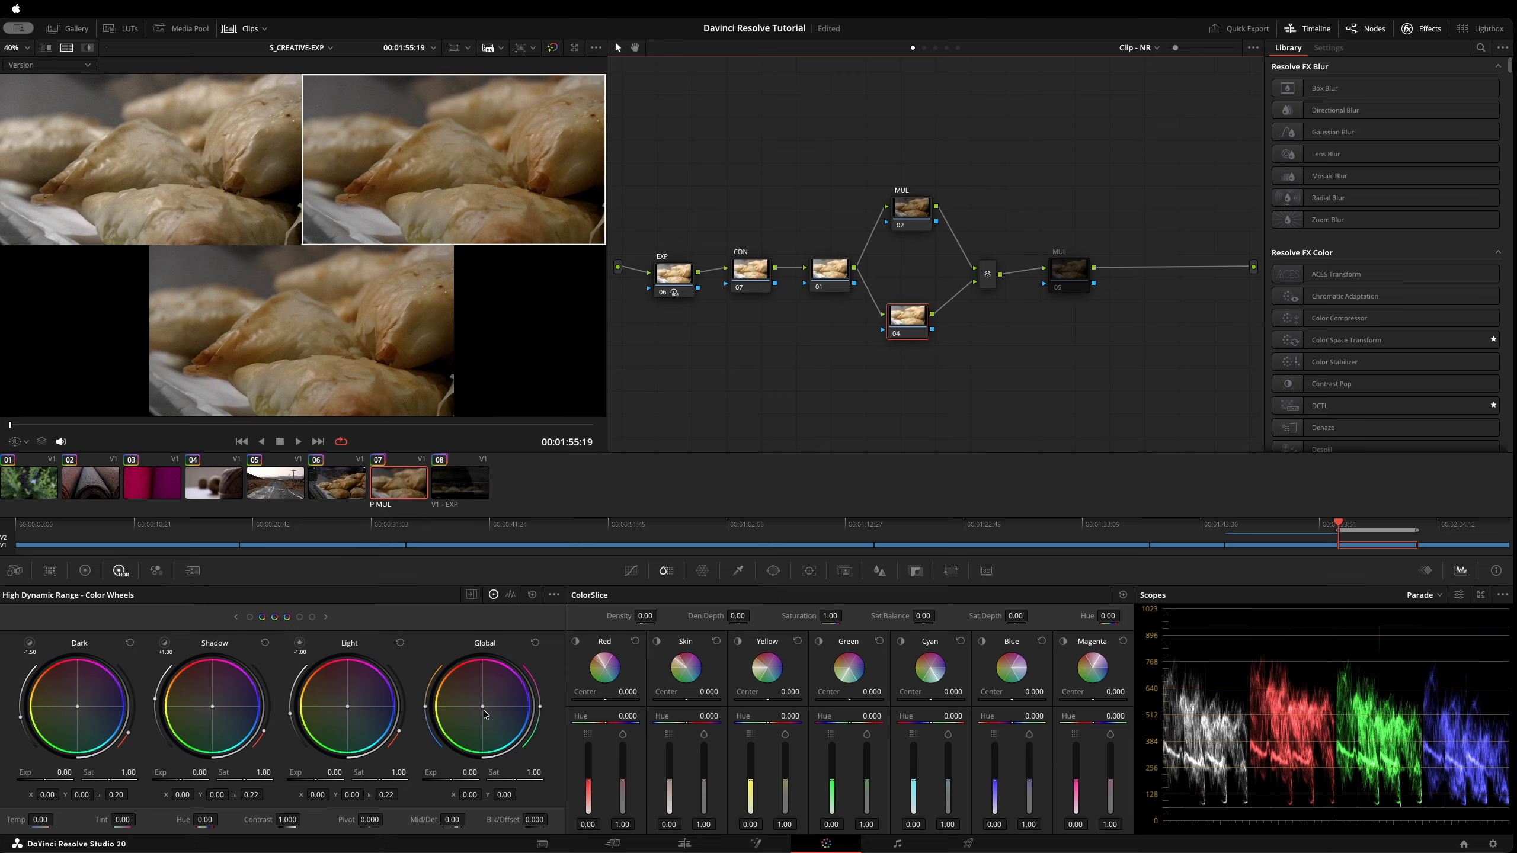
Try a warm Global wheel shift of X -0.01, Y 0.03 on node 04 and move the final MUL node slightly further right.
left_click_drag(484, 714, 482, 700)
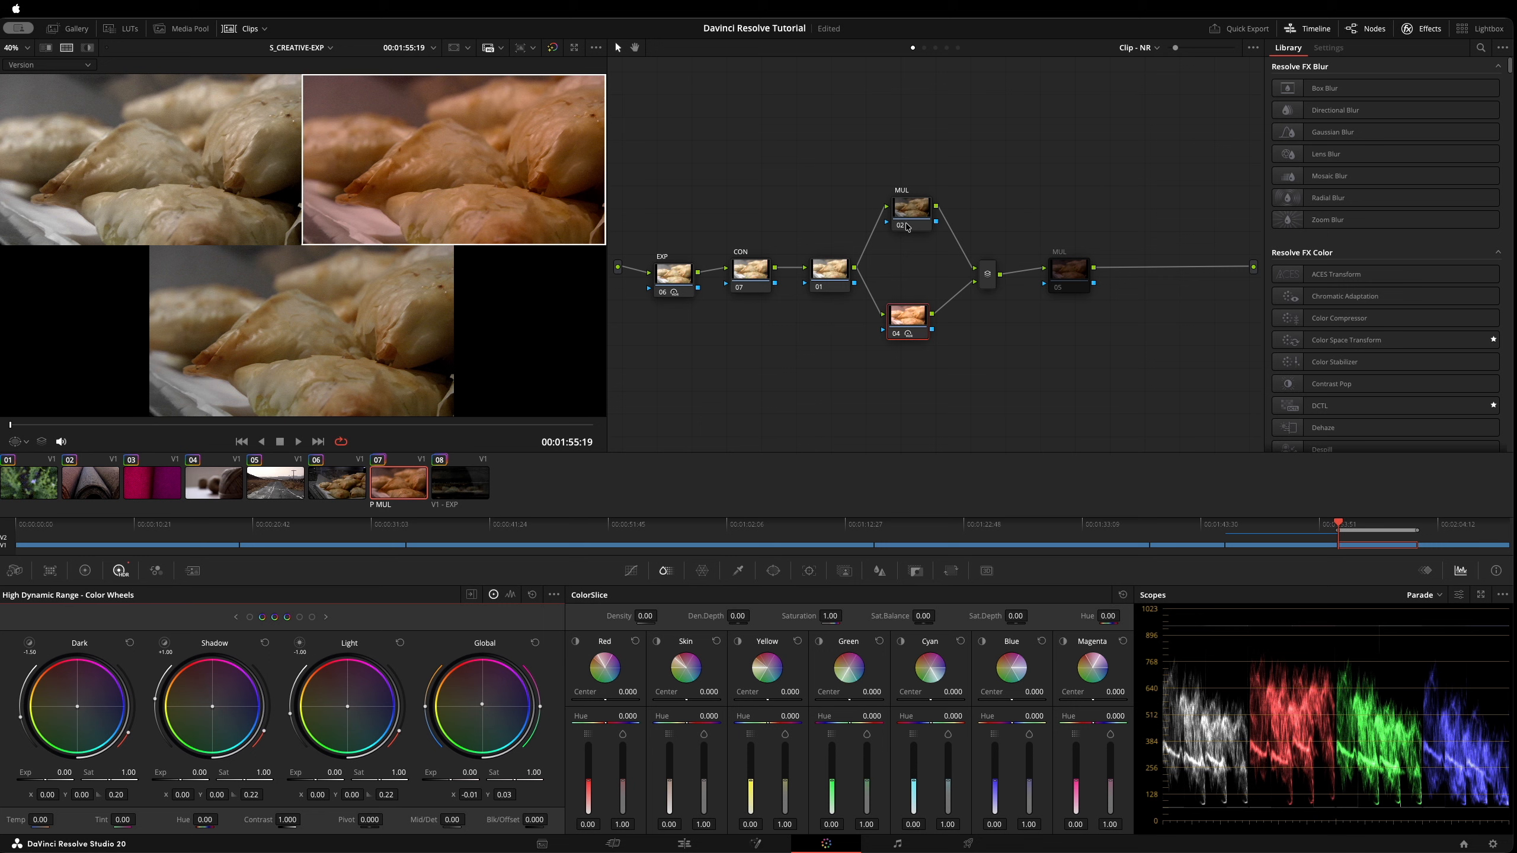
left_click(910, 208)
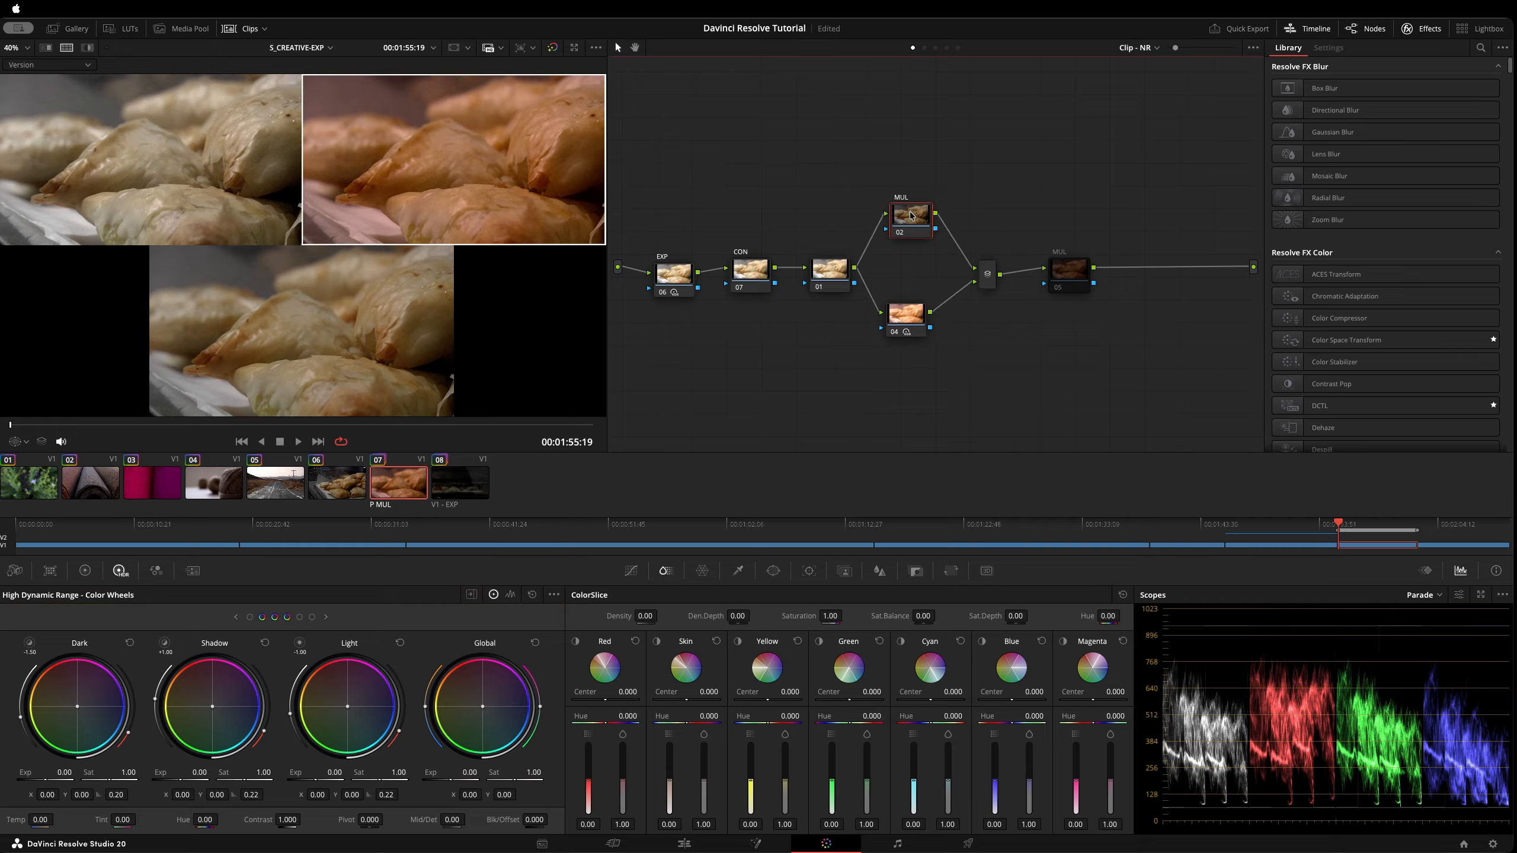
mouse_move(909, 208)
left_mouse_down()
mouse_move(909, 227)
mouse_move(909, 209)
left_mouse_up()
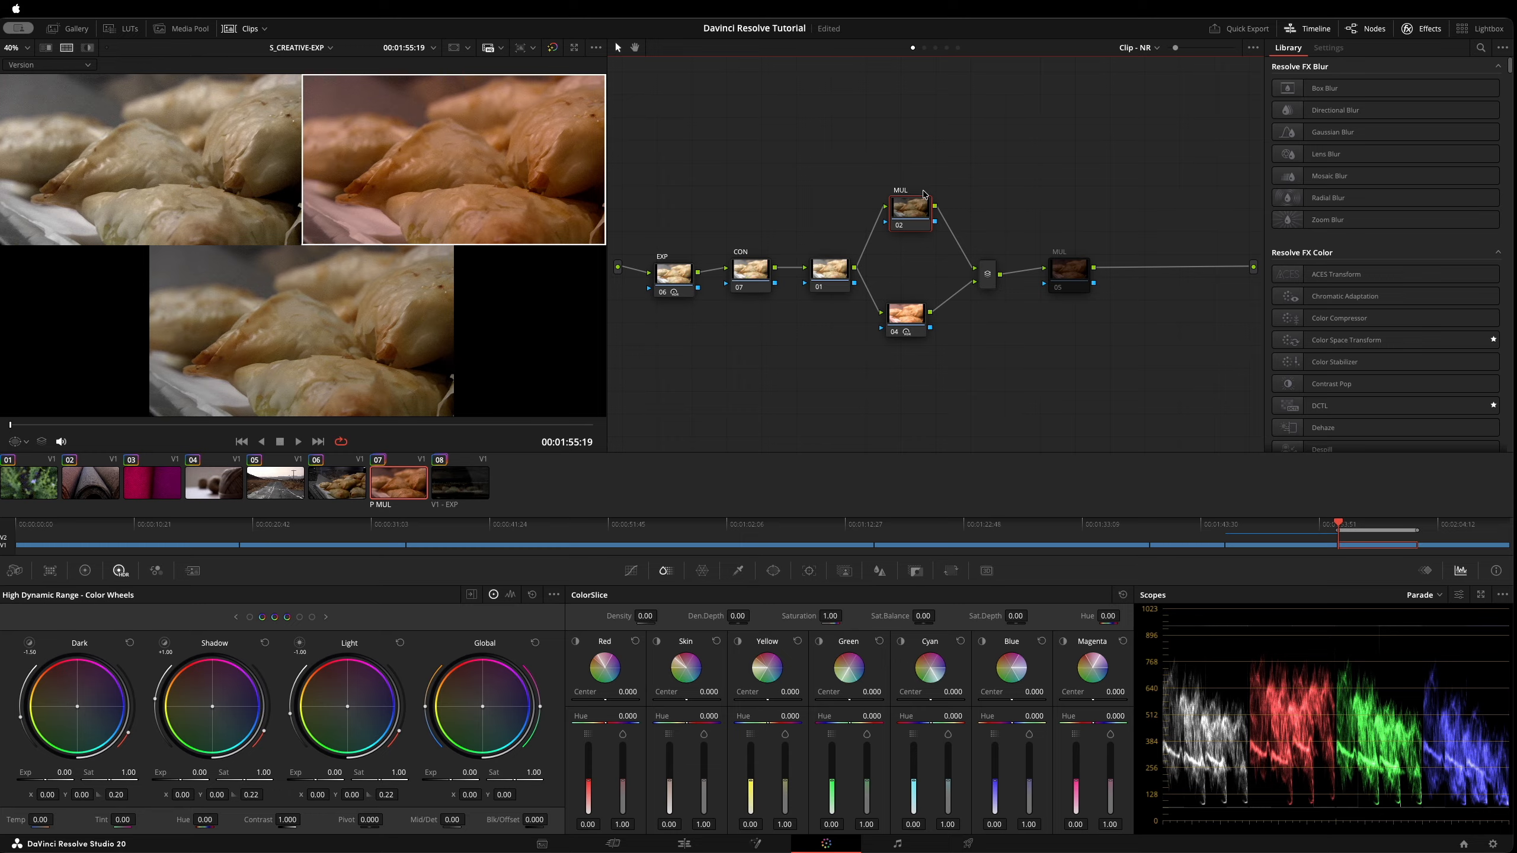
left_click_drag(913, 204, 912, 210)
mouse_move(1078, 274)
left_mouse_down()
mouse_move(1119, 281)
mouse_move(1101, 275)
left_mouse_up()
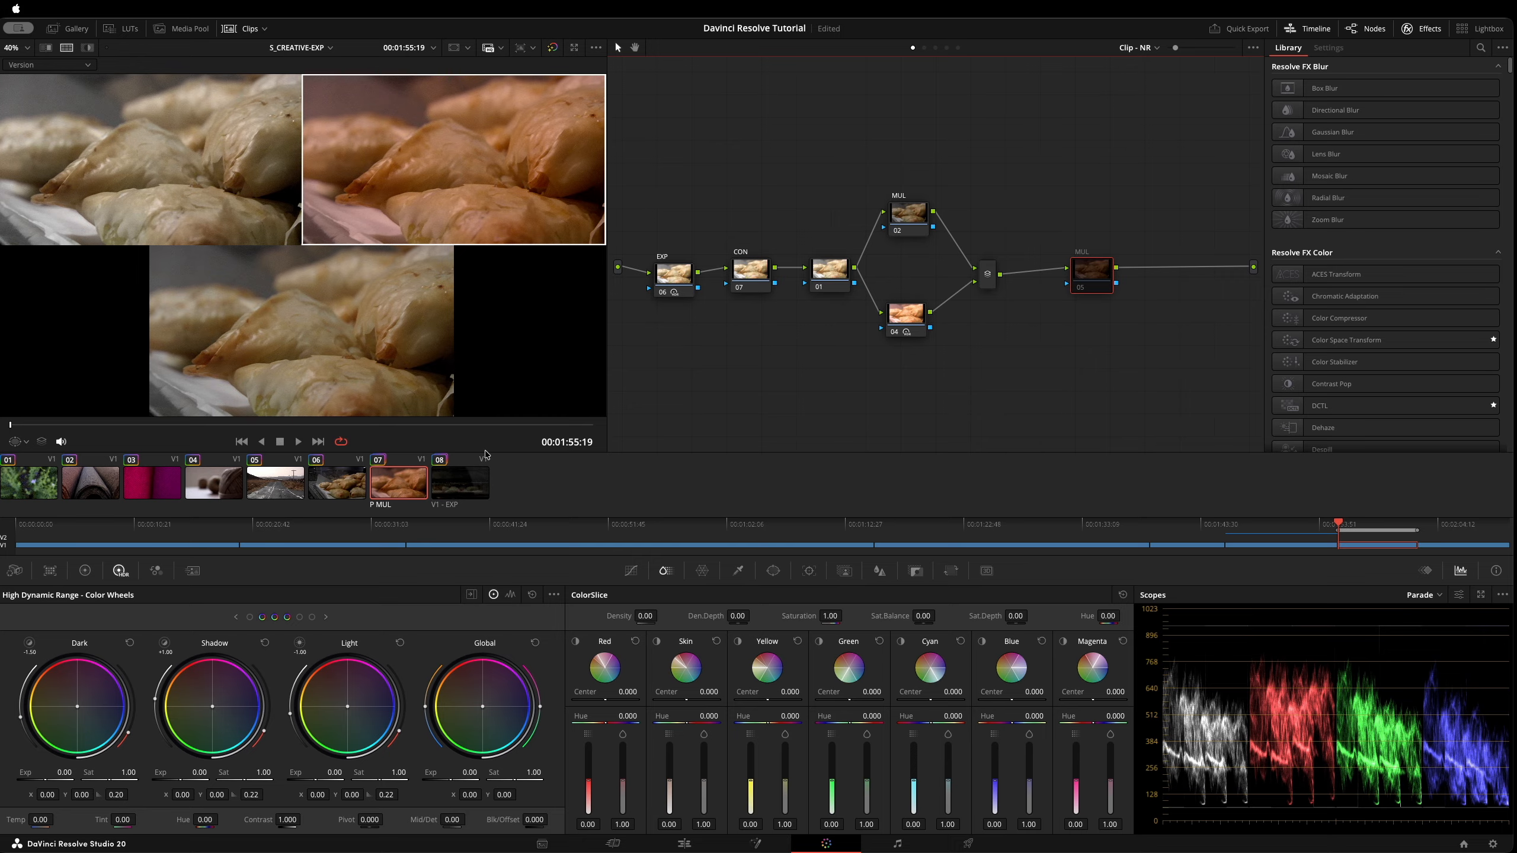
left_click(919, 225)
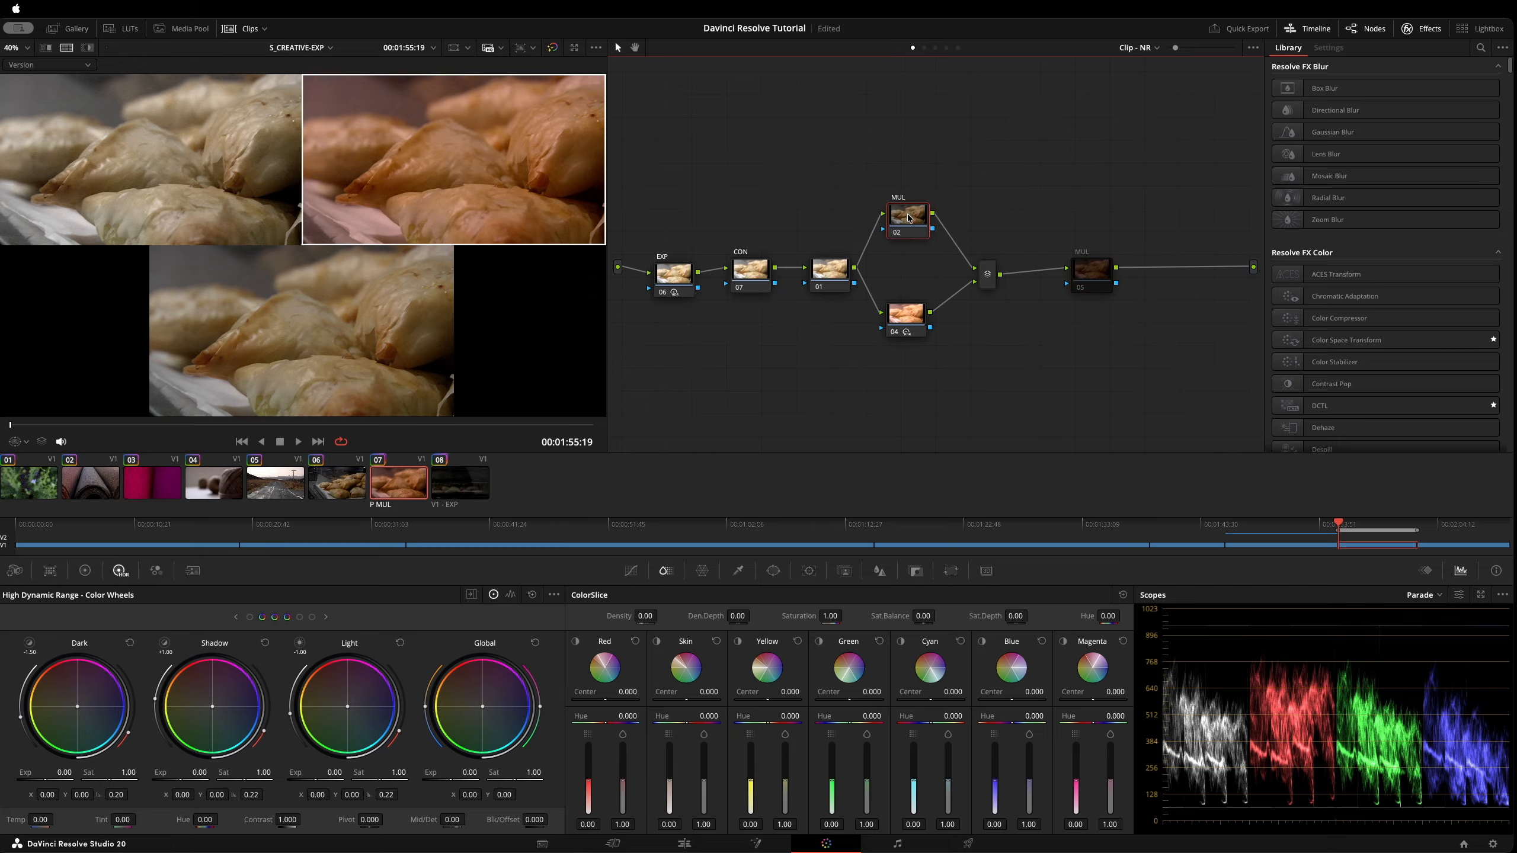
left_click_drag(912, 213, 912, 219)
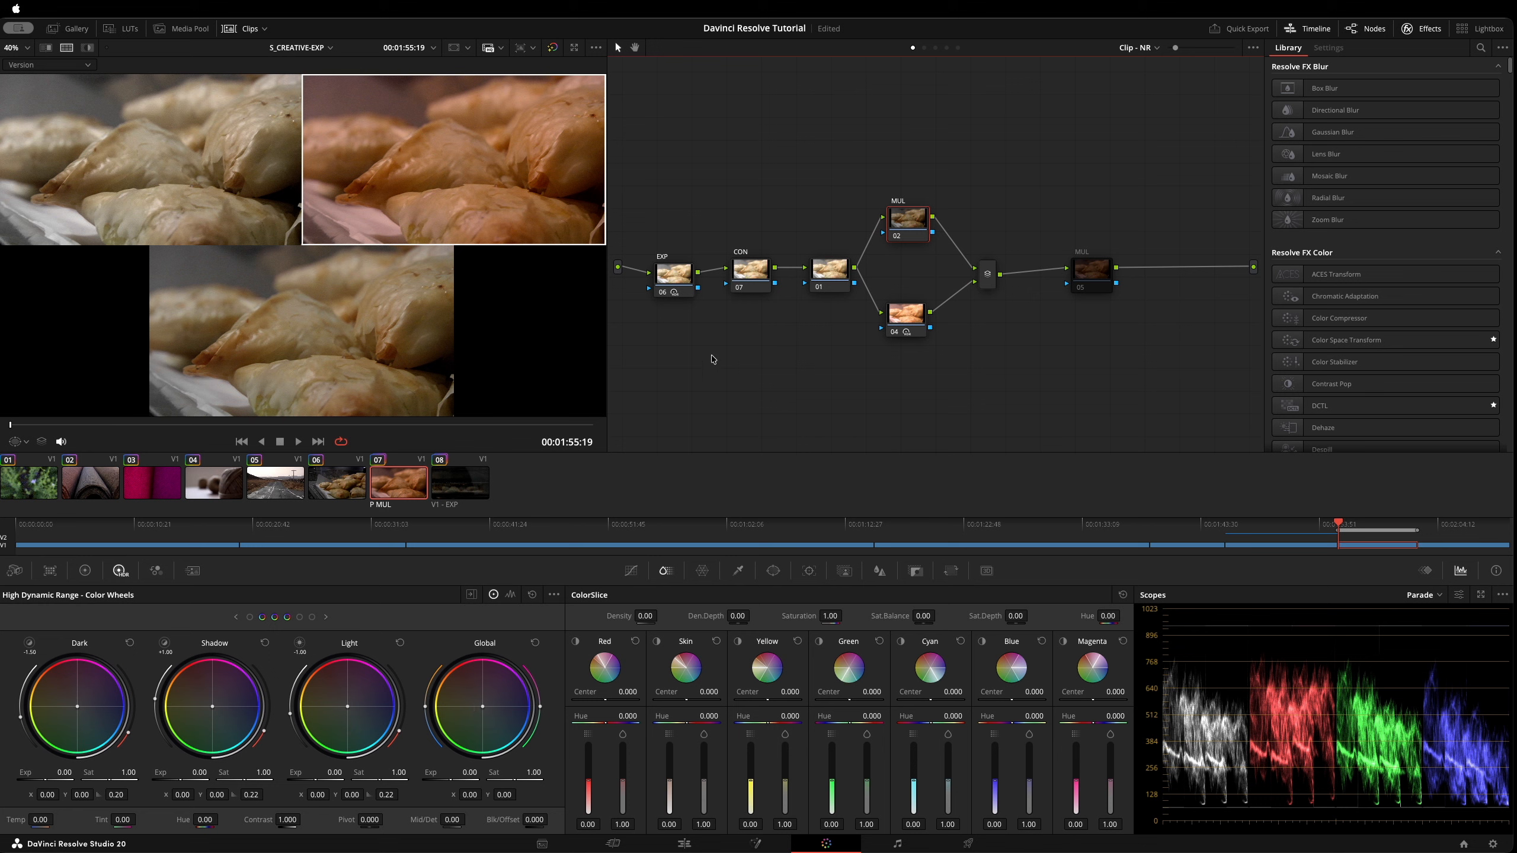
Check which composite mode is assigned to the upper MUL node in the P MUL version.
left_click_drag(671, 275, 746, 276)
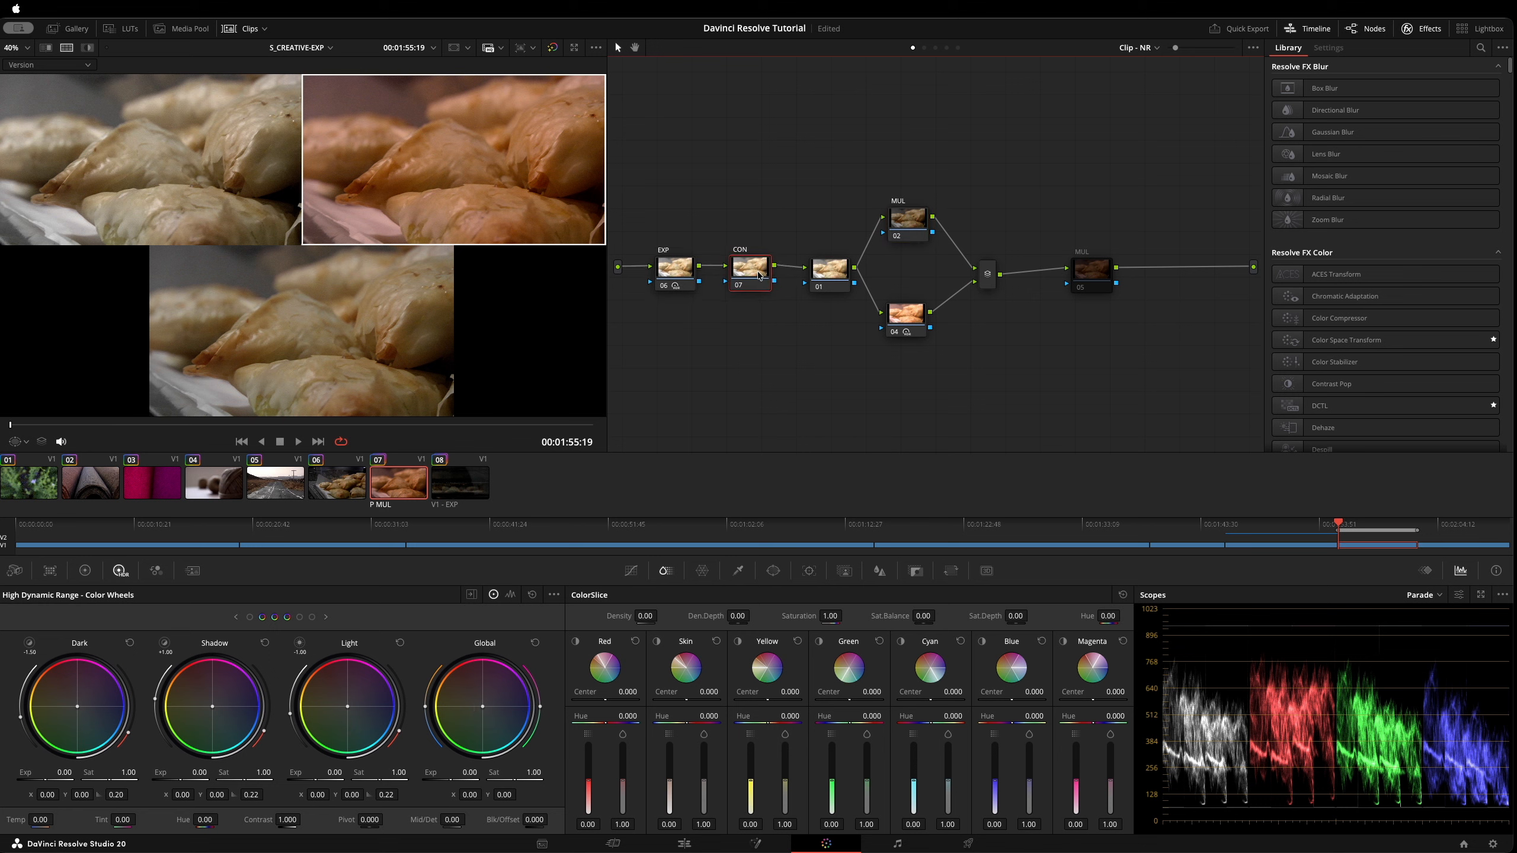
left_click(906, 223)
key("super+s")
right_click(905, 228)
mouse_move(968, 423)
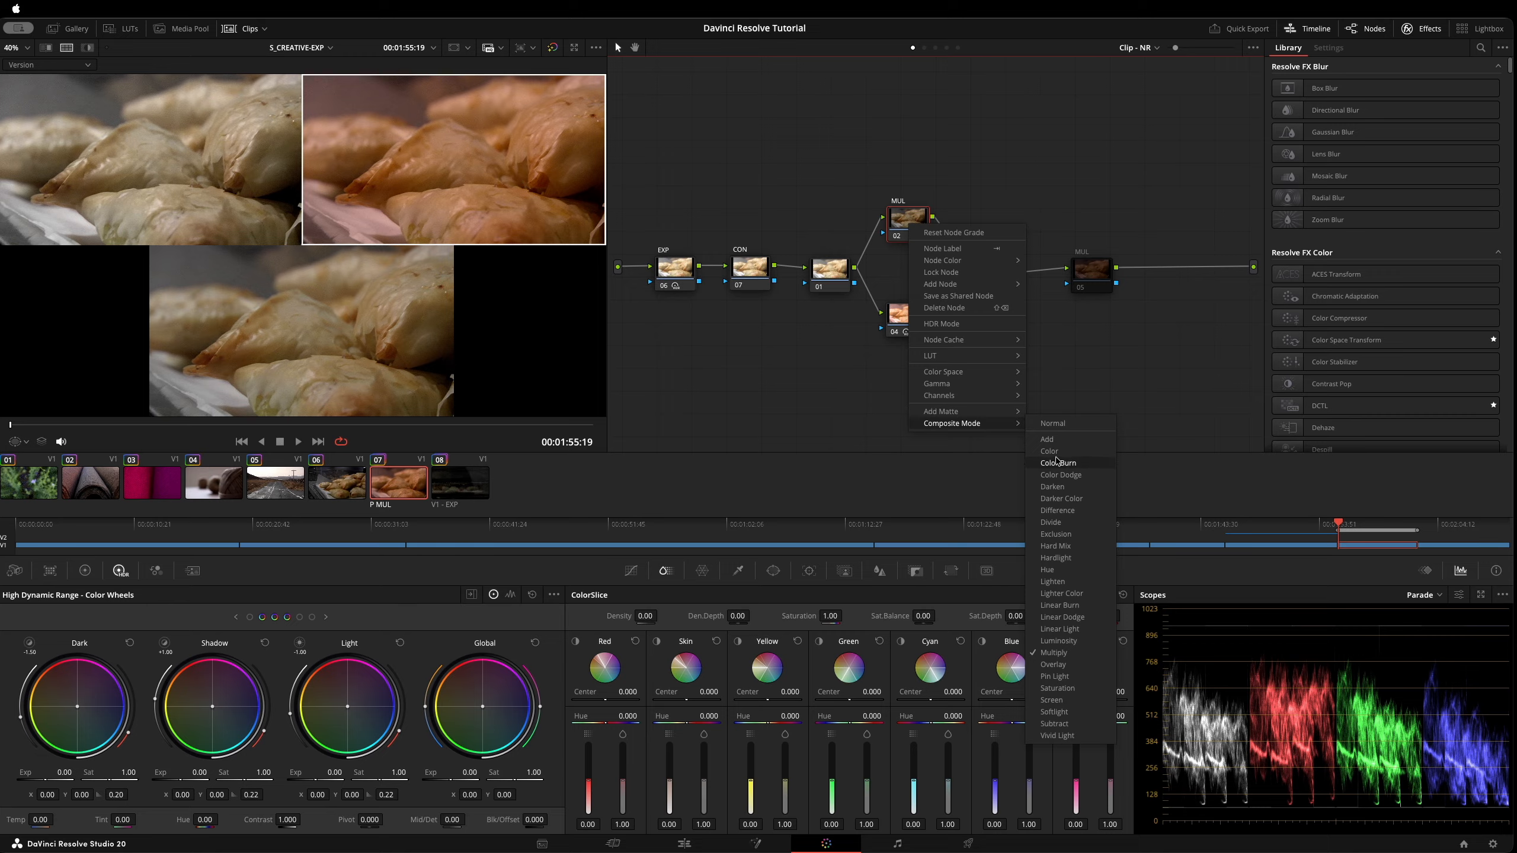
left_click(803, 451)
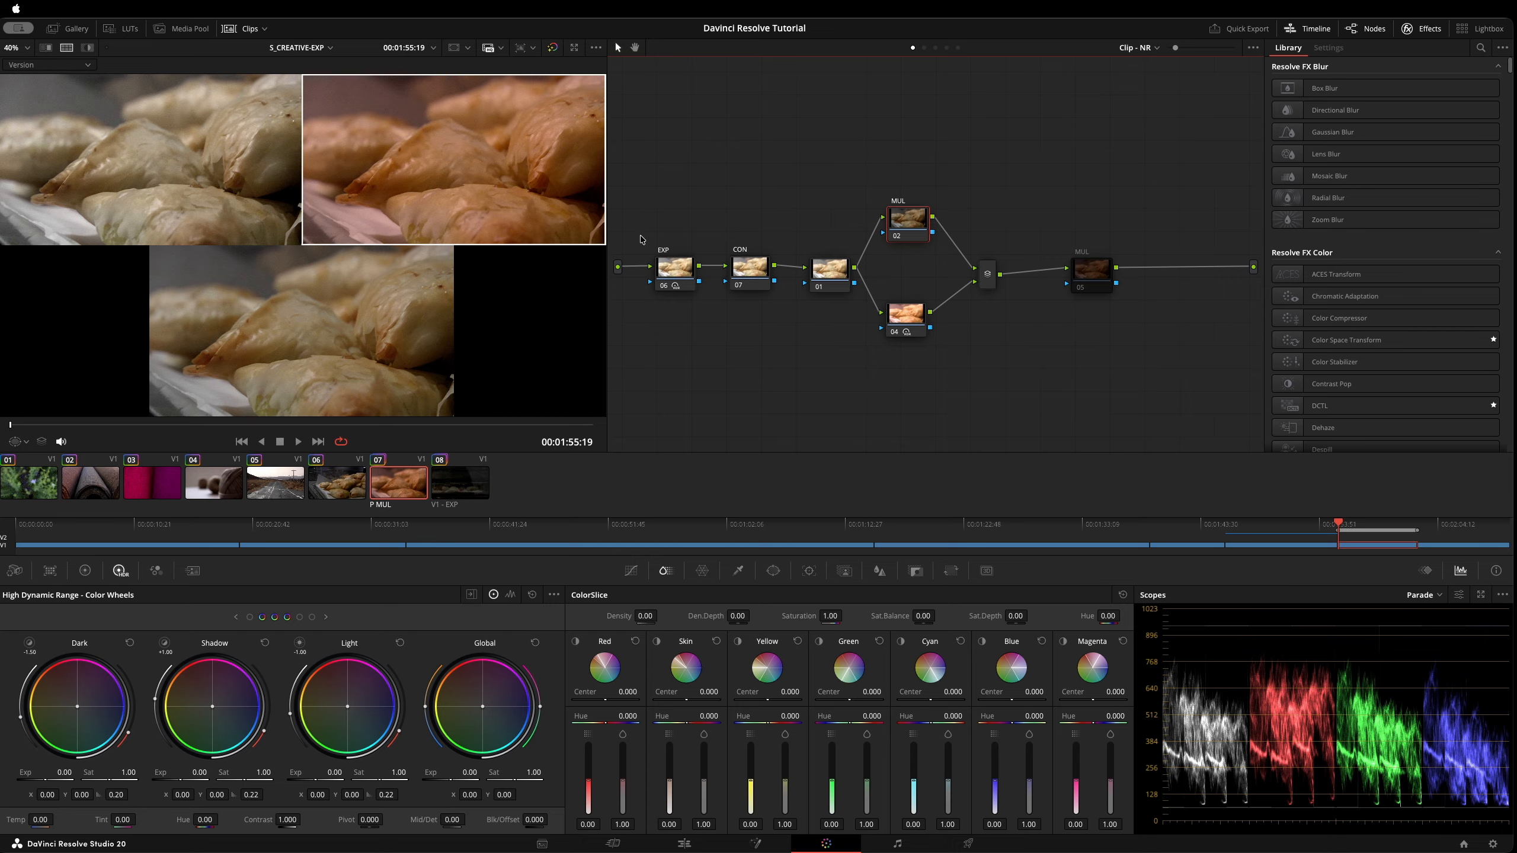
Try resetting the grade of node 04 and raising the EXP node's Global exposure to 2.97 in the P MUL version.
left_click_drag(670, 275, 670, 278)
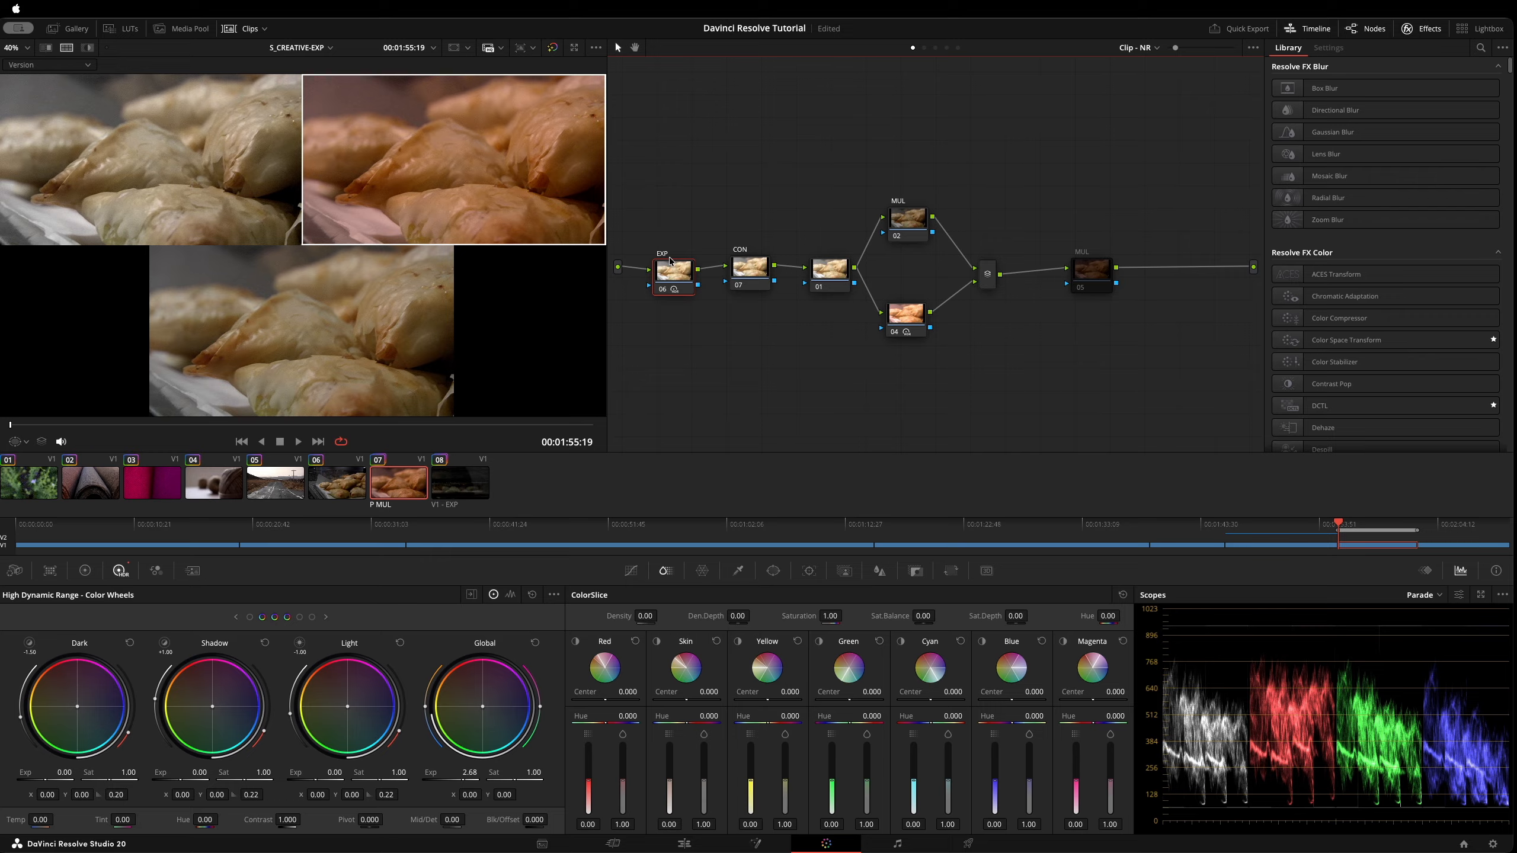
left_click(913, 318)
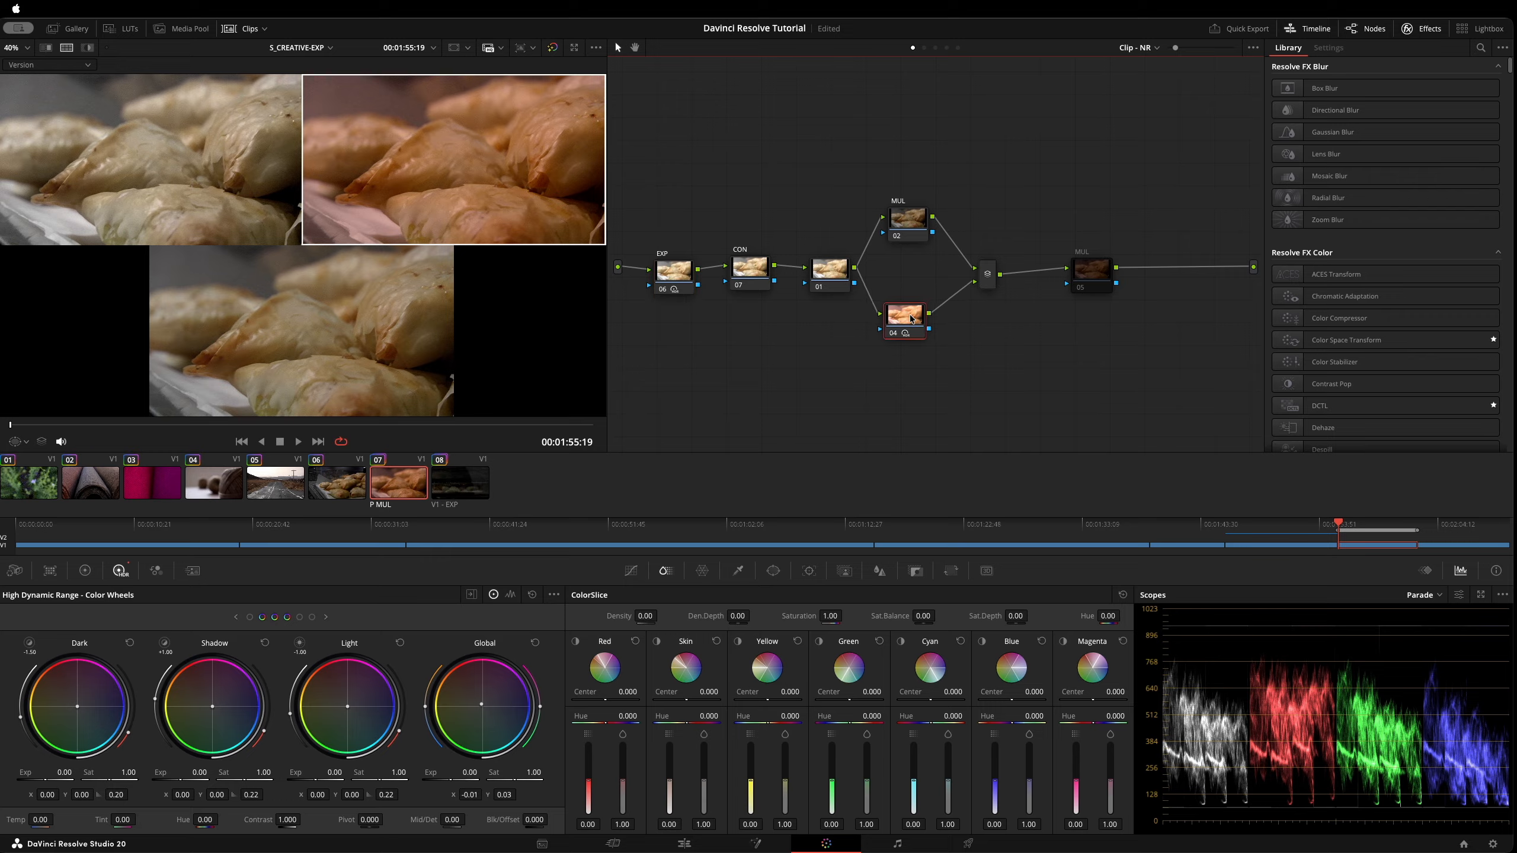
right_click(912, 319)
left_click(961, 326)
left_click(670, 291)
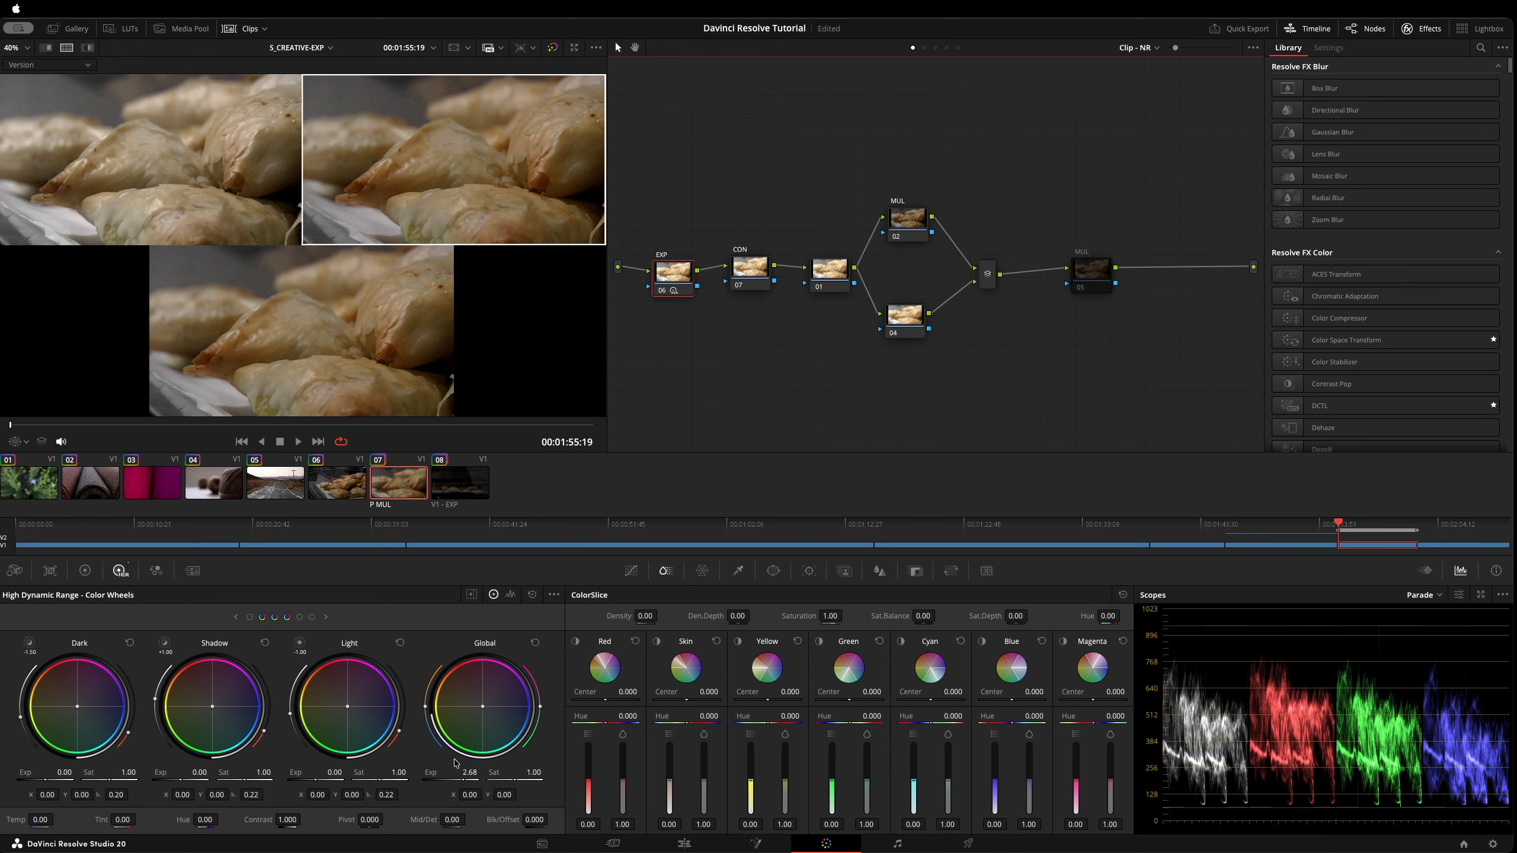
mouse_move(458, 777)
left_mouse_down()
mouse_move(441, 778)
mouse_move(473, 778)
left_mouse_up()
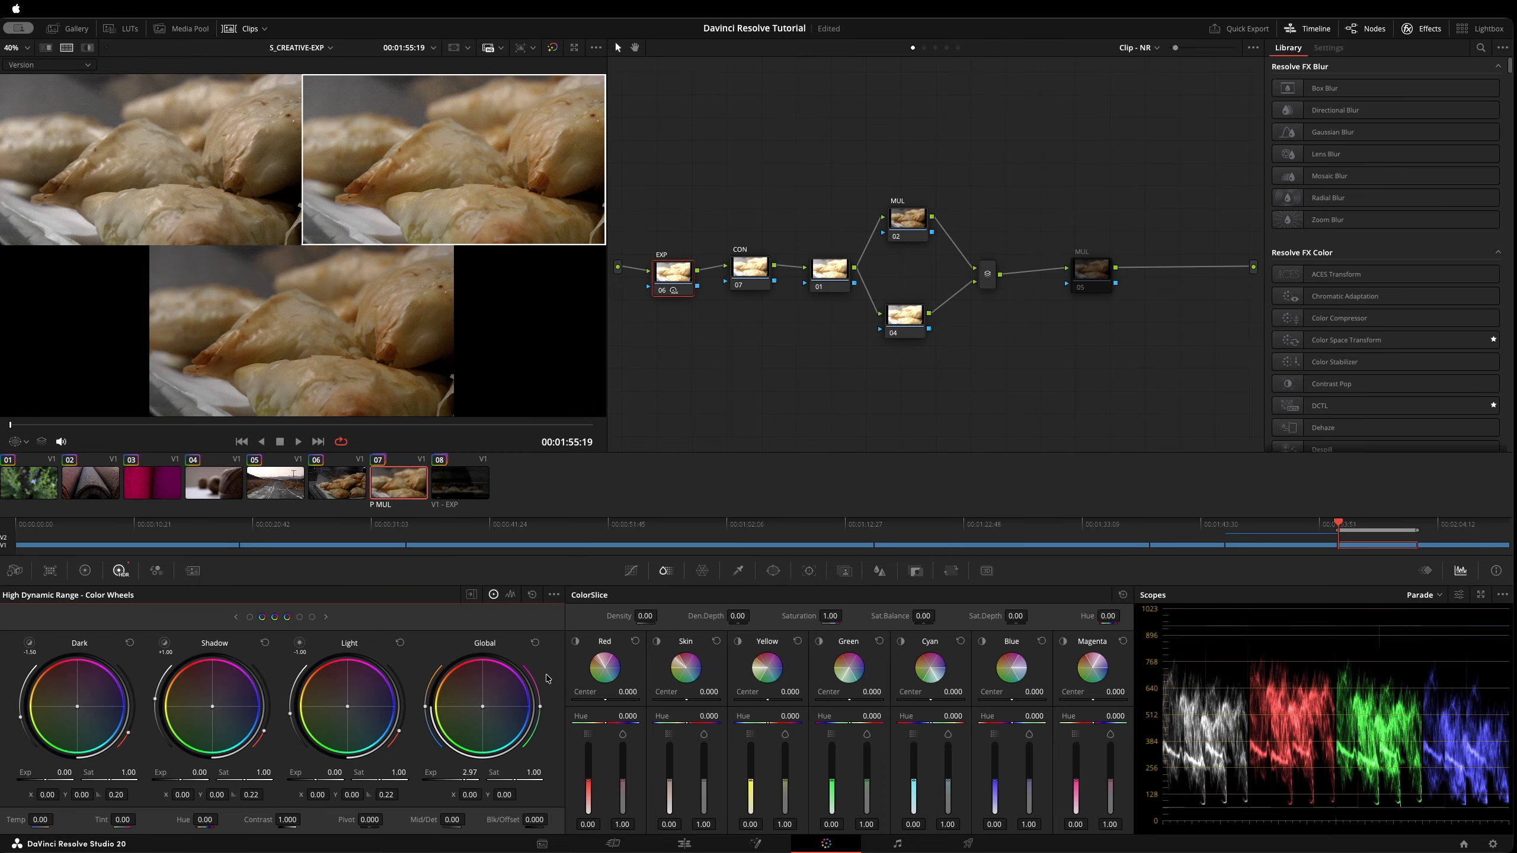
left_click_drag(520, 708, 520, 708)
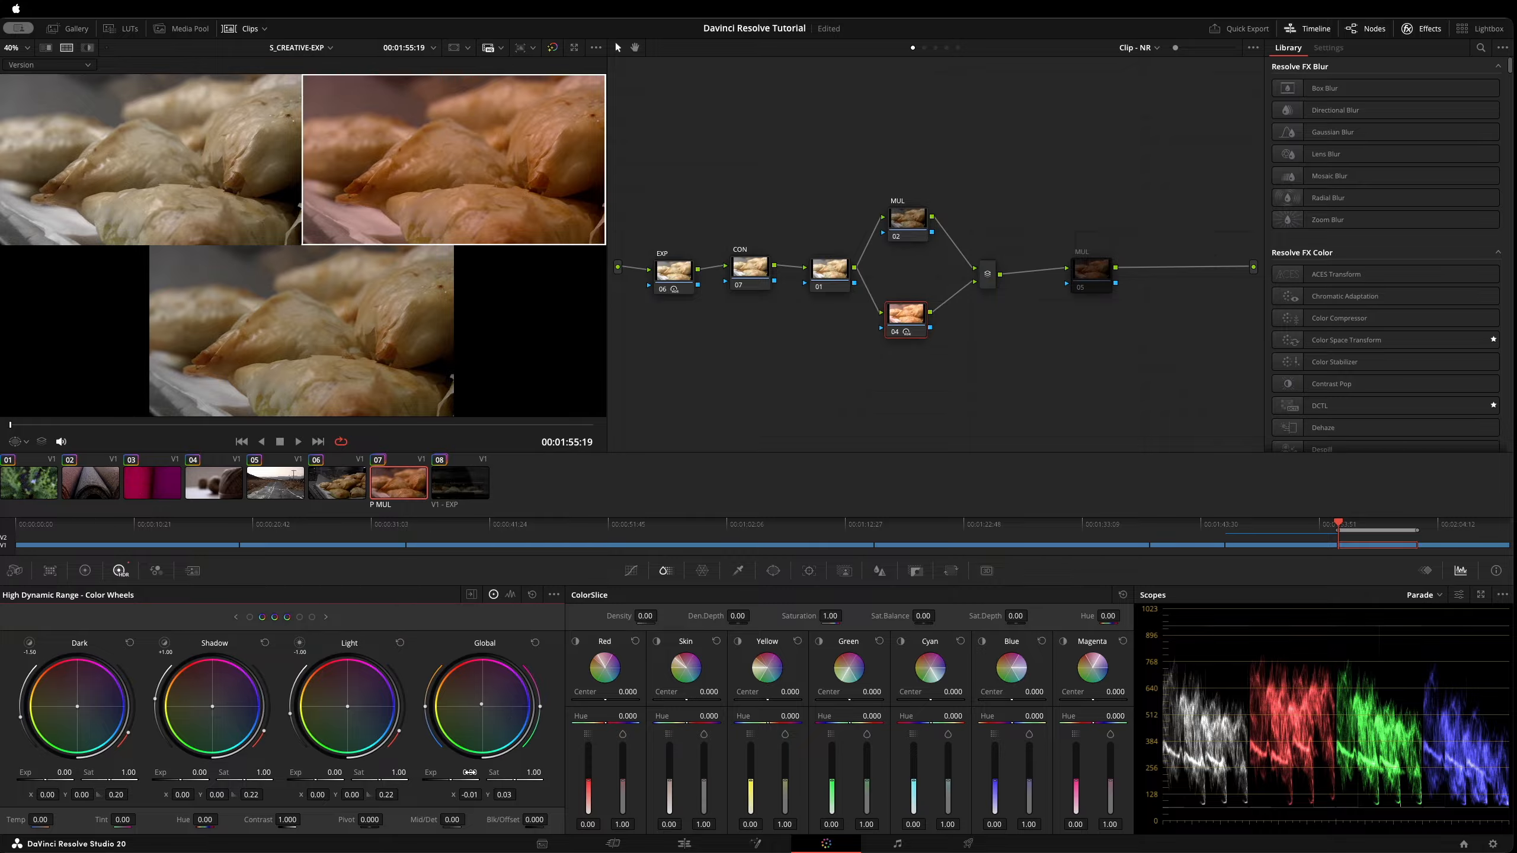
Reset the node grade of node 04 in the P MUL version.
left_click(894, 323)
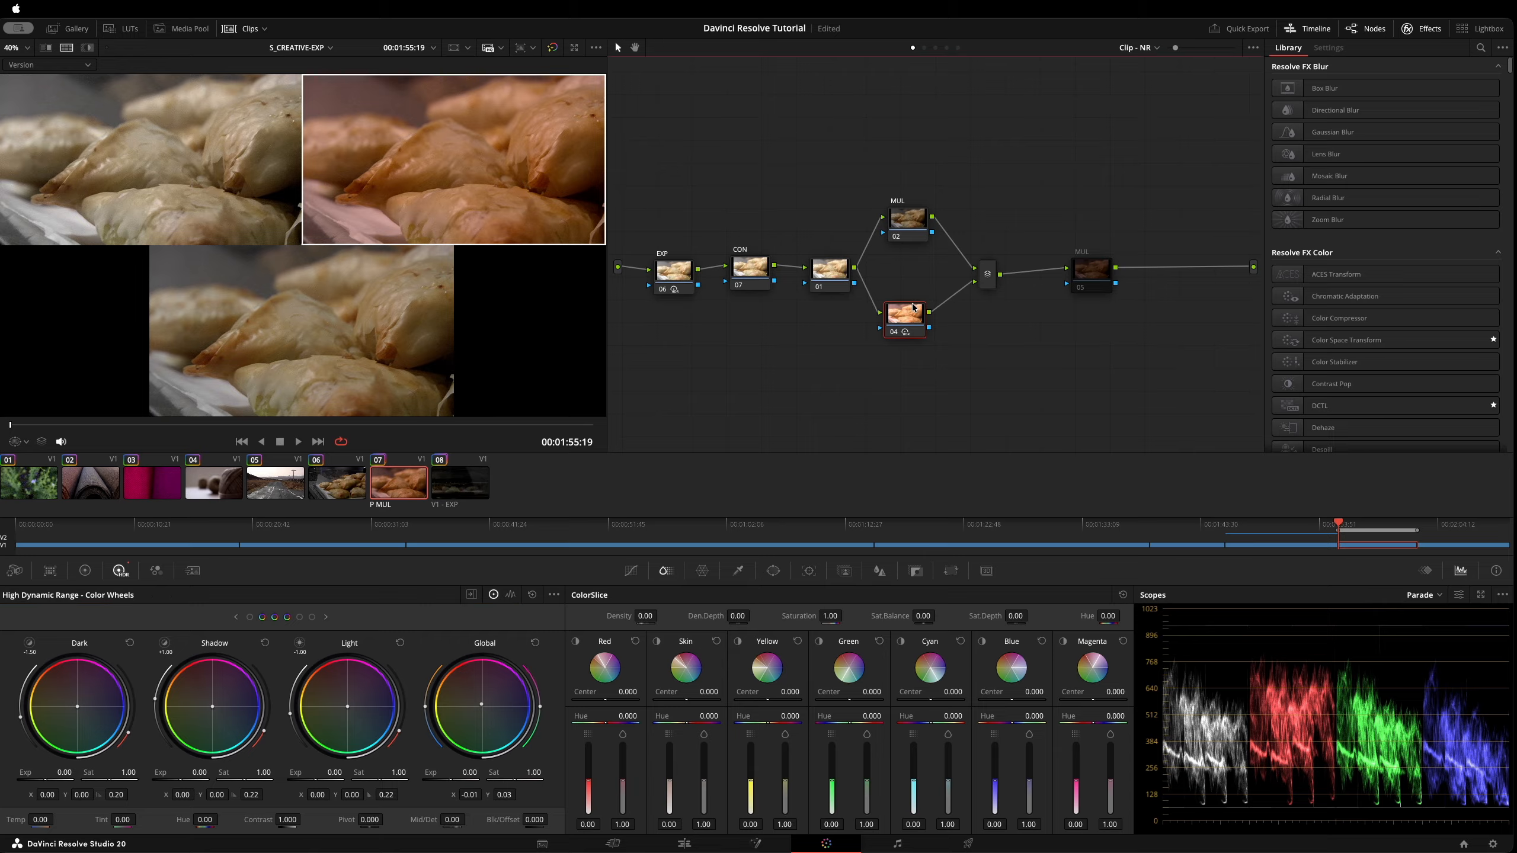
right_click(913, 308)
left_click(935, 315)
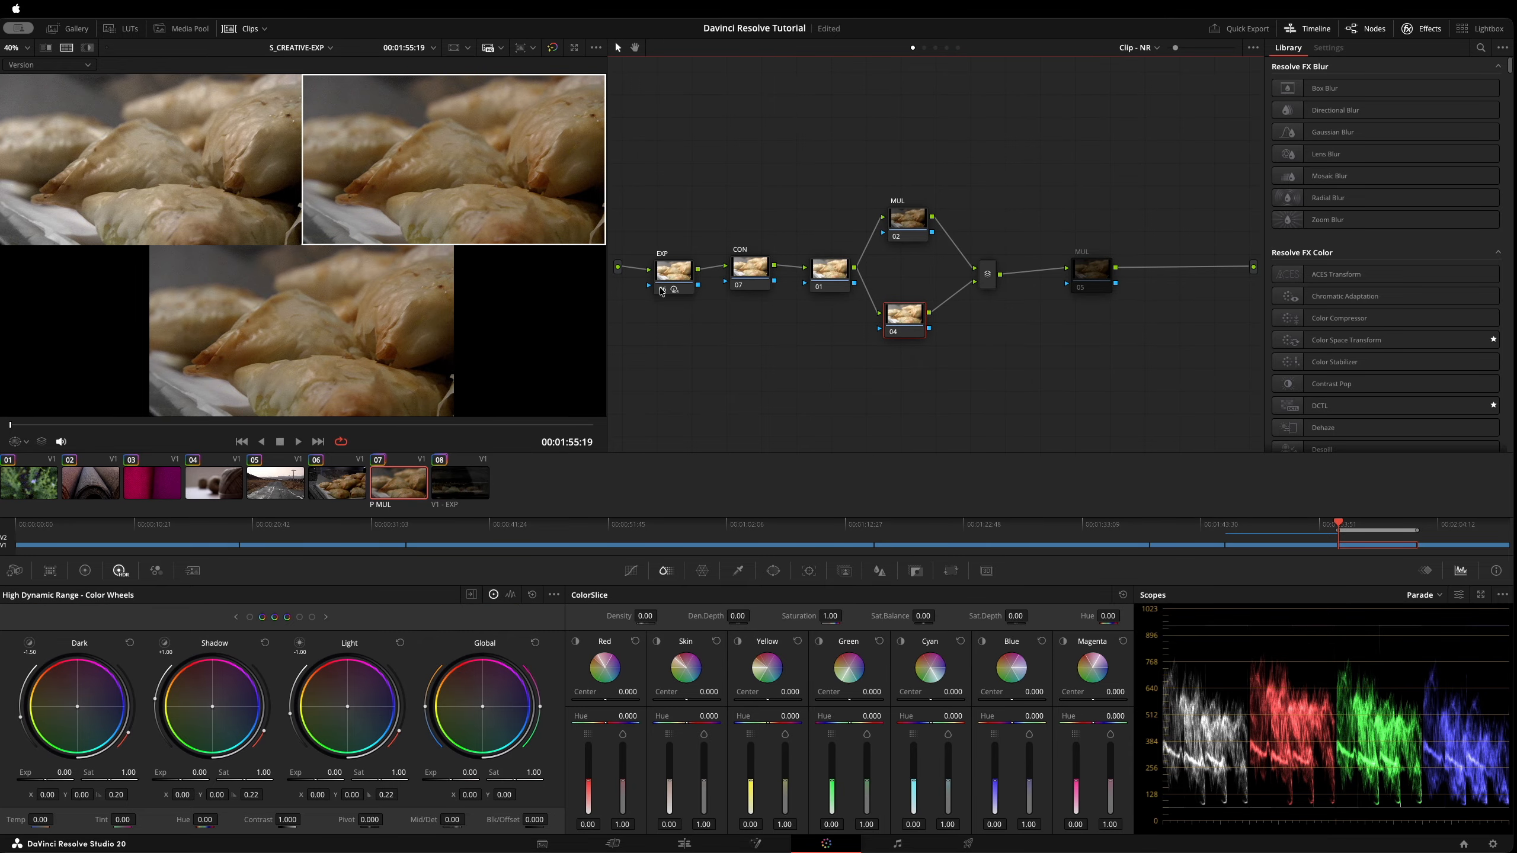
Try lowering the EXP node's Global exposure to 1.31 in the P MUL version and undo the change.
left_click(661, 292)
left_click_drag(465, 782, 461, 781)
key("super+z")
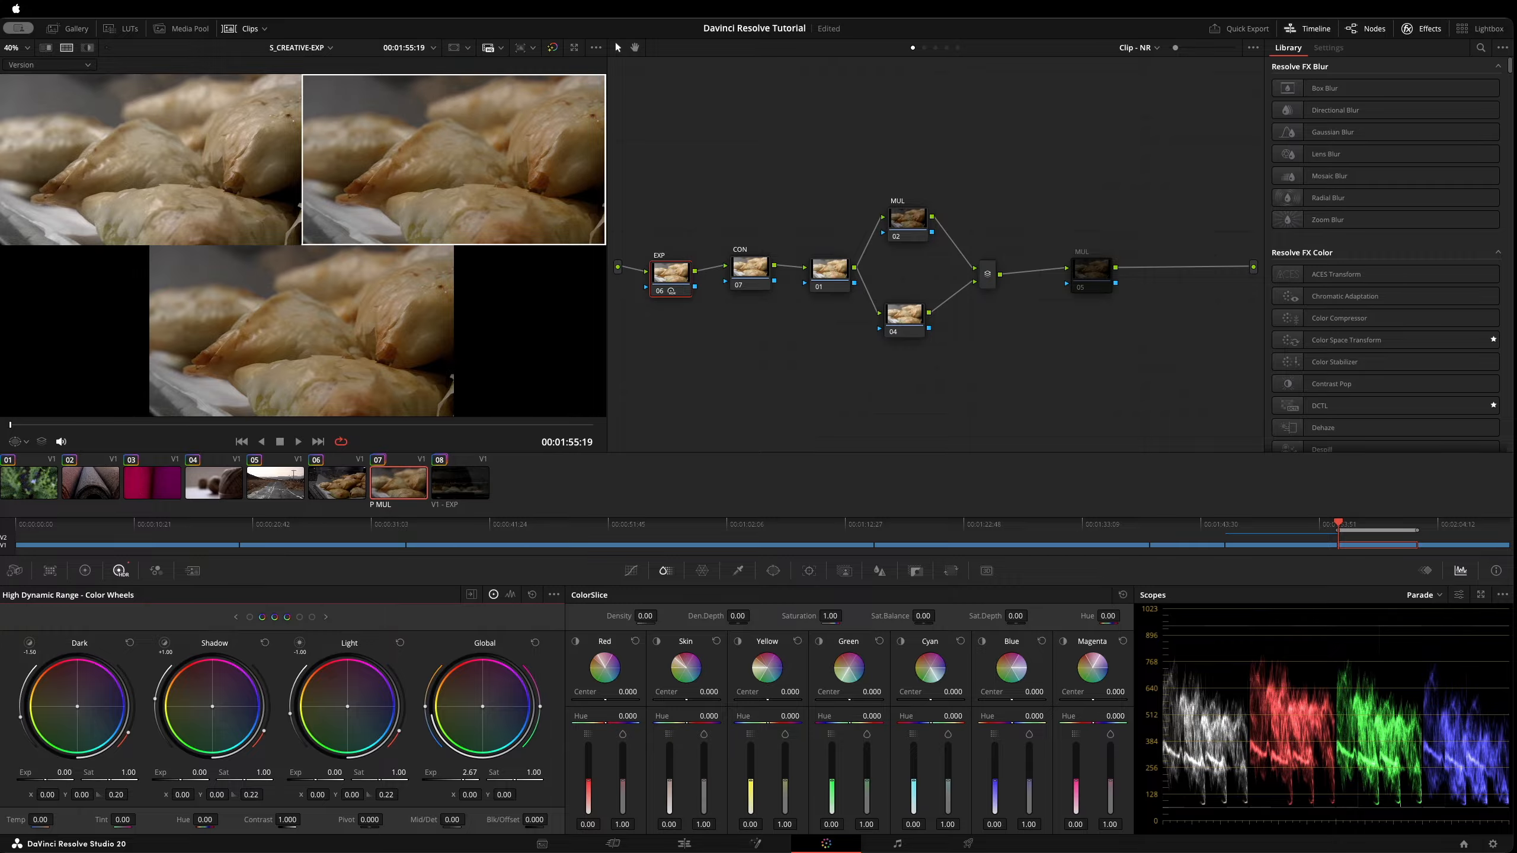
double_click(469, 775)
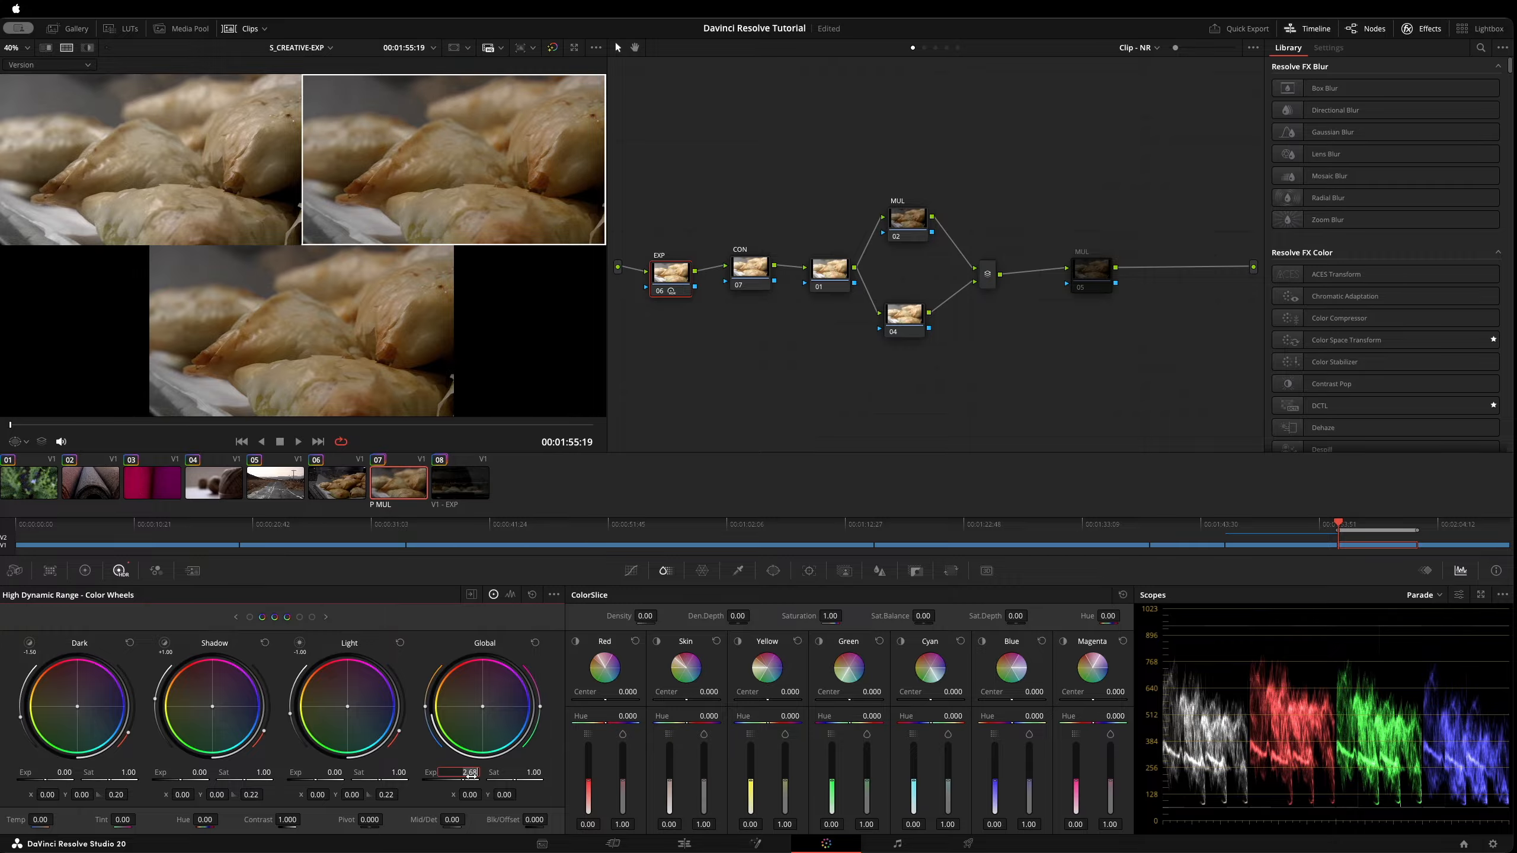
type("1.31")
key("Return")
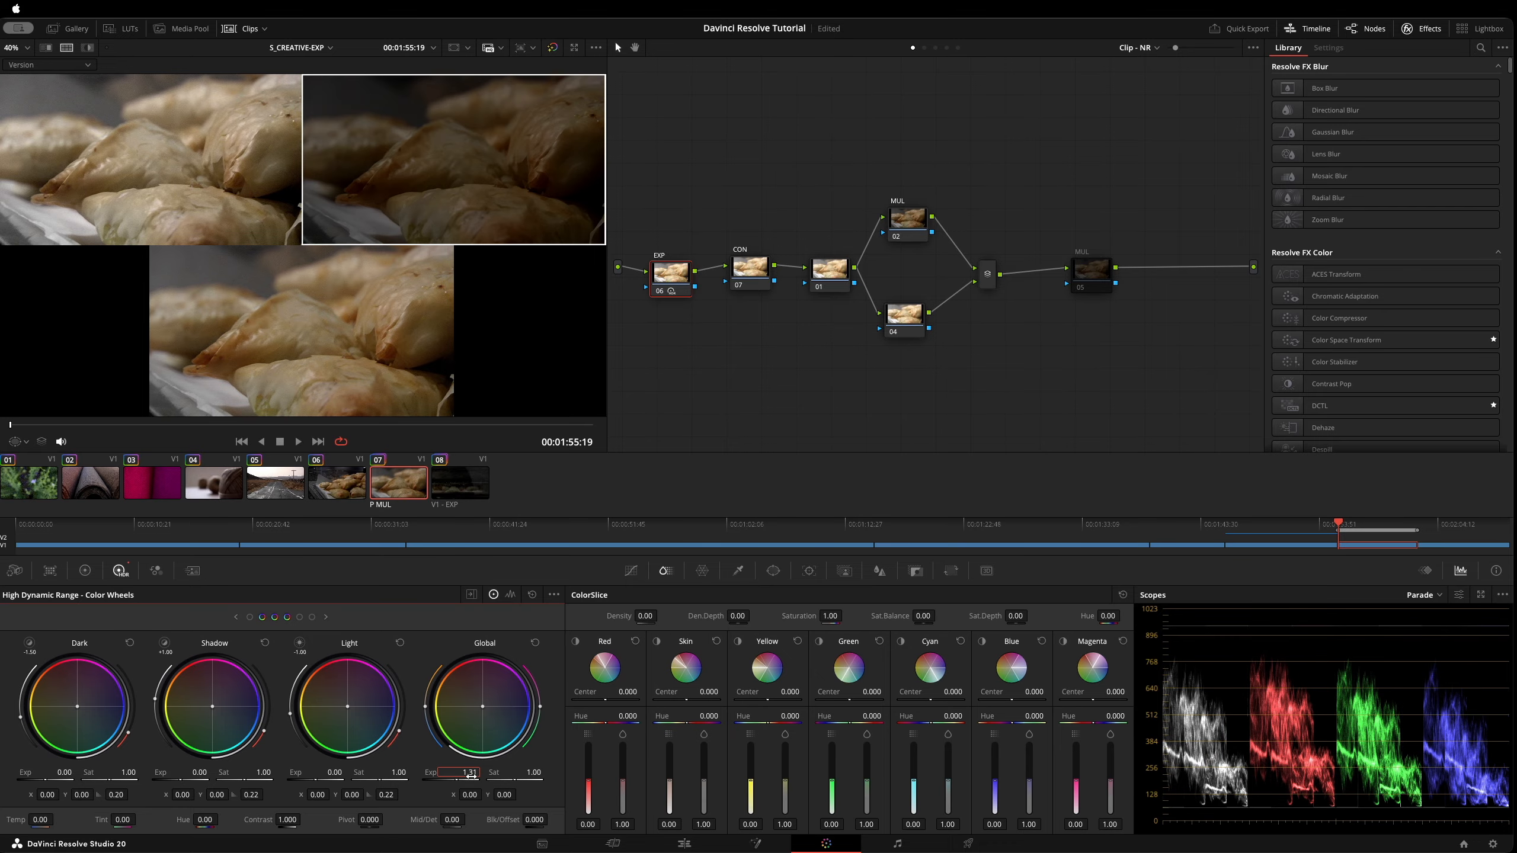
left_click(676, 283)
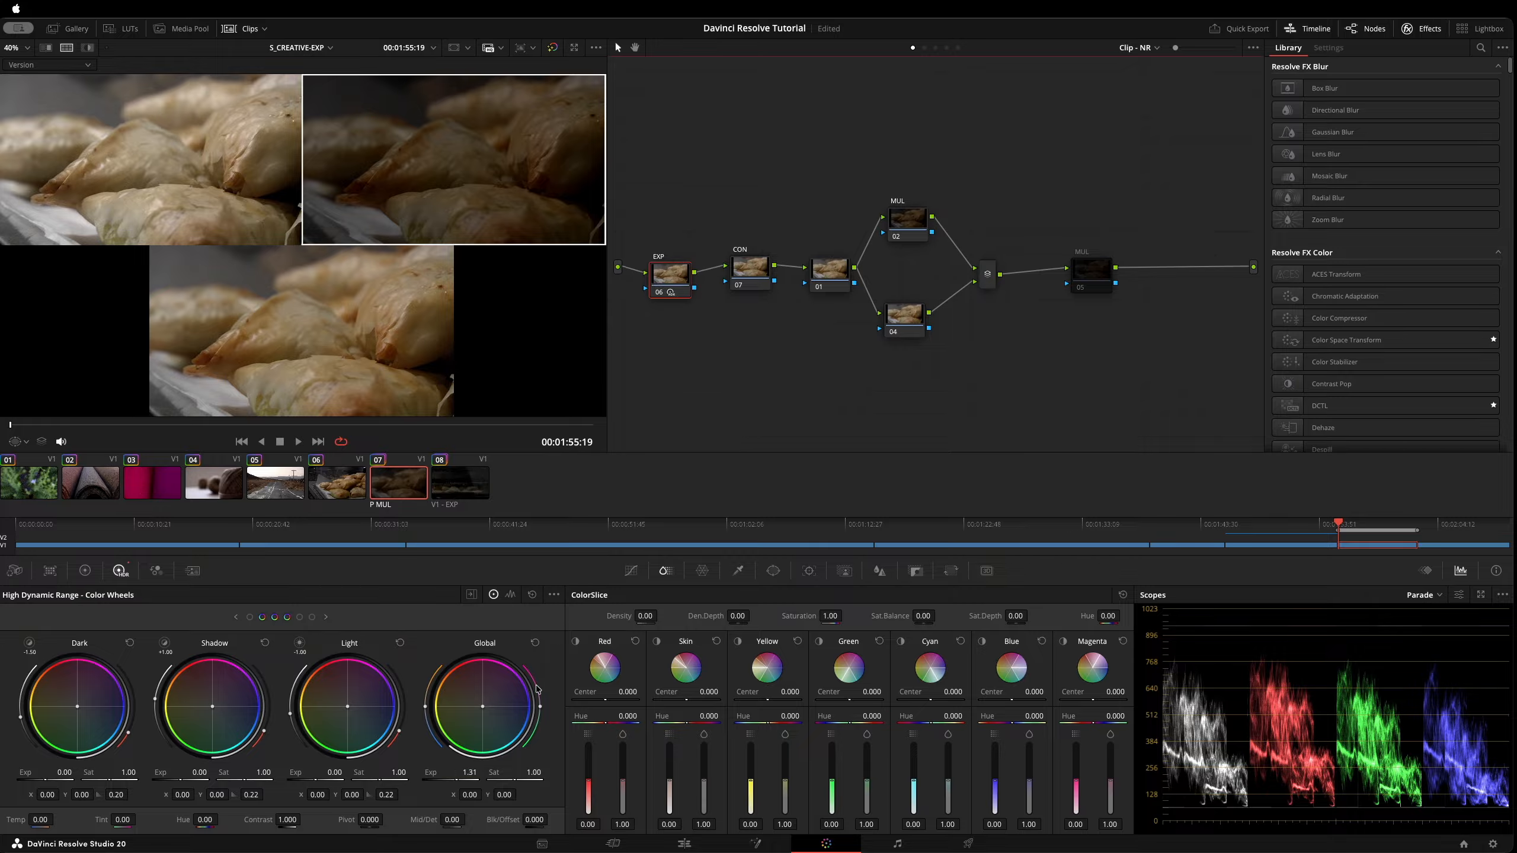
key("super+z")
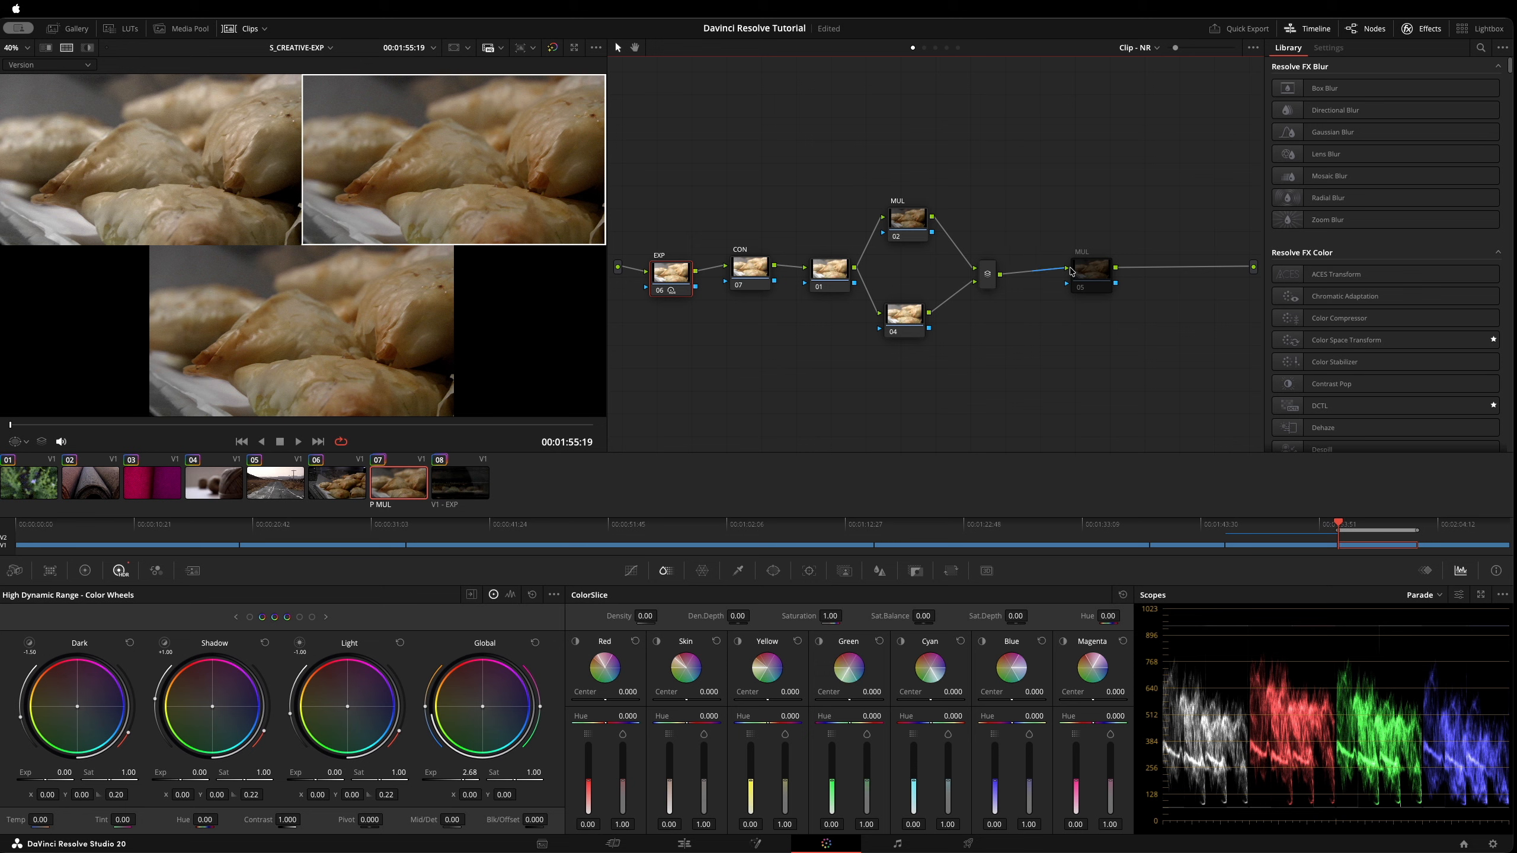
Compare the EXP node's Global exposure between the S MUL, P MUL and EXP versions.
left_click(1085, 272)
left_click(314, 359)
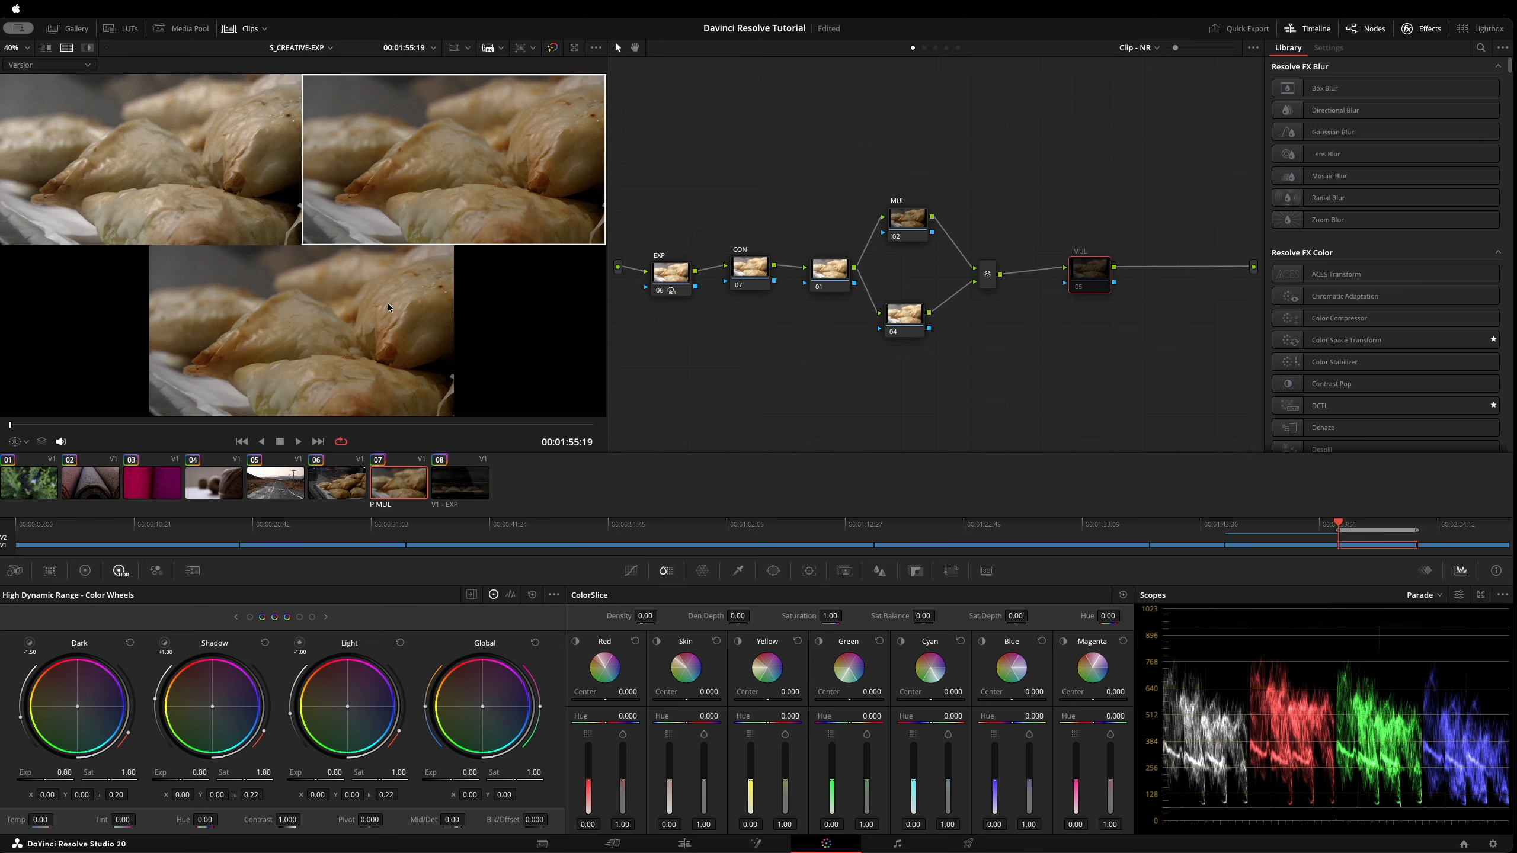
left_click(374, 388)
left_click(678, 285)
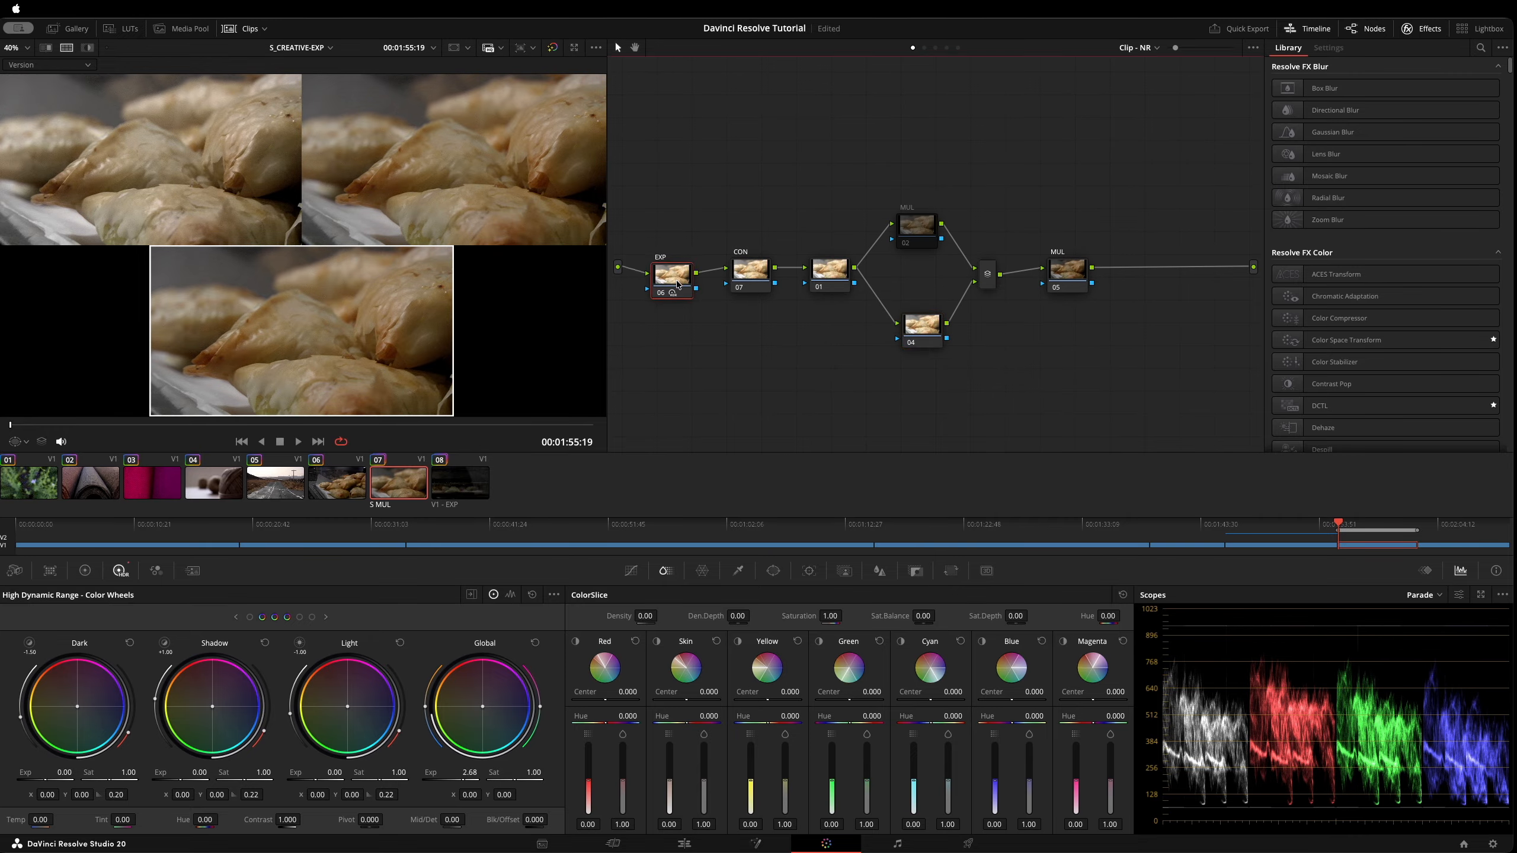
left_click(470, 773)
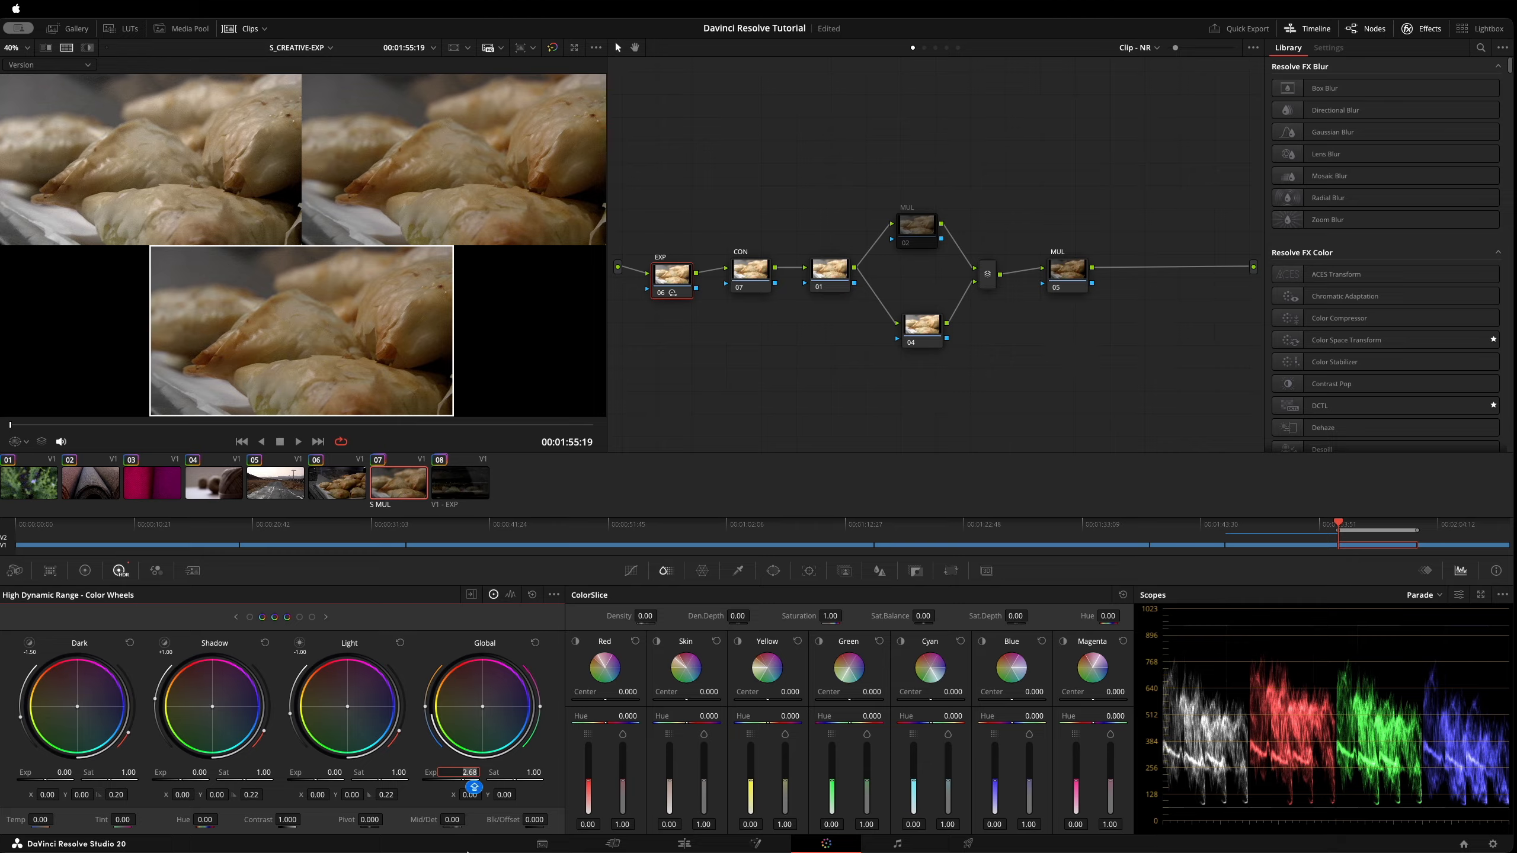
left_click(550, 240)
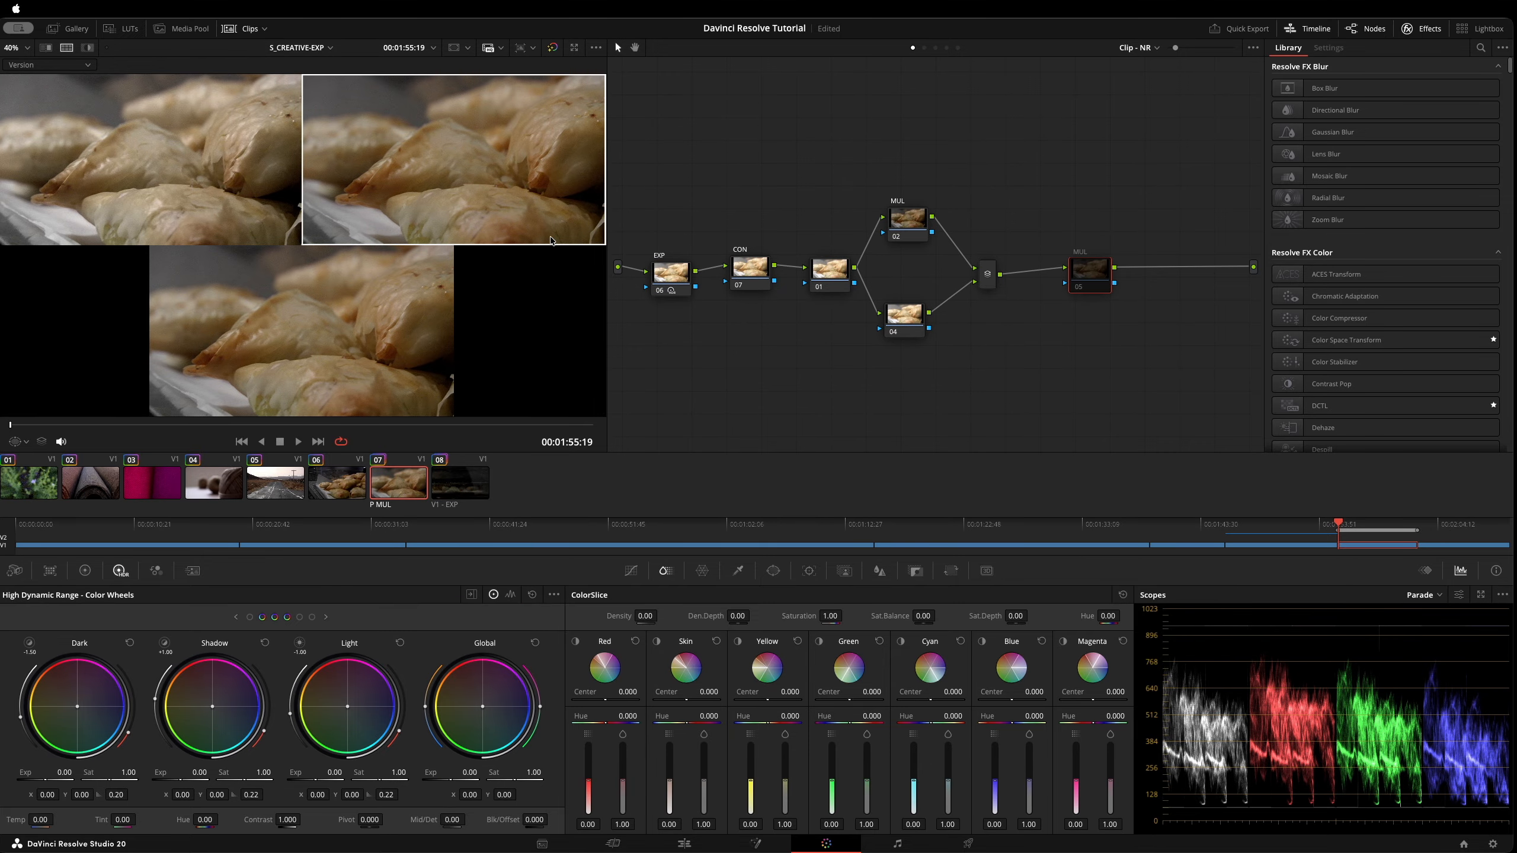
left_click(678, 272)
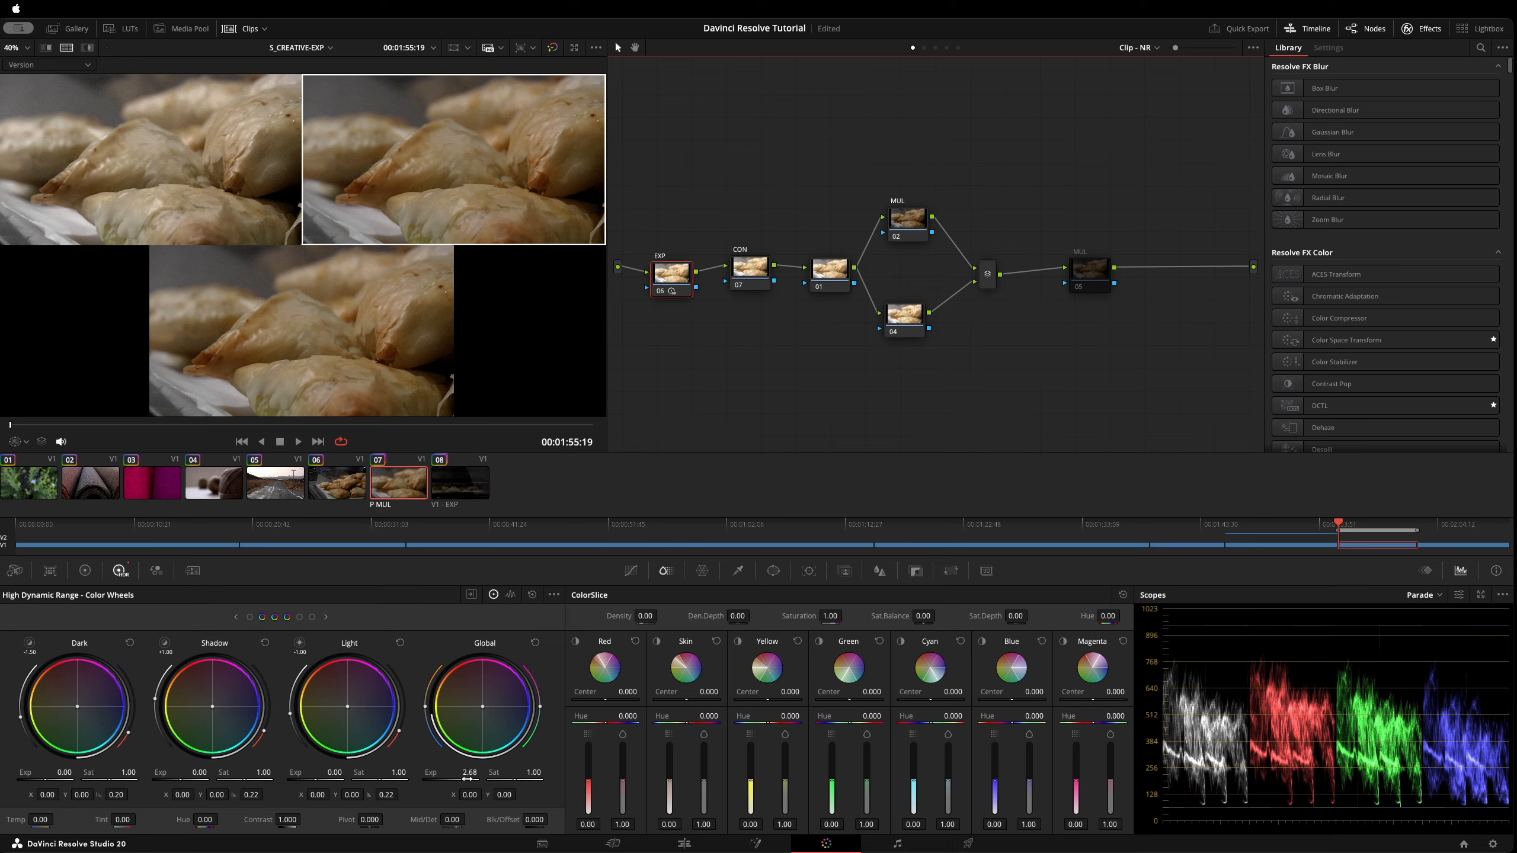
left_click(221, 158)
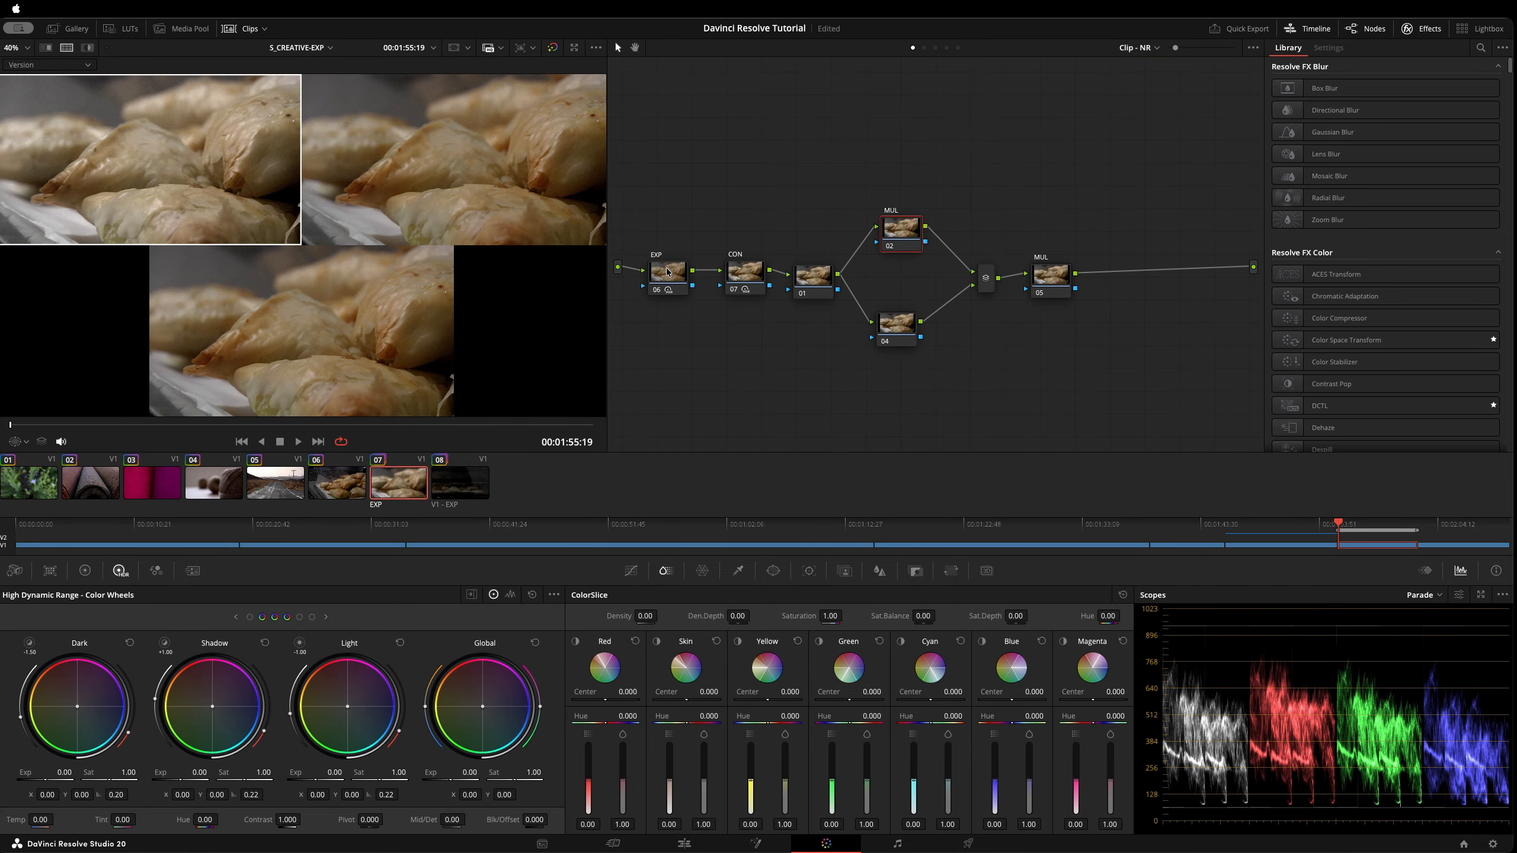
left_click_drag(668, 273, 673, 266)
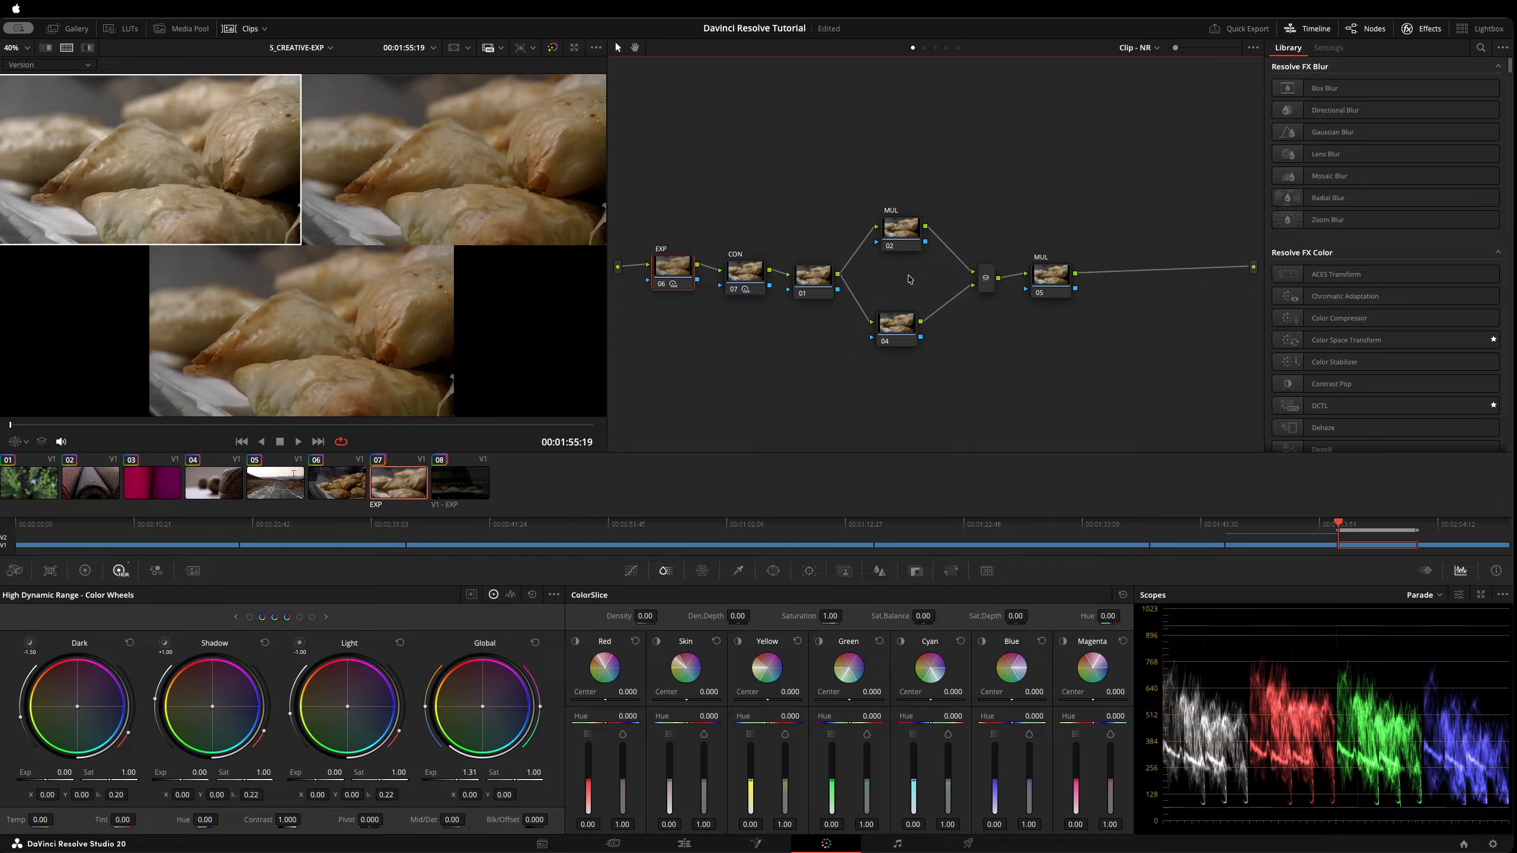
Disable the upper MUL node and the final MUL node in the EXP version.
left_click(895, 245)
left_click(1047, 289)
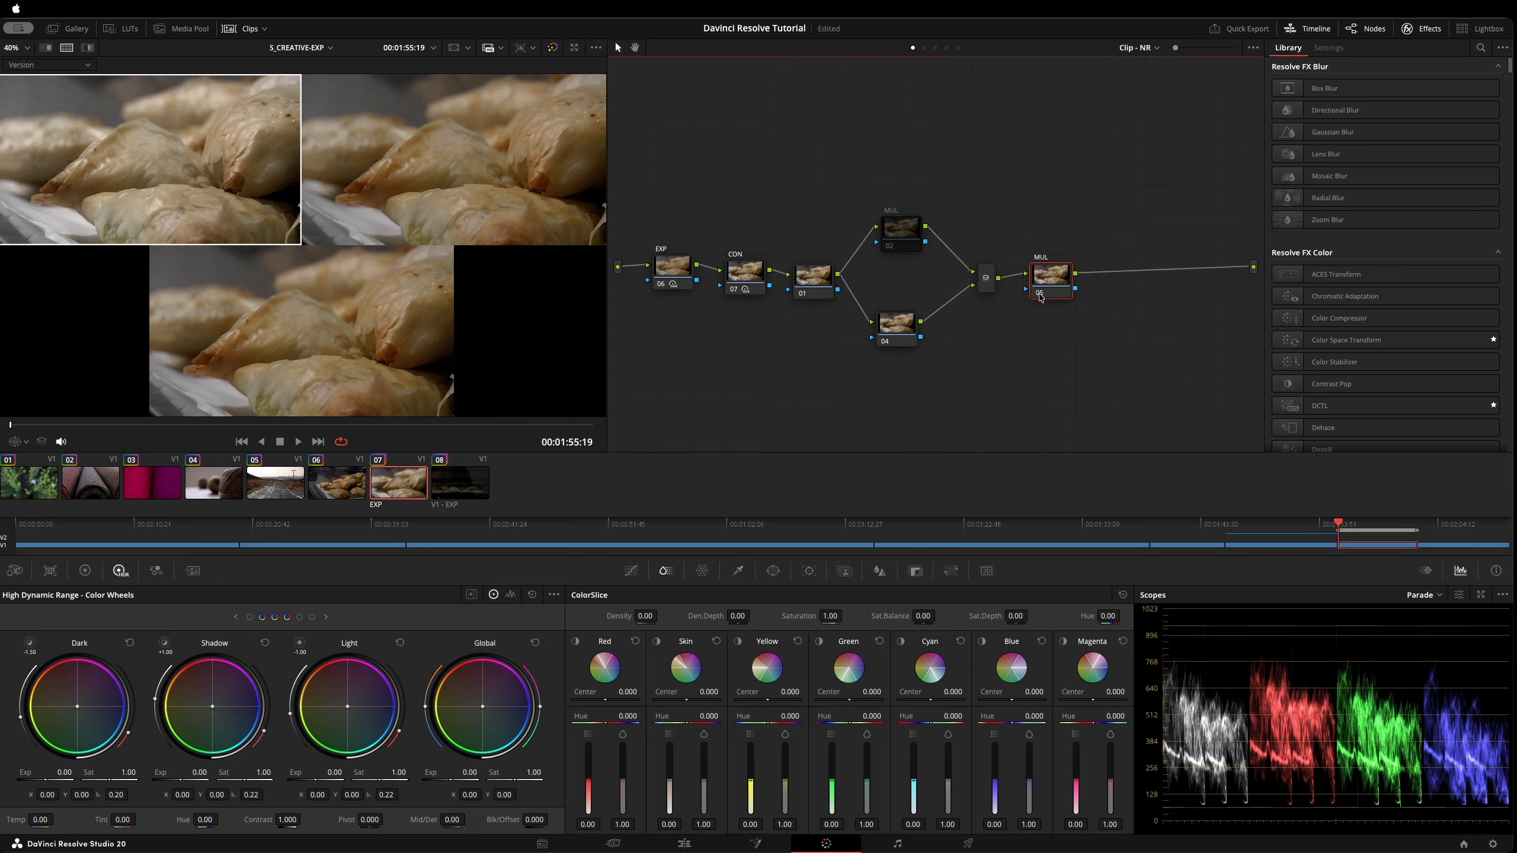
key("ctrl+d")
Try contrast values of 1.174 and 1.084 on the CON node in the EXP version, and reset the contrast.
left_click(668, 272)
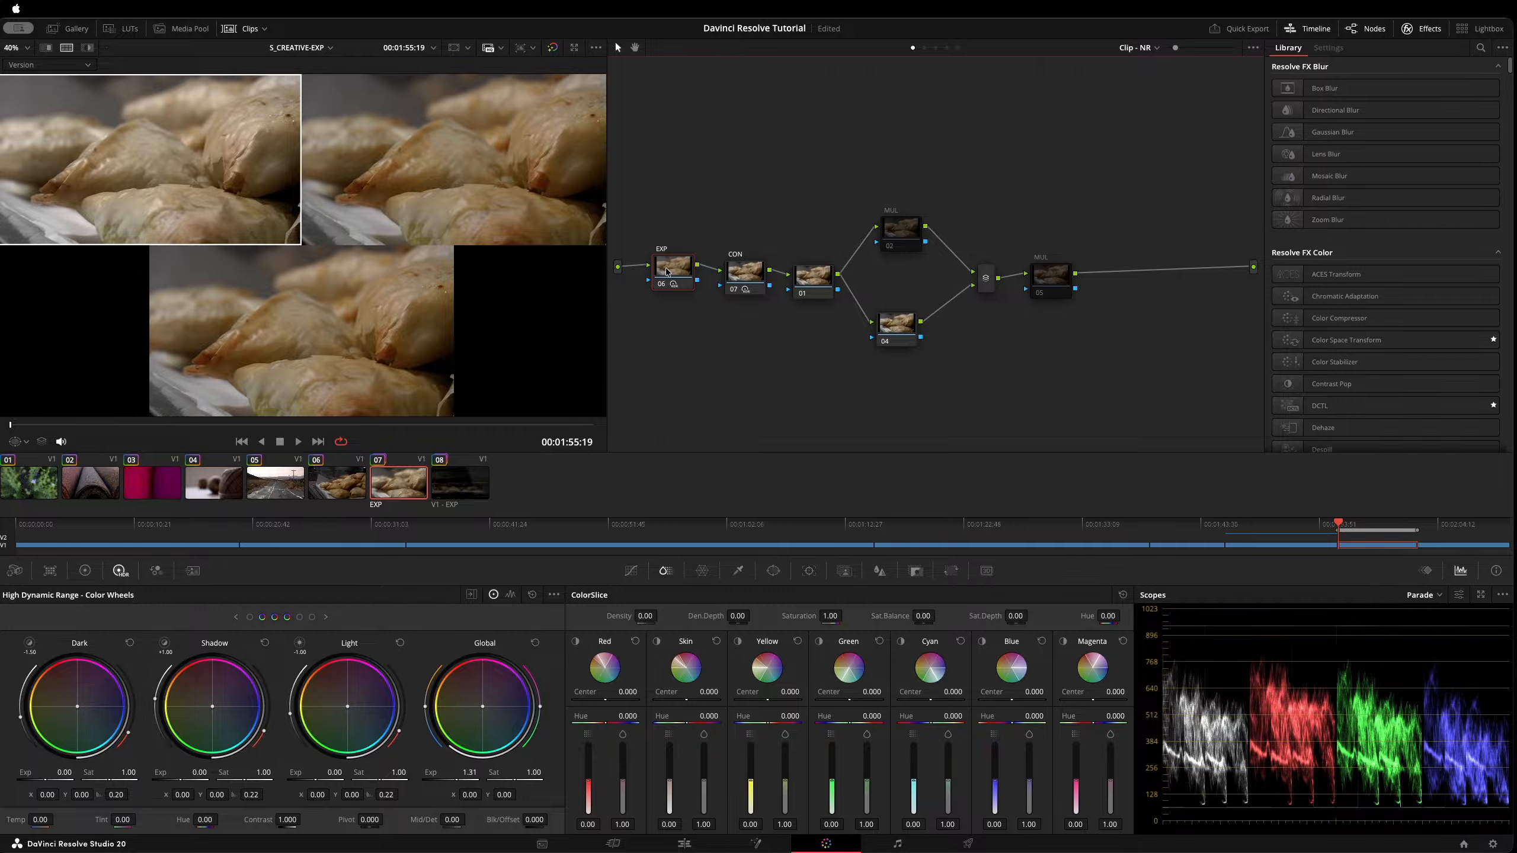
left_click(758, 273)
left_click_drag(285, 823, 304, 820)
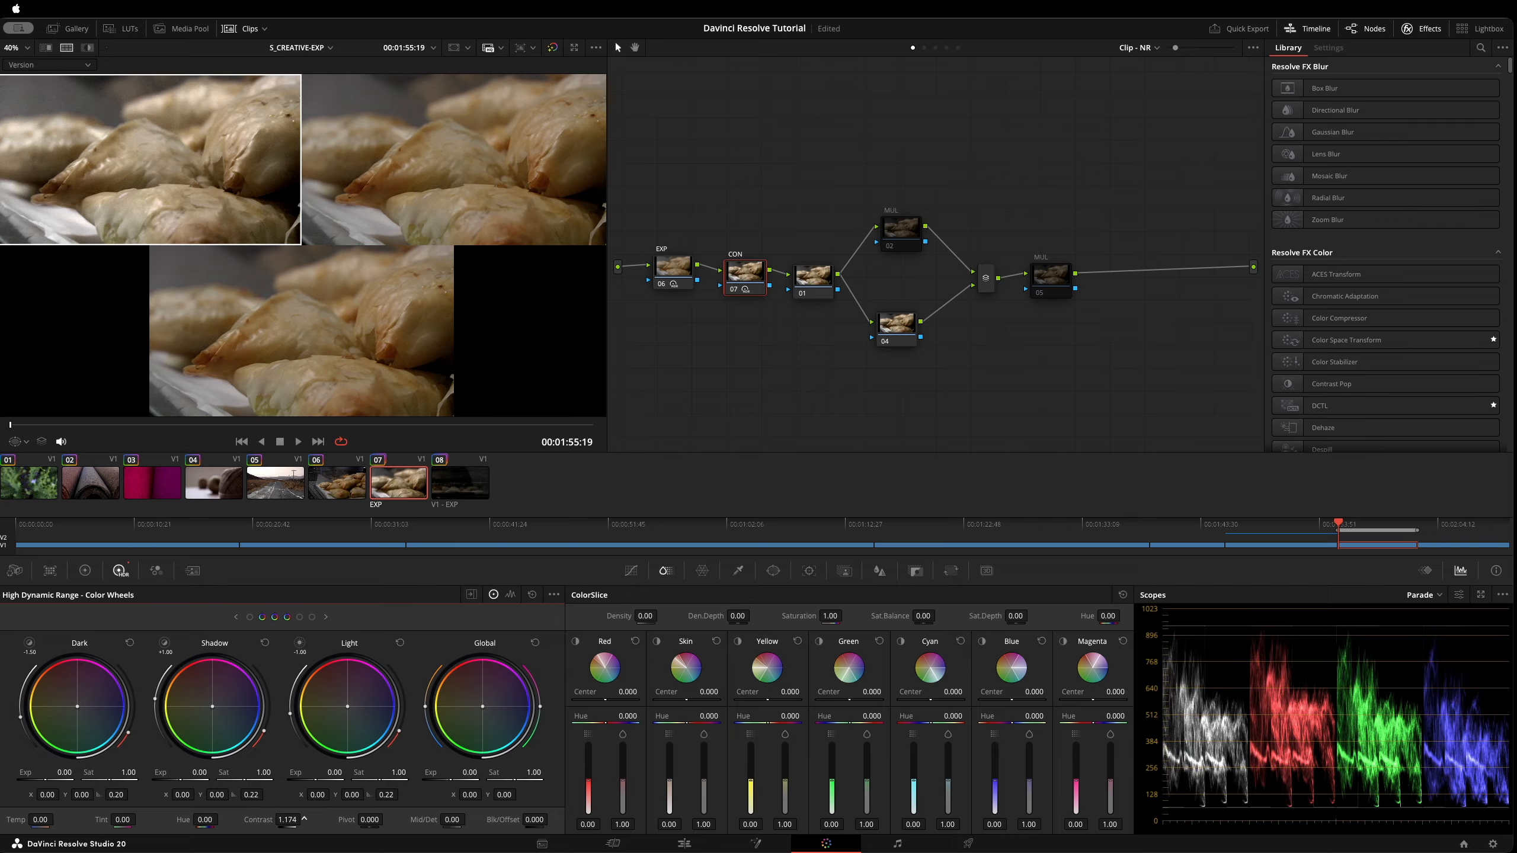
left_click_drag(303, 820, 304, 820)
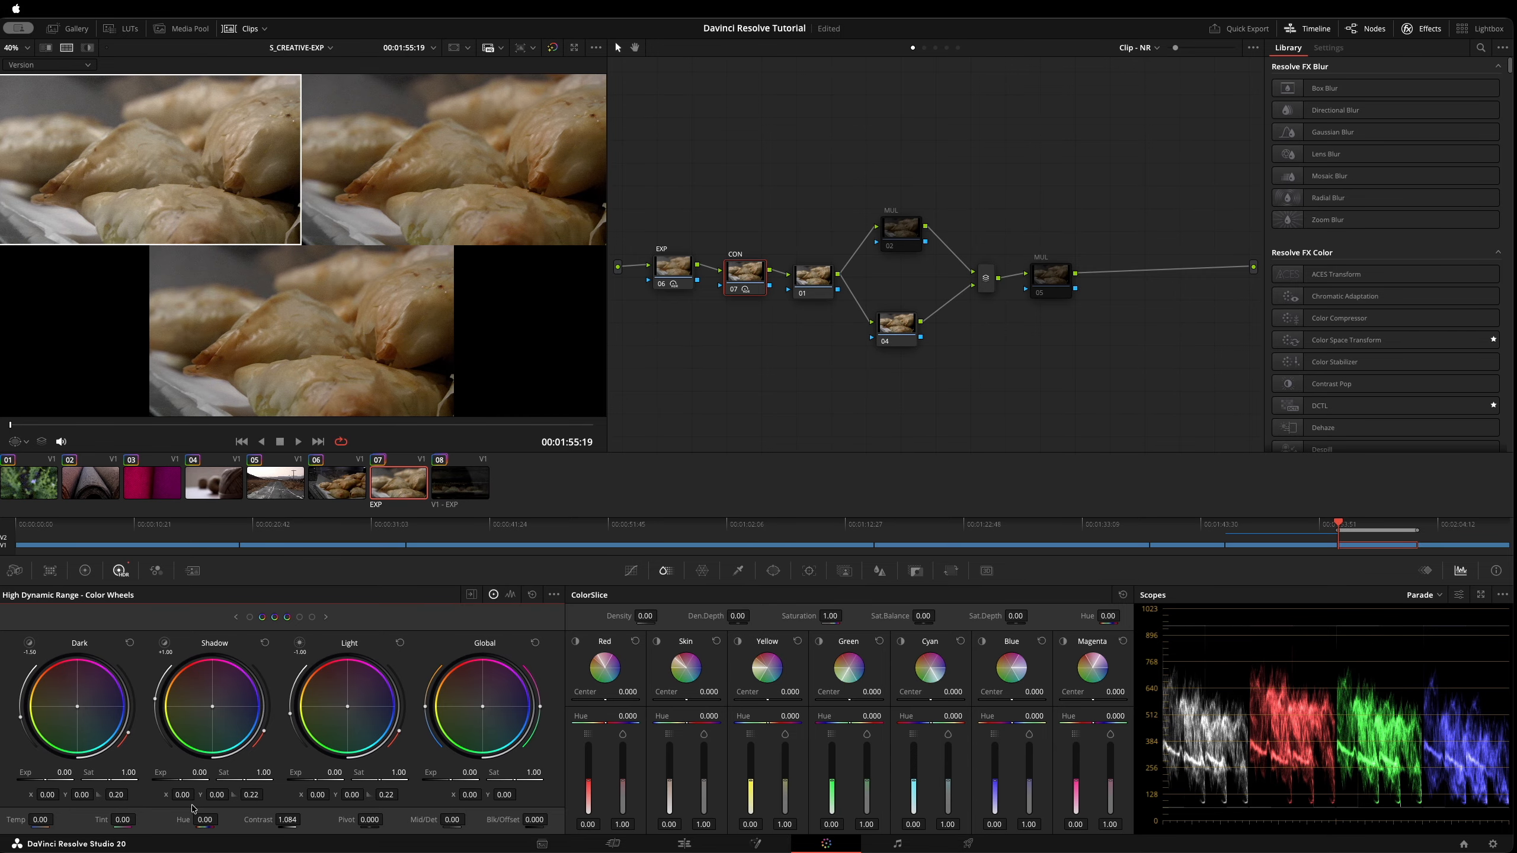
double_click(257, 820)
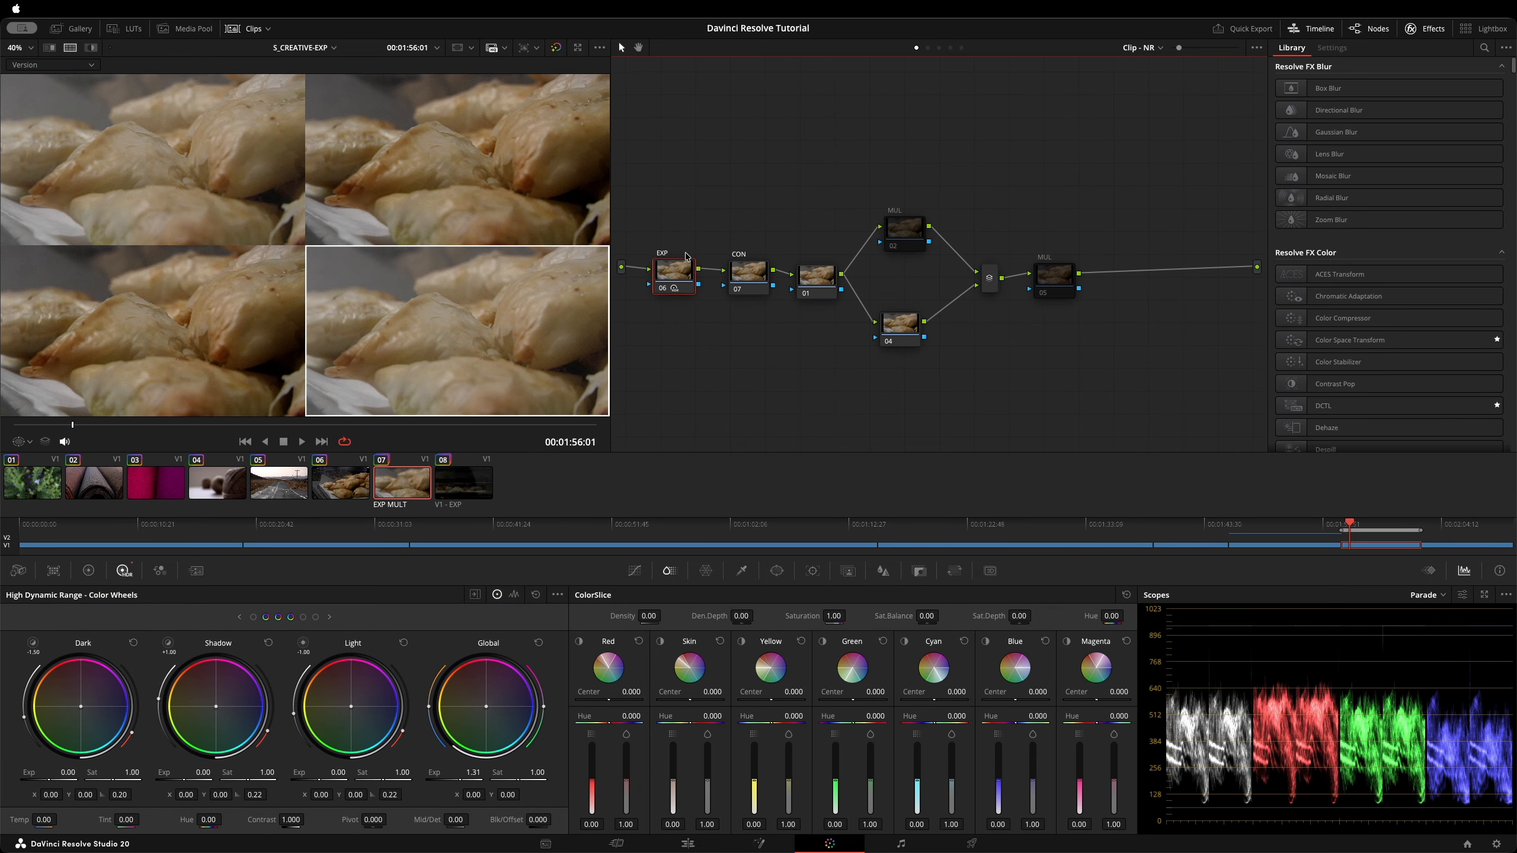
In the EXP MULT version, move the CON node and all nodes following it to the right, leaving a gap after the EXP node.
left_click_drag(672, 277, 668, 282)
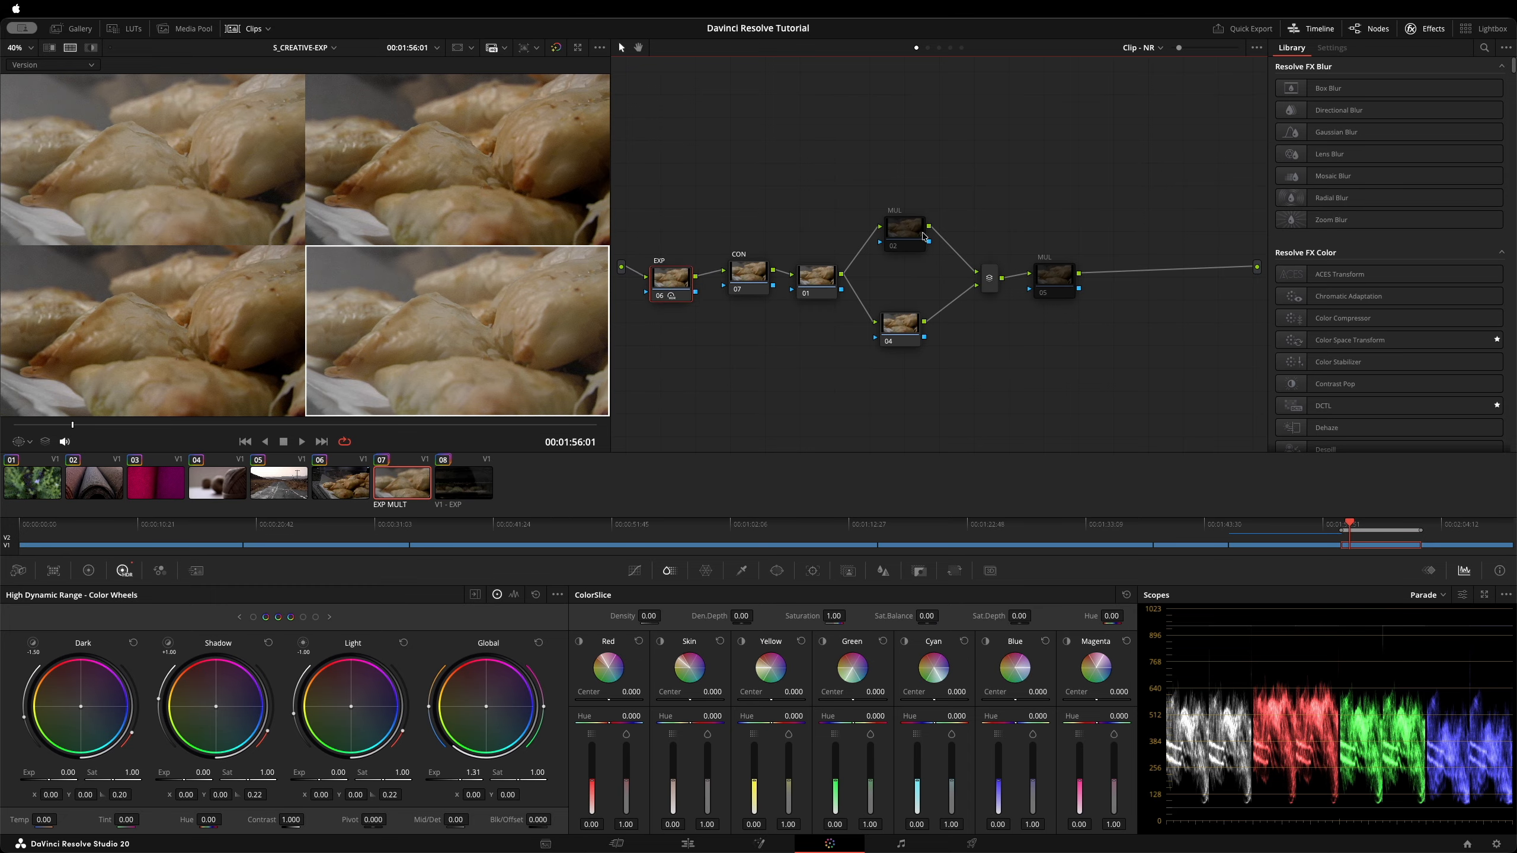
left_click_drag(912, 230, 918, 233)
left_click_drag(727, 157, 1093, 411)
left_click_drag(1056, 273, 1127, 272)
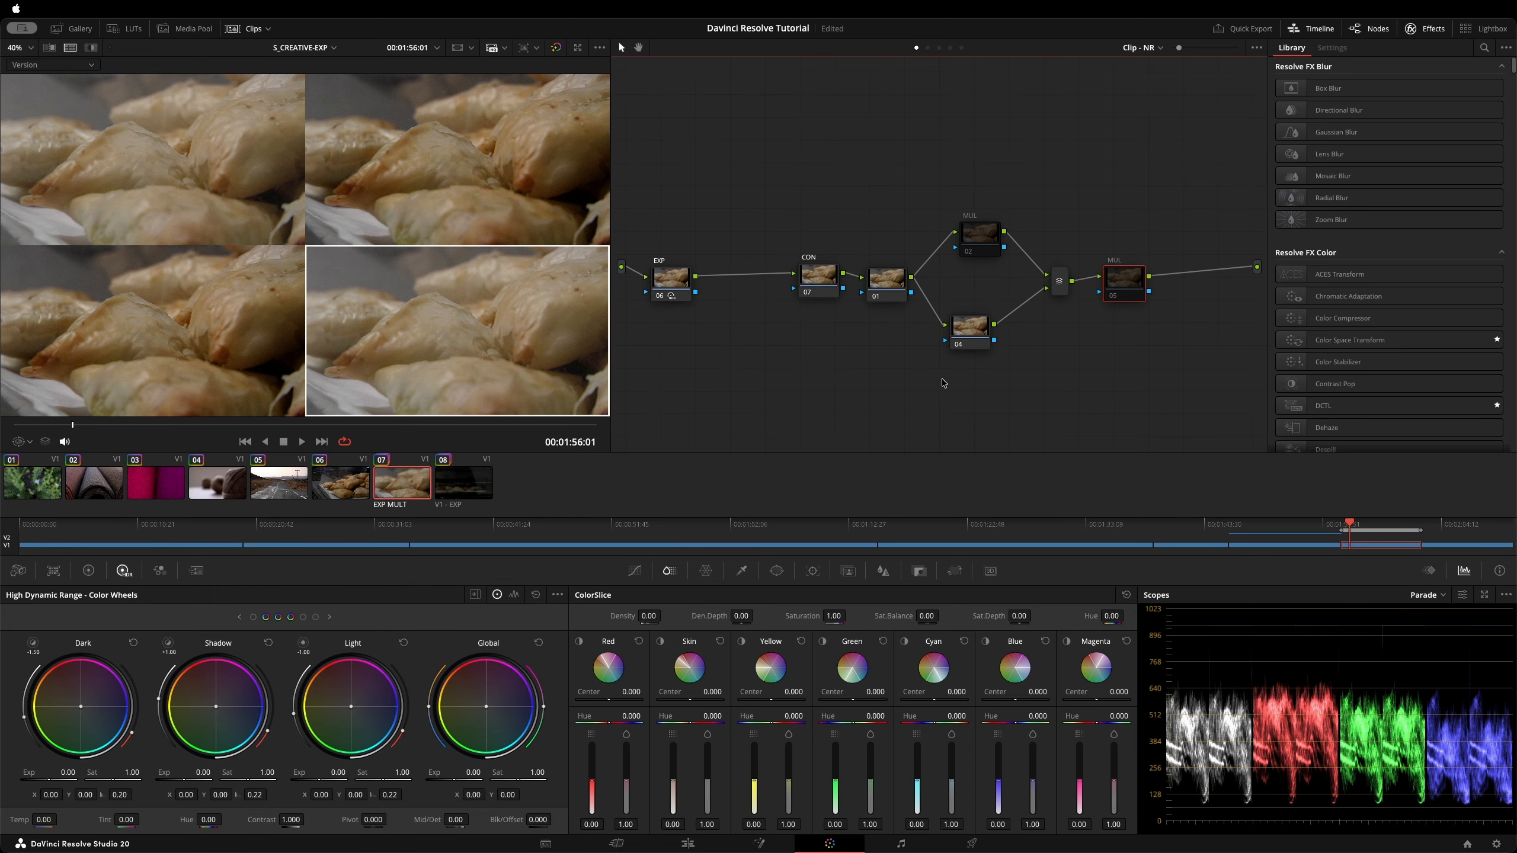
Reposition the EXP node, the lower node 04 and the upper MUL node in the EXP MULT version.
left_click_drag(671, 278, 696, 270)
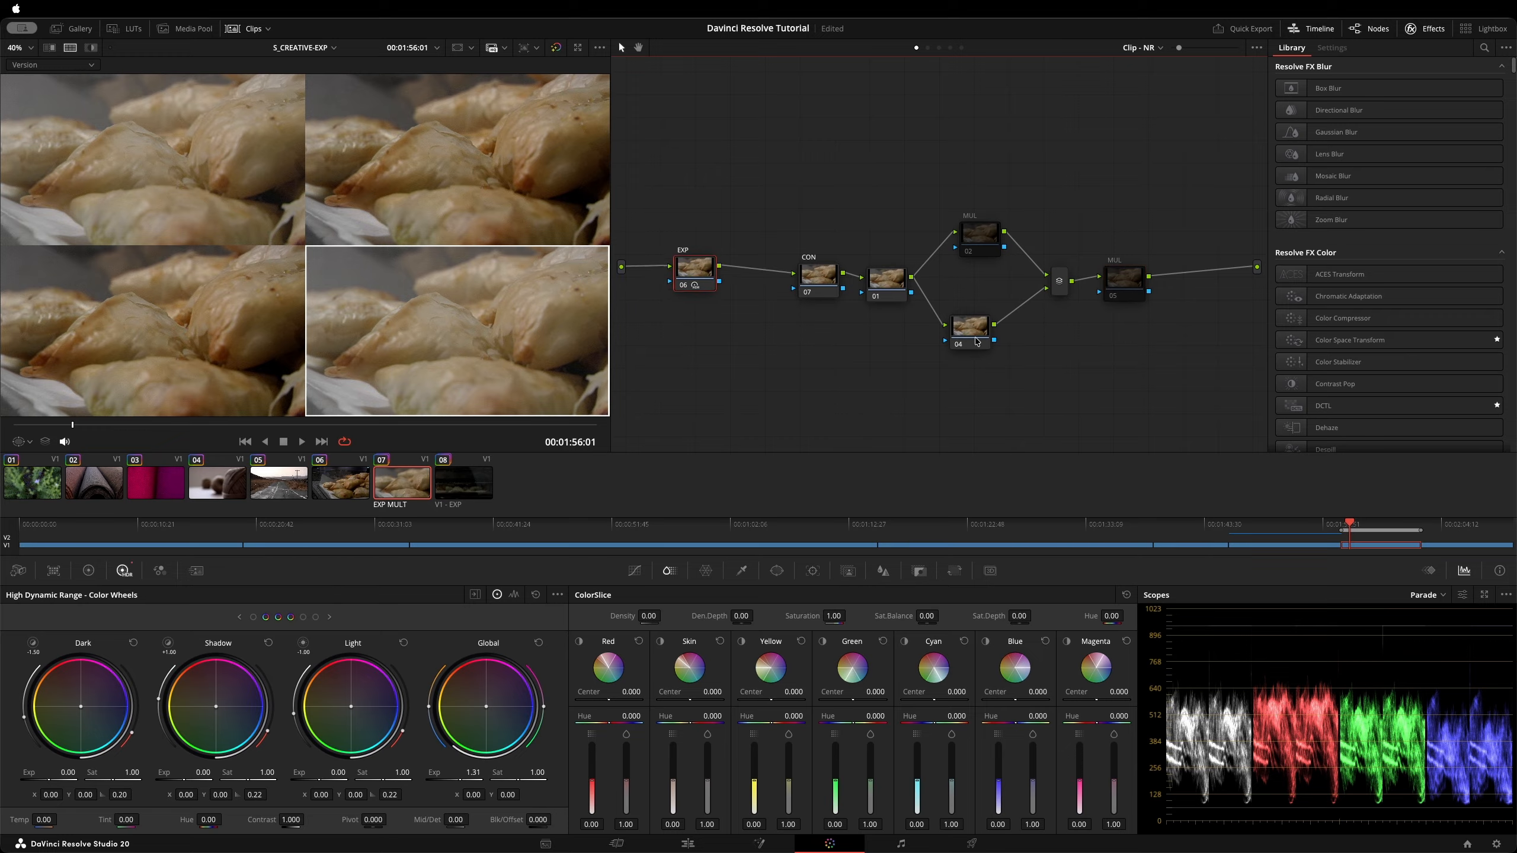
left_click_drag(974, 339, 993, 350)
left_click_drag(982, 221, 988, 239)
left_click_drag(687, 268, 684, 269)
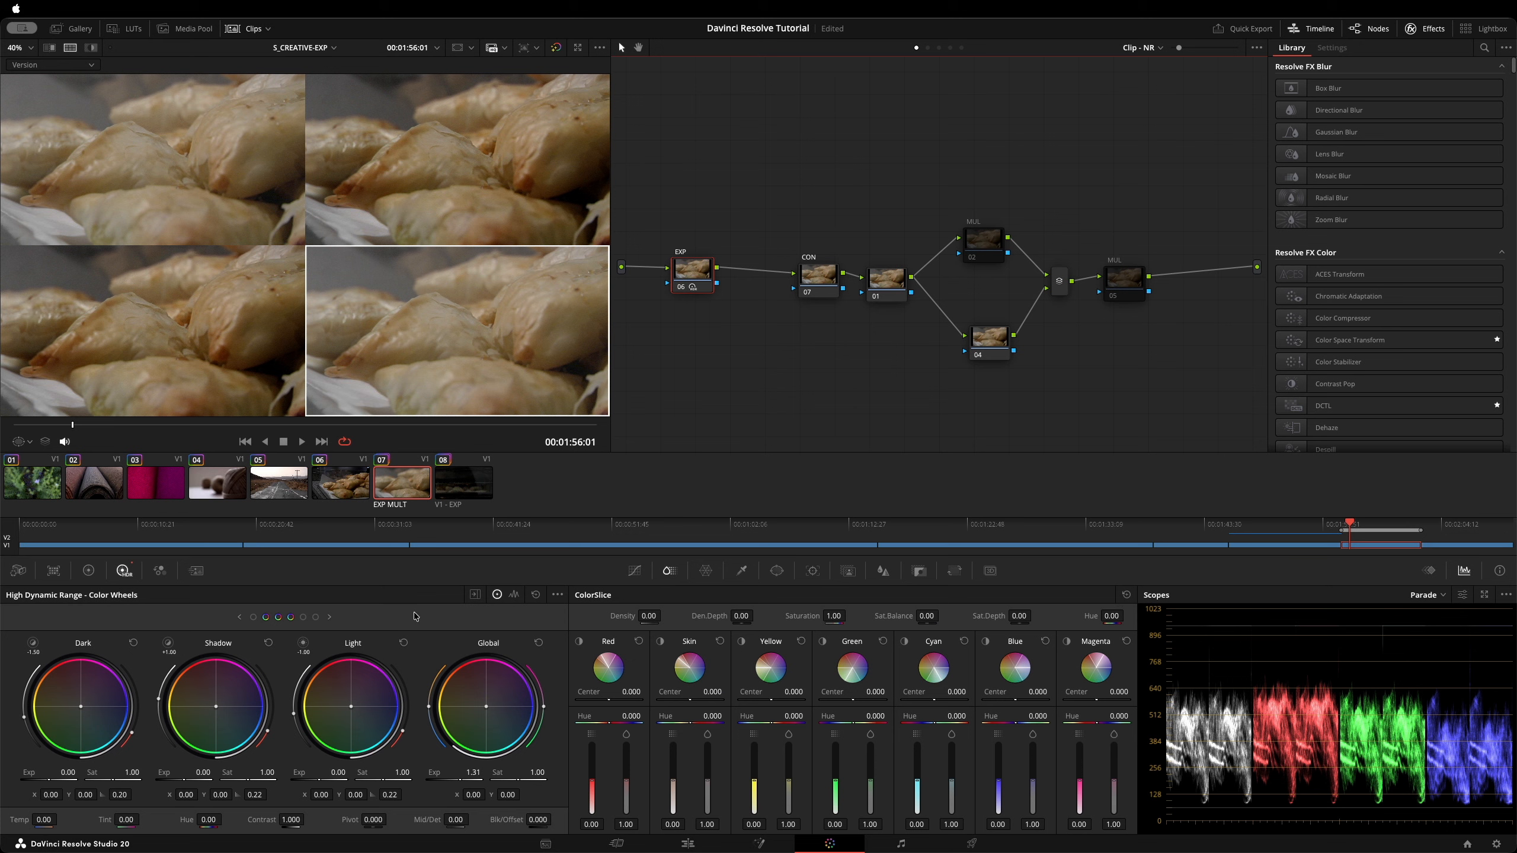
Switch back and forth between the EXP and EXP MULT versions to compare their images and node trees.
left_click(185, 159)
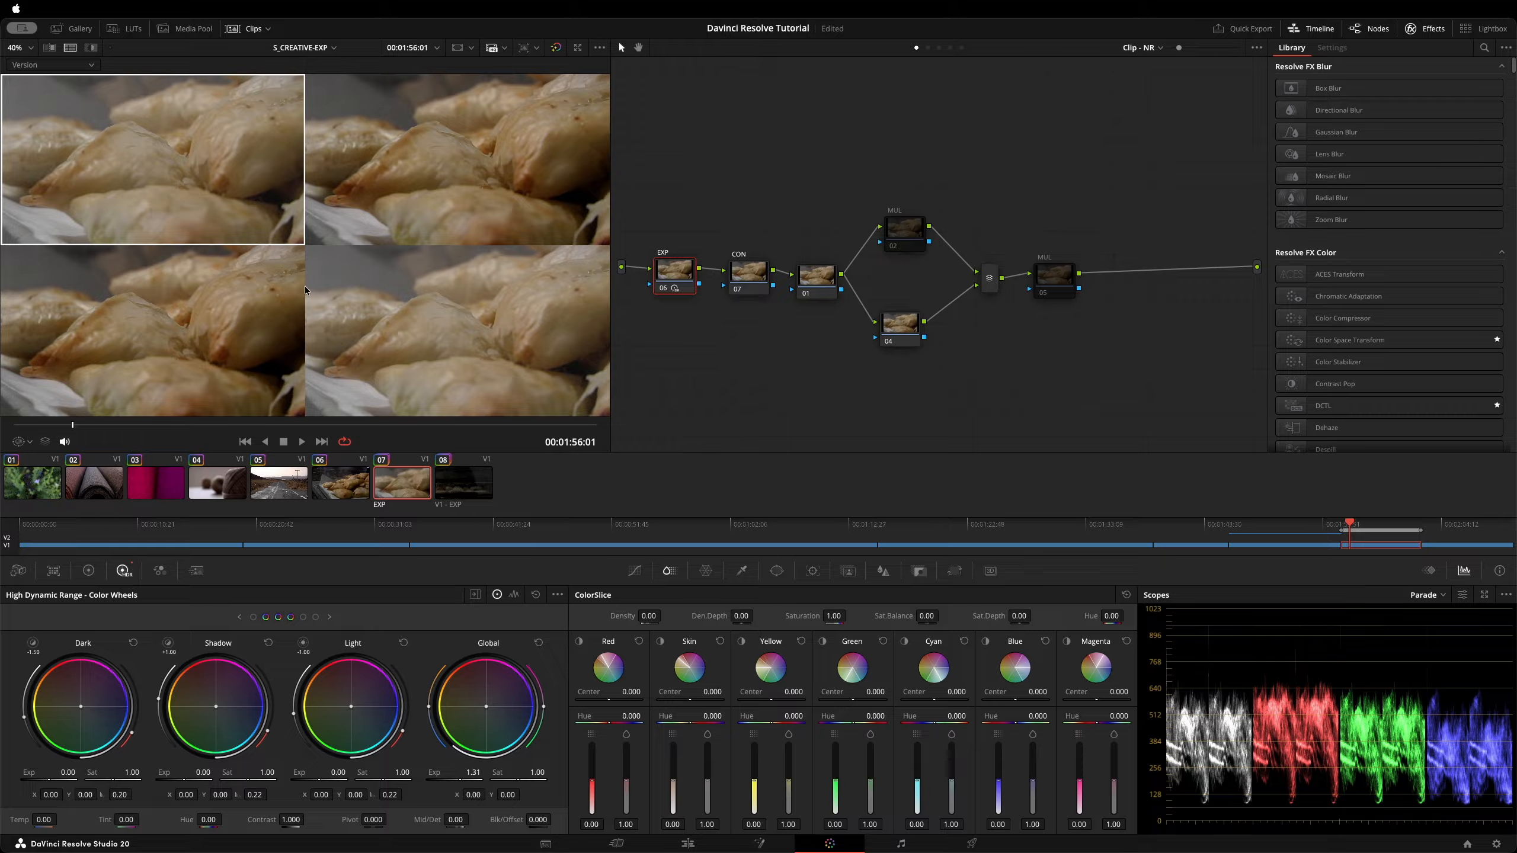
left_click(416, 280)
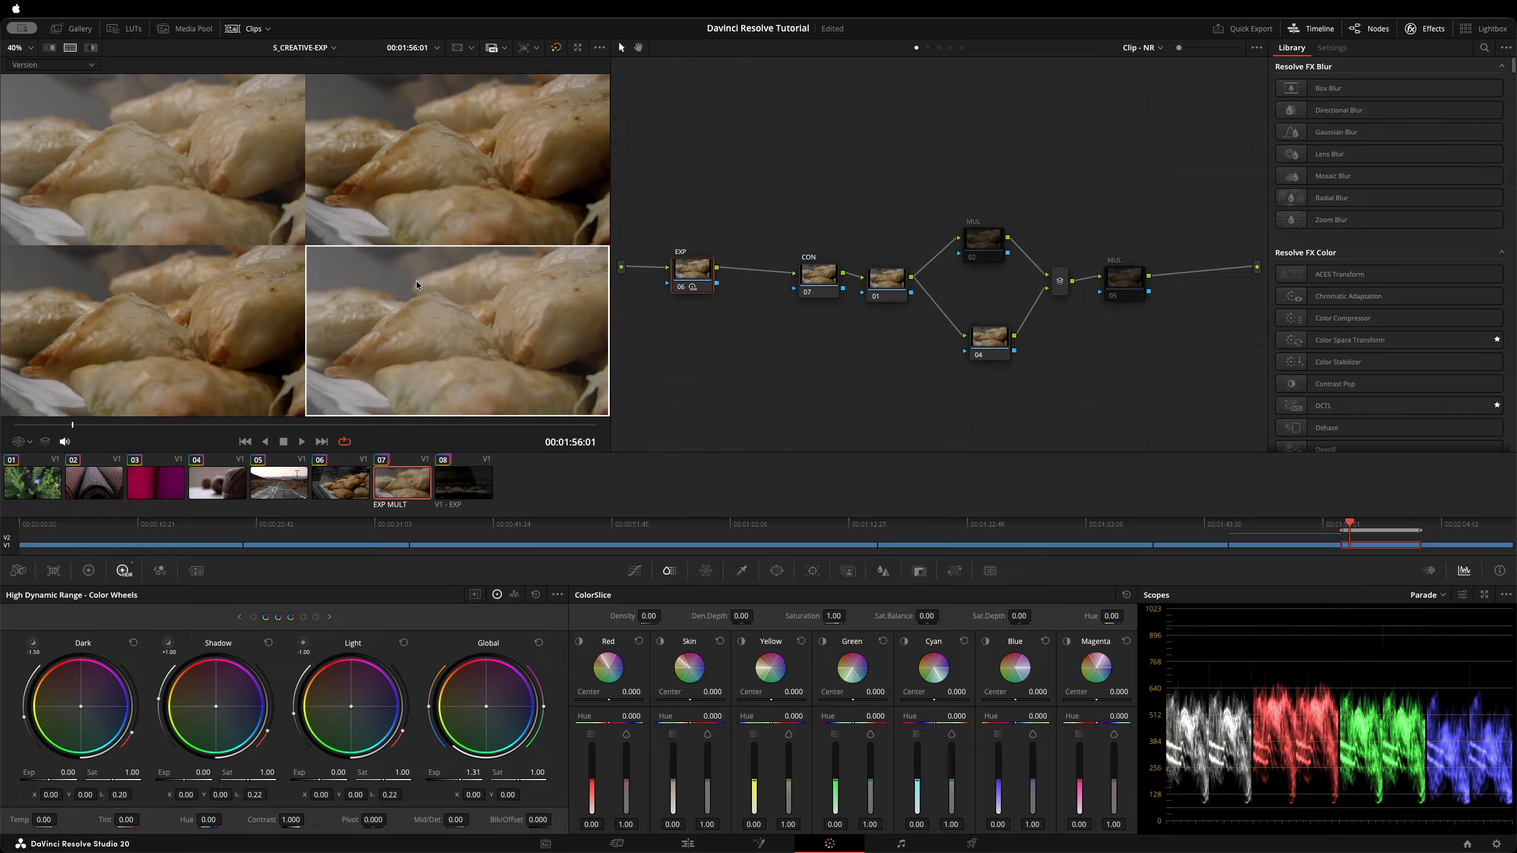
left_click(191, 166)
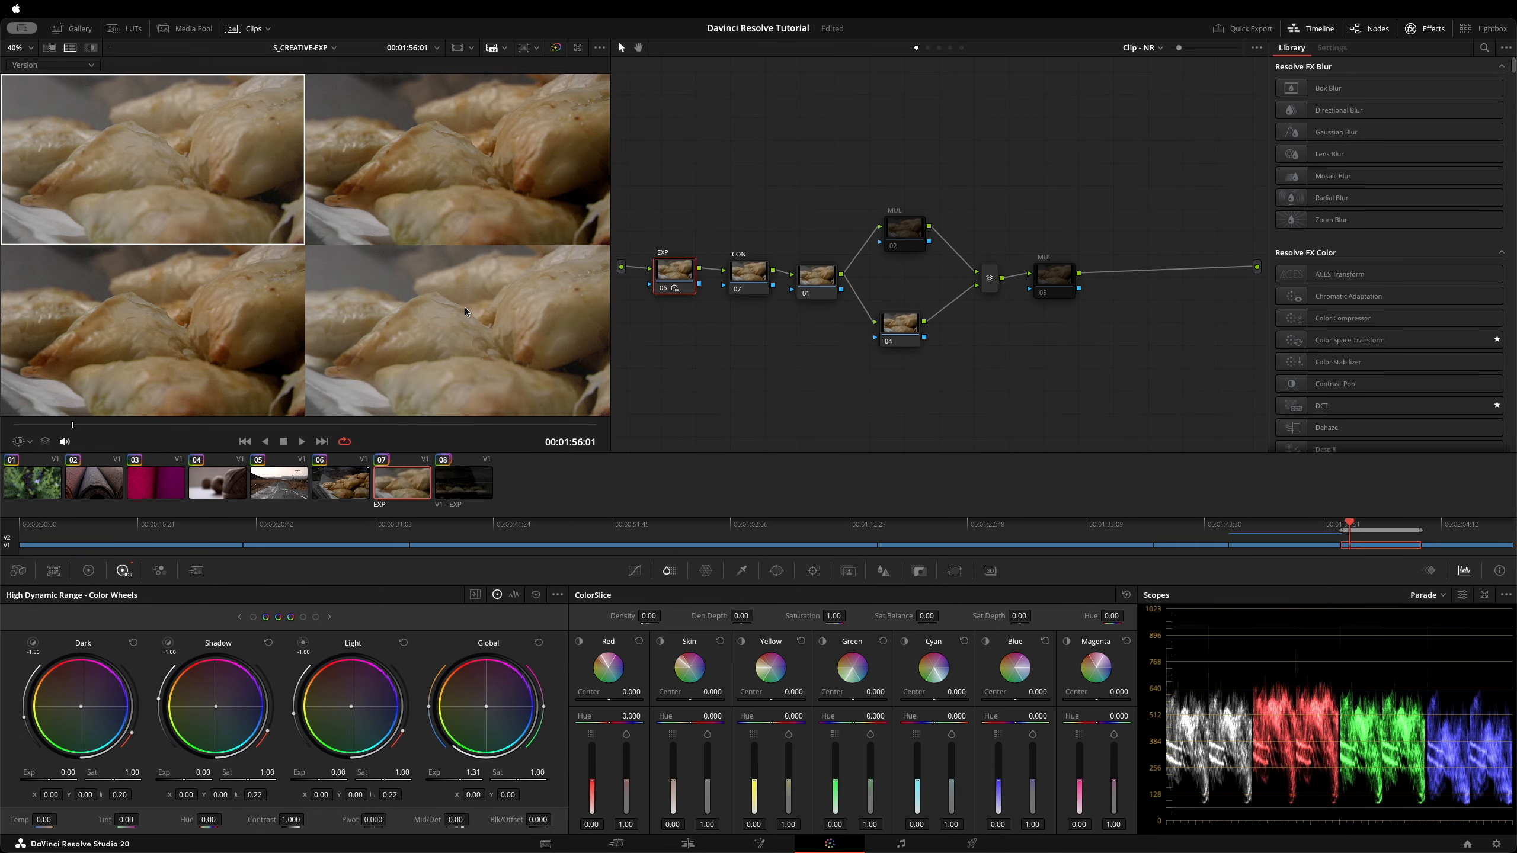
left_click(496, 304)
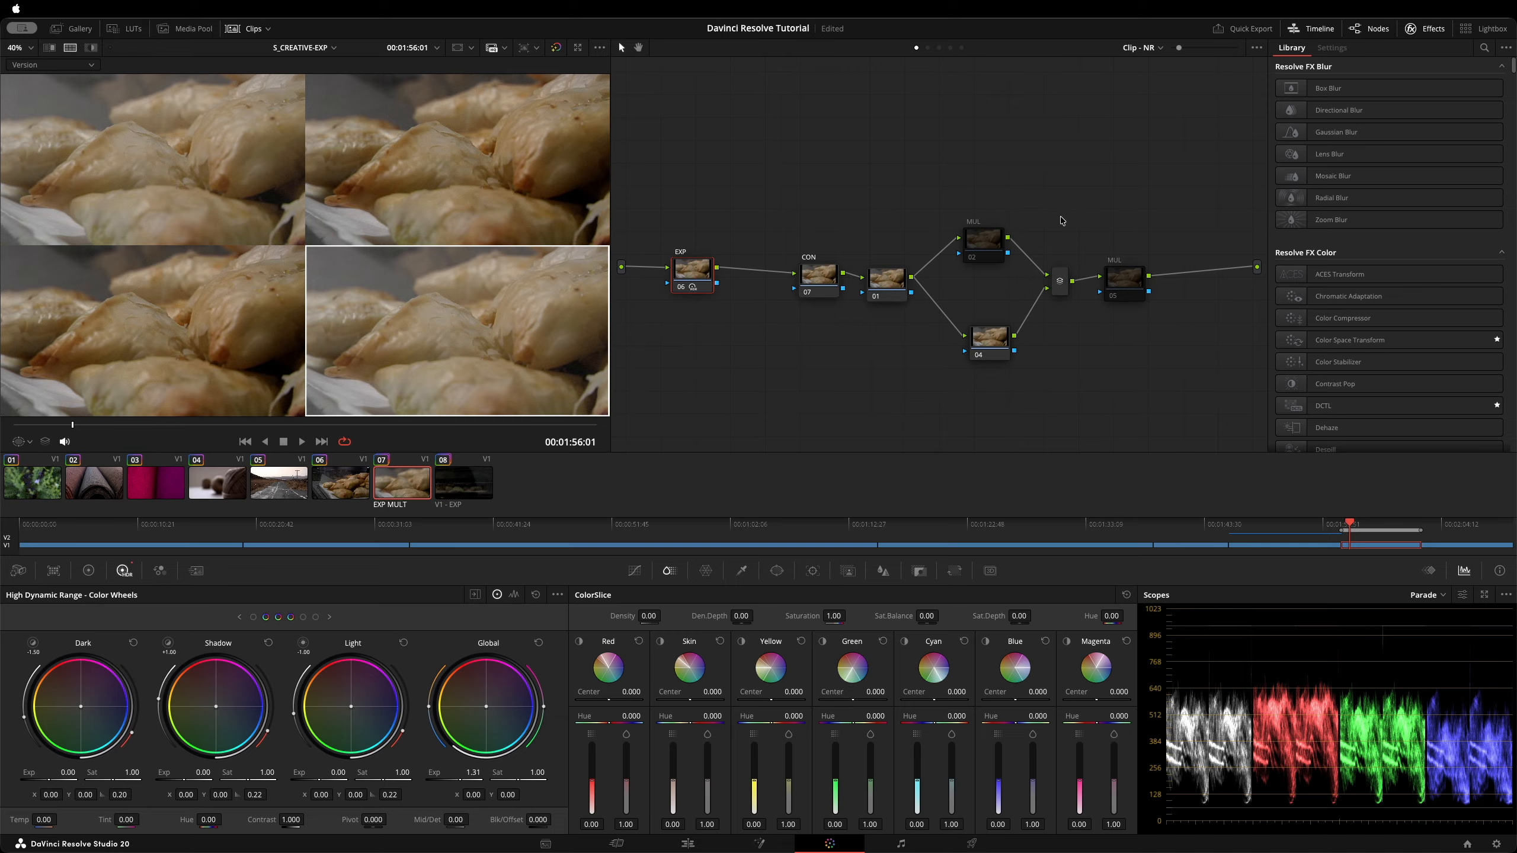
Compare the MUL nodes and the EXP node's Global exposure across the EXP MULT, EXP and P MUL versions.
left_click(998, 244)
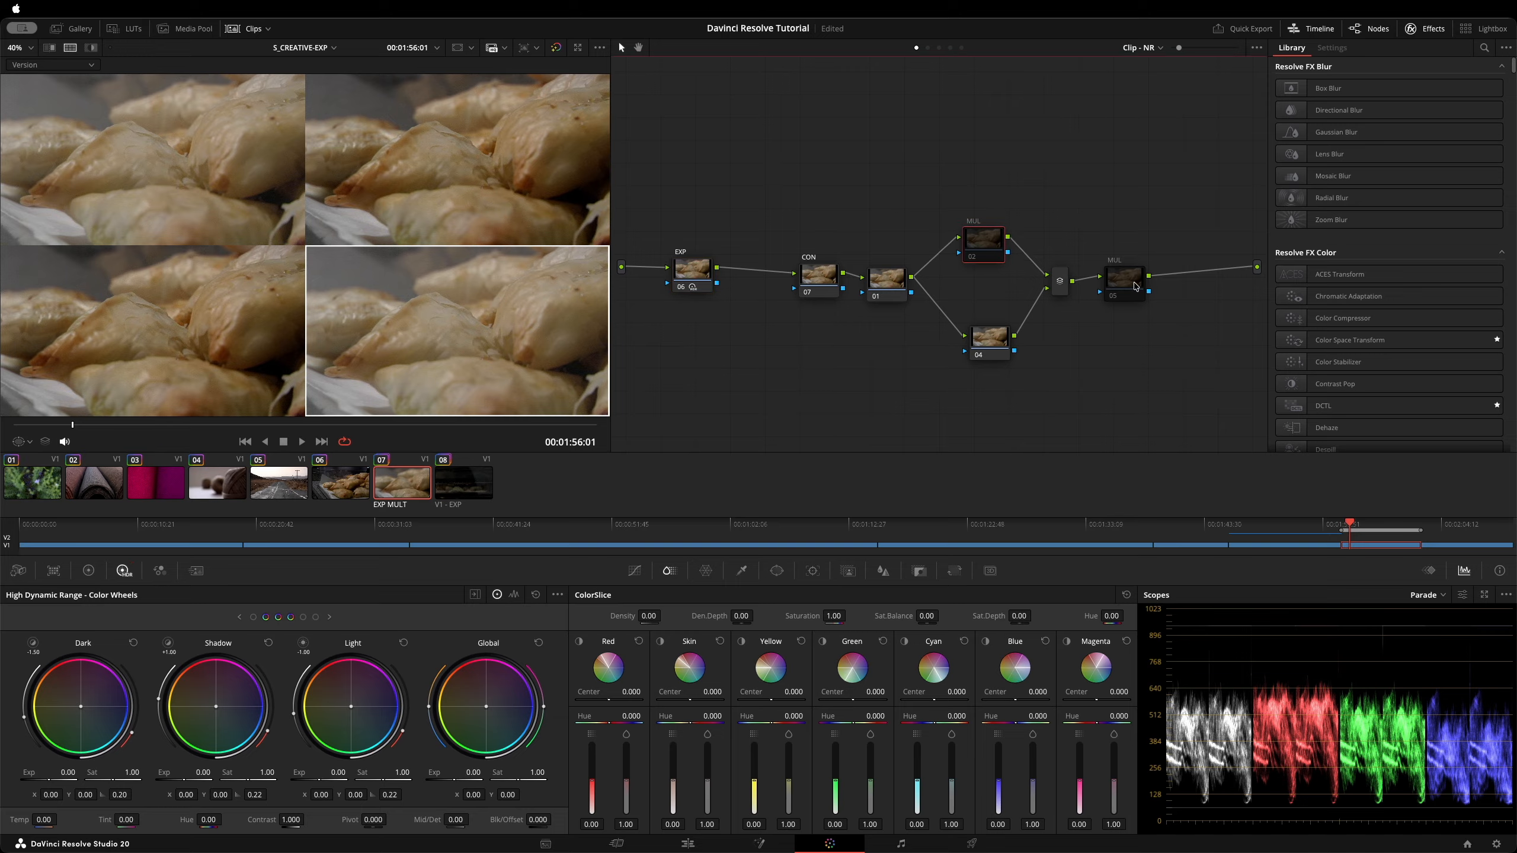
left_click(683, 266)
right_click(683, 267)
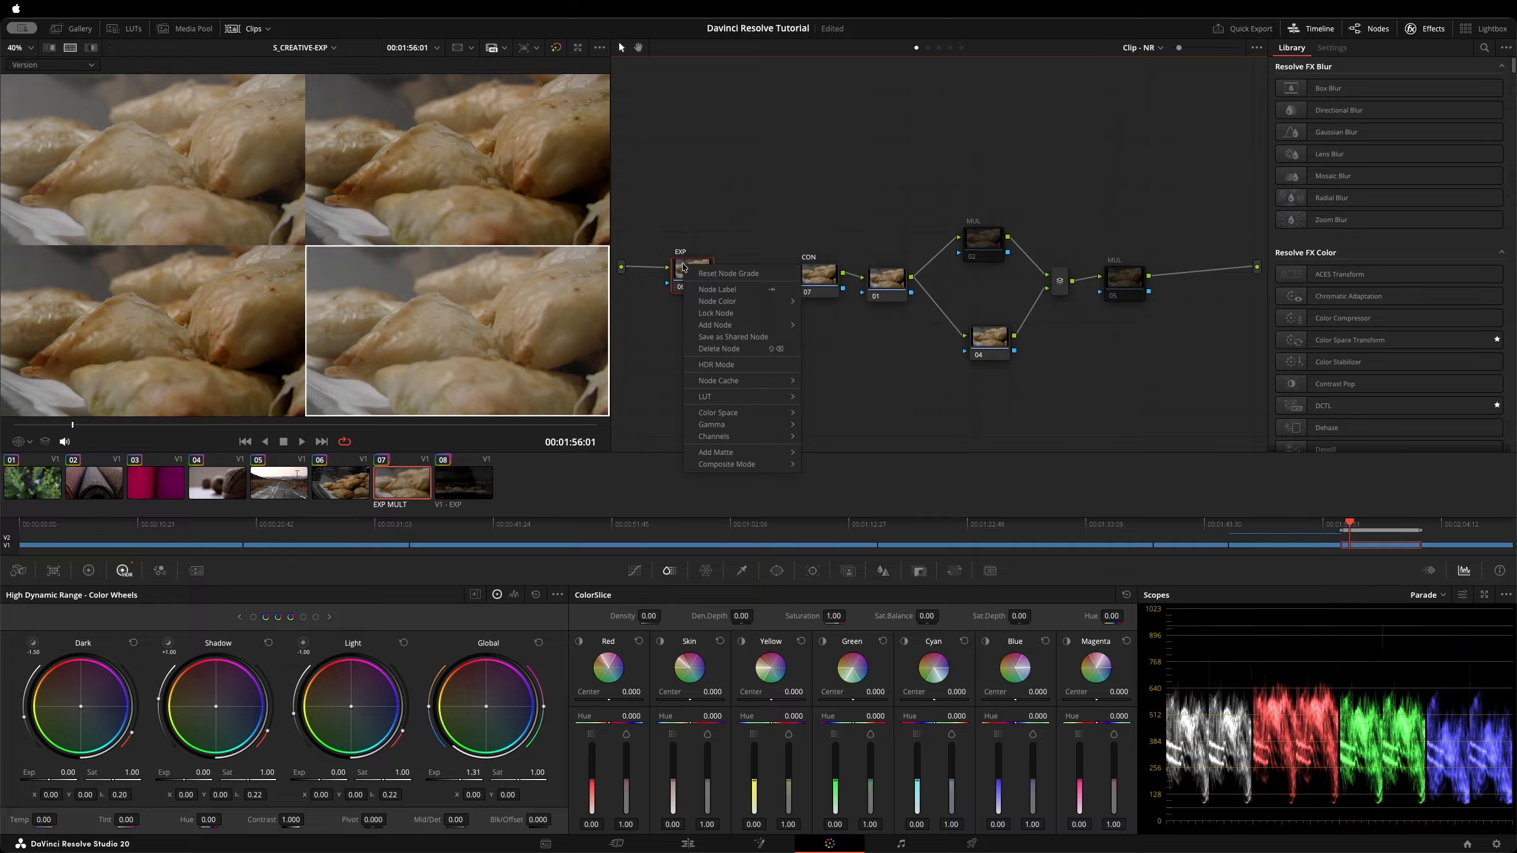
left_click(692, 274)
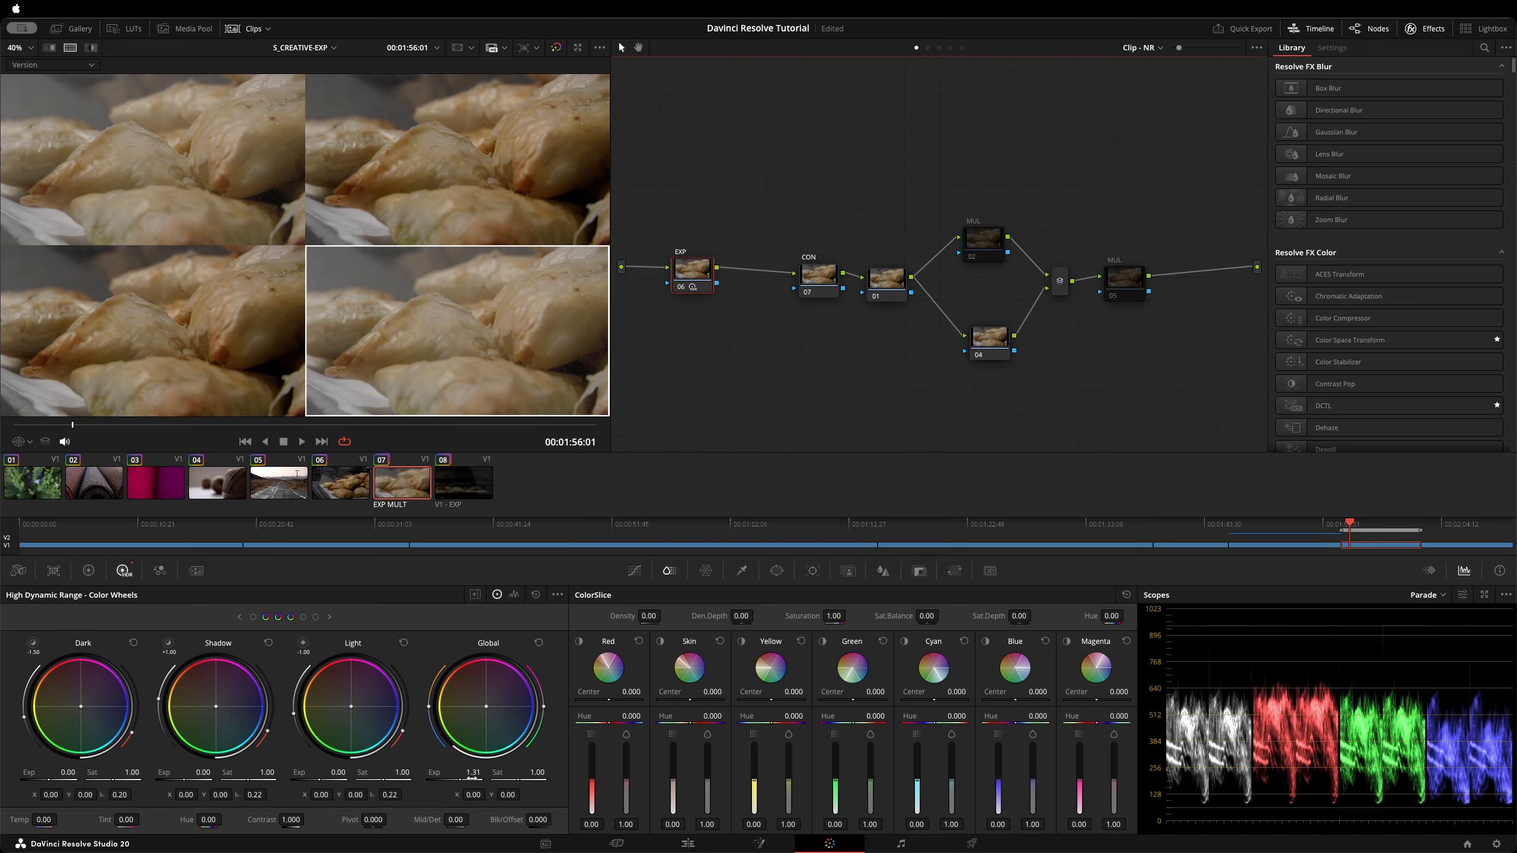
left_click(149, 157)
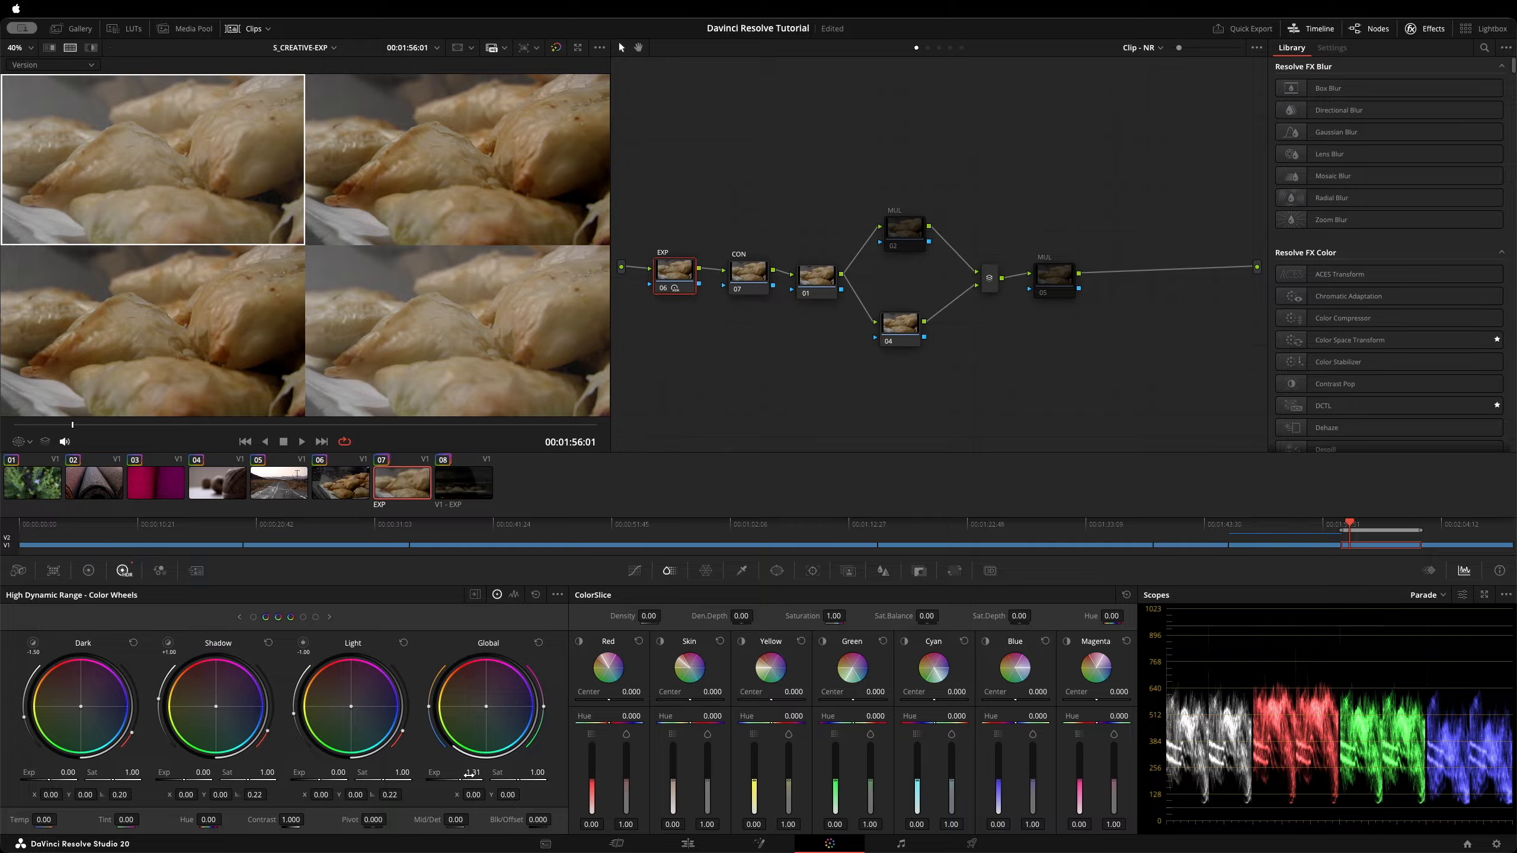
left_click(471, 149)
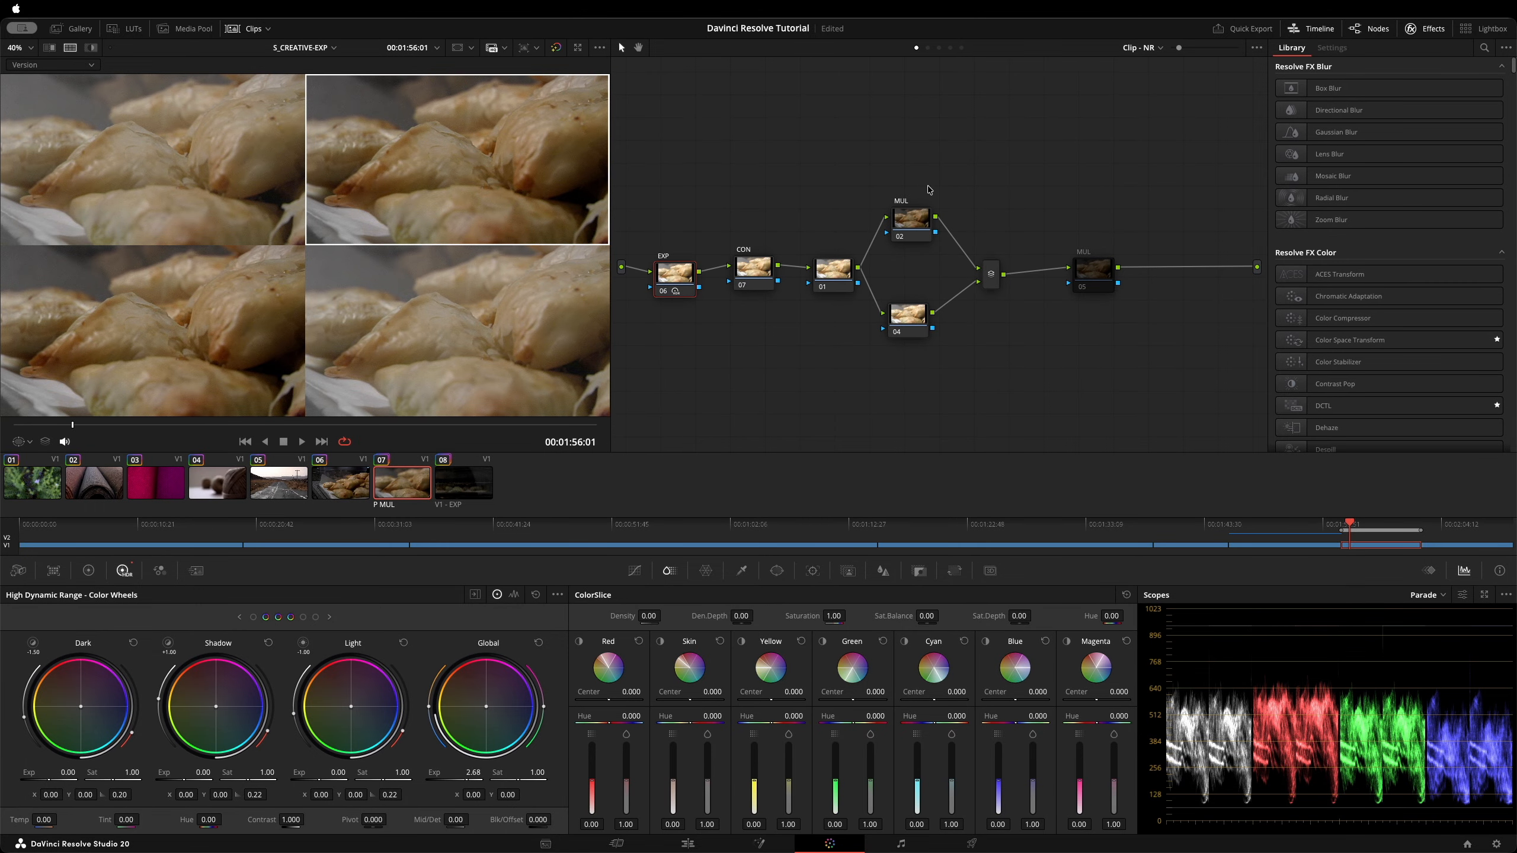
left_click(899, 217)
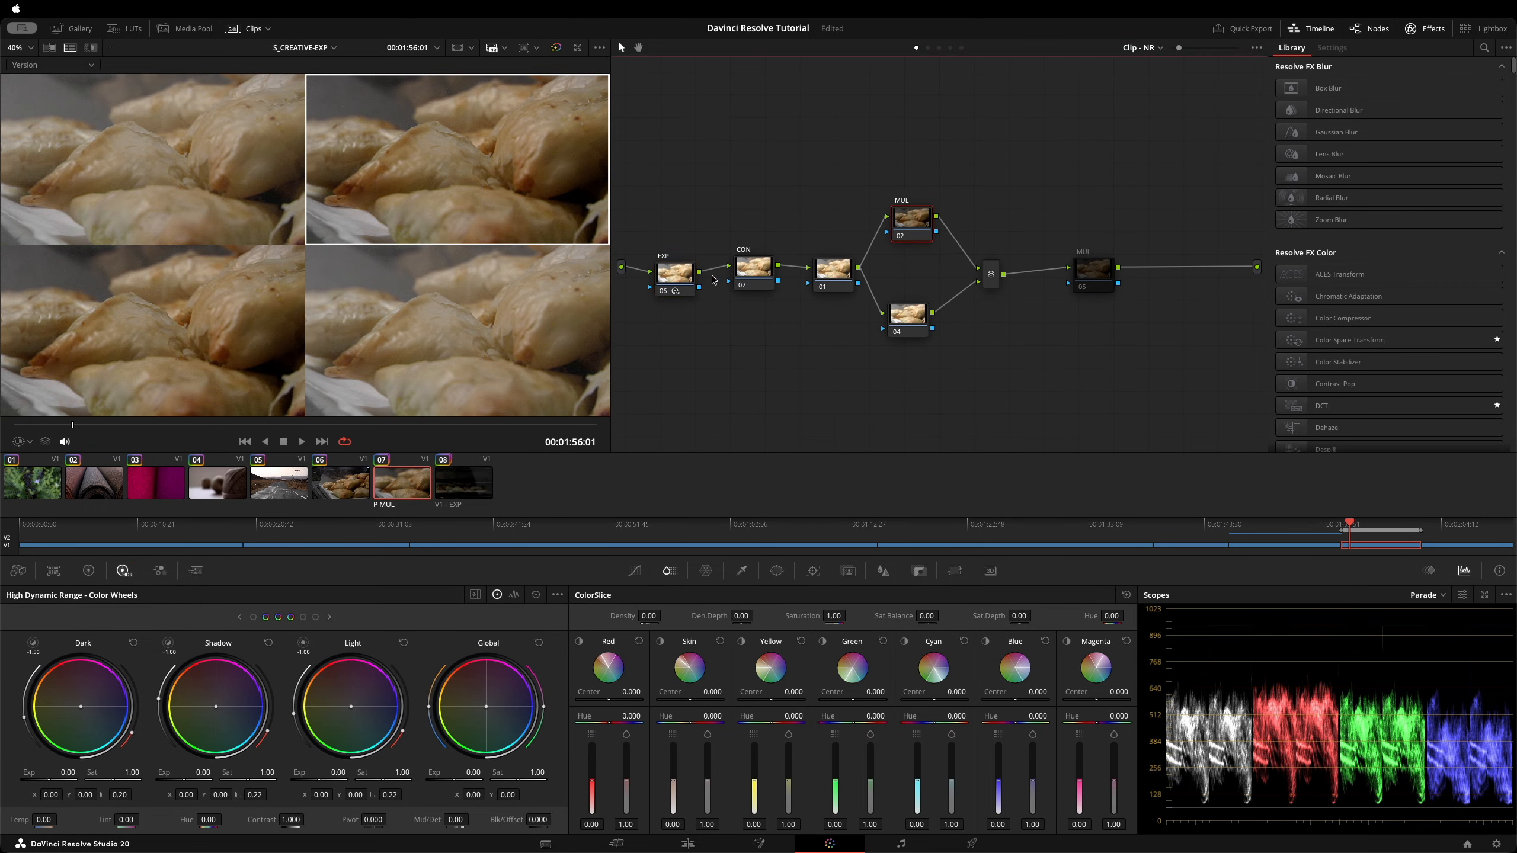
left_click(684, 273)
In the EXP MULT version, set the EXP node's composite mode to Multiply.
left_click(505, 332)
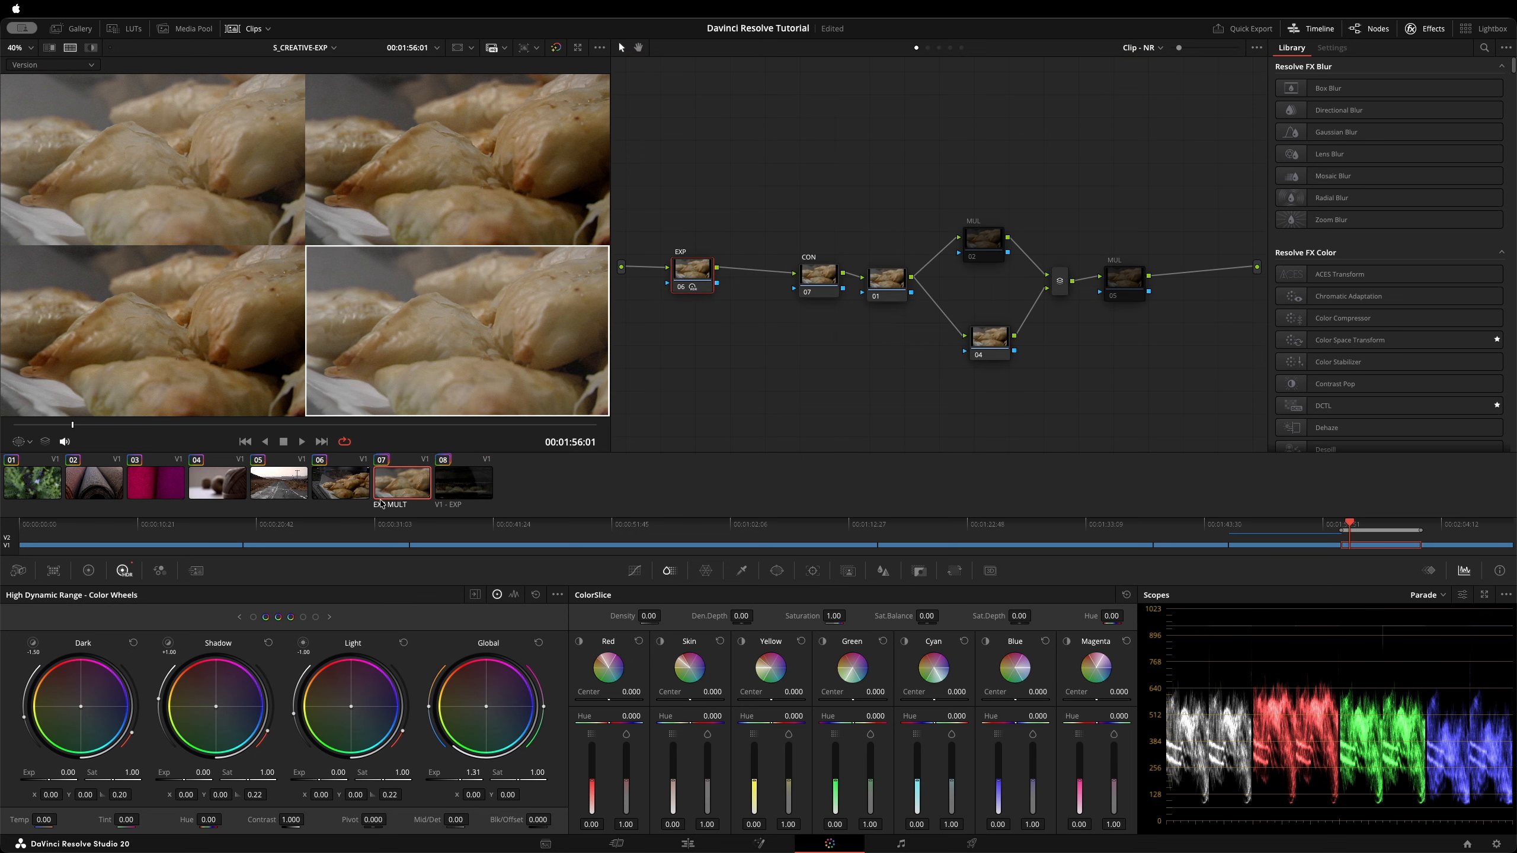
right_click(700, 276)
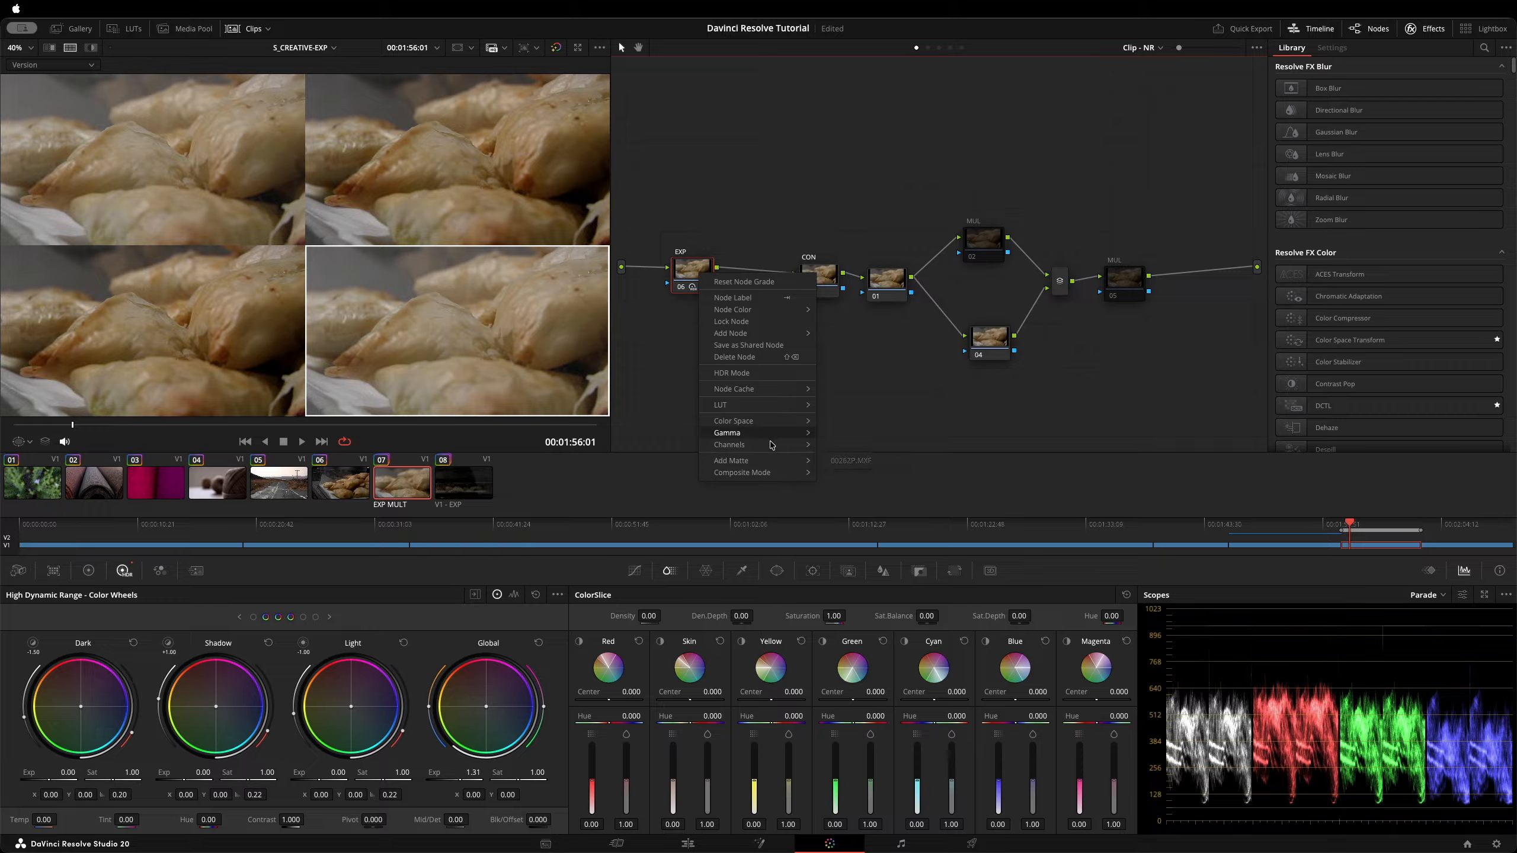
mouse_move(770, 472)
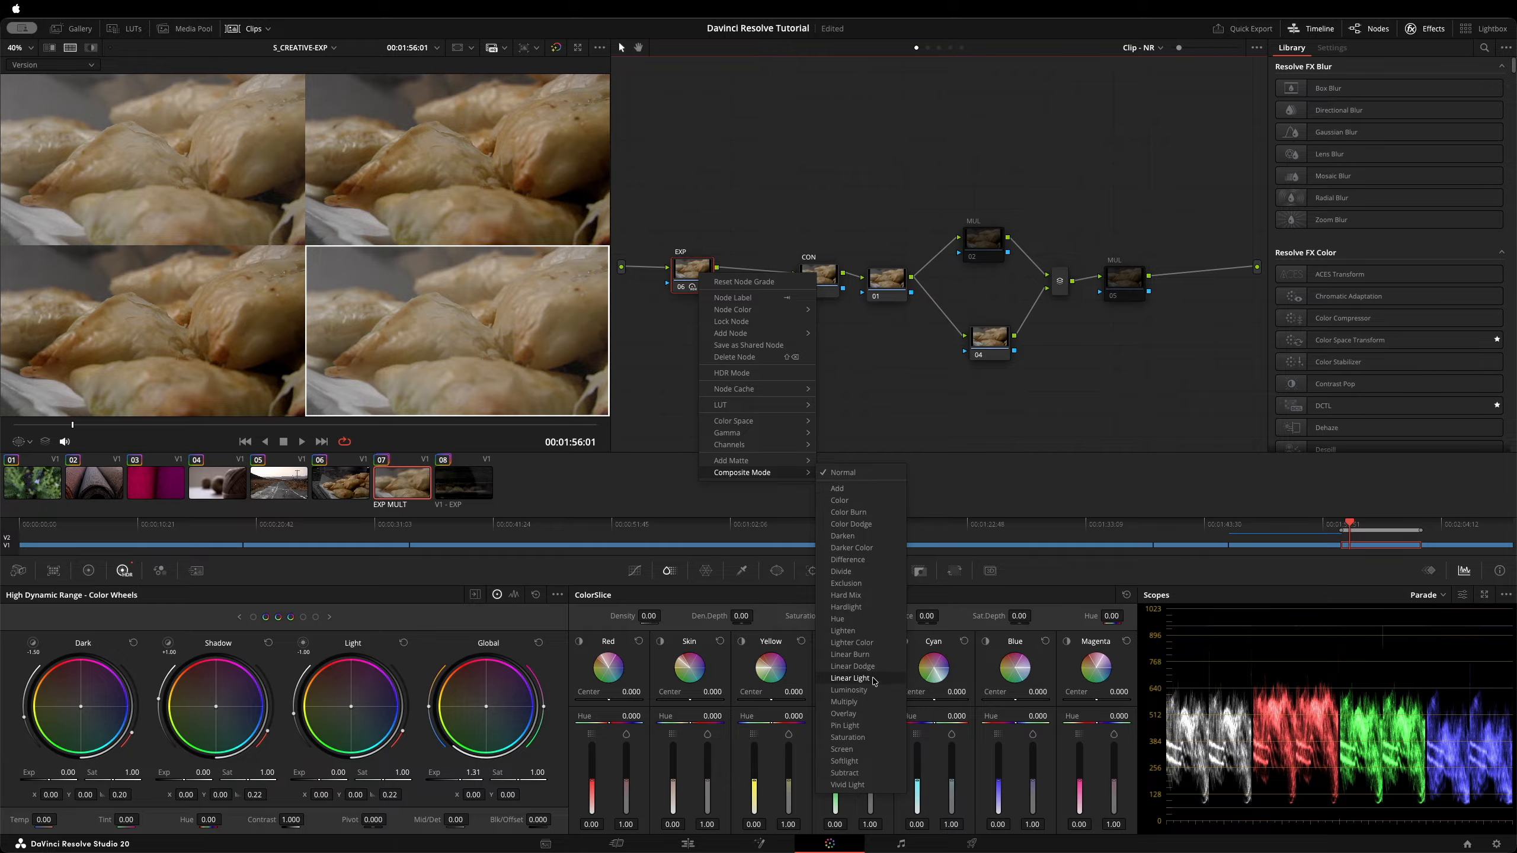
left_click(870, 702)
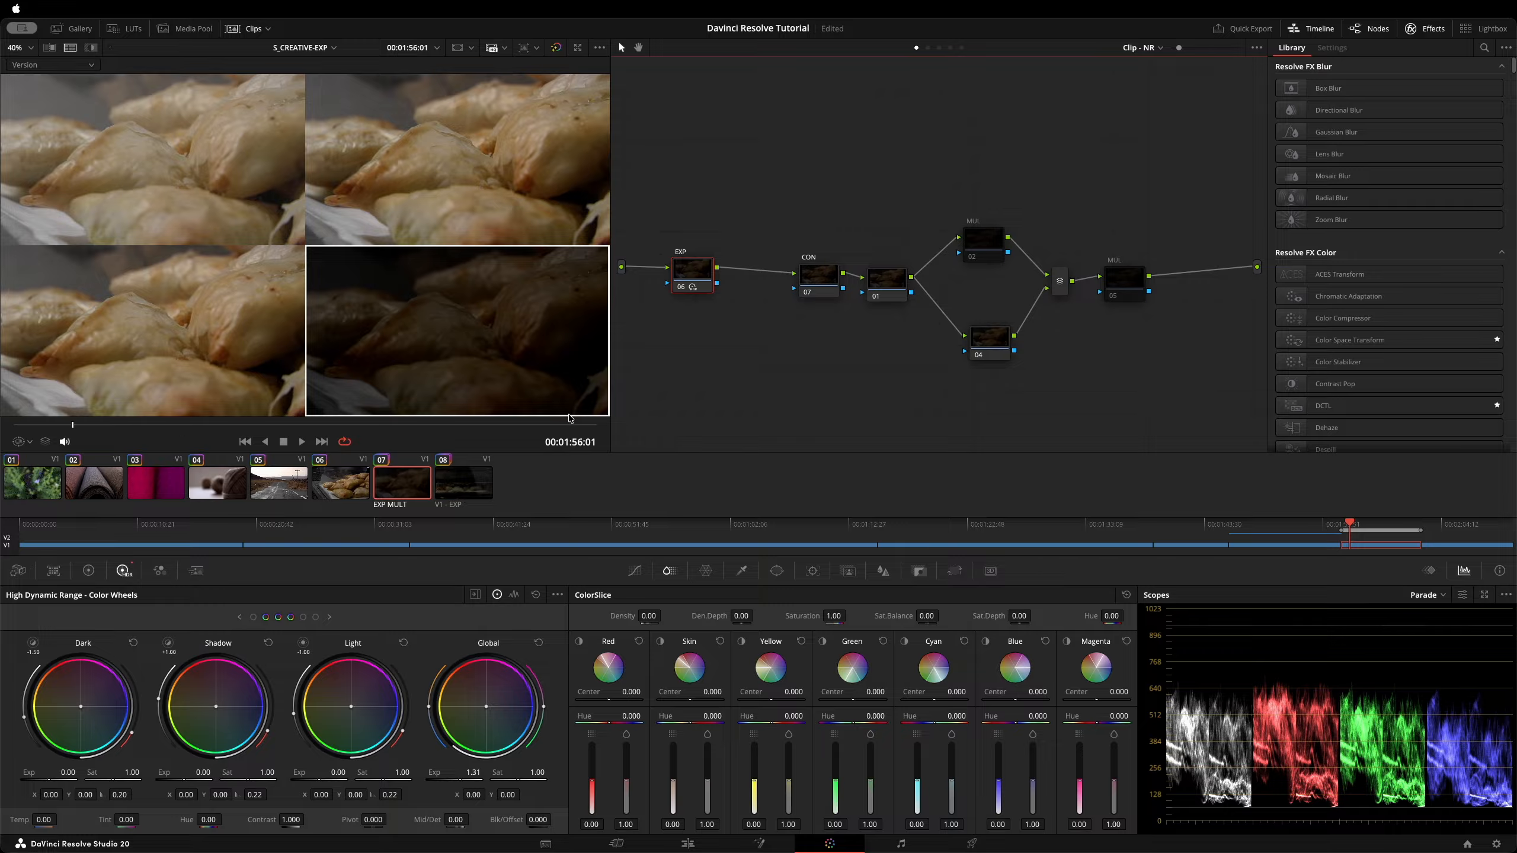
Set the EXP node's Global exposure to 2.68 in the EXP MULT version and compare it with the S MUL version.
left_click(472, 772)
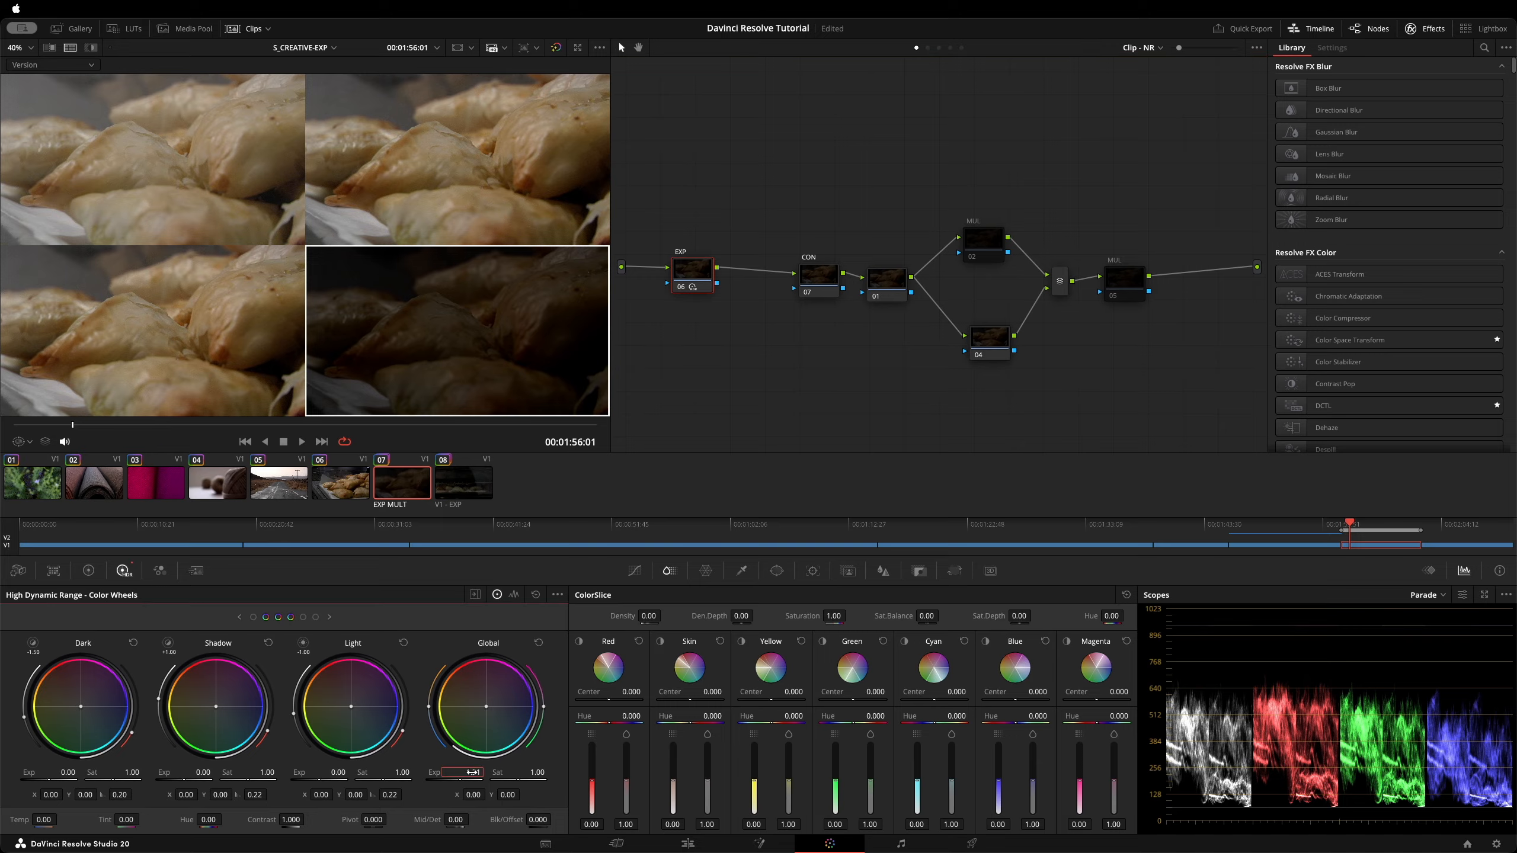
double_click(472, 772)
type("2.68")
key("Return")
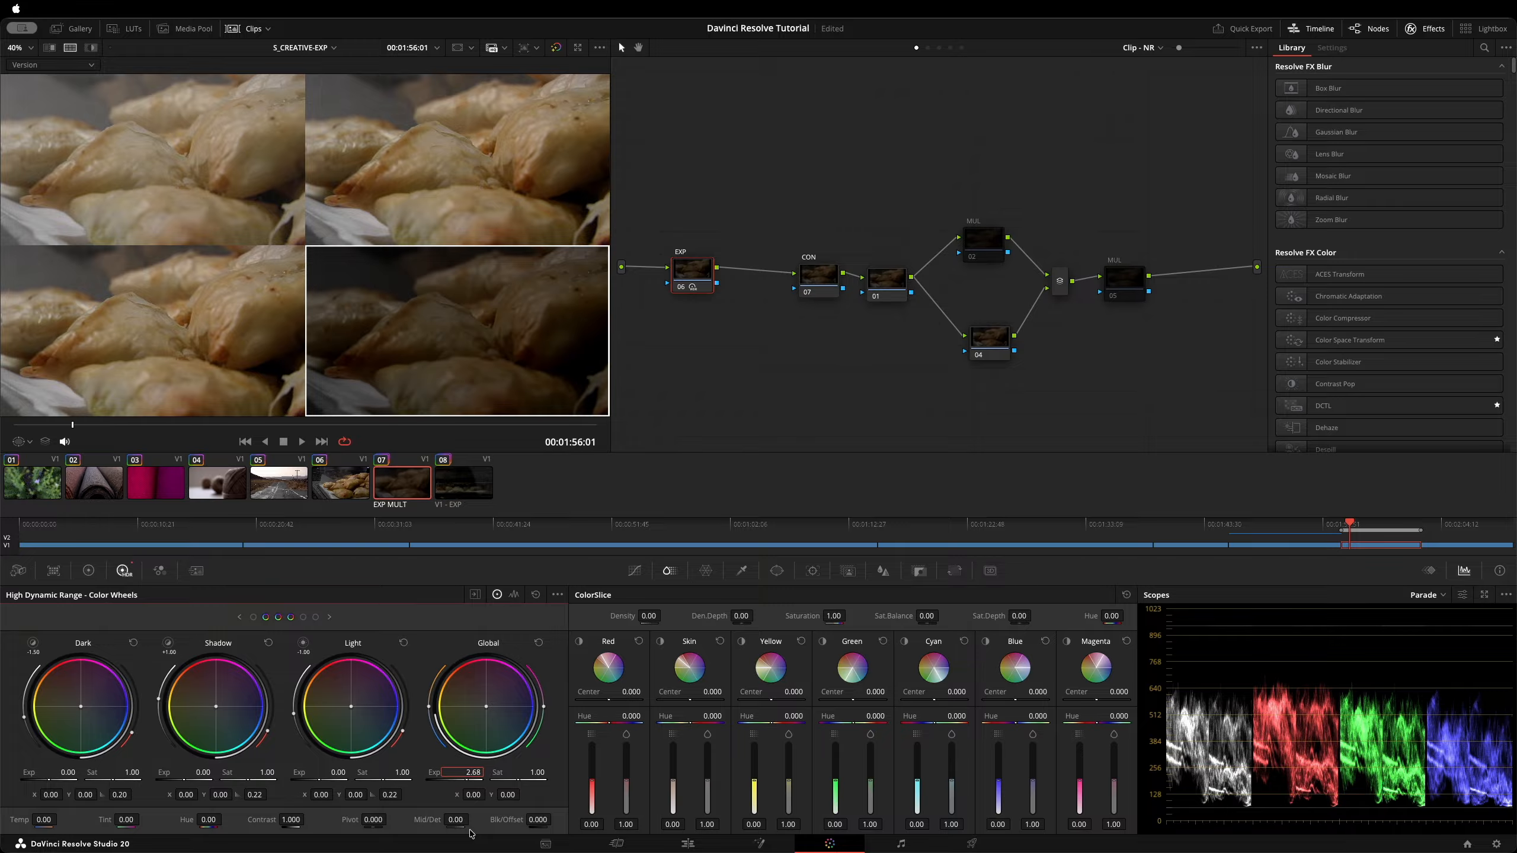
left_click(155, 340)
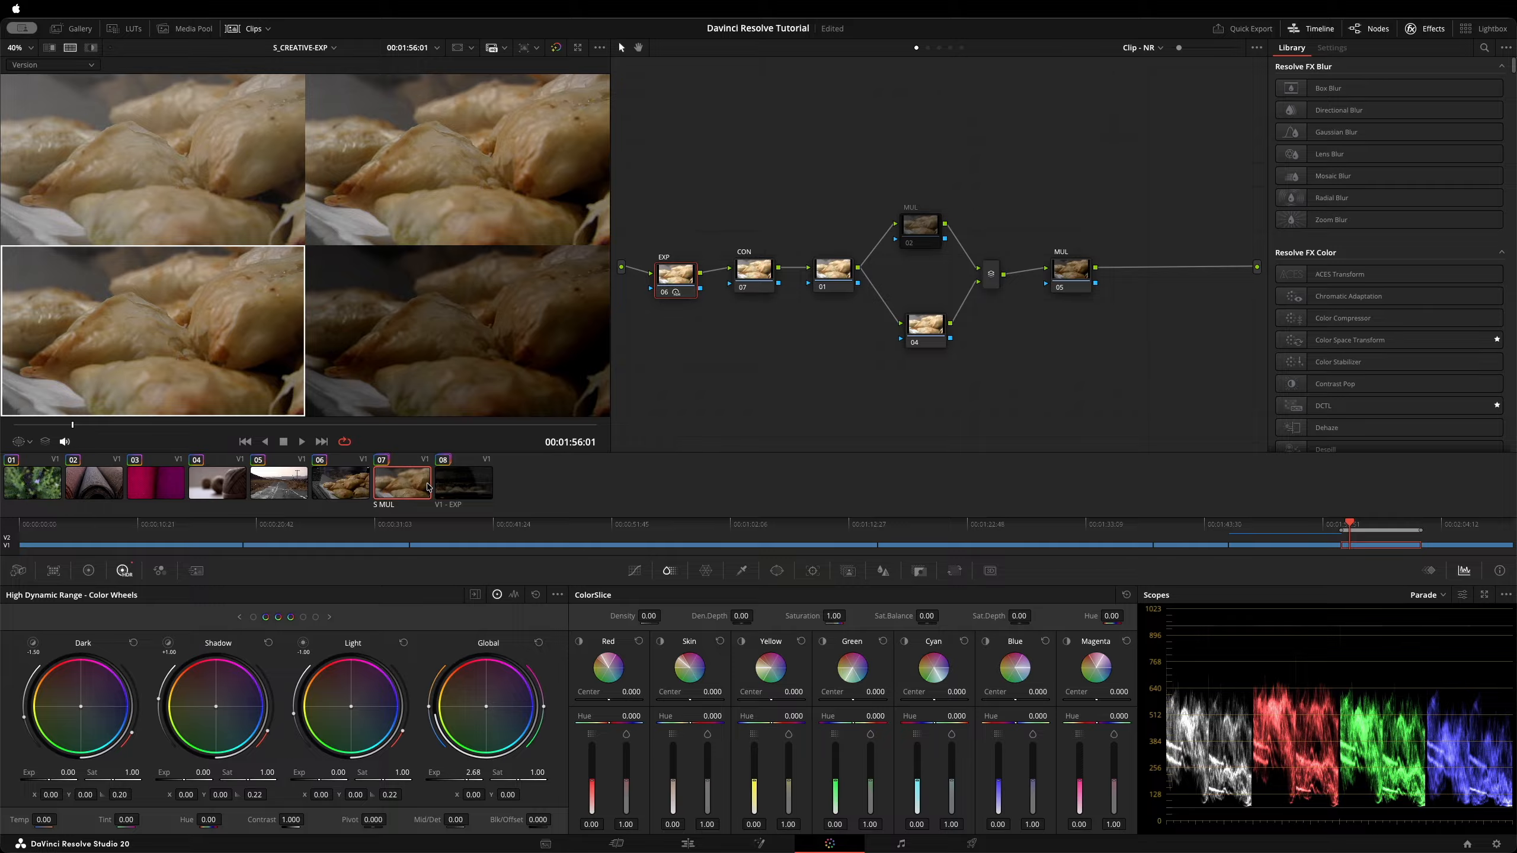
left_click(433, 338)
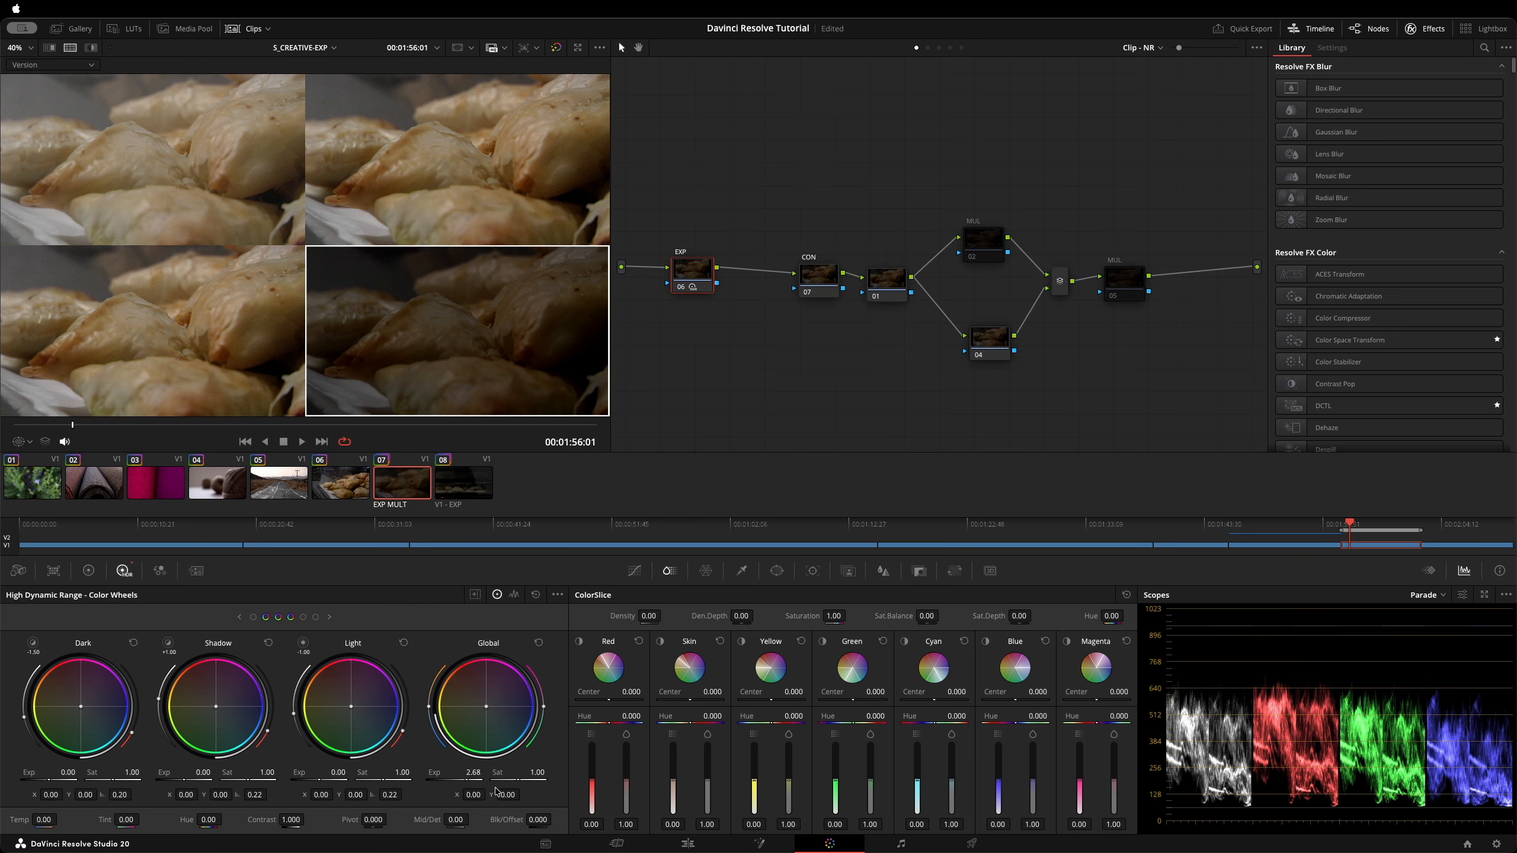
Raise the EXP node's Global exposure to 6.00 in the EXP MULT version and save the project.
left_click_drag(699, 275, 697, 278)
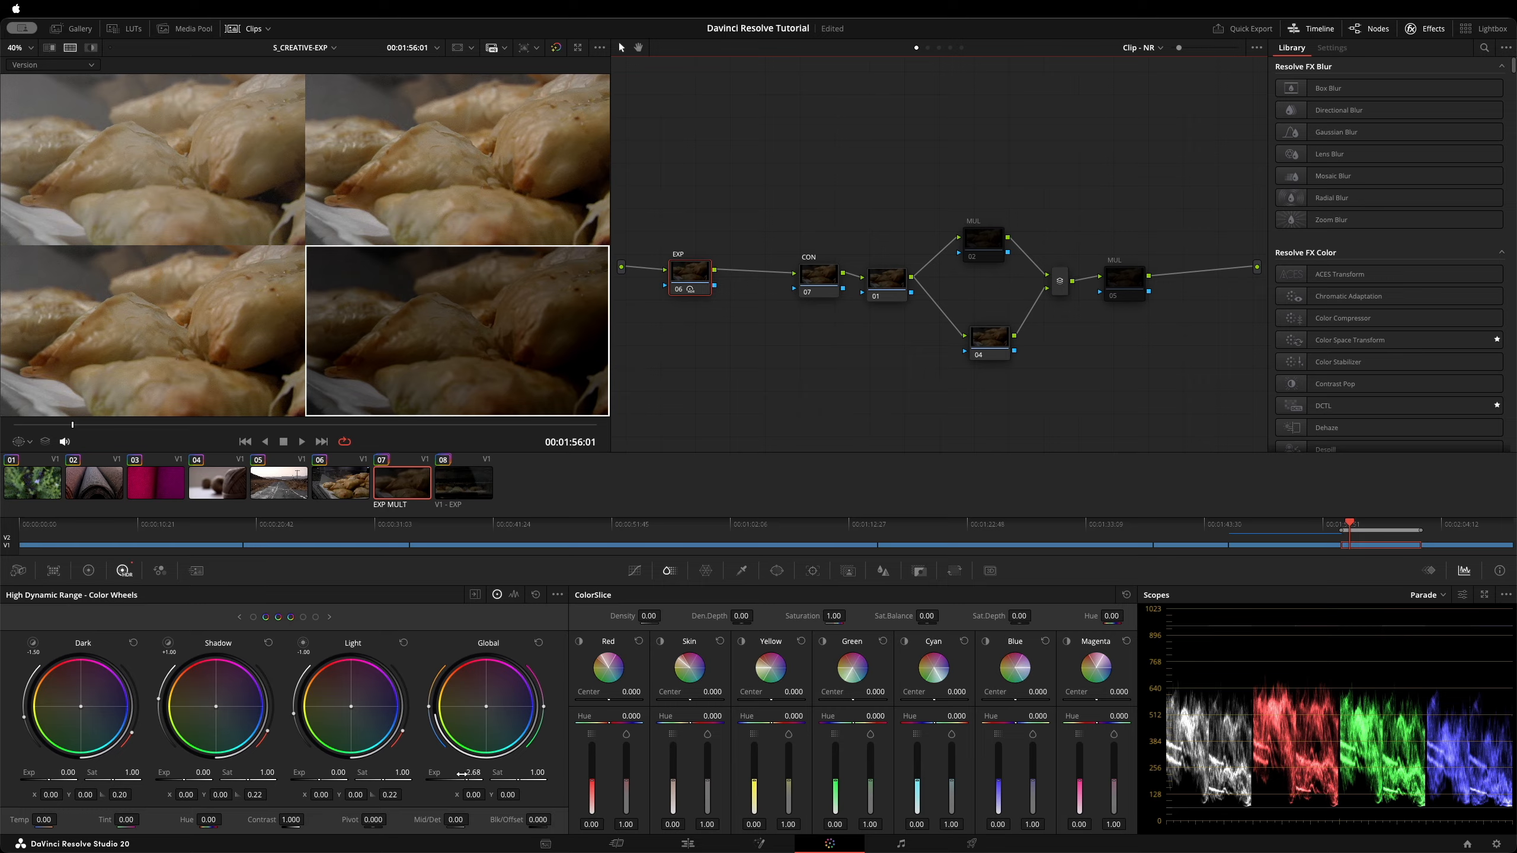
left_click_drag(469, 775, 669, 775)
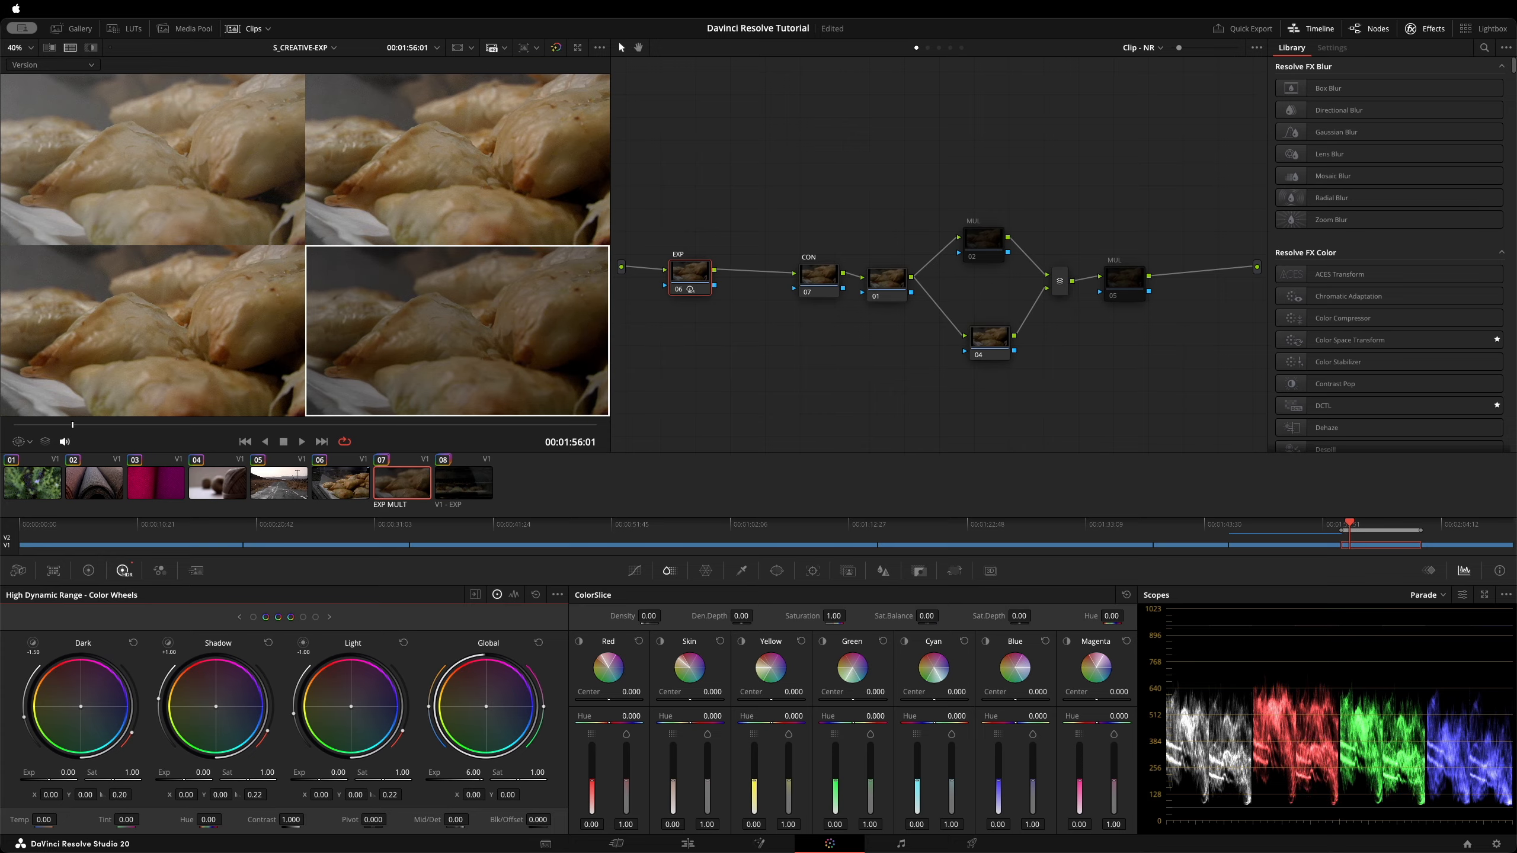
left_click_drag(471, 770, 476, 770)
key("super+s")
Move the EXP, CON and 01 nodes closer together and nudge the upper MUL node upward.
left_click_drag(704, 265, 698, 267)
left_click_drag(806, 278, 755, 278)
left_click_drag(885, 278, 848, 270)
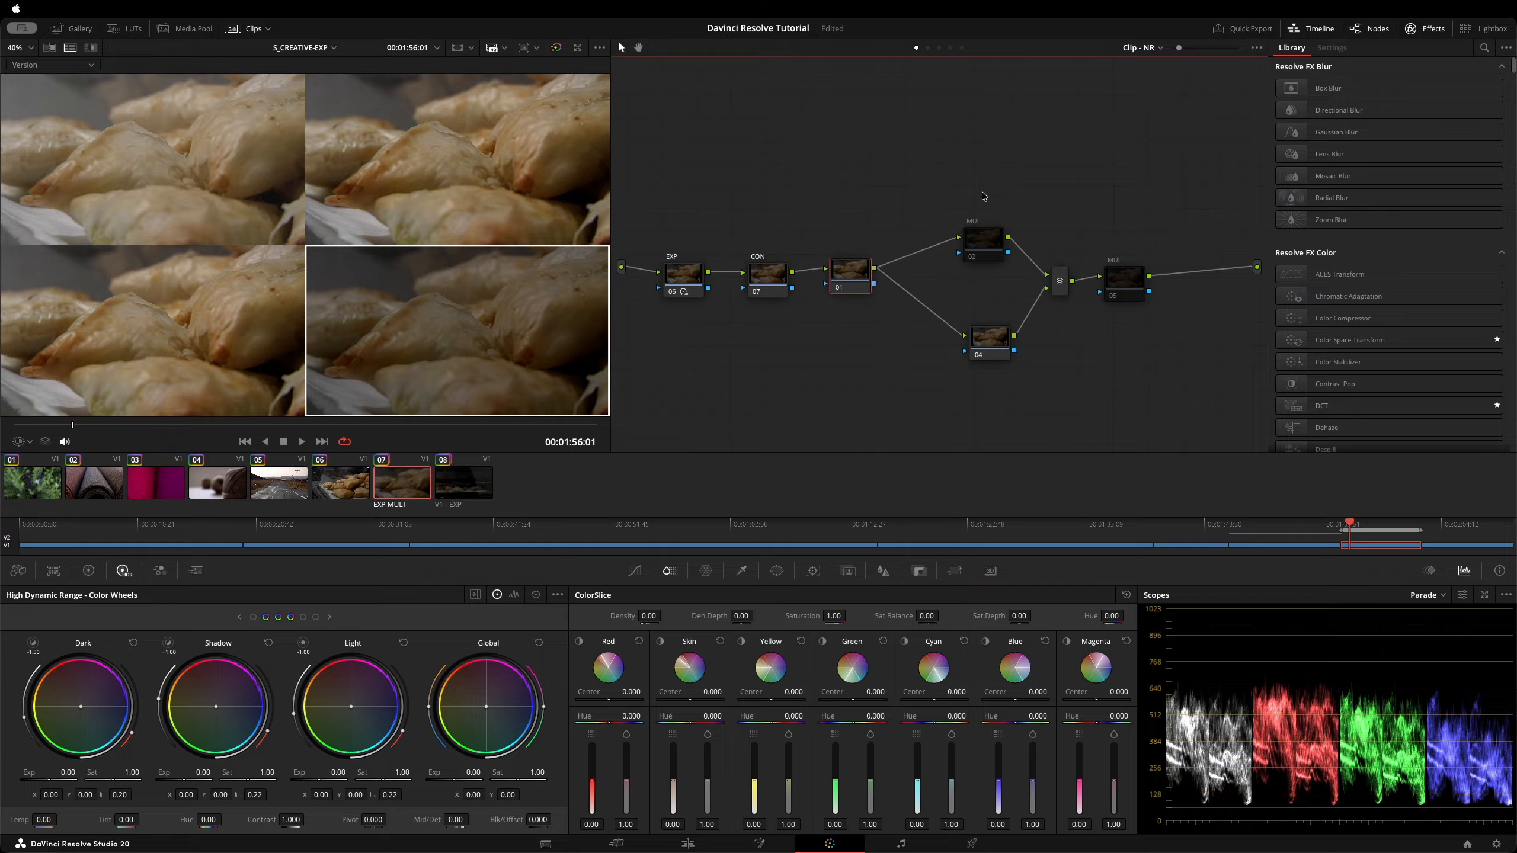
left_click_drag(1003, 260, 1001, 252)
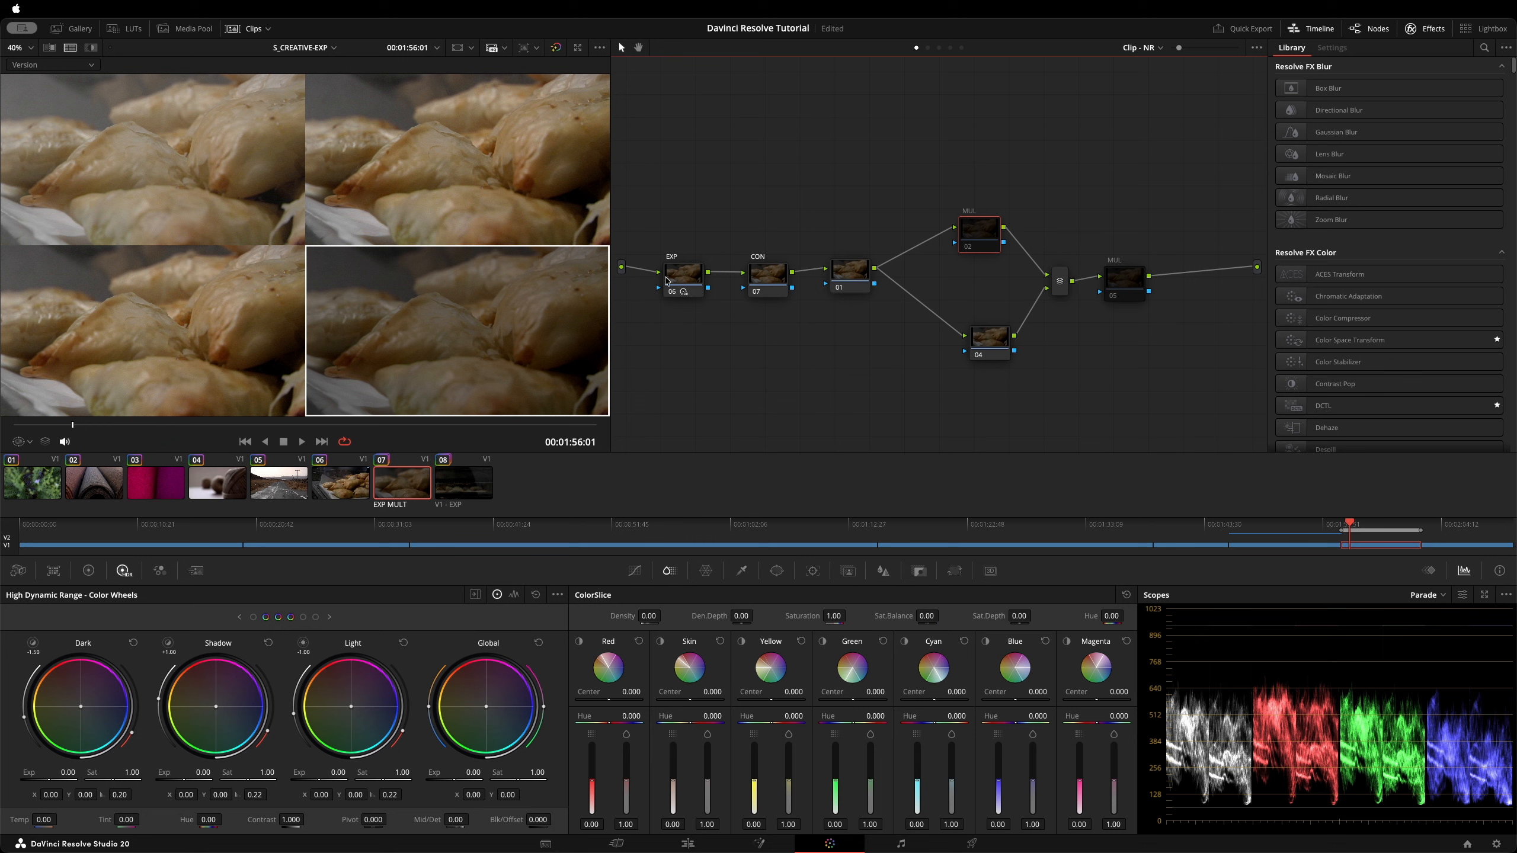
left_click_drag(757, 286, 745, 281)
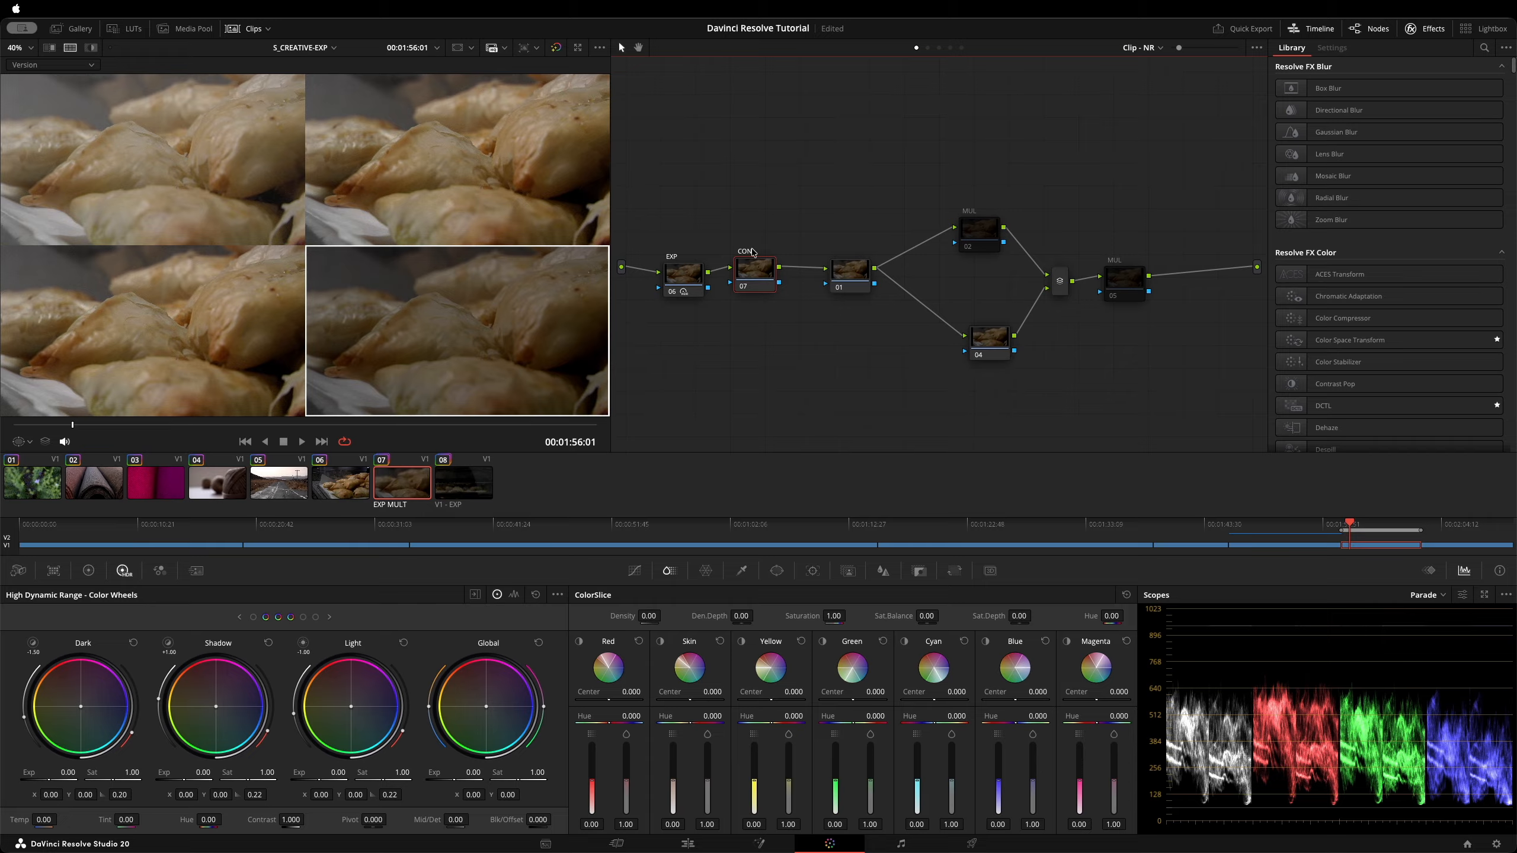
Shift the CON node and all nodes following it to the right, leaving a gap after the EXP node.
left_click_drag(736, 179, 1140, 401)
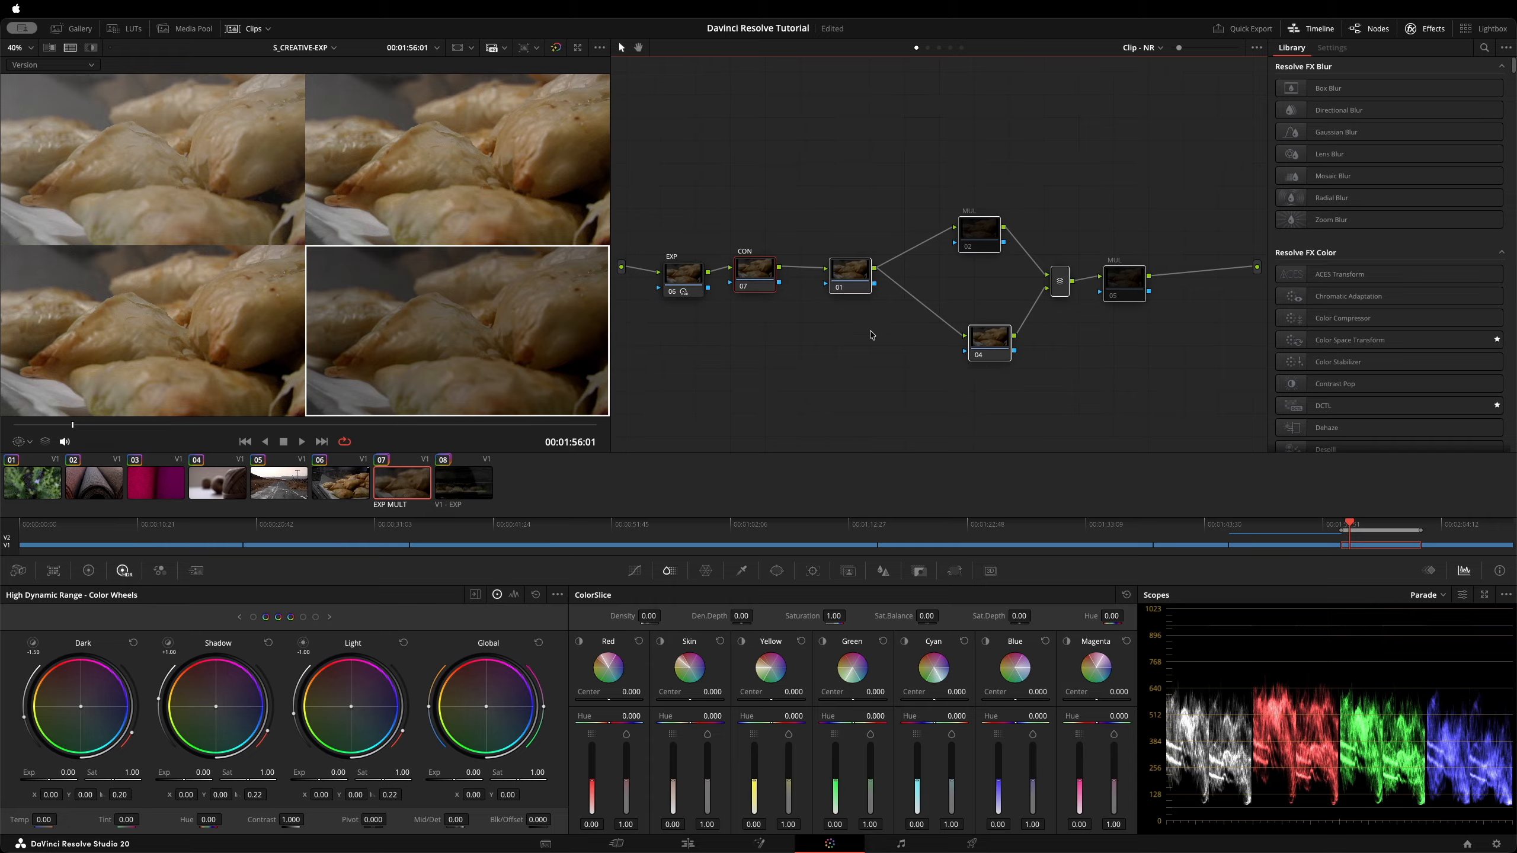
left_click_drag(751, 267, 818, 265)
left_click(868, 379)
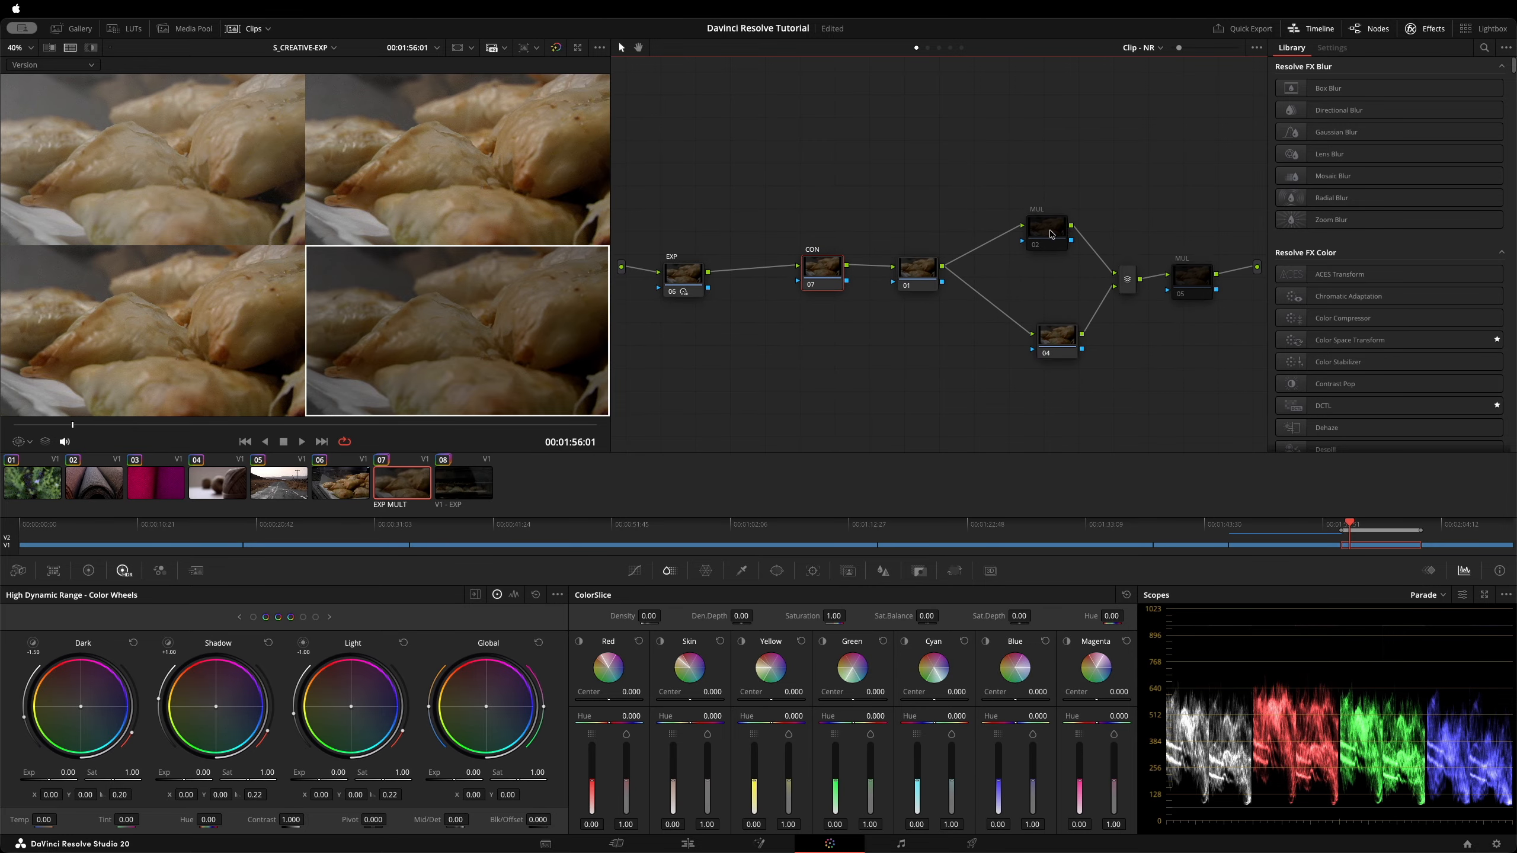
left_click_drag(1051, 233, 1045, 243)
Add a serial node after the EXP node and label it MULT.
left_click(681, 278)
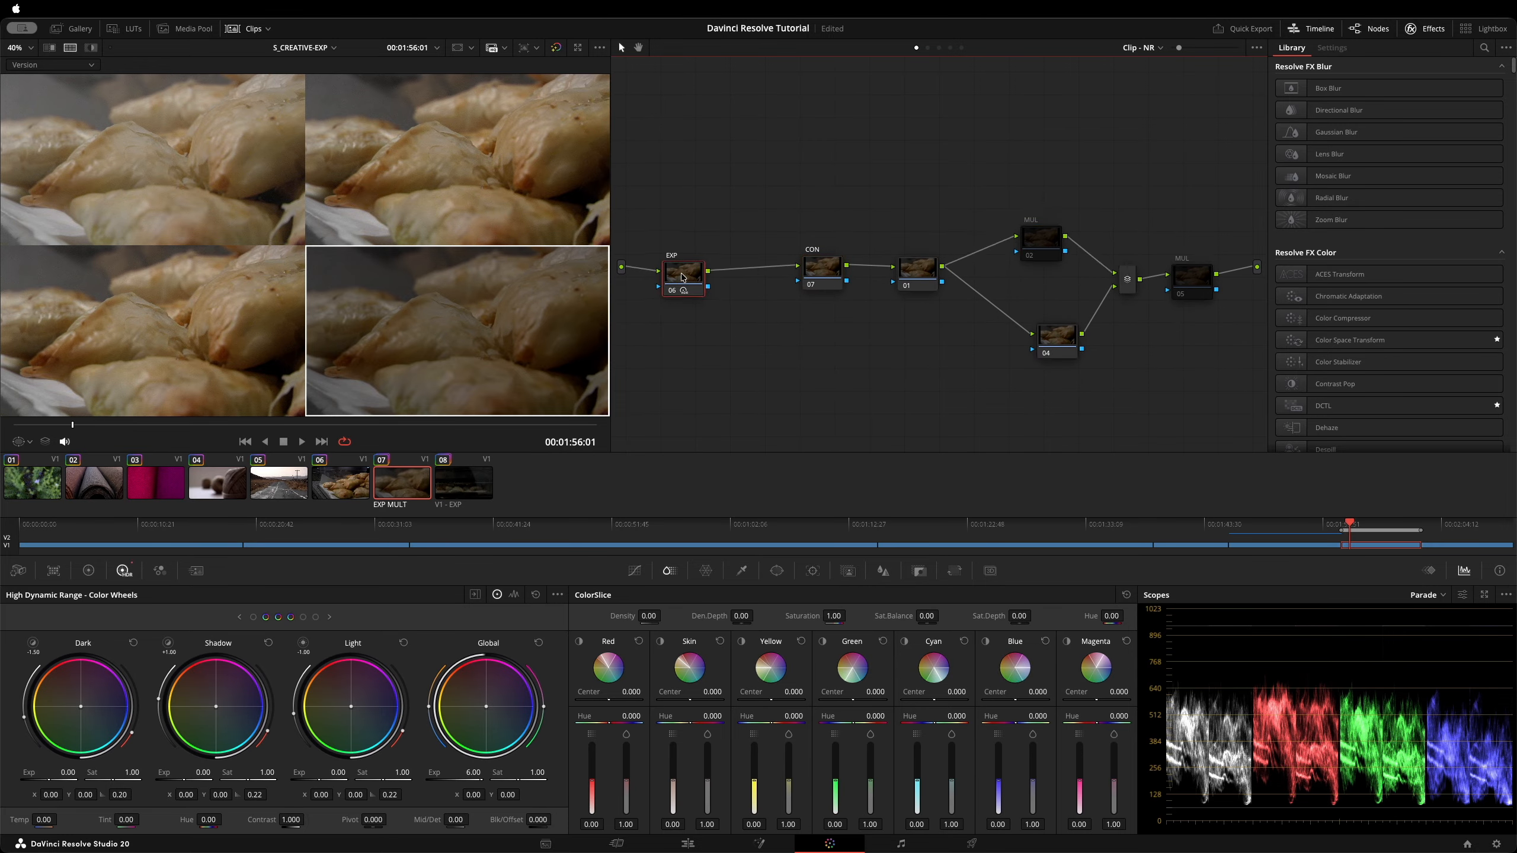
key("alt+s")
left_click_drag(747, 283, 745, 283)
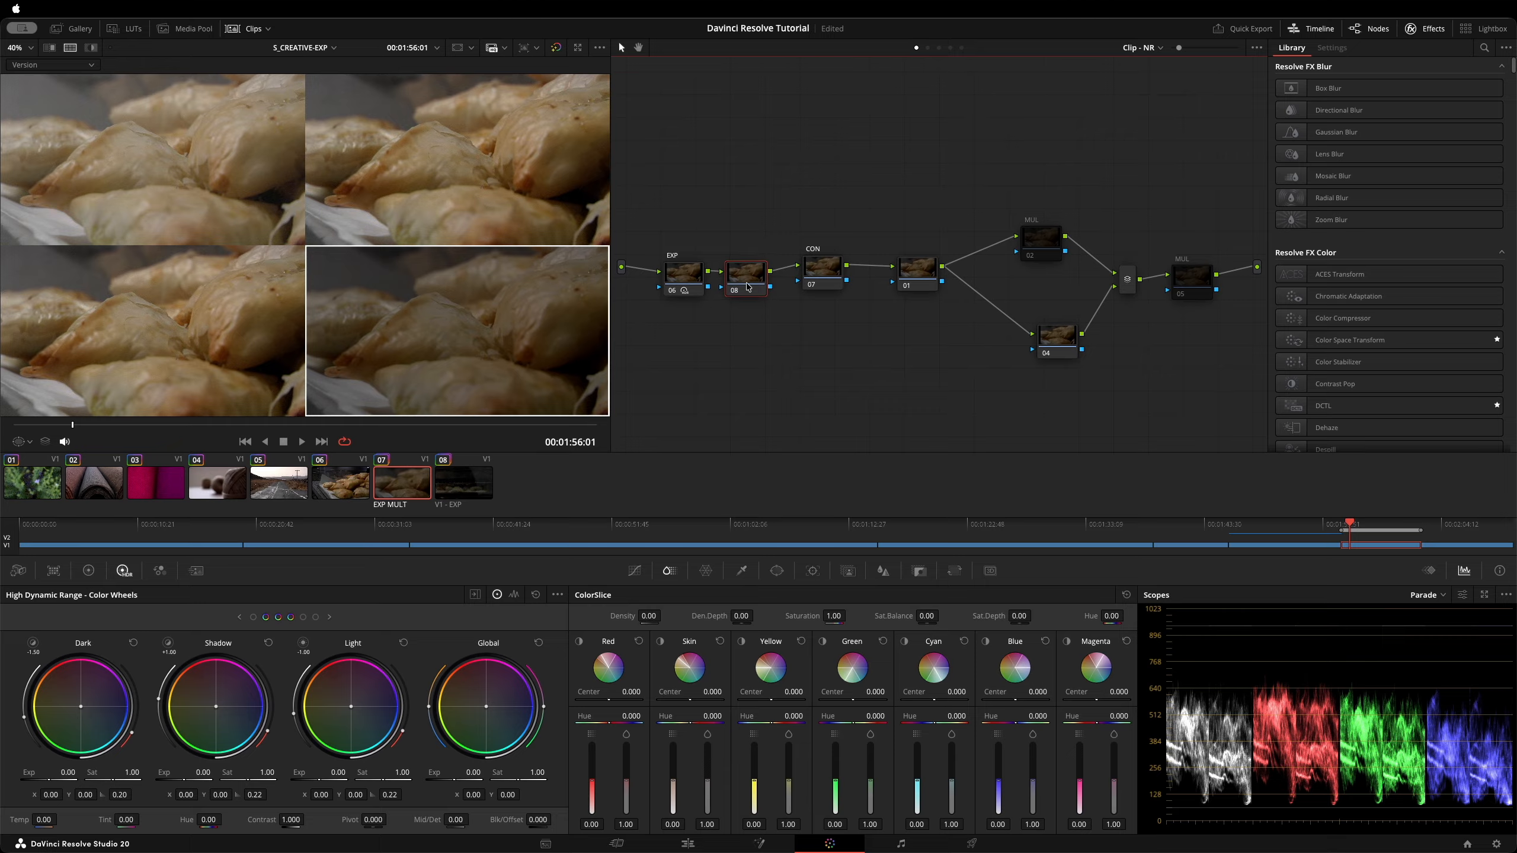
key("Caps_Lock")
type("MULT")
key("Return")
Rearrange the EXP, MULT, CON and 01 nodes into an evenly spaced row.
left_click_drag(669, 204, 791, 331)
left_click_drag(762, 270, 928, 275)
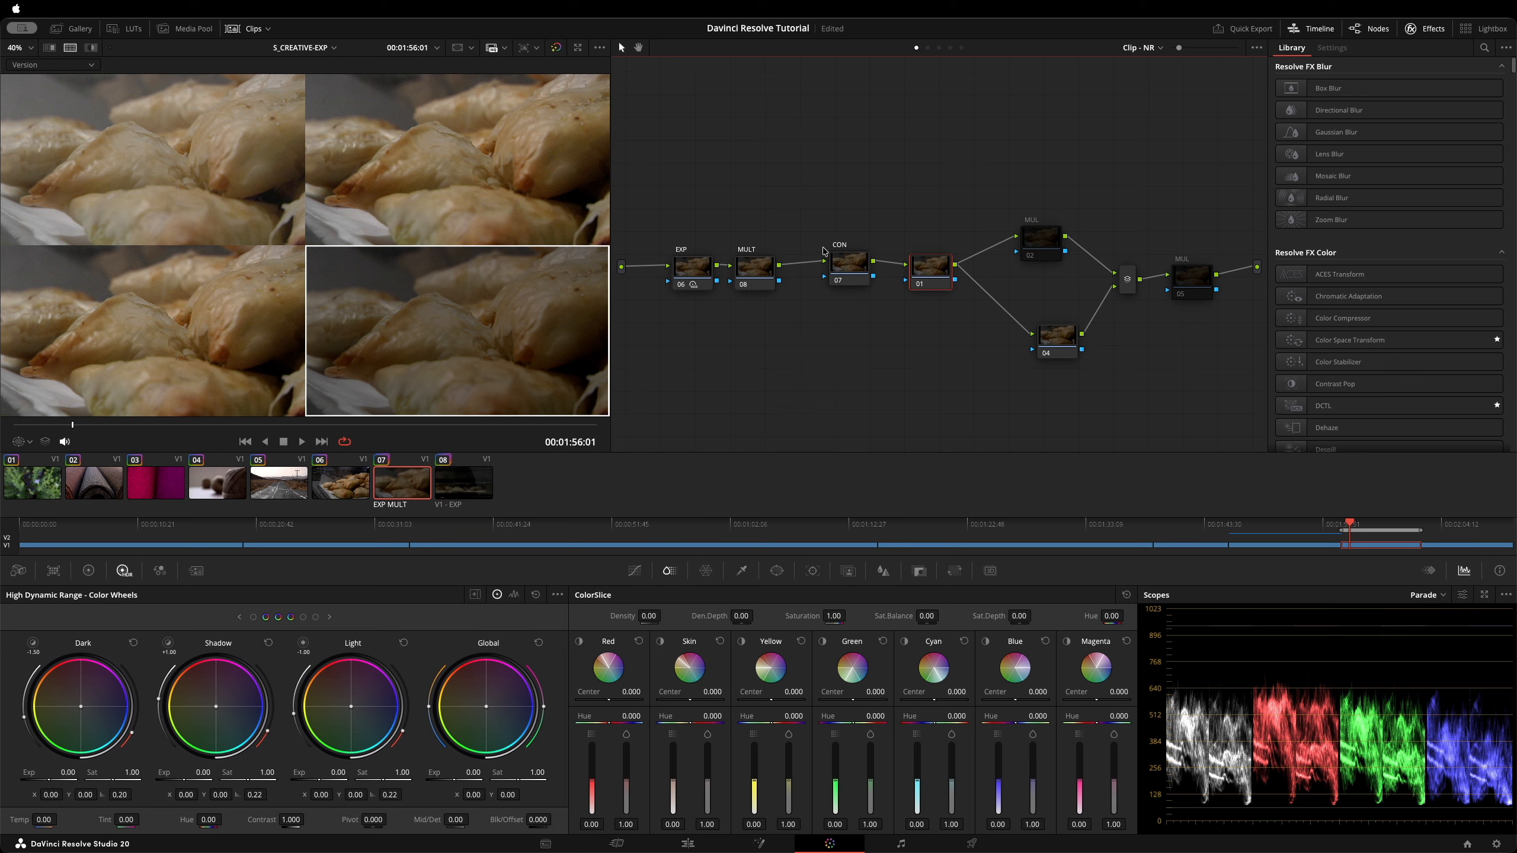
left_click_drag(816, 200, 983, 401)
left_click_drag(744, 272, 751, 276)
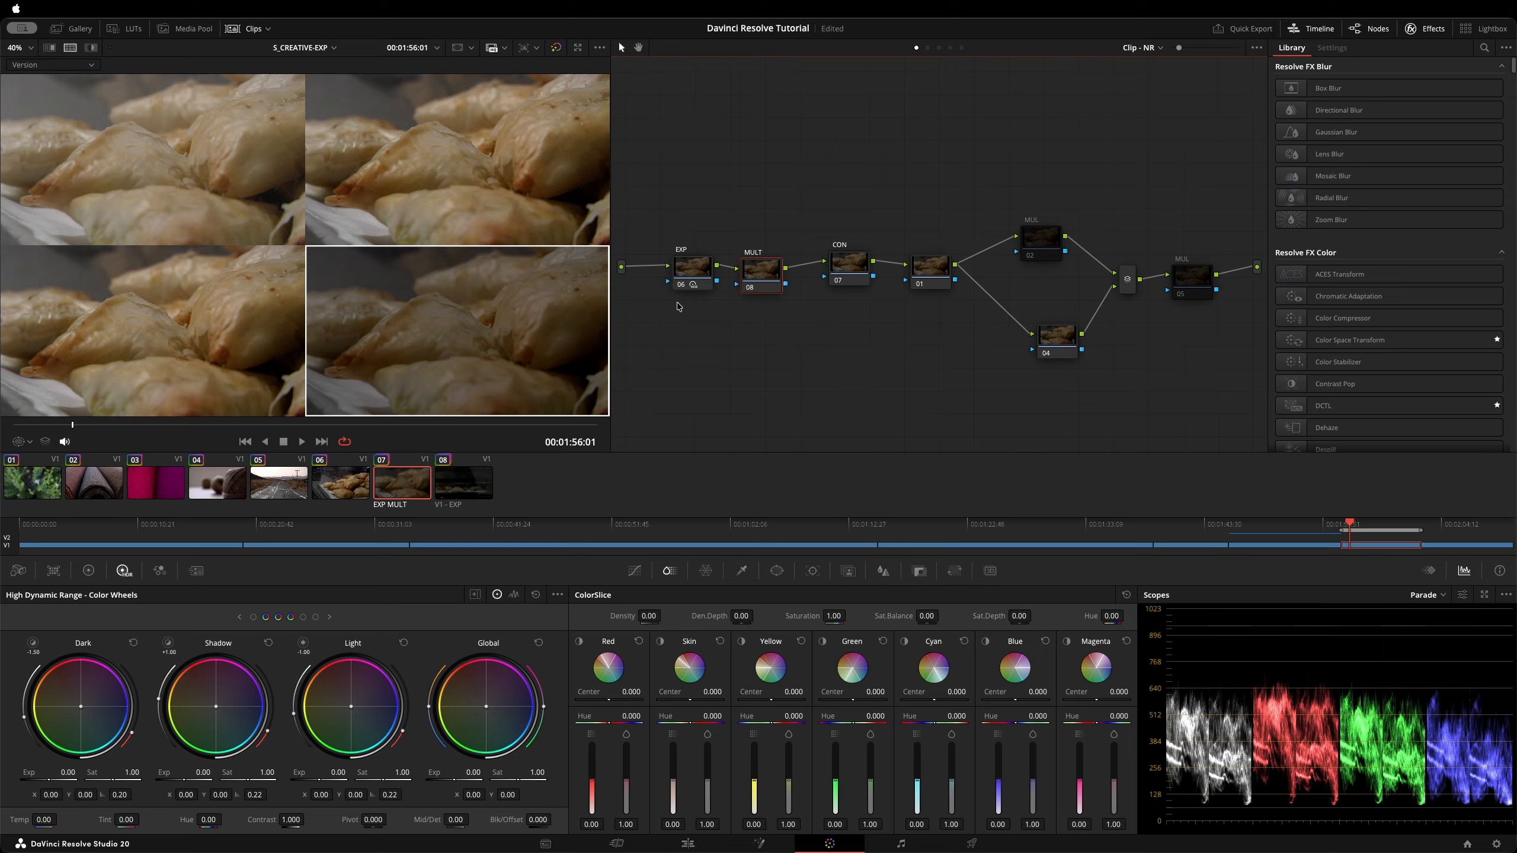
left_click(706, 270)
left_click_drag(757, 269, 754, 272)
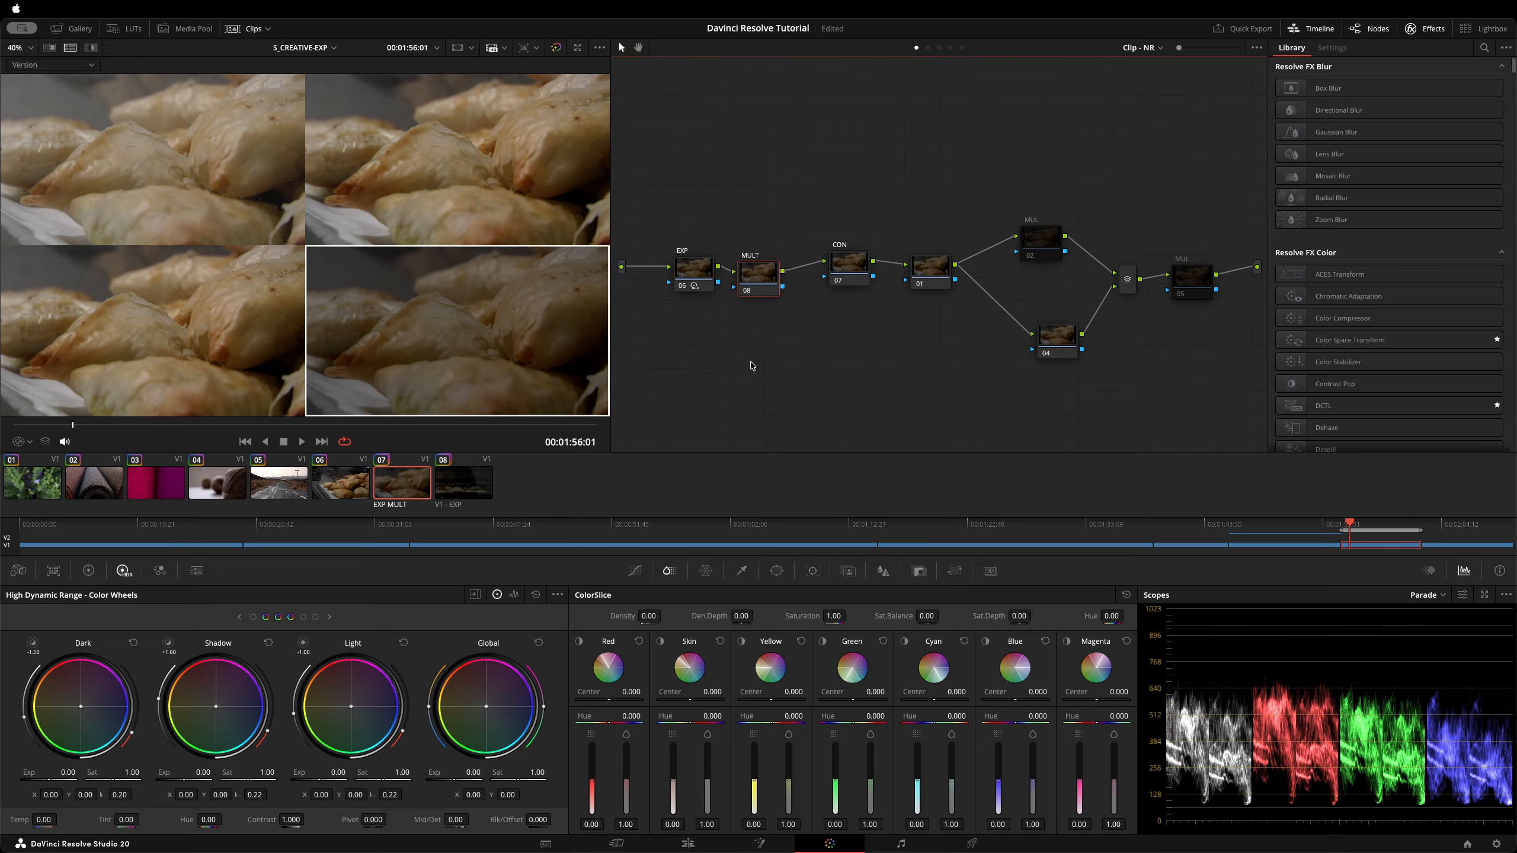
Set the EXP node's Global exposure to 1.31 in the EXP MULT version.
left_click(708, 276)
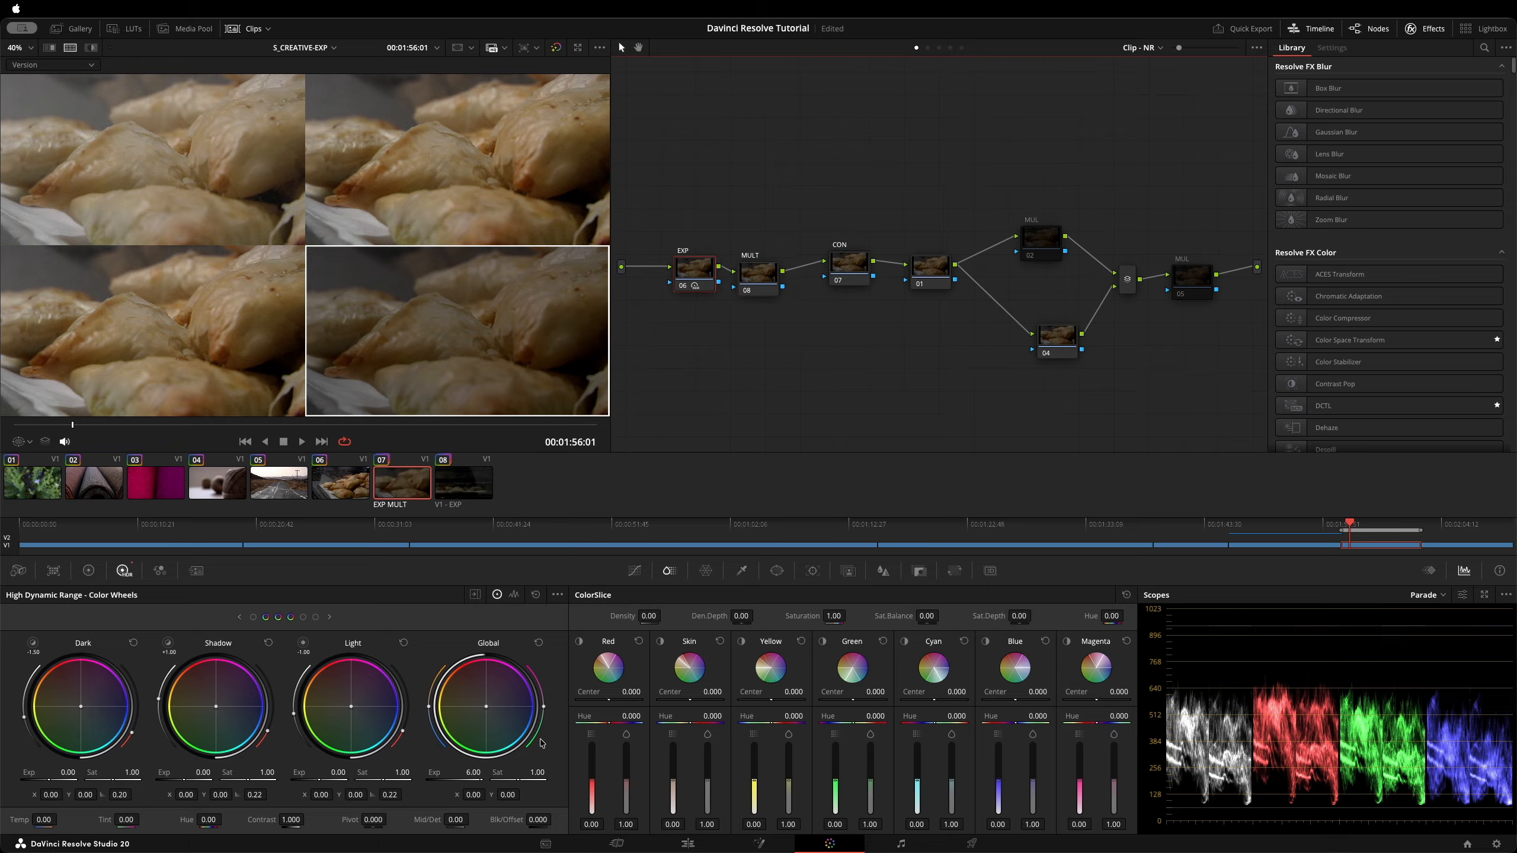
left_click(460, 772)
type("2")
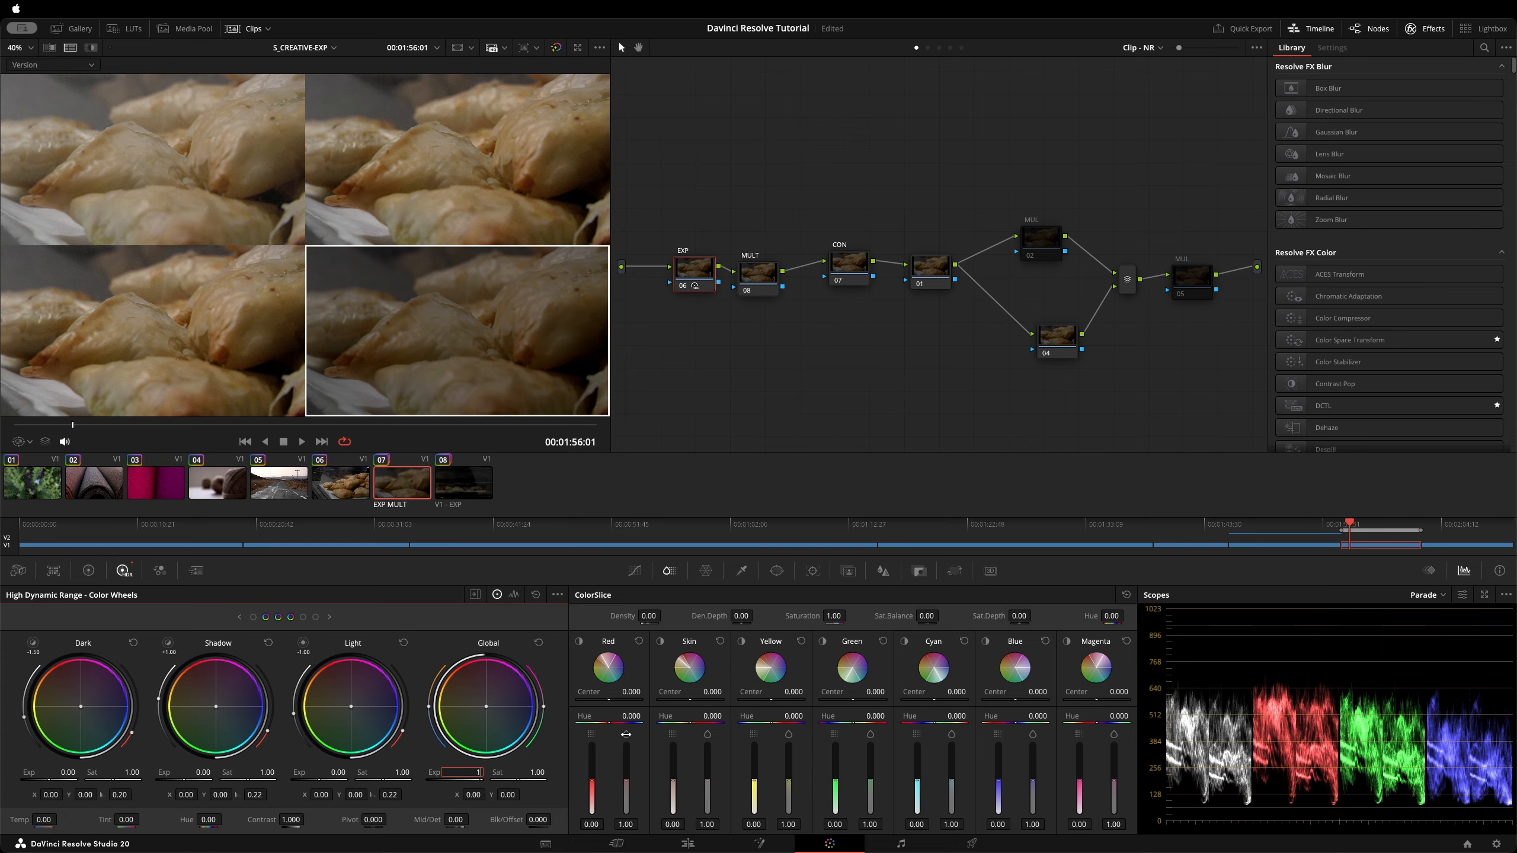
type(".31")
key("Return")
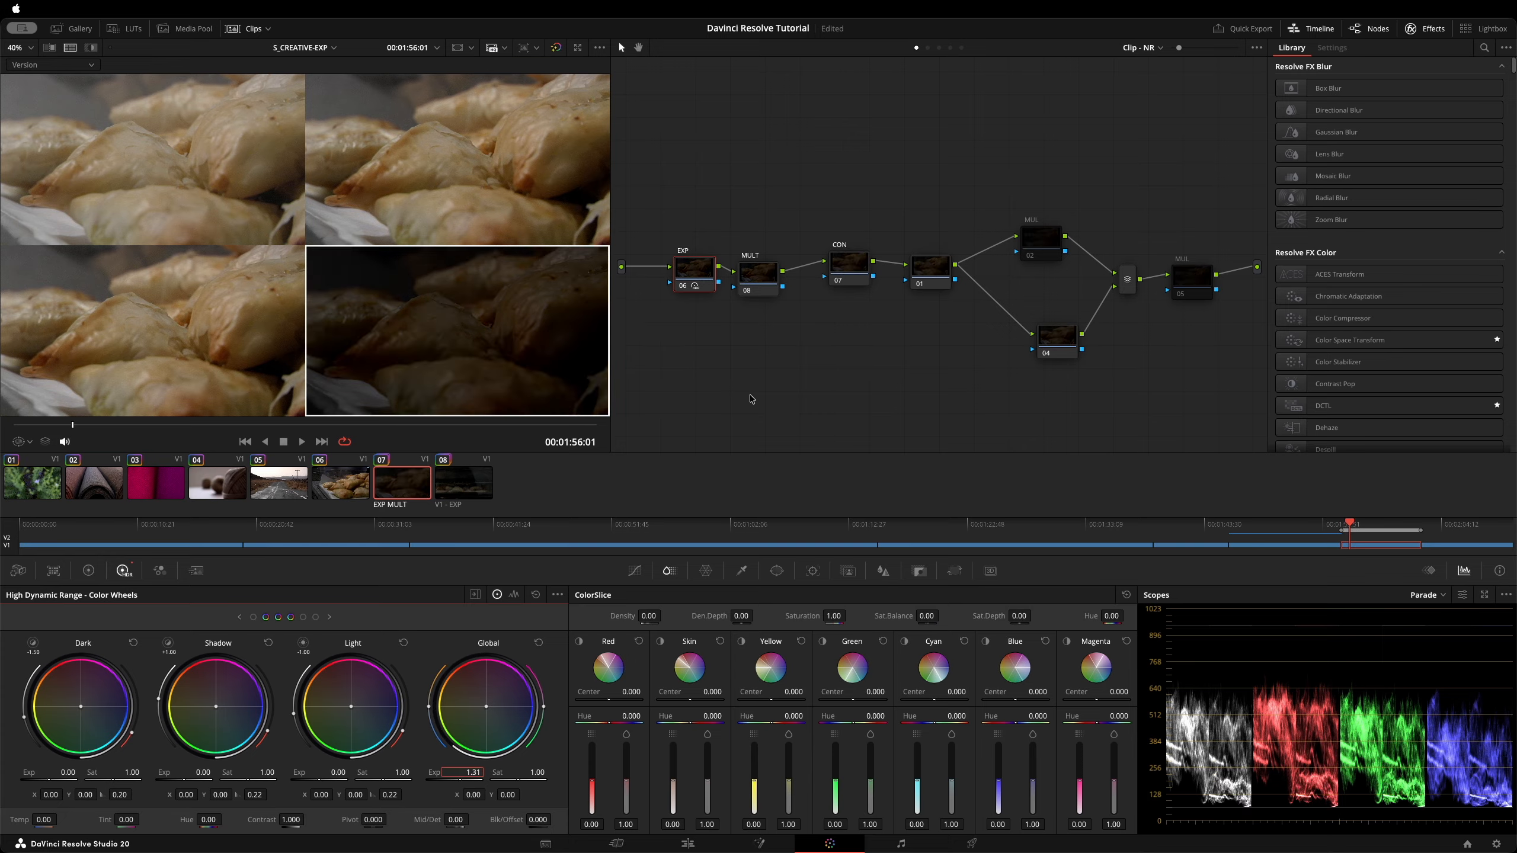
Set the MULT node's composite mode to Multiply.
left_click(747, 284)
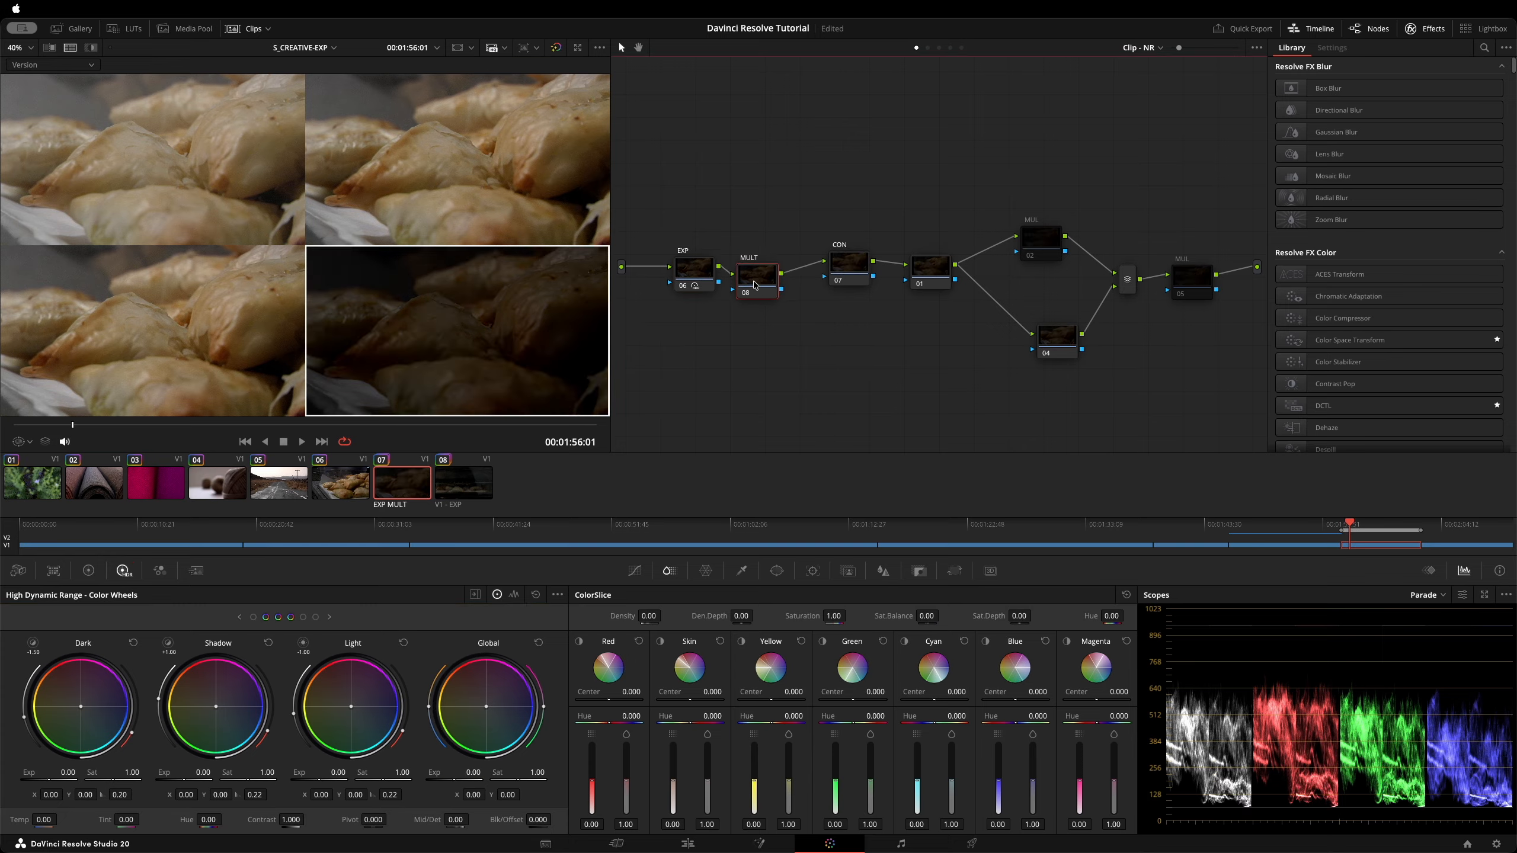
left_click_drag(754, 284, 764, 281)
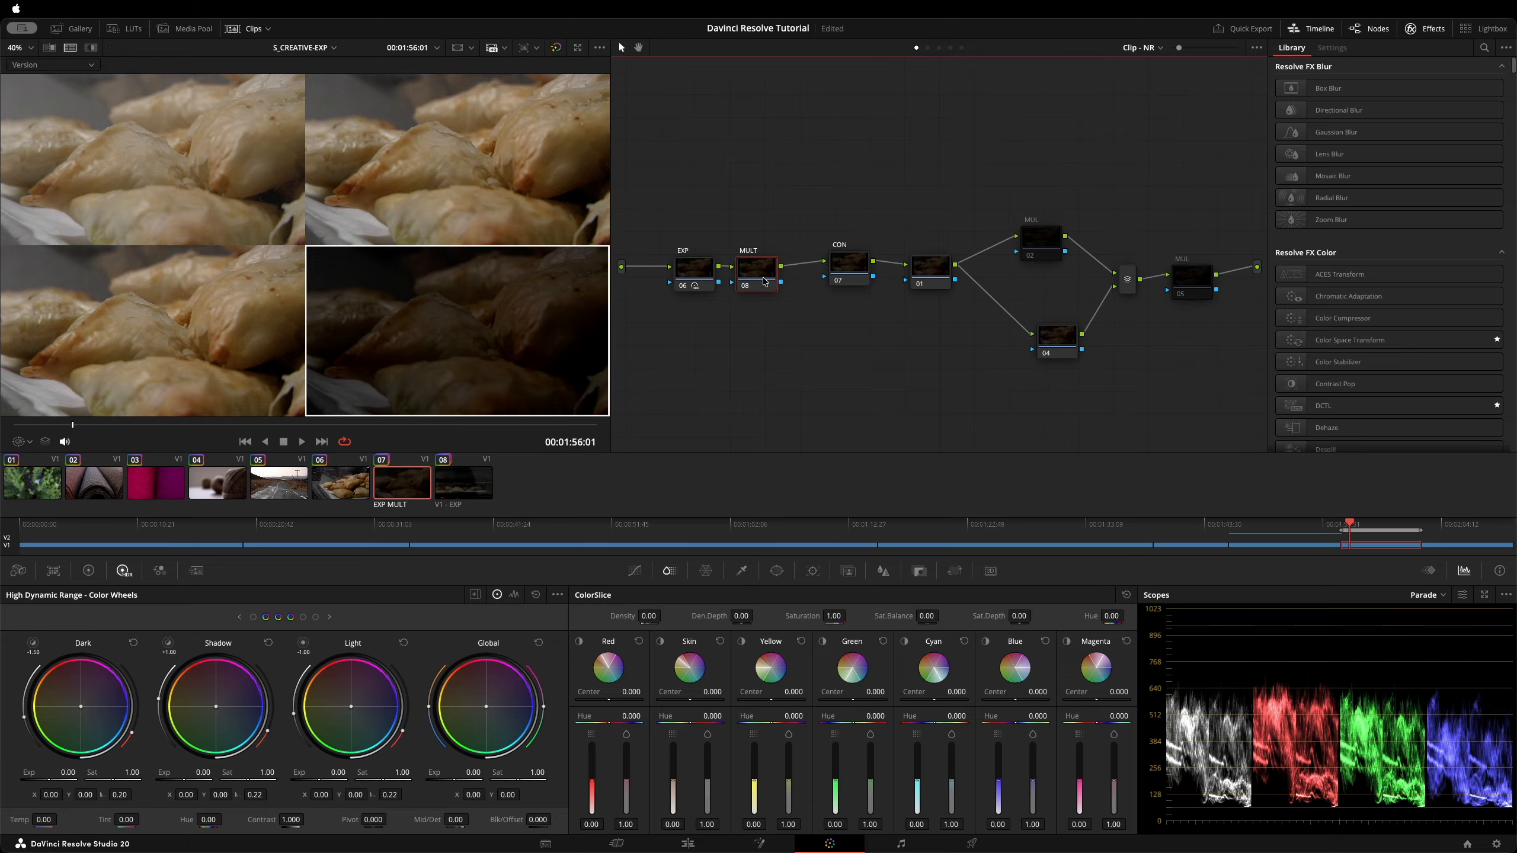
right_click(764, 281)
mouse_move(833, 473)
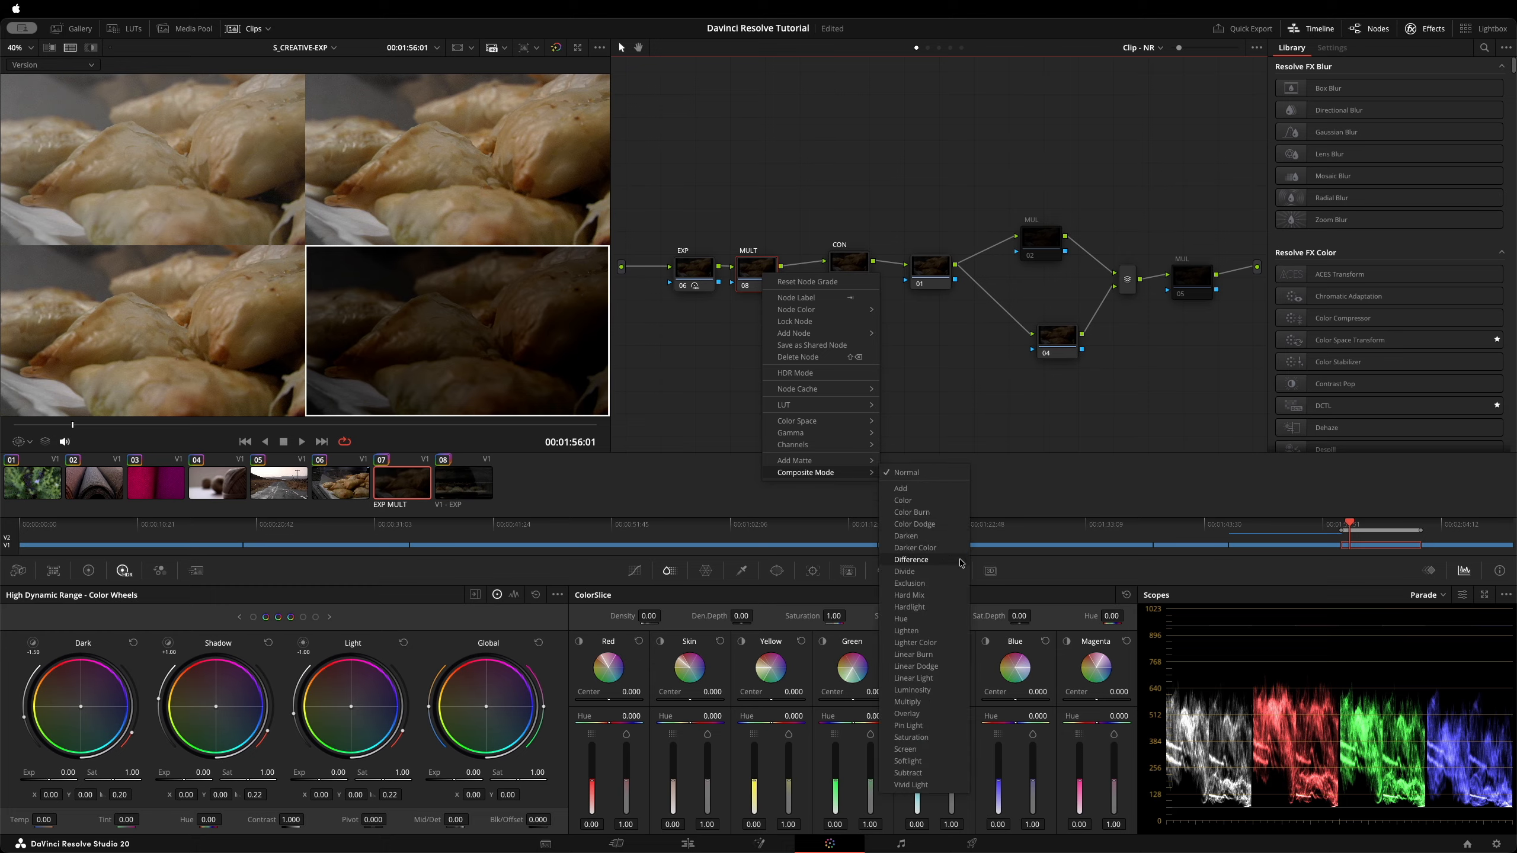
left_click(925, 704)
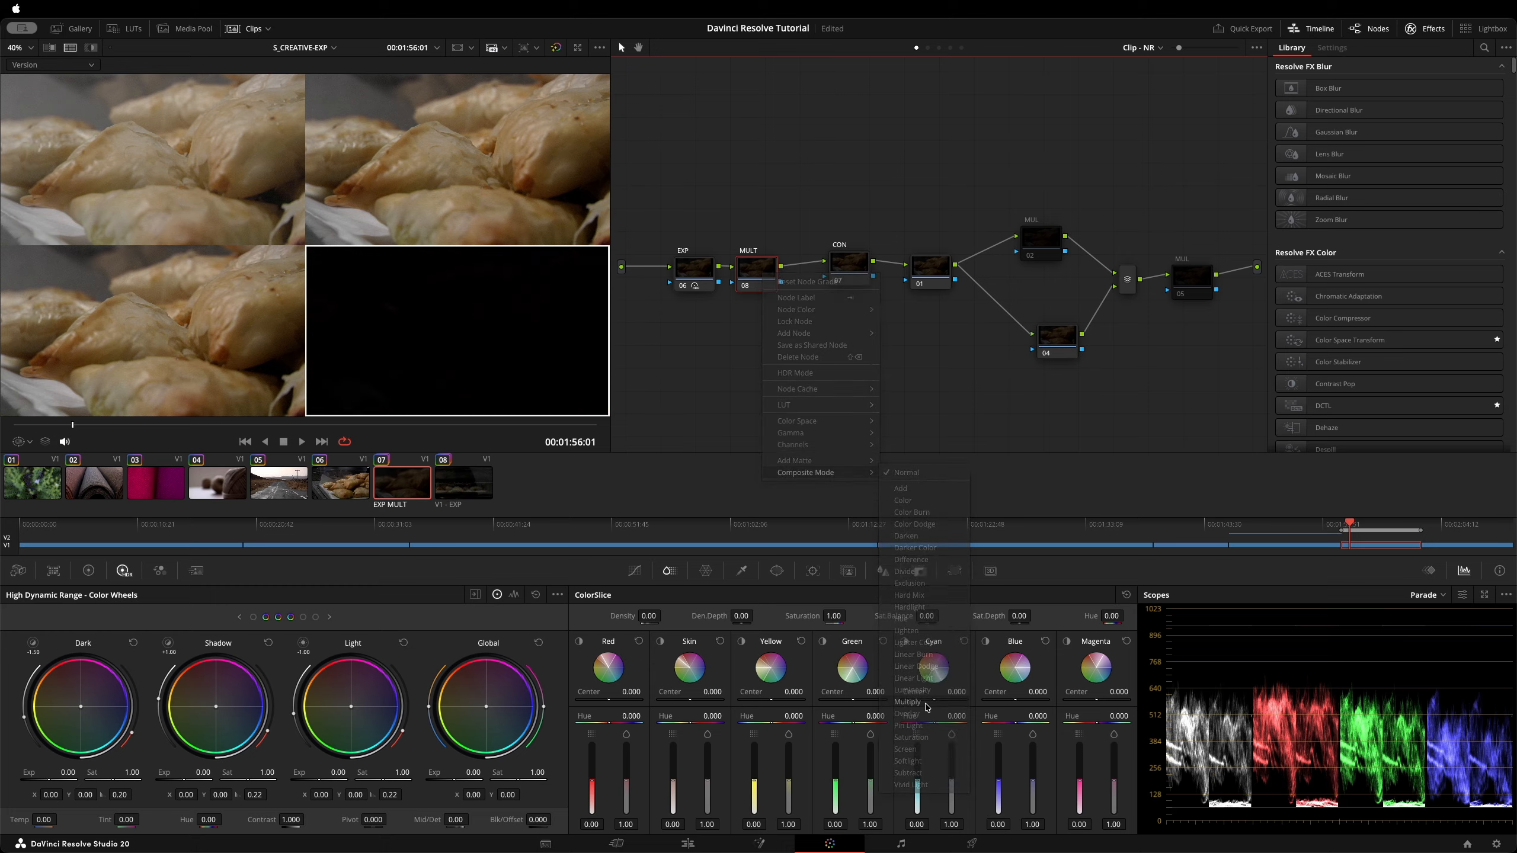
Check the EXP node's Global exposure and the MULT node's composite mode in the EXP MULT version.
left_click_drag(689, 270, 715, 288)
left_click_drag(471, 777, 476, 776)
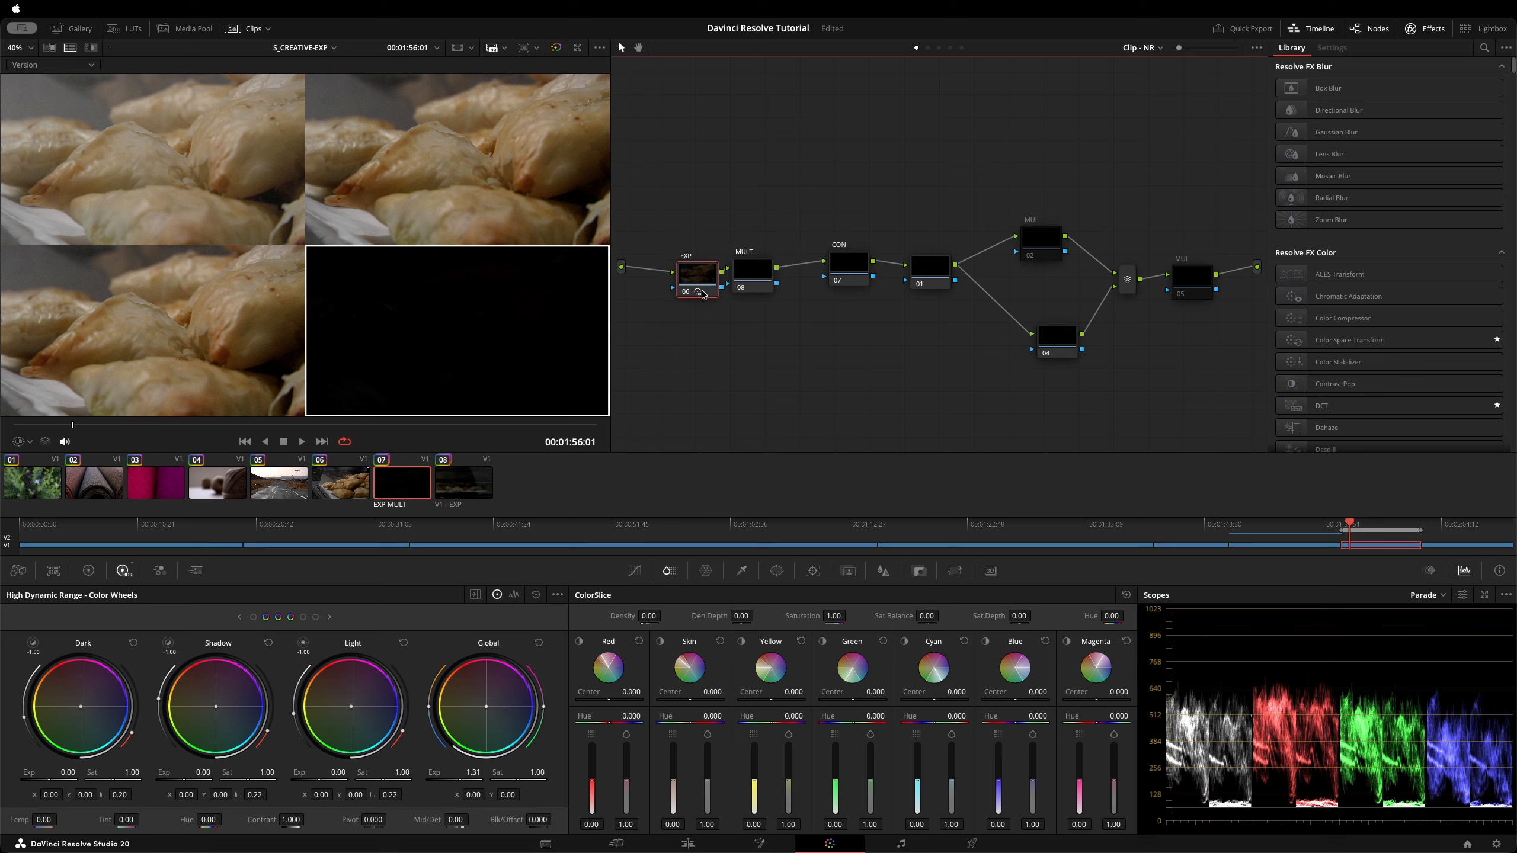
left_click_drag(752, 271, 763, 271)
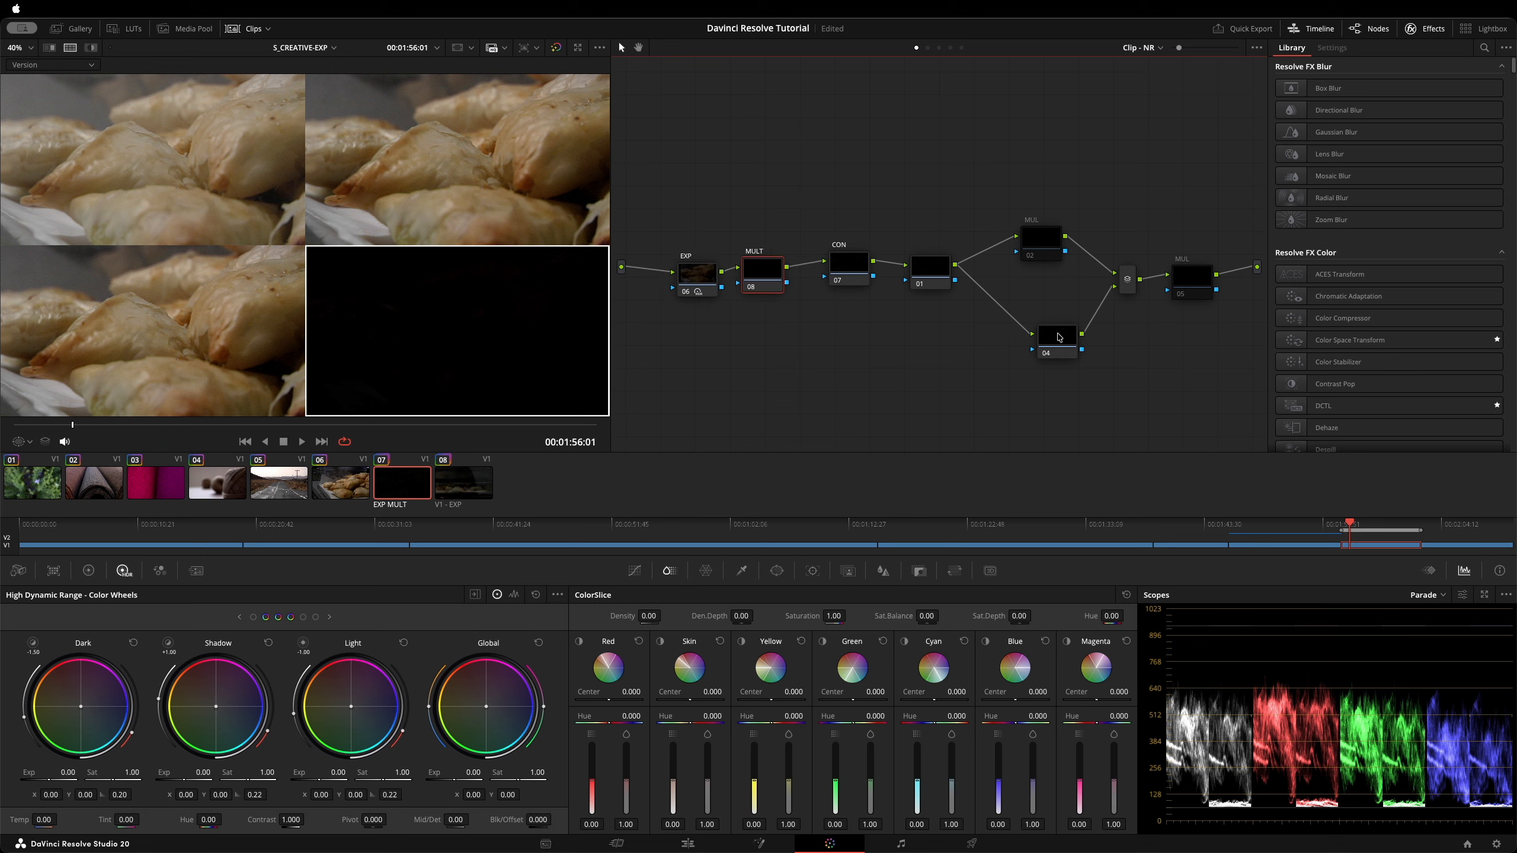
left_click_drag(1058, 338, 1053, 339)
left_click_drag(699, 278, 691, 272)
left_click_drag(764, 272, 762, 273)
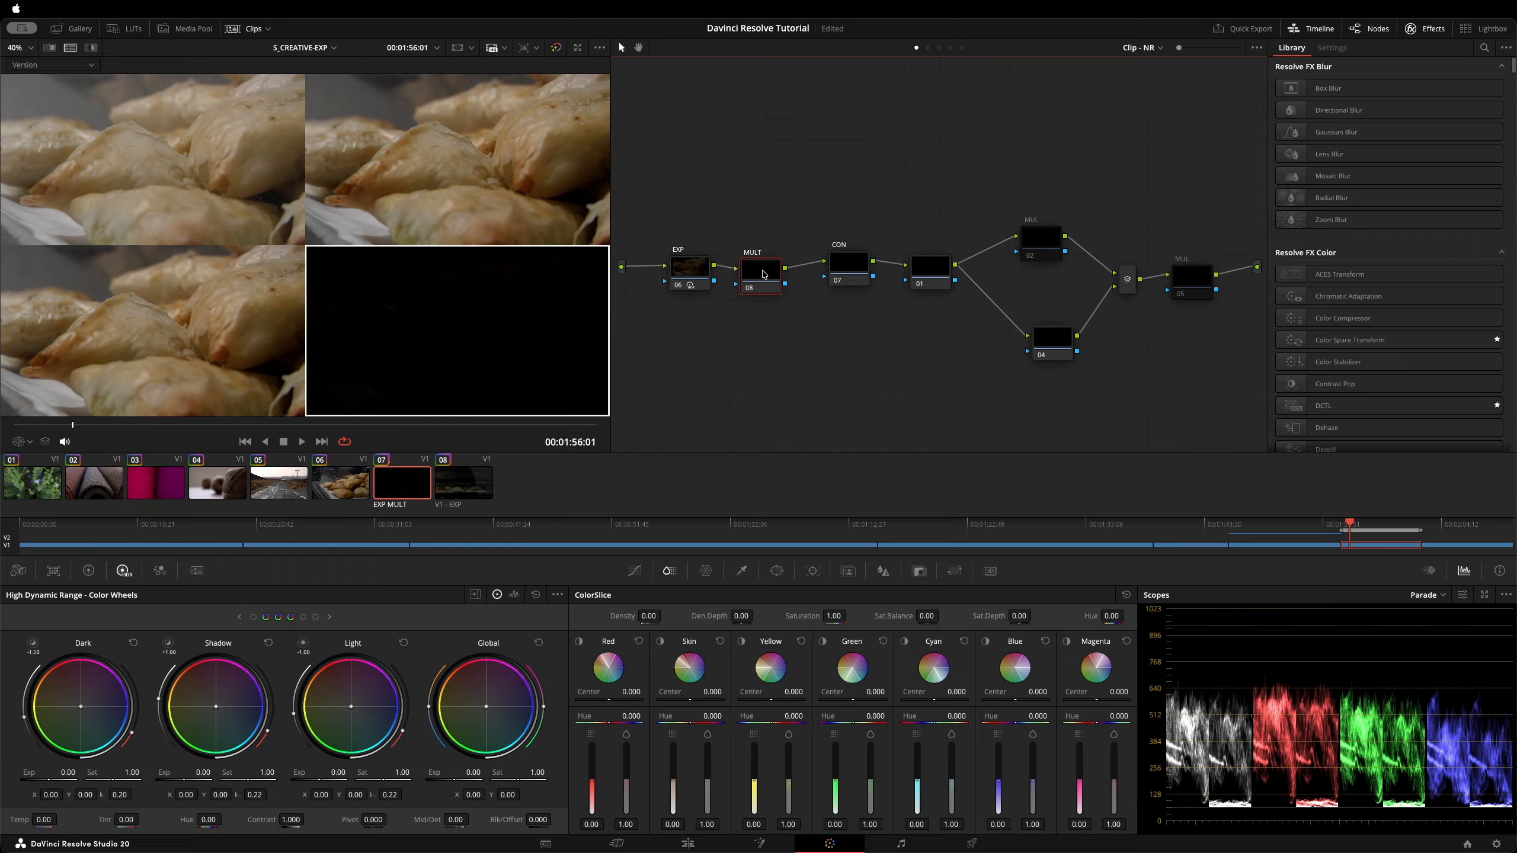
right_click(764, 274)
mouse_move(835, 471)
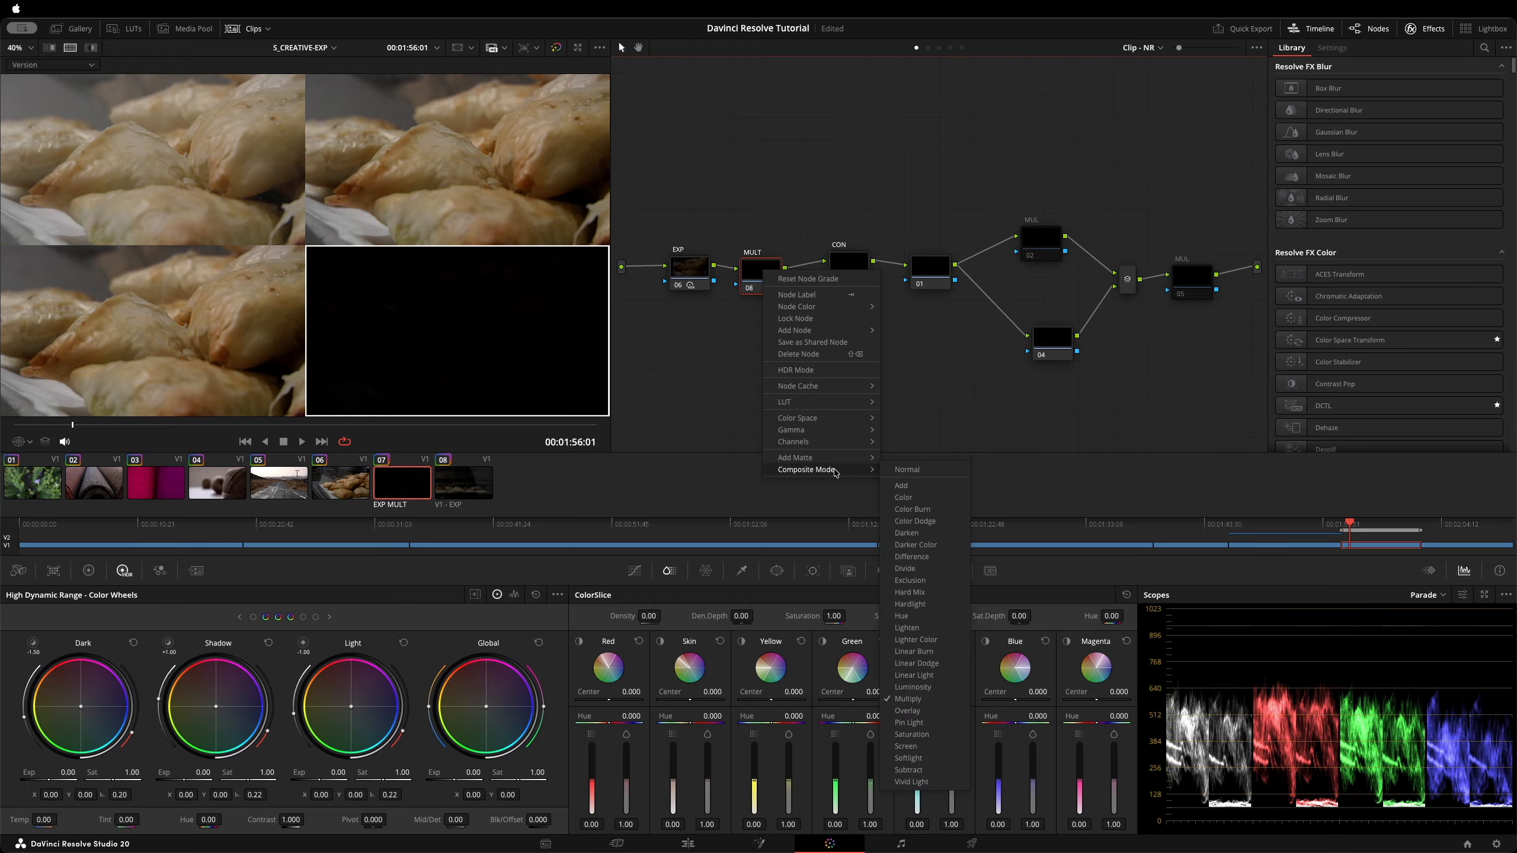
left_click(690, 377)
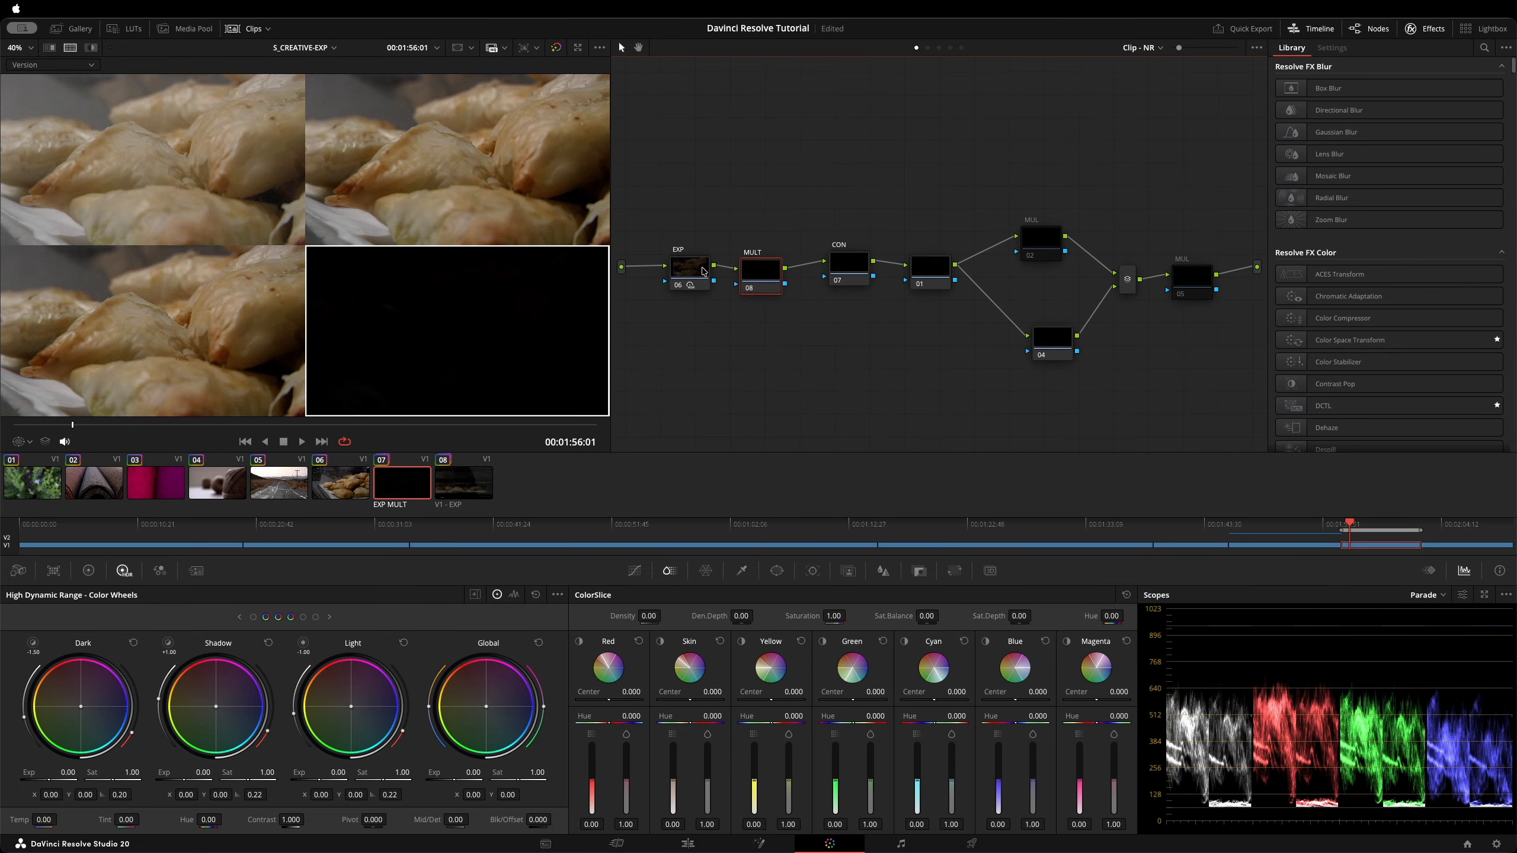
left_click_drag(690, 274, 695, 272)
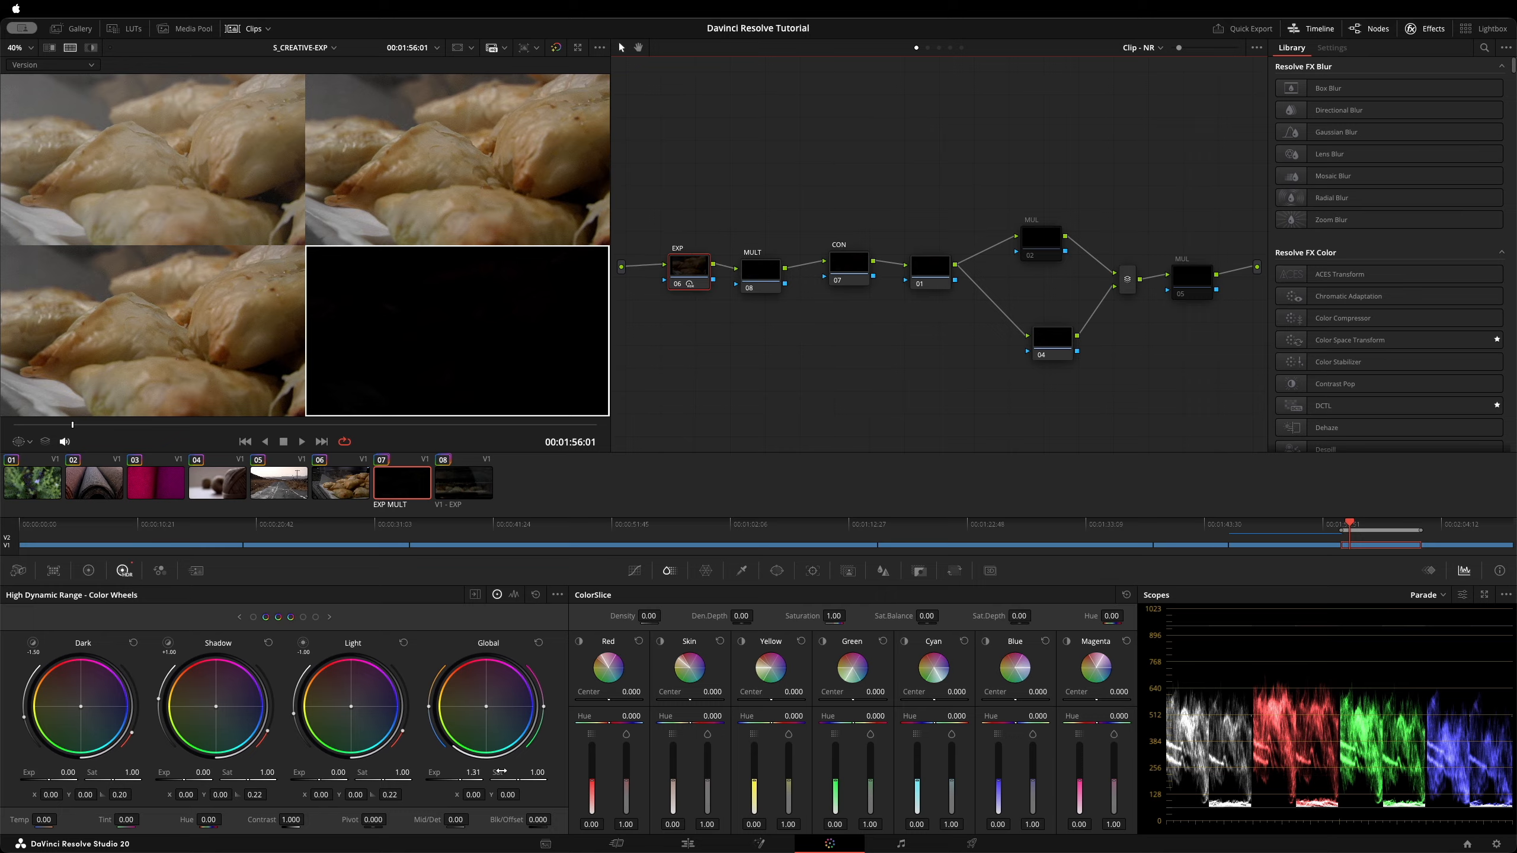
Toggle the MULT node off and on repeatedly to compare the image with and without Multiply.
left_click(754, 273)
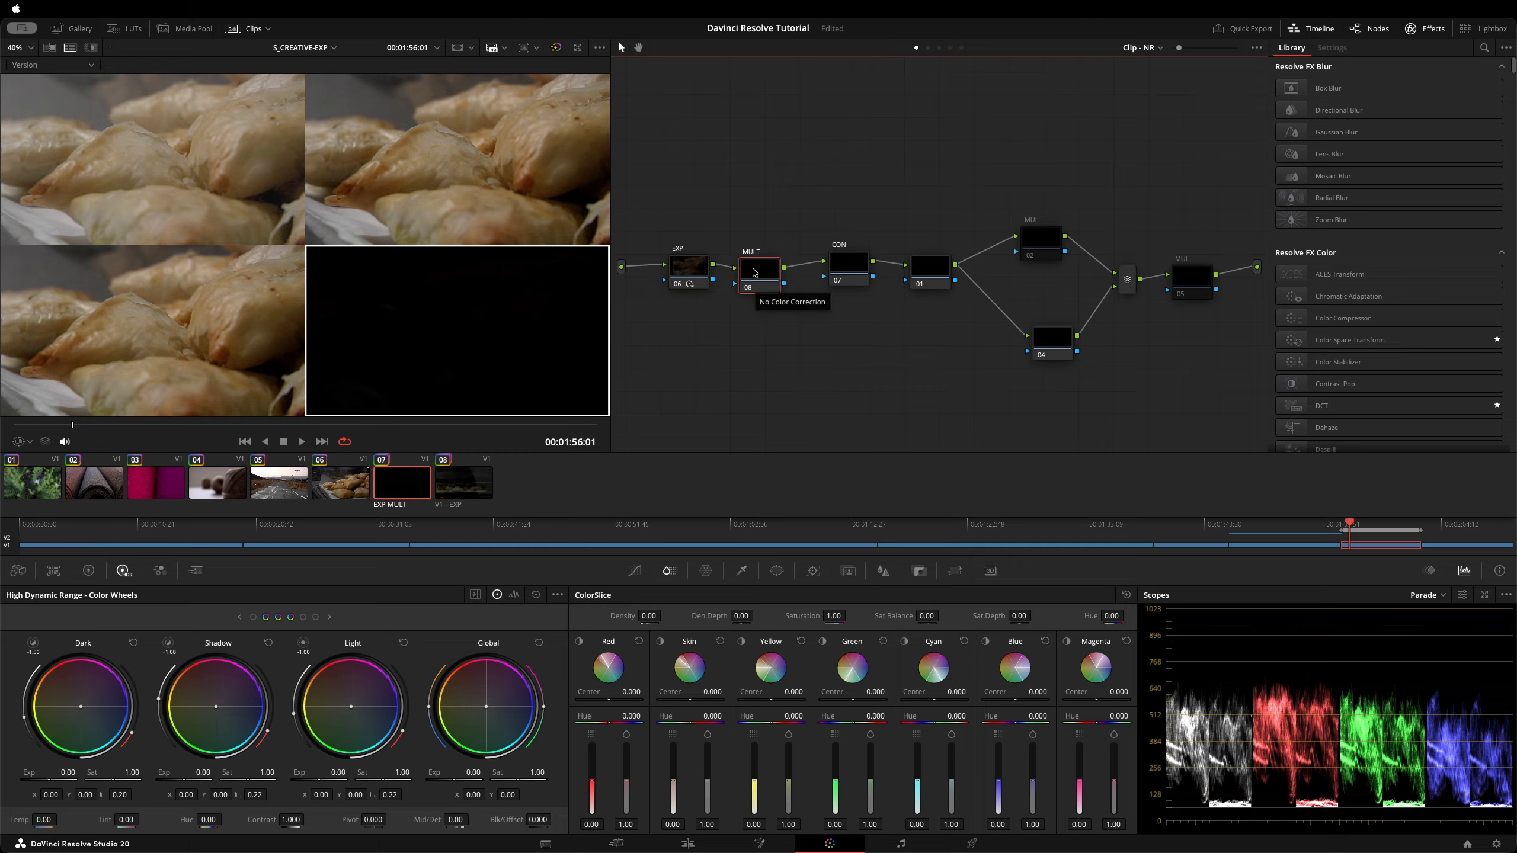
key("super+d")
key("super+d")
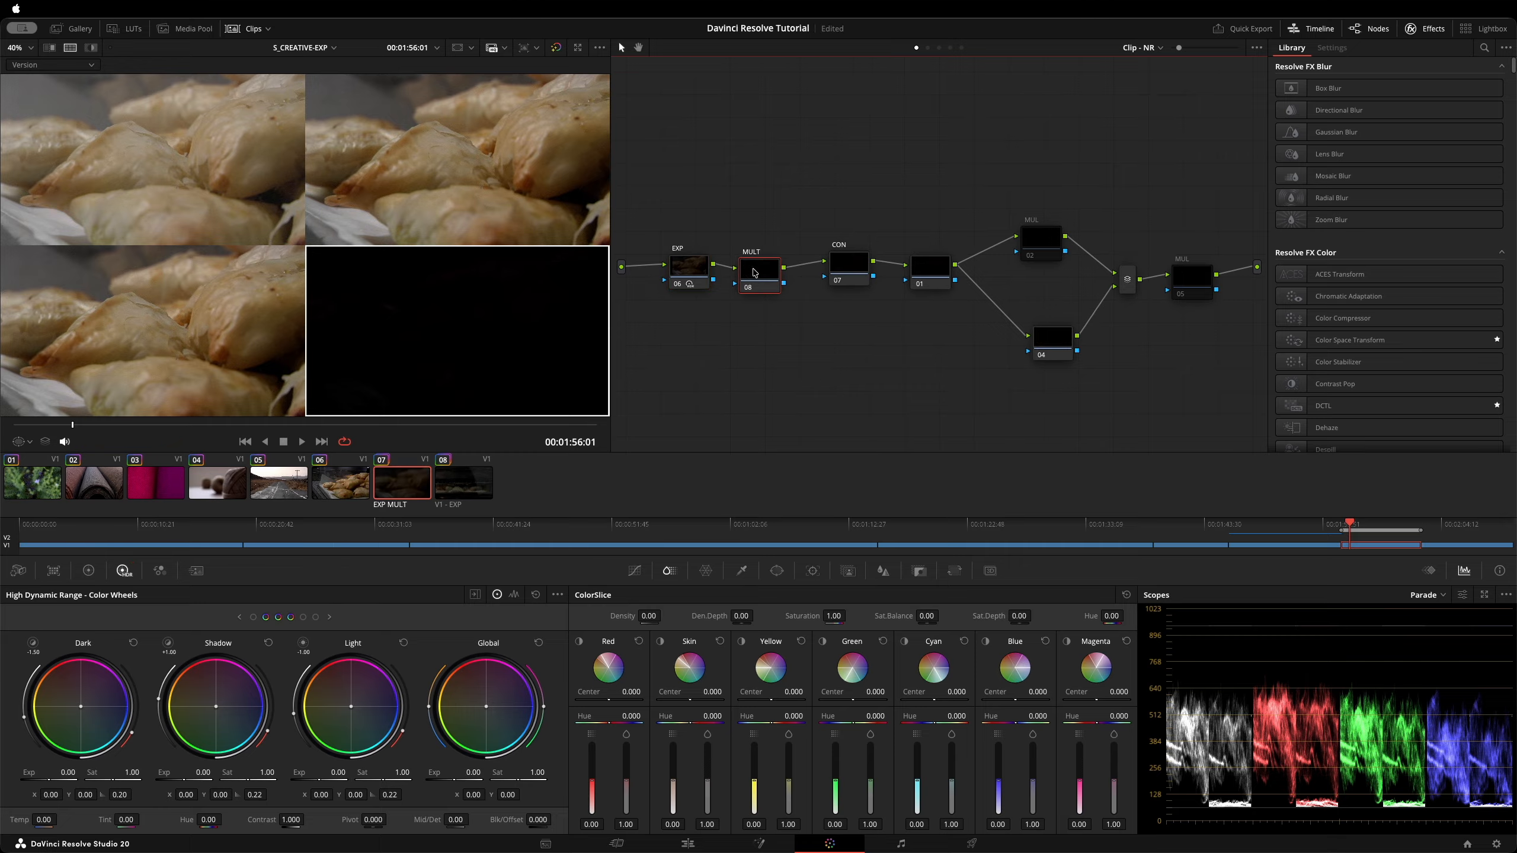
key("super+d")
key("super+d")
key("super+d")
key("super+d")
key("super+d")
key("super+d")
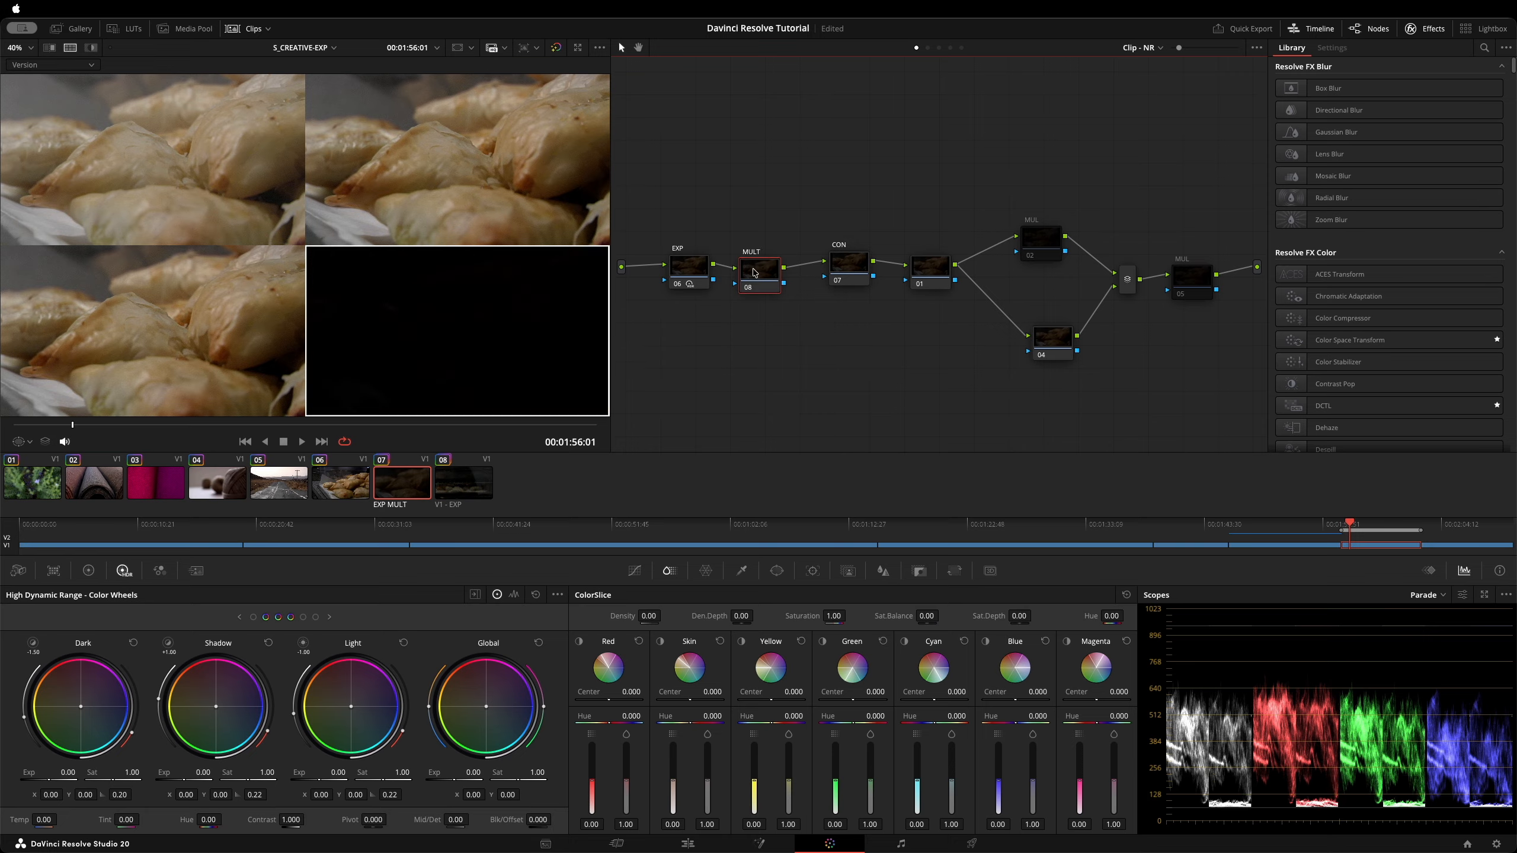
key("super+d")
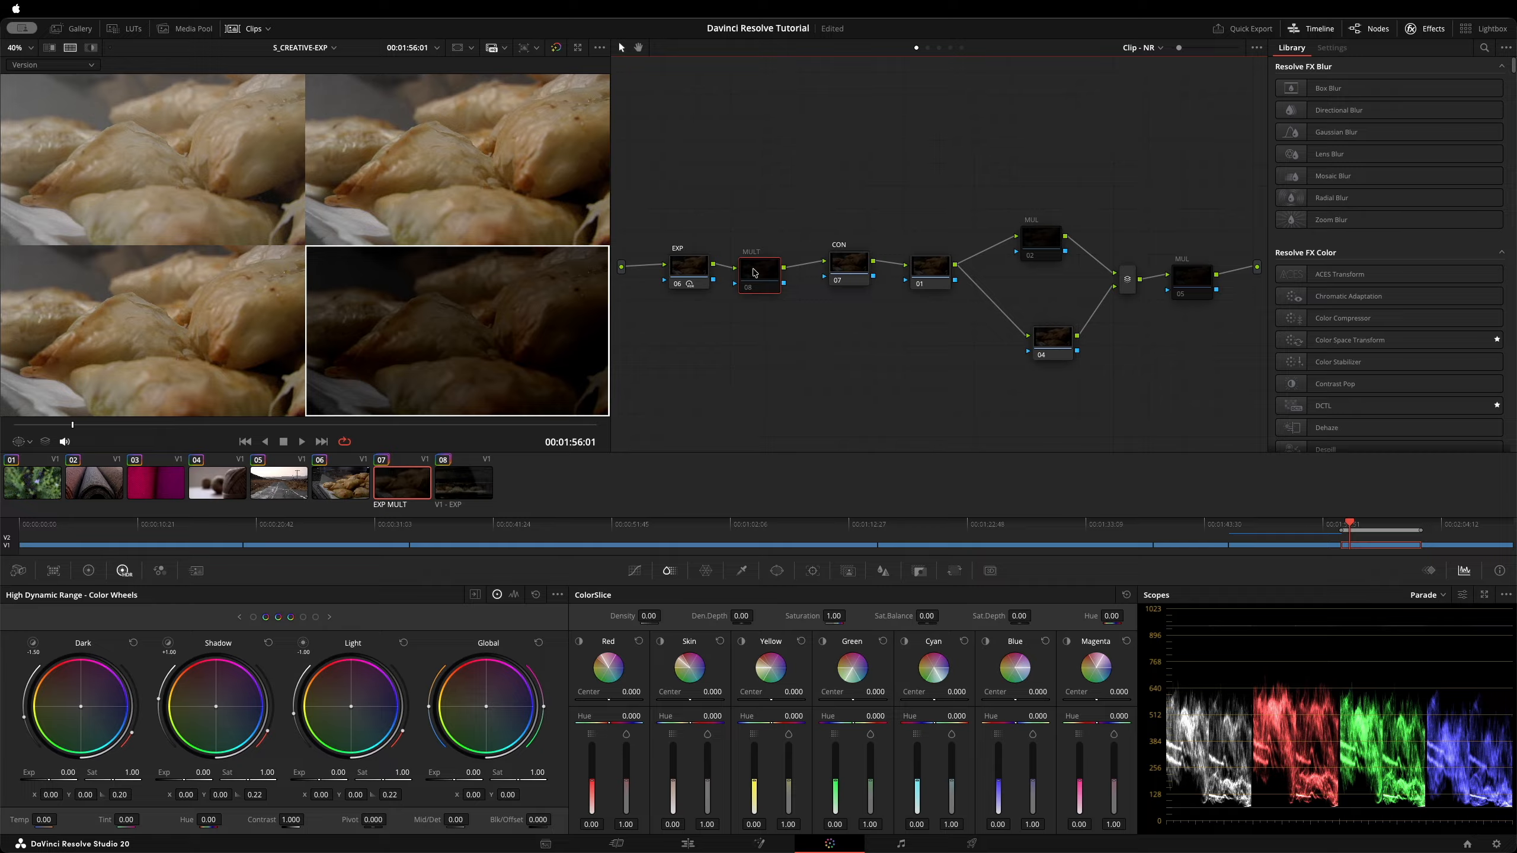
key("super+d")
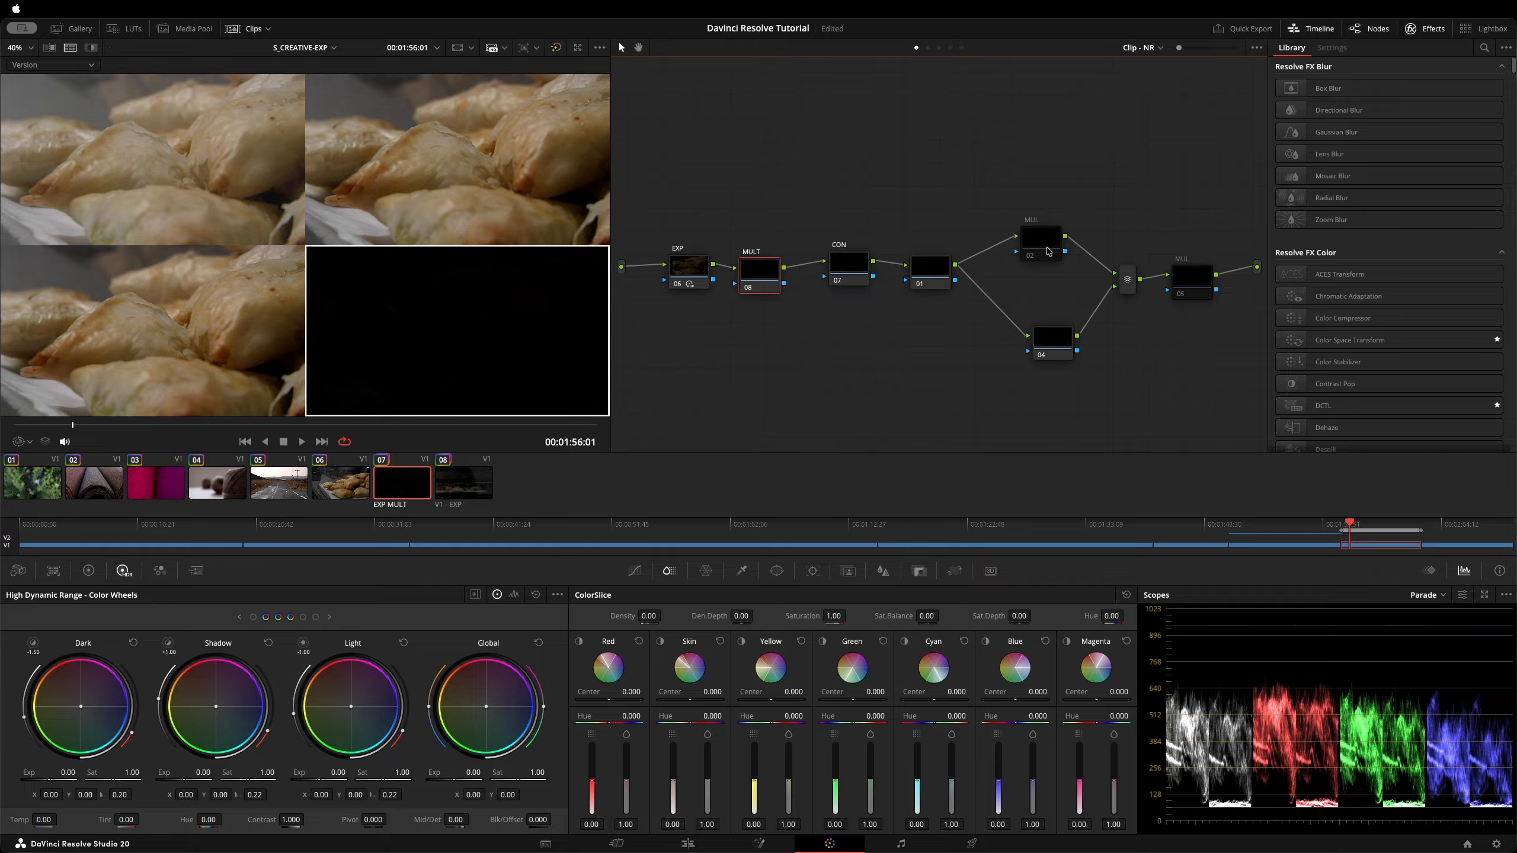
Disable the MULT node and enable the upper parallel MUL node (02) instead.
left_click(1025, 240)
key("super+d")
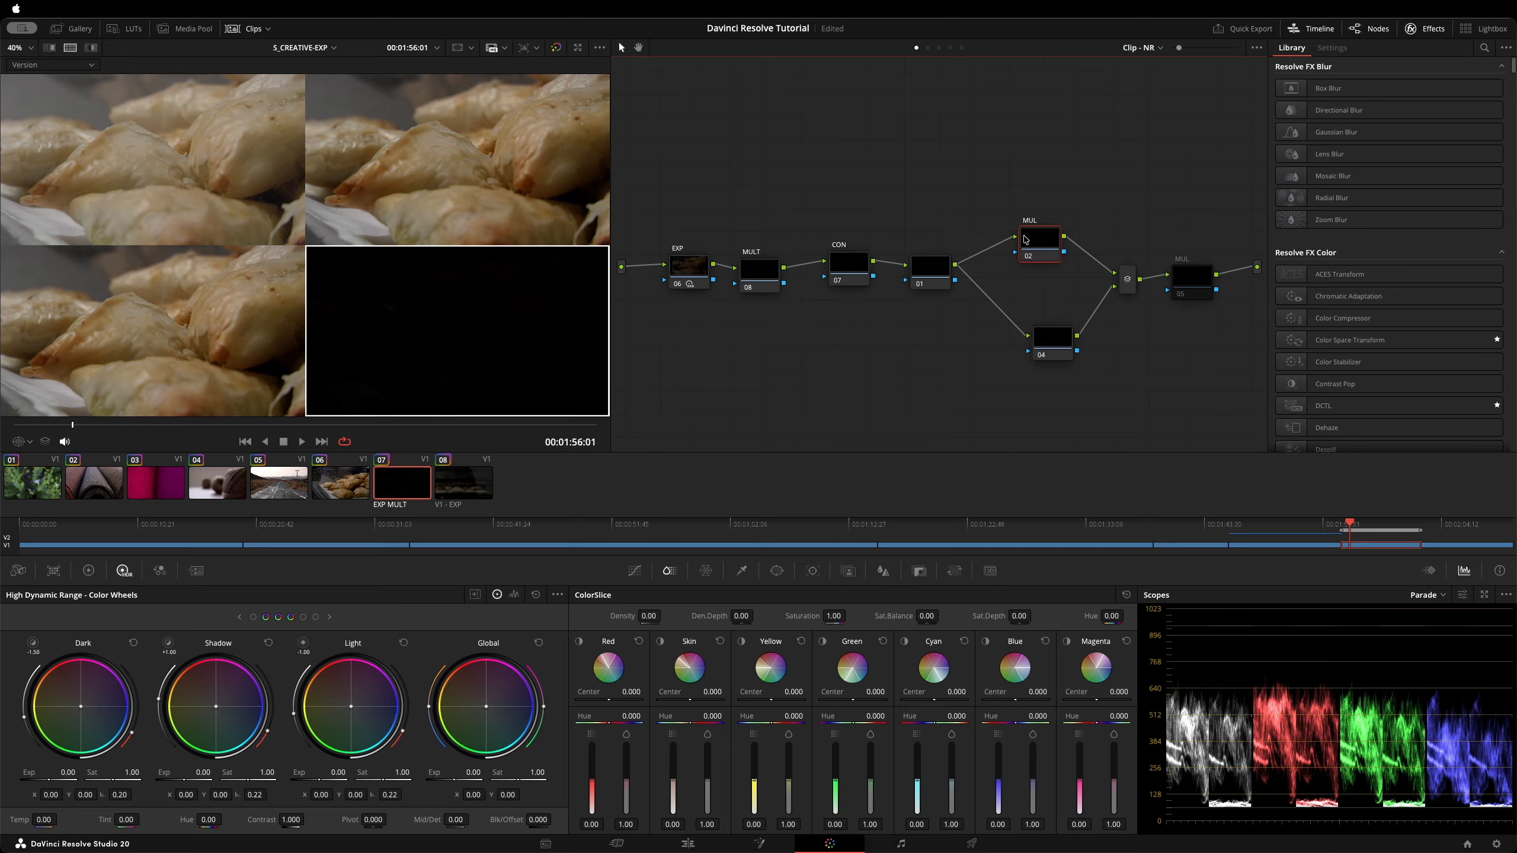
key("super+d")
left_click(767, 273)
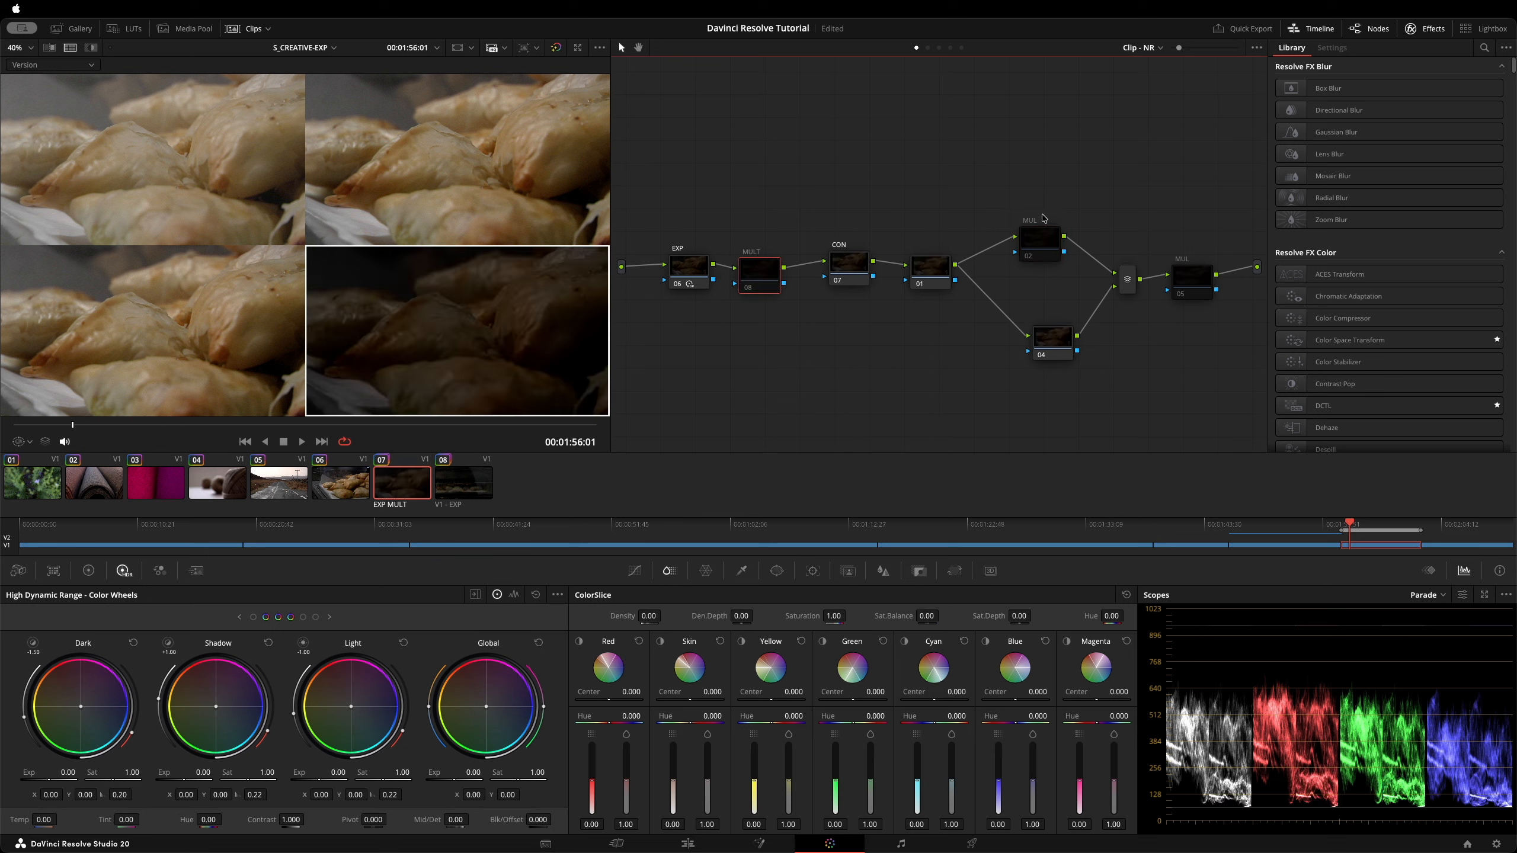
left_click(1033, 233)
key("super+d")
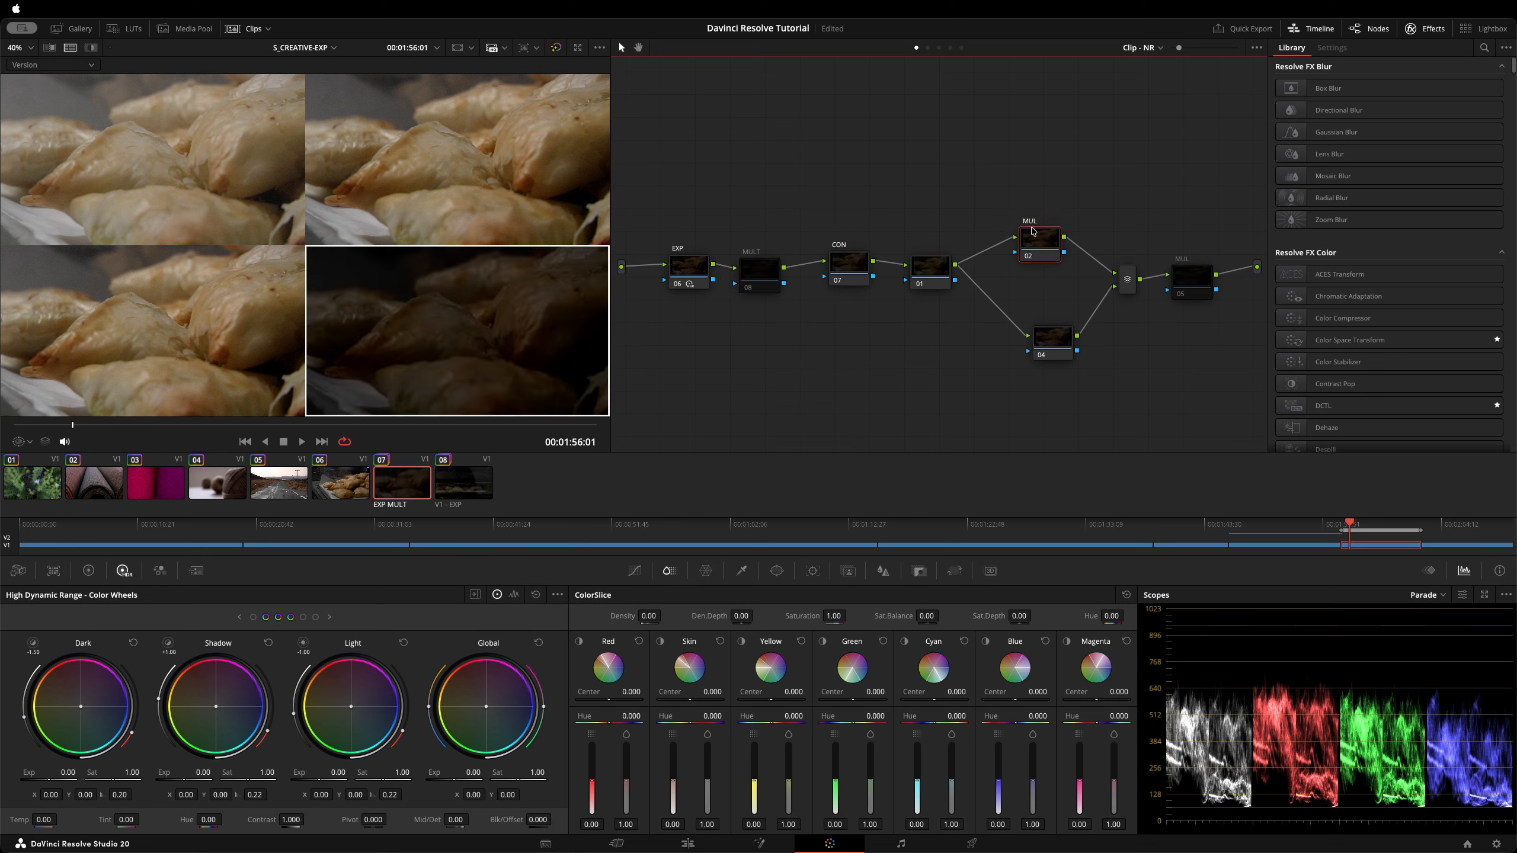
Set the EXP node's Global exposure to 2.68.
left_click(691, 276)
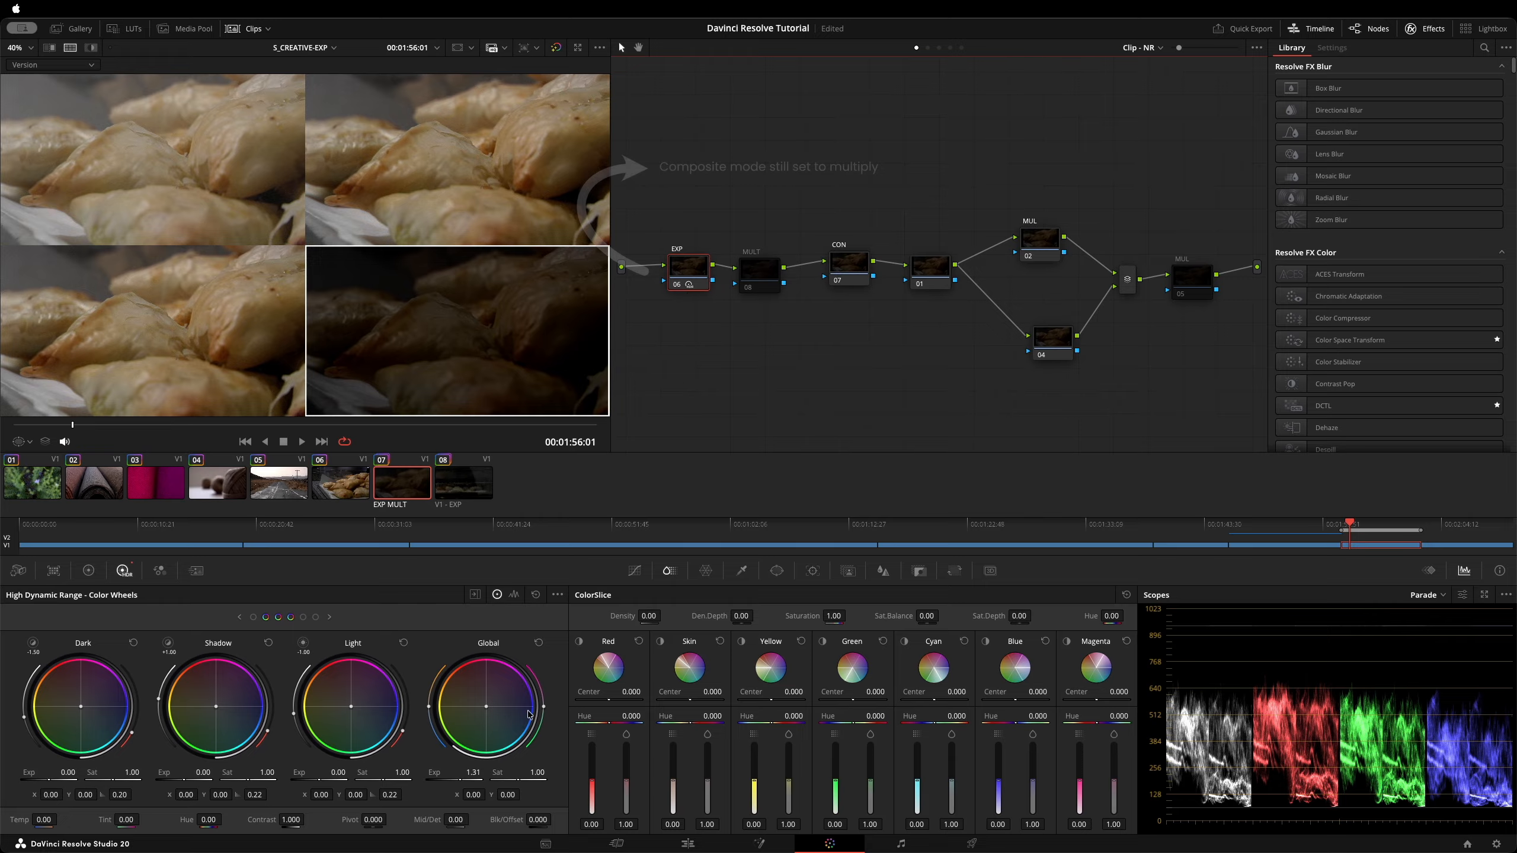
double_click(481, 775)
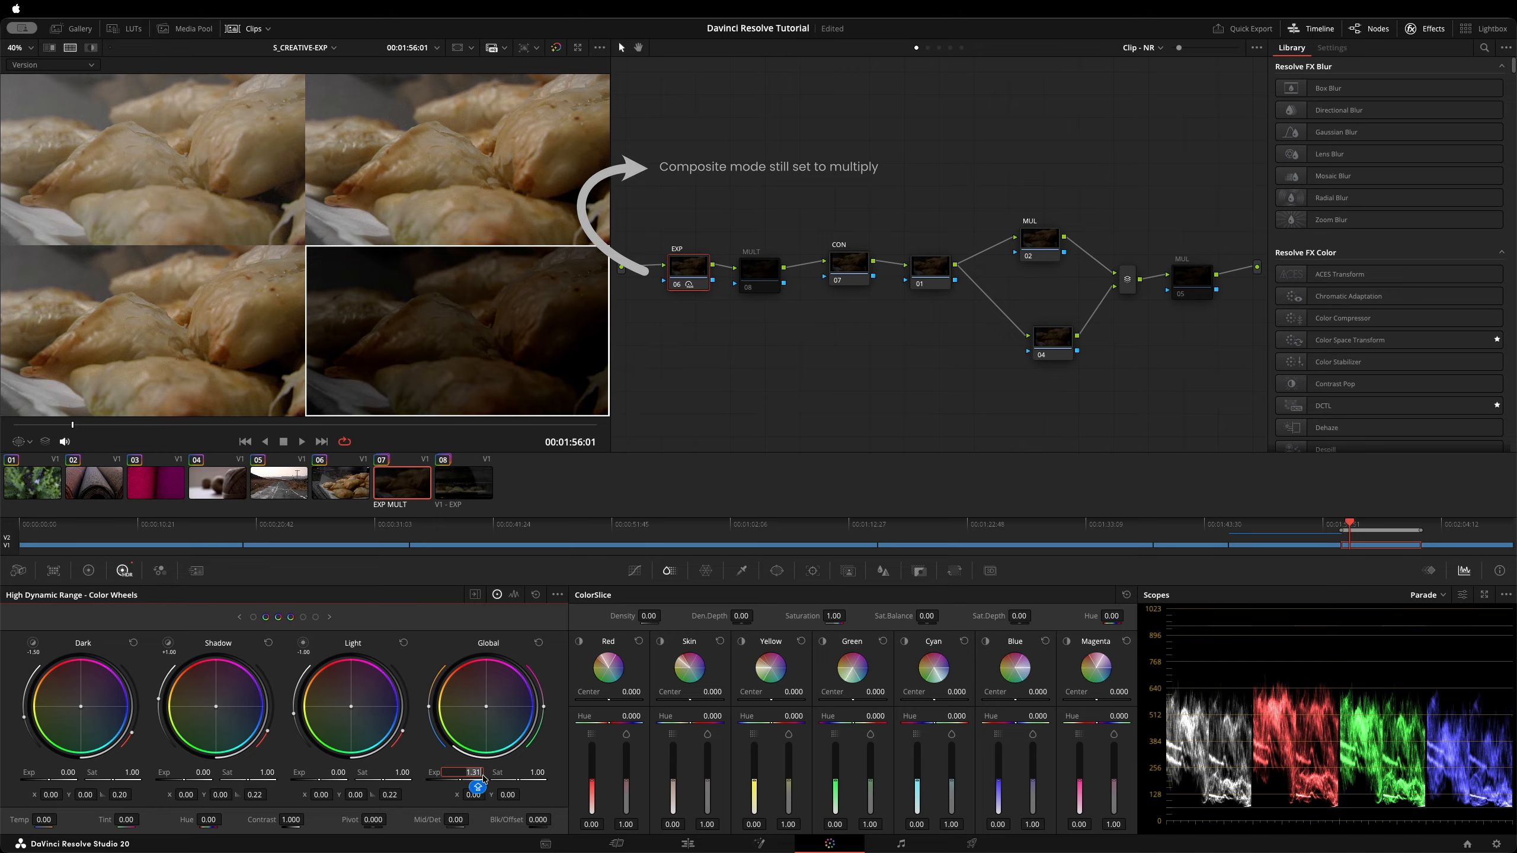
type("2.68")
key("Return")
Disable the upper parallel MUL node (02) and the CON node.
left_click_drag(747, 278, 753, 277)
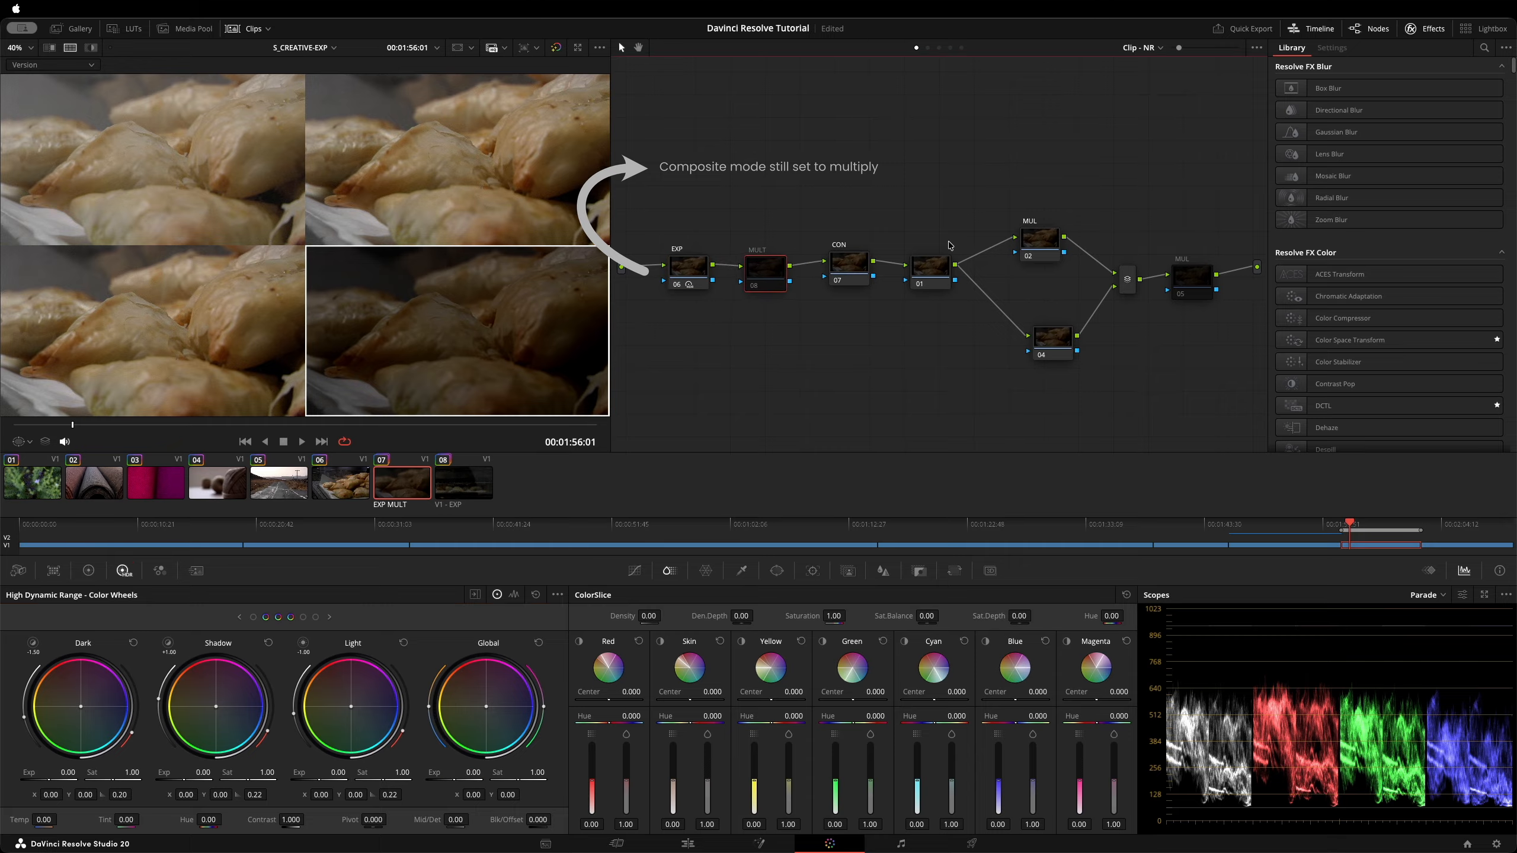
left_click(1050, 242)
key("ctrl+d")
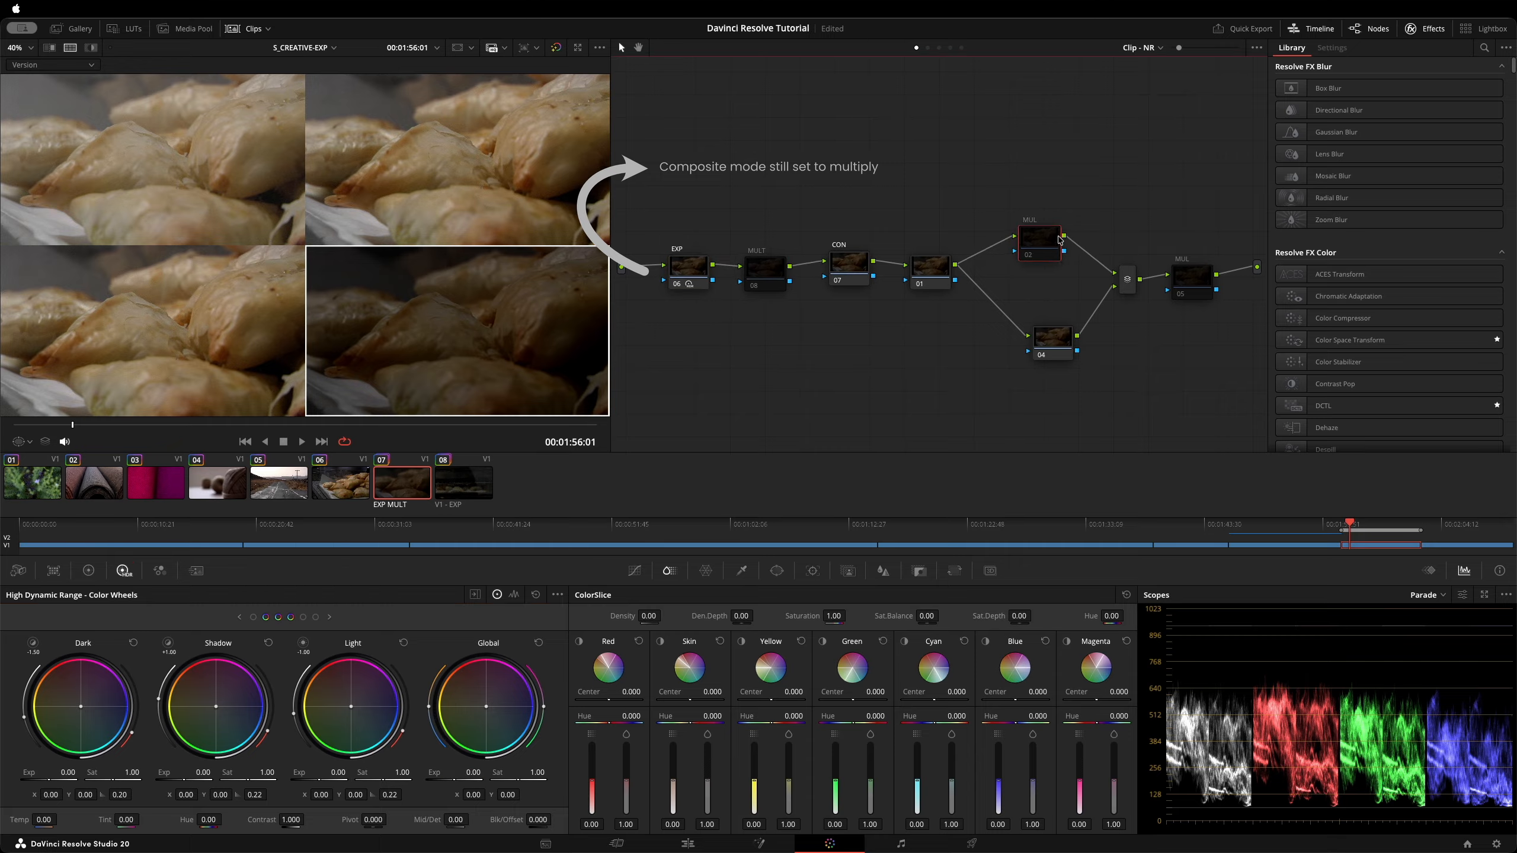
left_click_drag(696, 275, 758, 281)
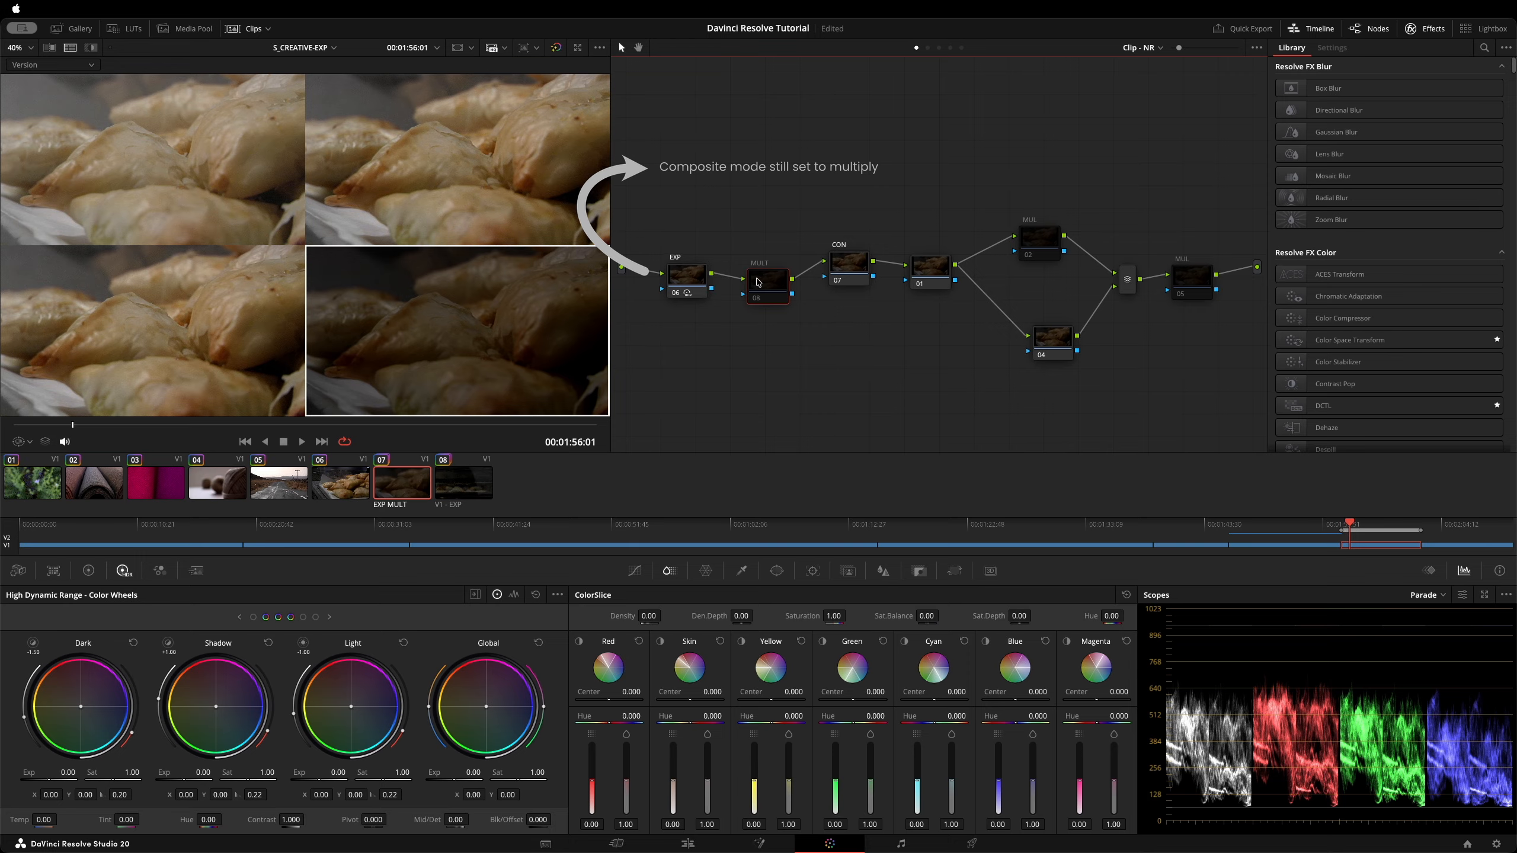
left_click(690, 276)
left_click_drag(690, 275, 686, 275)
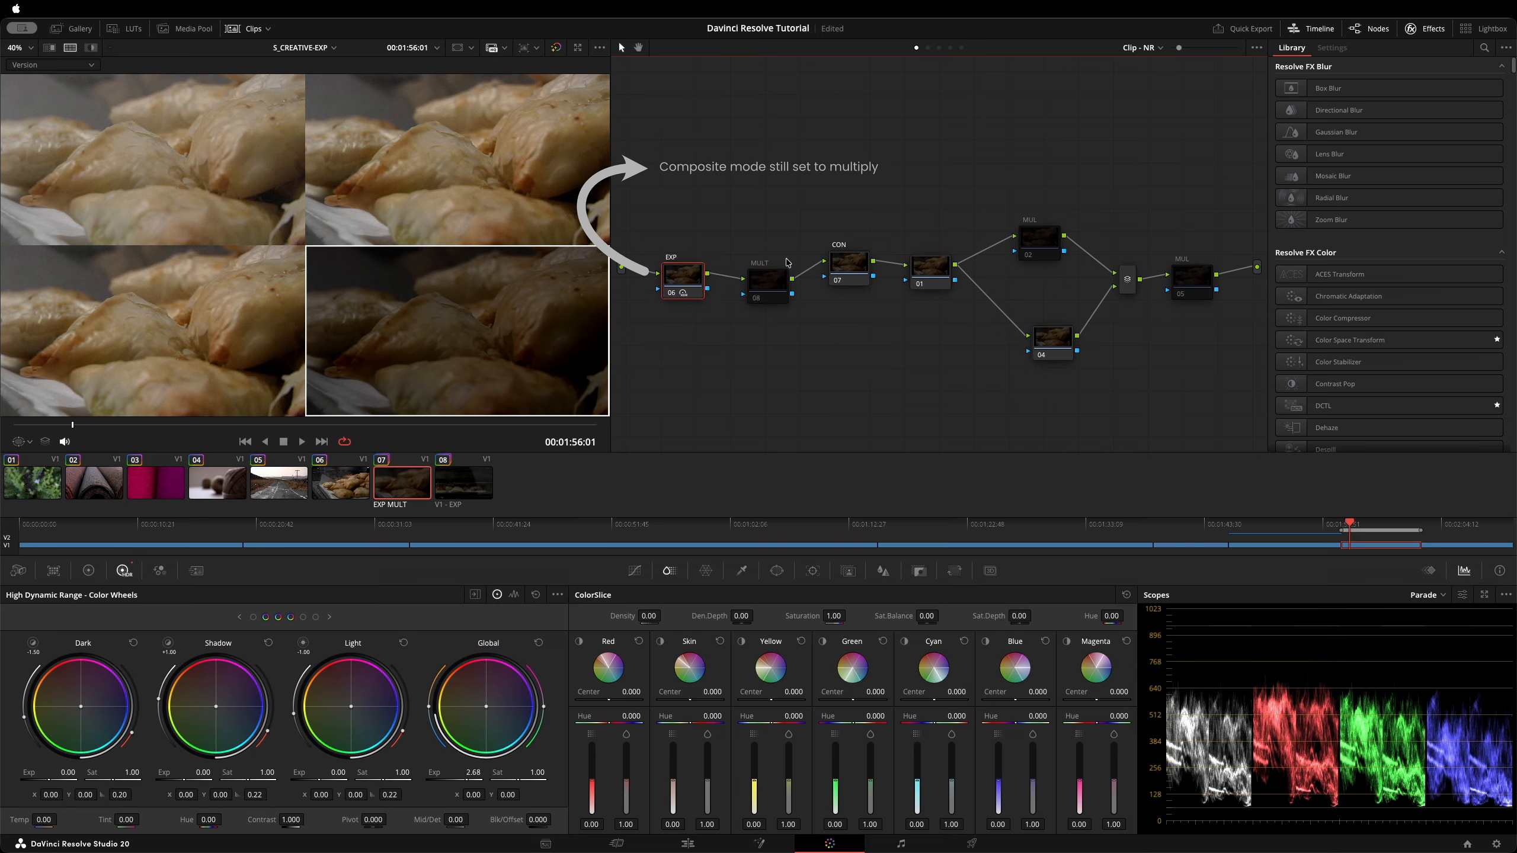
left_click_drag(857, 258, 858, 263)
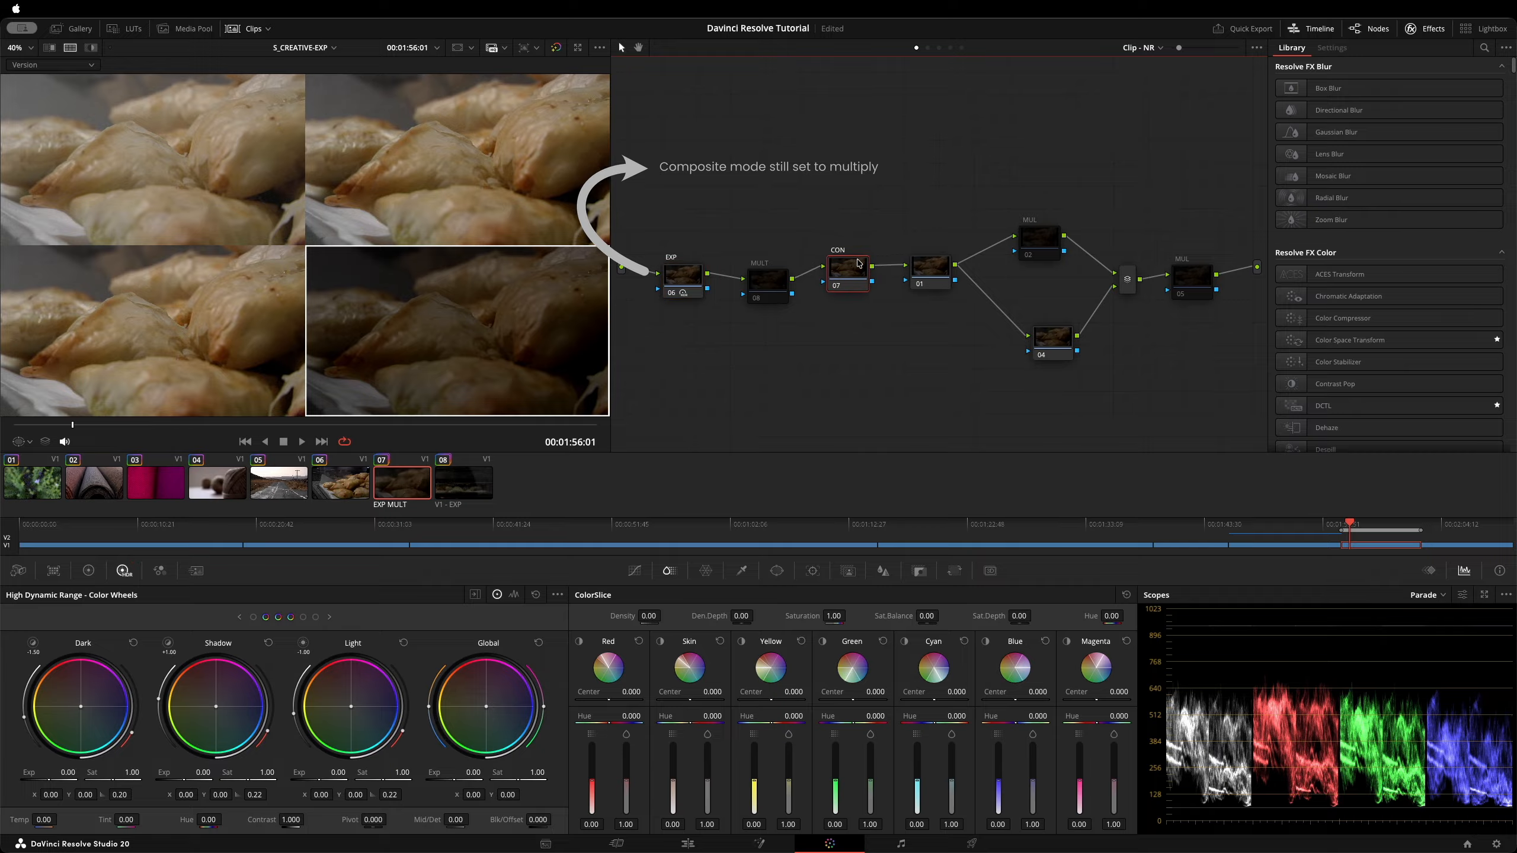
key("ctrl+d")
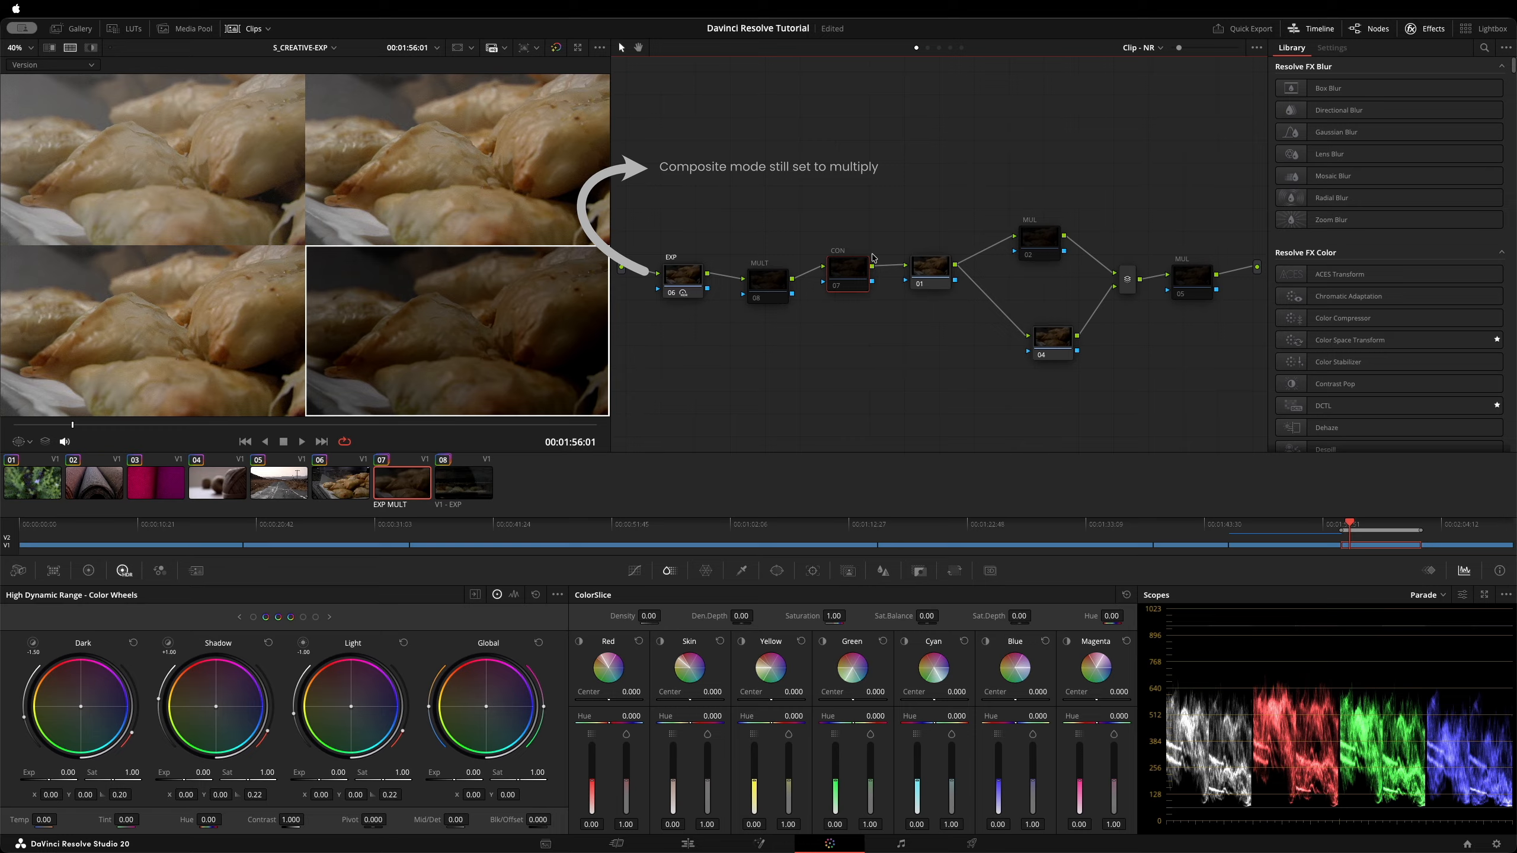
Reset the EXP node's grade.
left_click_drag(682, 275, 683, 265)
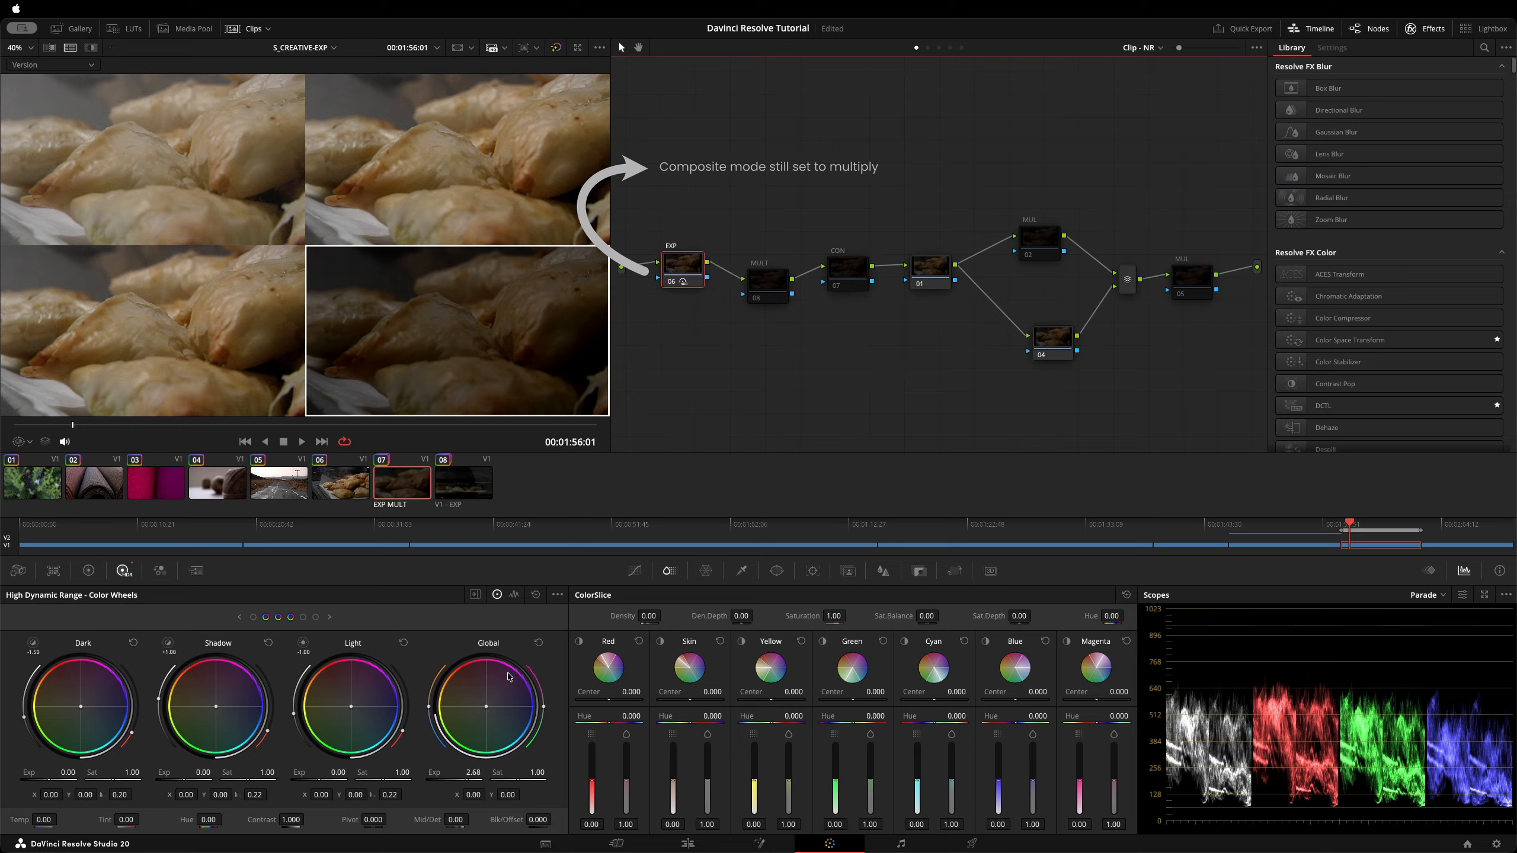
right_click(684, 270)
left_click(715, 436)
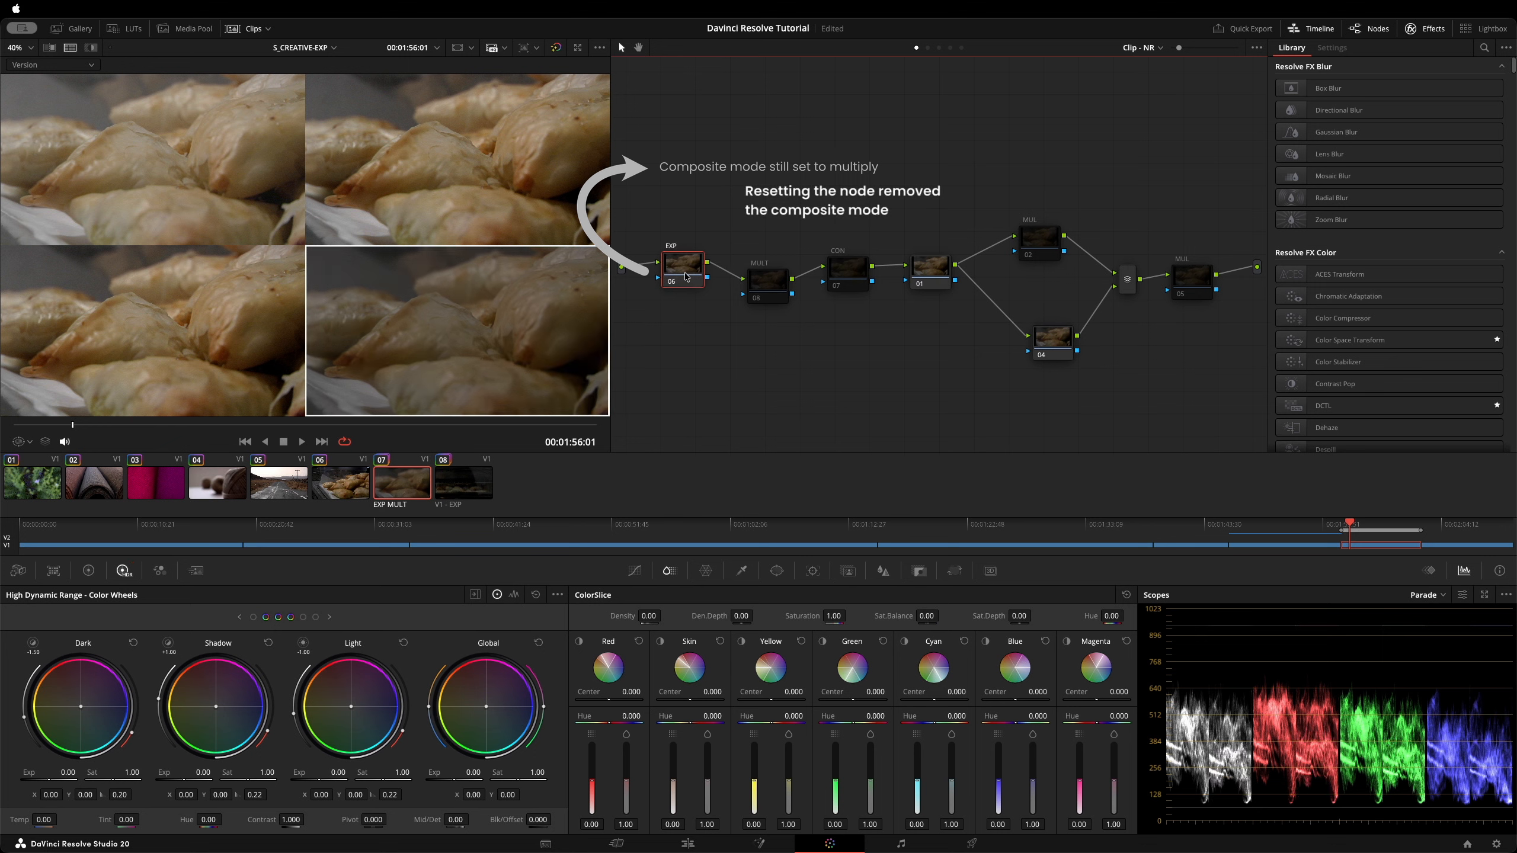
Check the composite mode of the lower parallel node 04 and disable all nodes in the EXP MULT version.
left_click(925, 287)
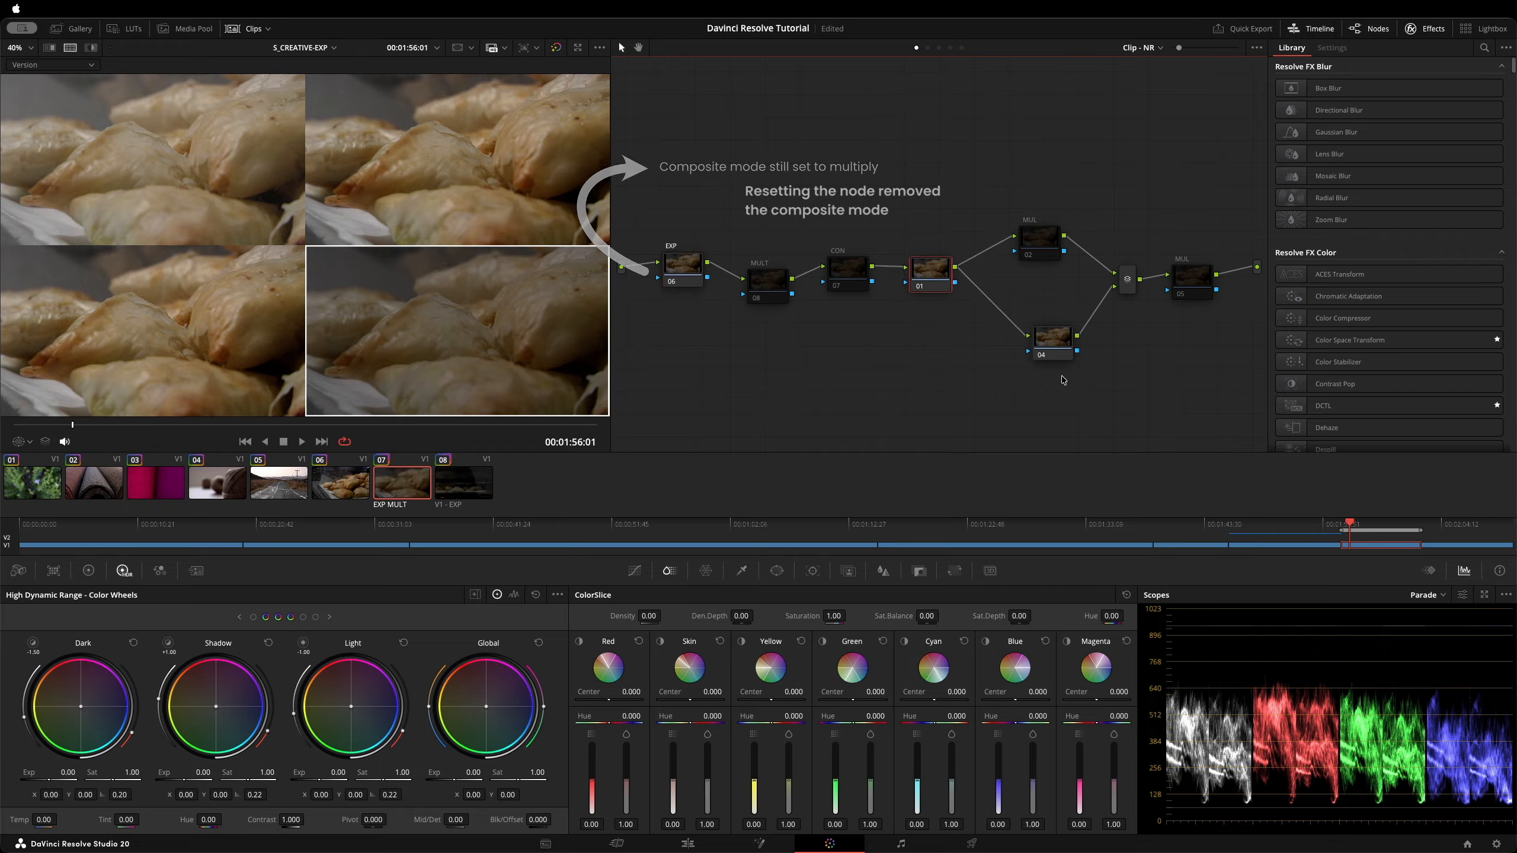
left_click_drag(1052, 341, 1045, 347)
right_click(1050, 351)
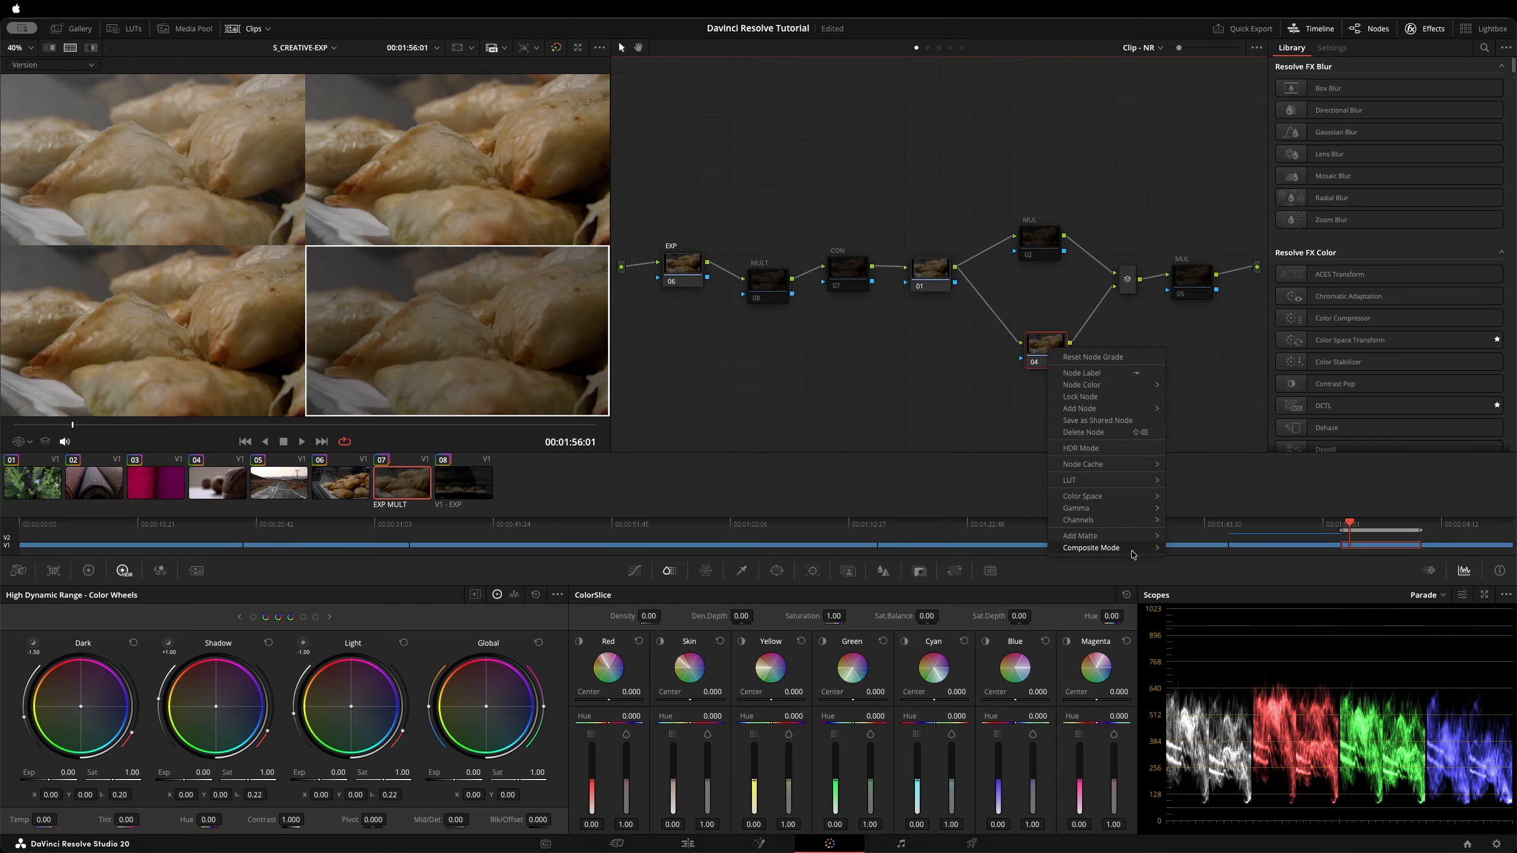
mouse_move(1136, 551)
left_click(941, 373)
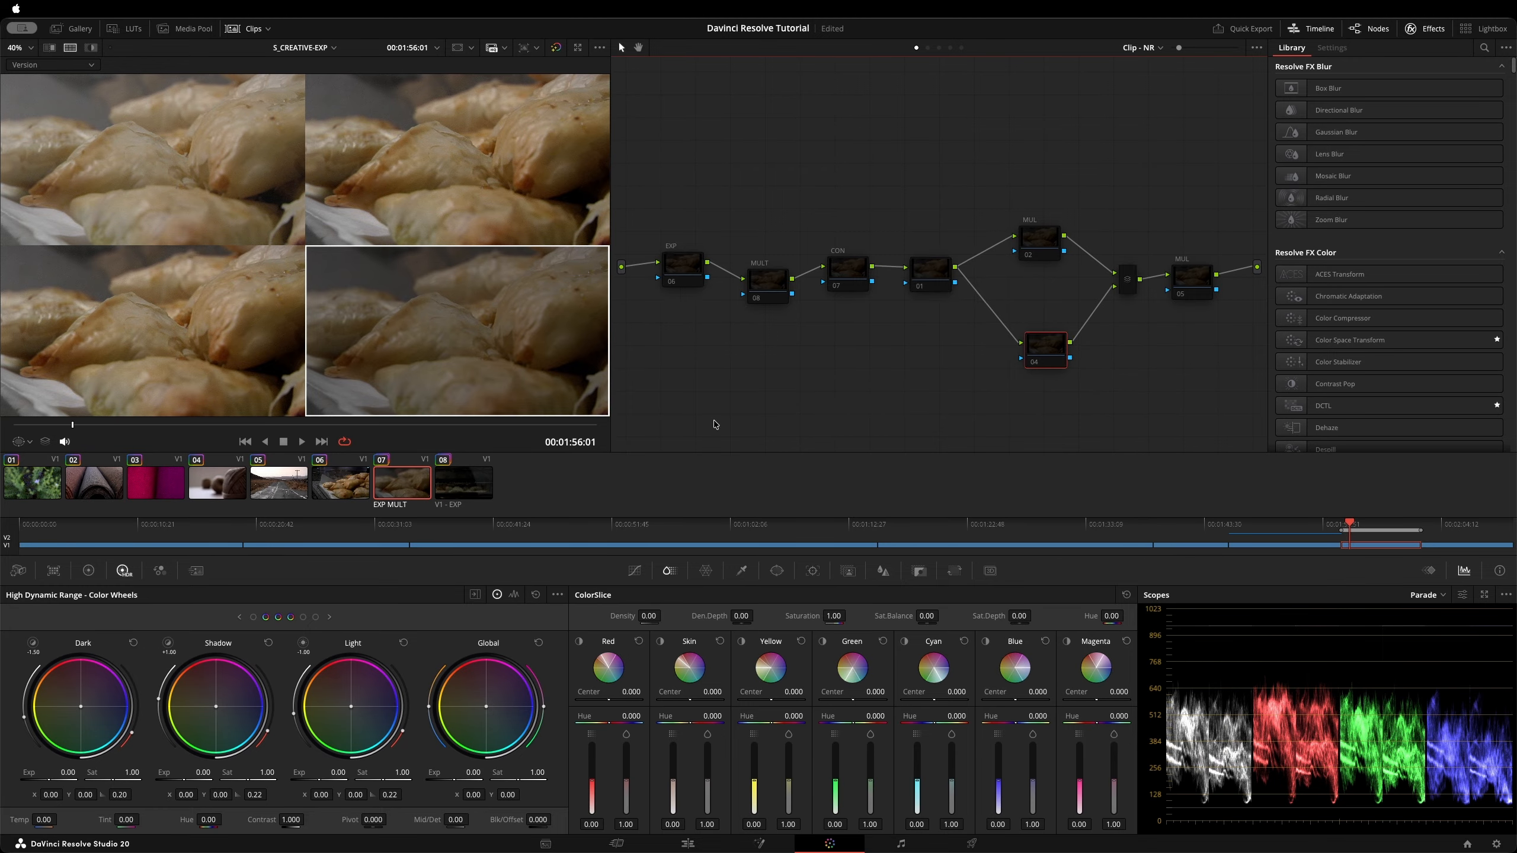
Consult the EXP version's exposure, and in the EXP MULT version re-enable the EXP node with a Global exposure of 1.31.
left_click(195, 140)
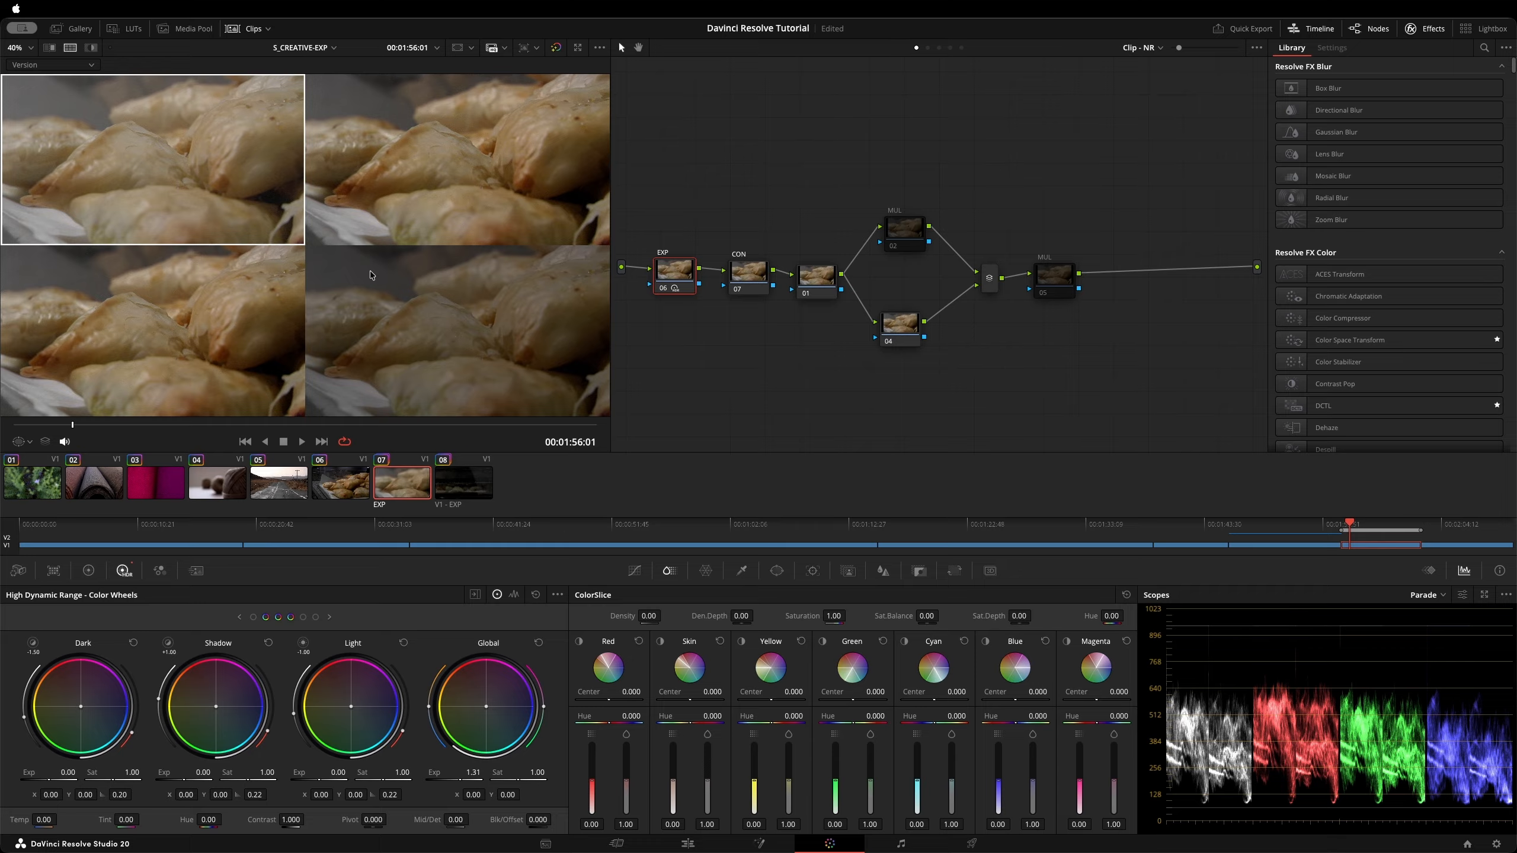
left_click(423, 341)
left_click(686, 270)
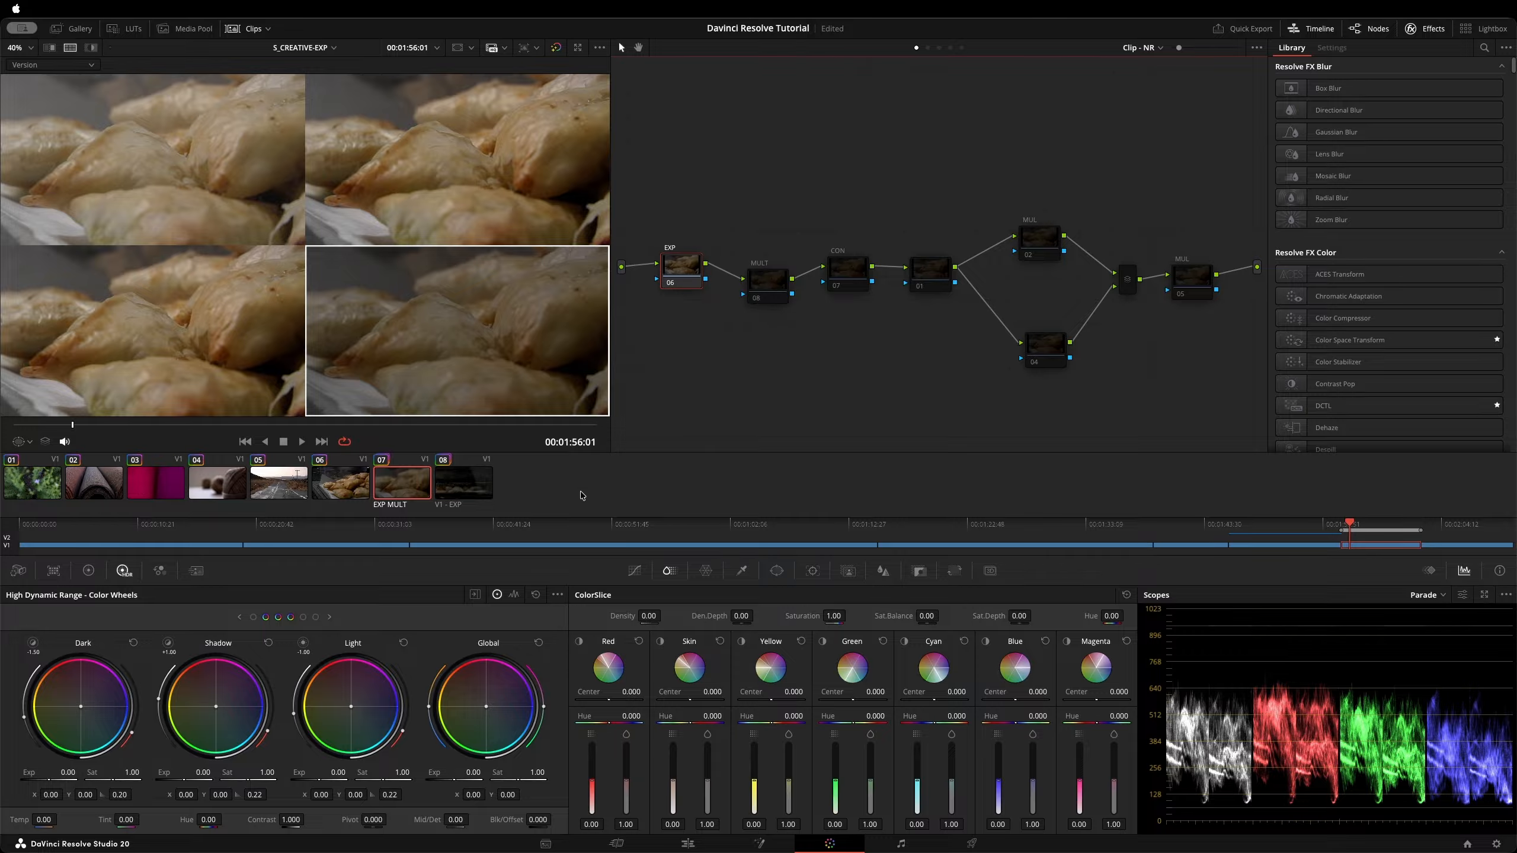
left_click(476, 779)
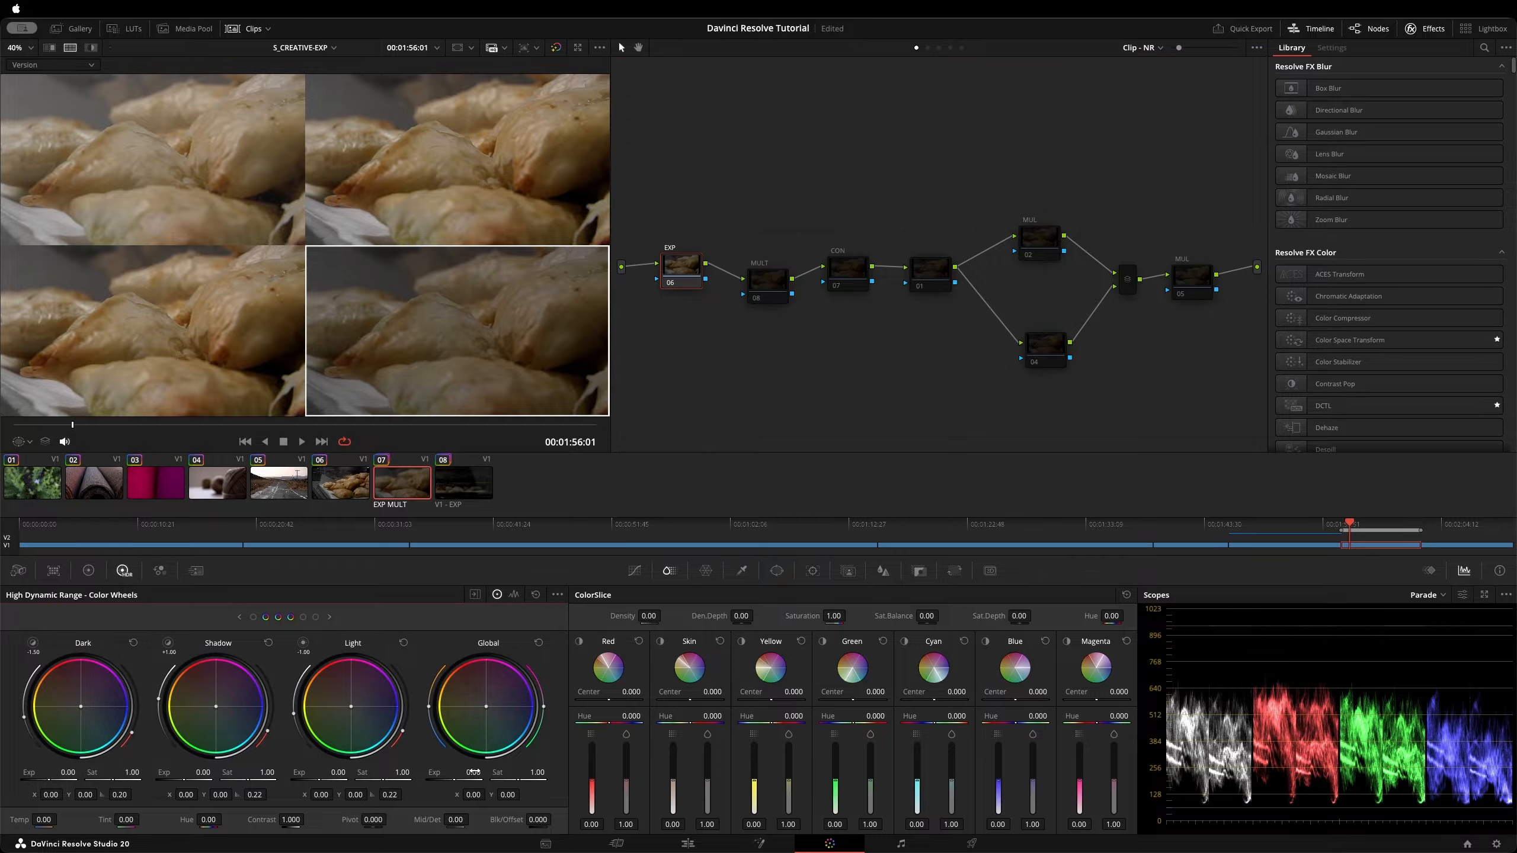
left_click_drag(472, 772, 499, 759)
type("1.31")
key("Return")
left_click(778, 362)
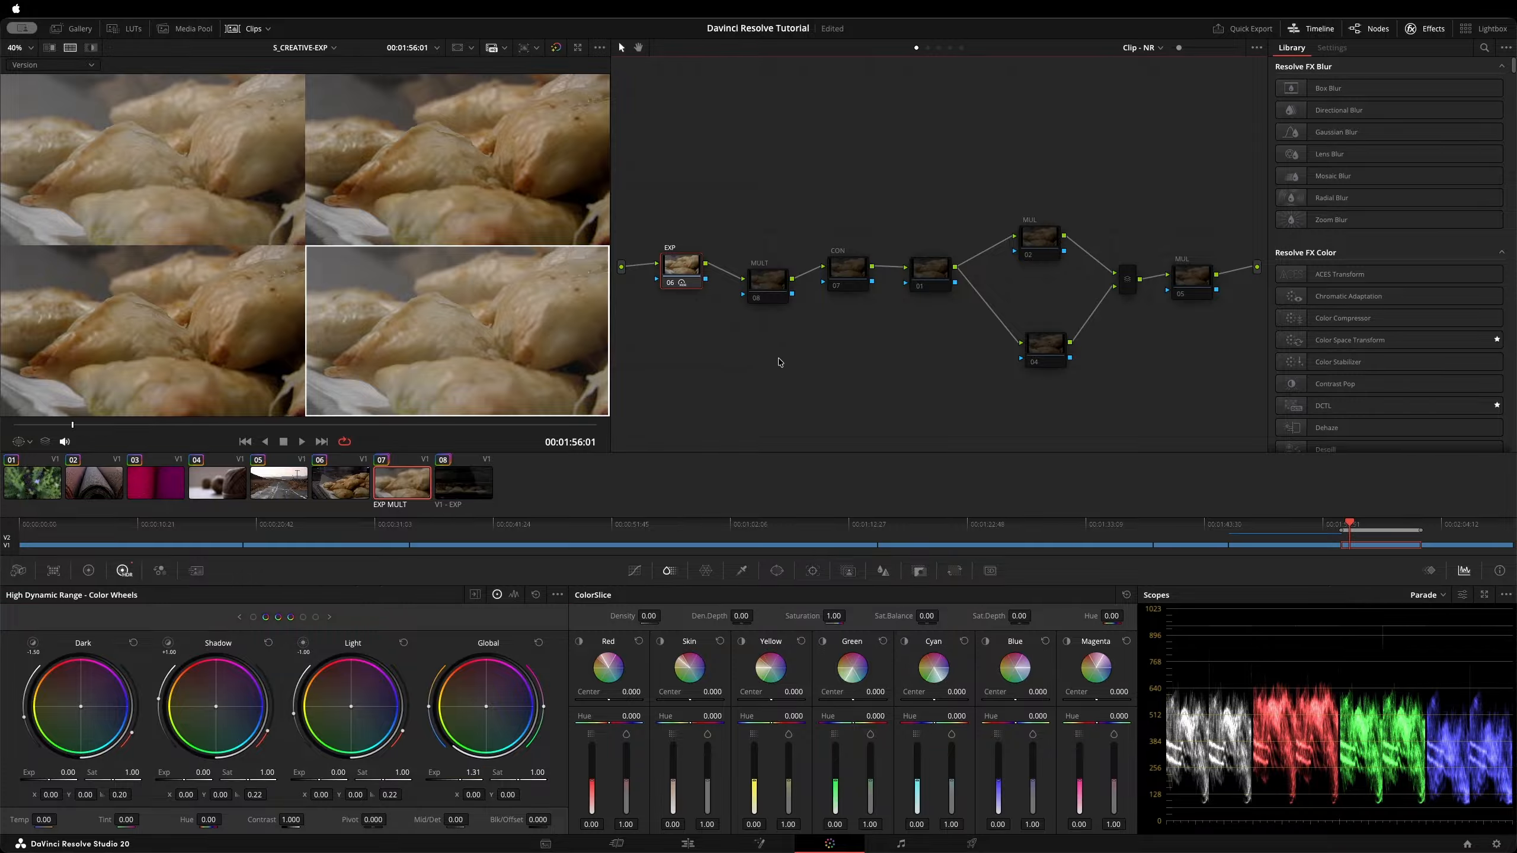
Re-enable the MULT node (08) that follows the EXP node in the EXP MULT version.
left_click_drag(688, 265, 762, 279)
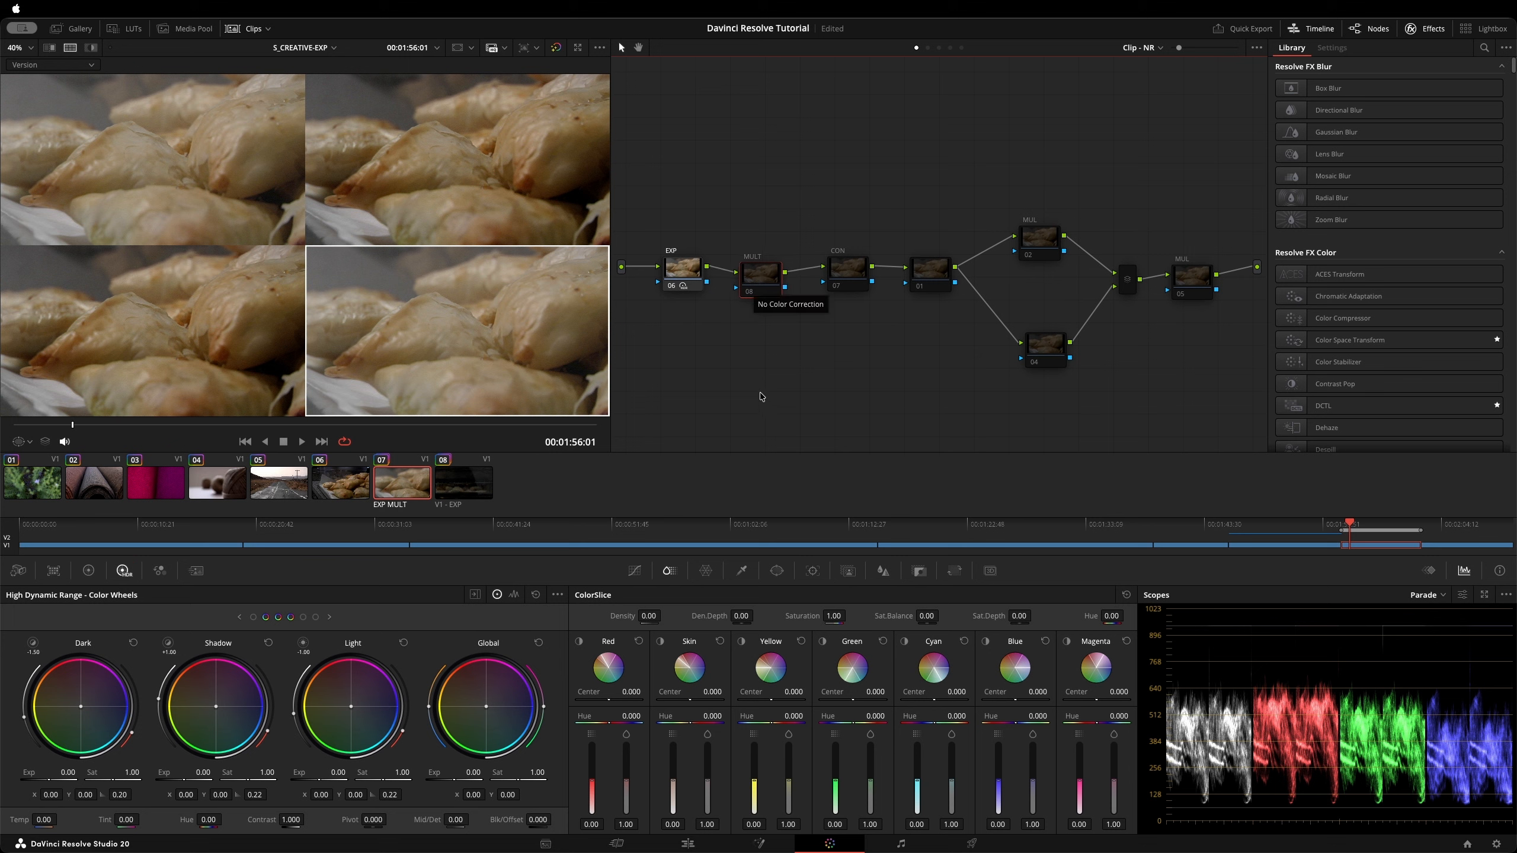
key("super+d")
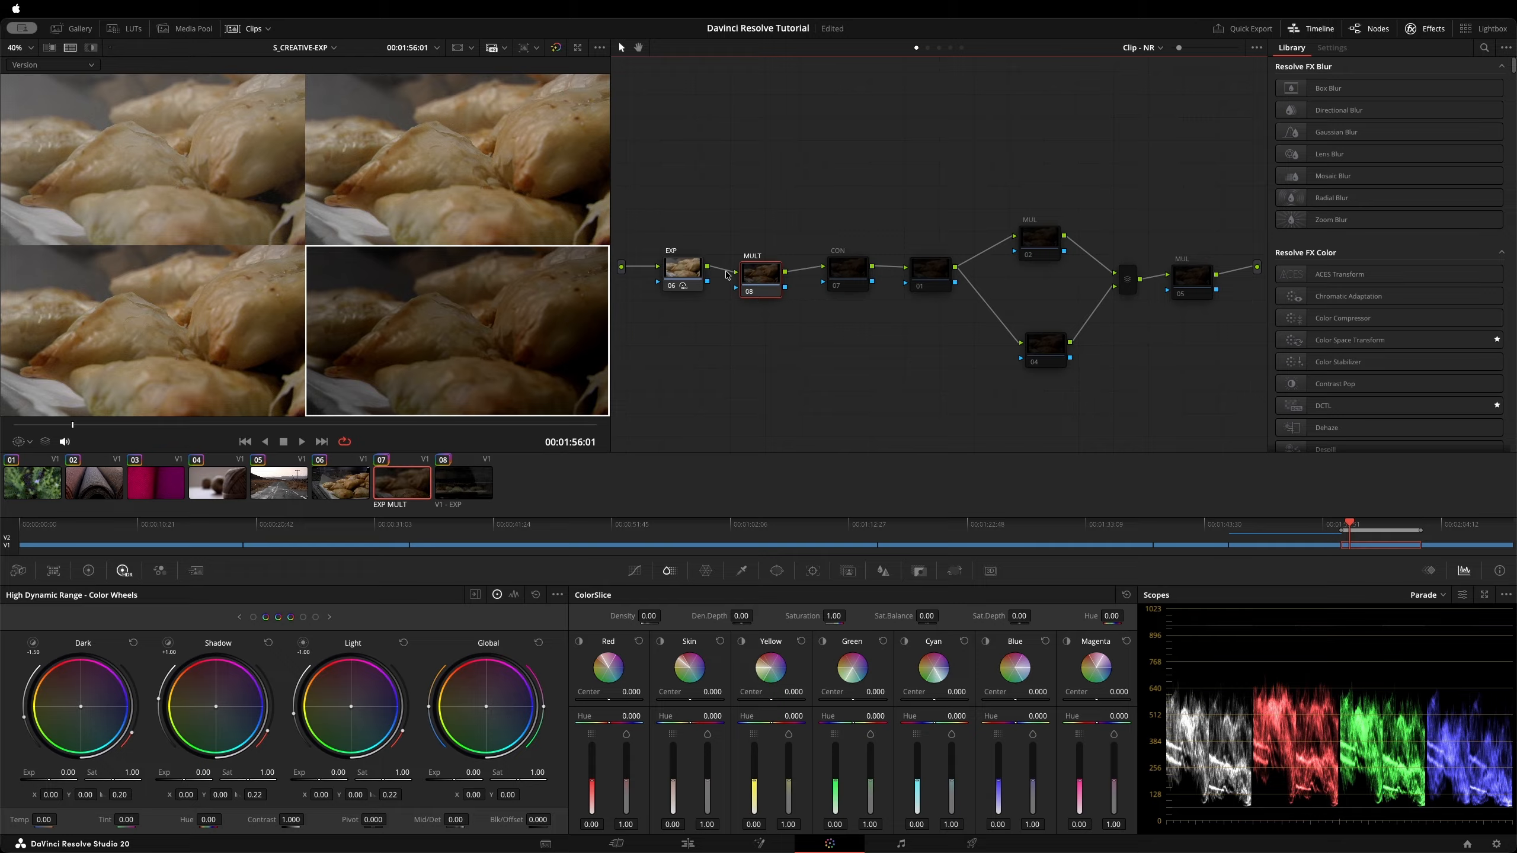
left_click_drag(772, 272, 770, 275)
Set the EXP node's Global exposure to 2.68 in the EXP MULT version.
left_click(683, 269)
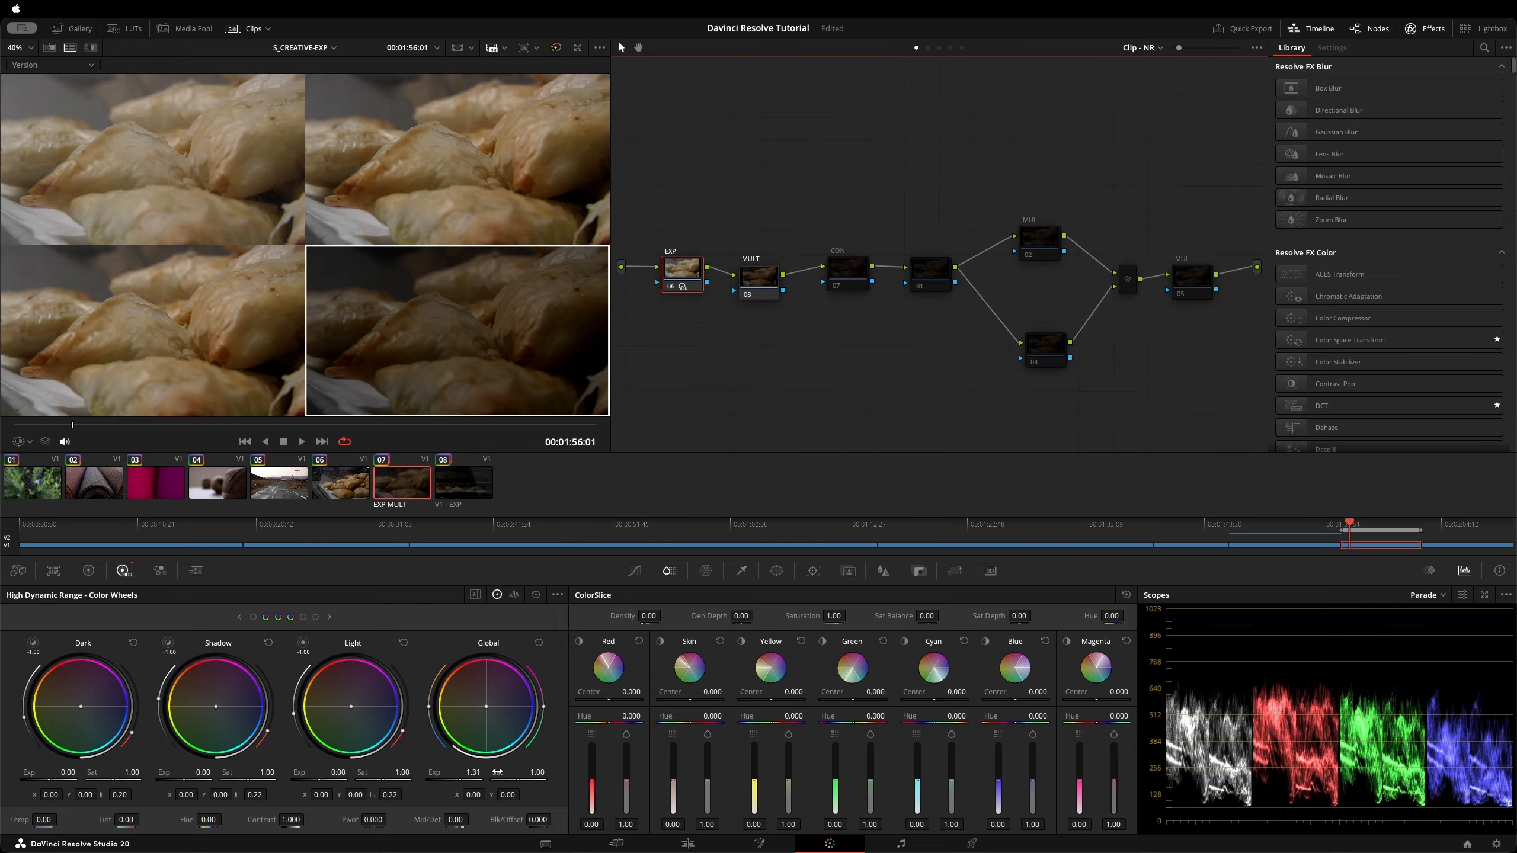
left_click(471, 774)
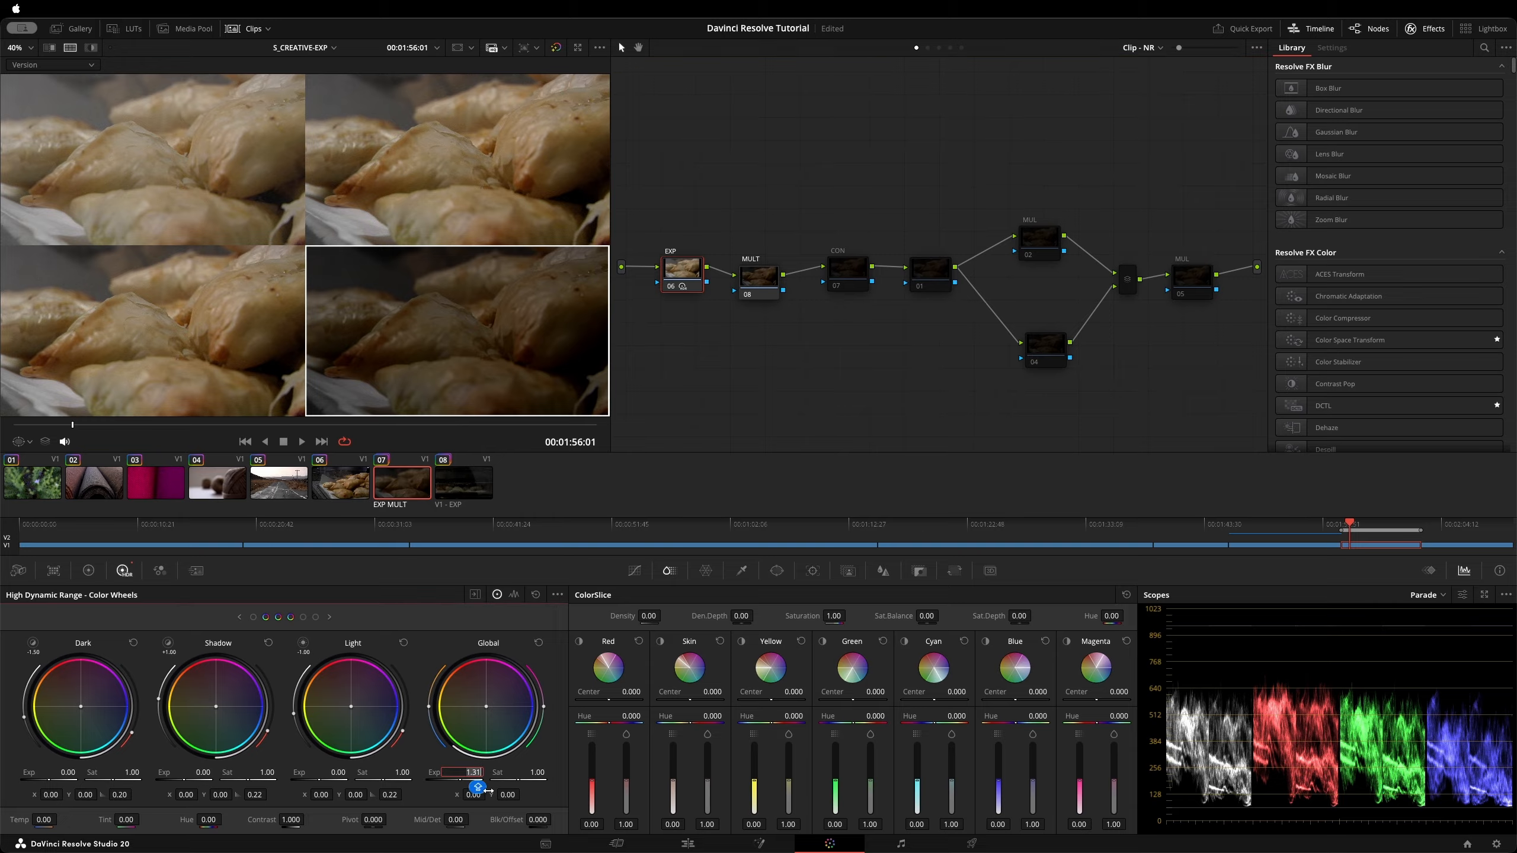
key("BackSpace")
key("BackSpace")
key("BackSpace")
key("BackSpace")
type("2.68")
key("Return")
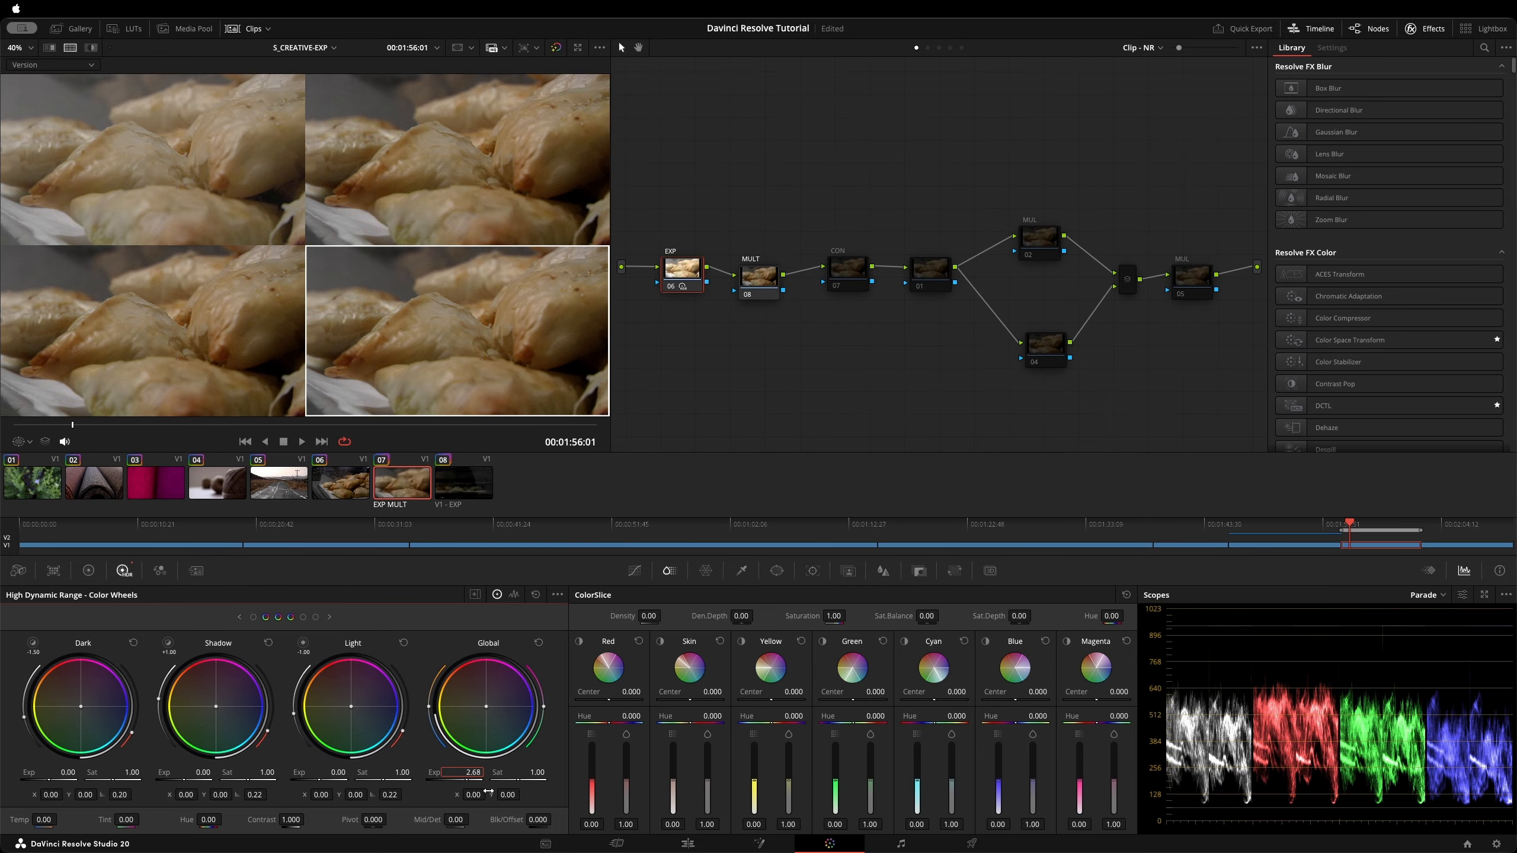
Place the EXP and MULT nodes closer together in the node graph and save the project.
left_click_drag(667, 222, 745, 283)
left_click(722, 324)
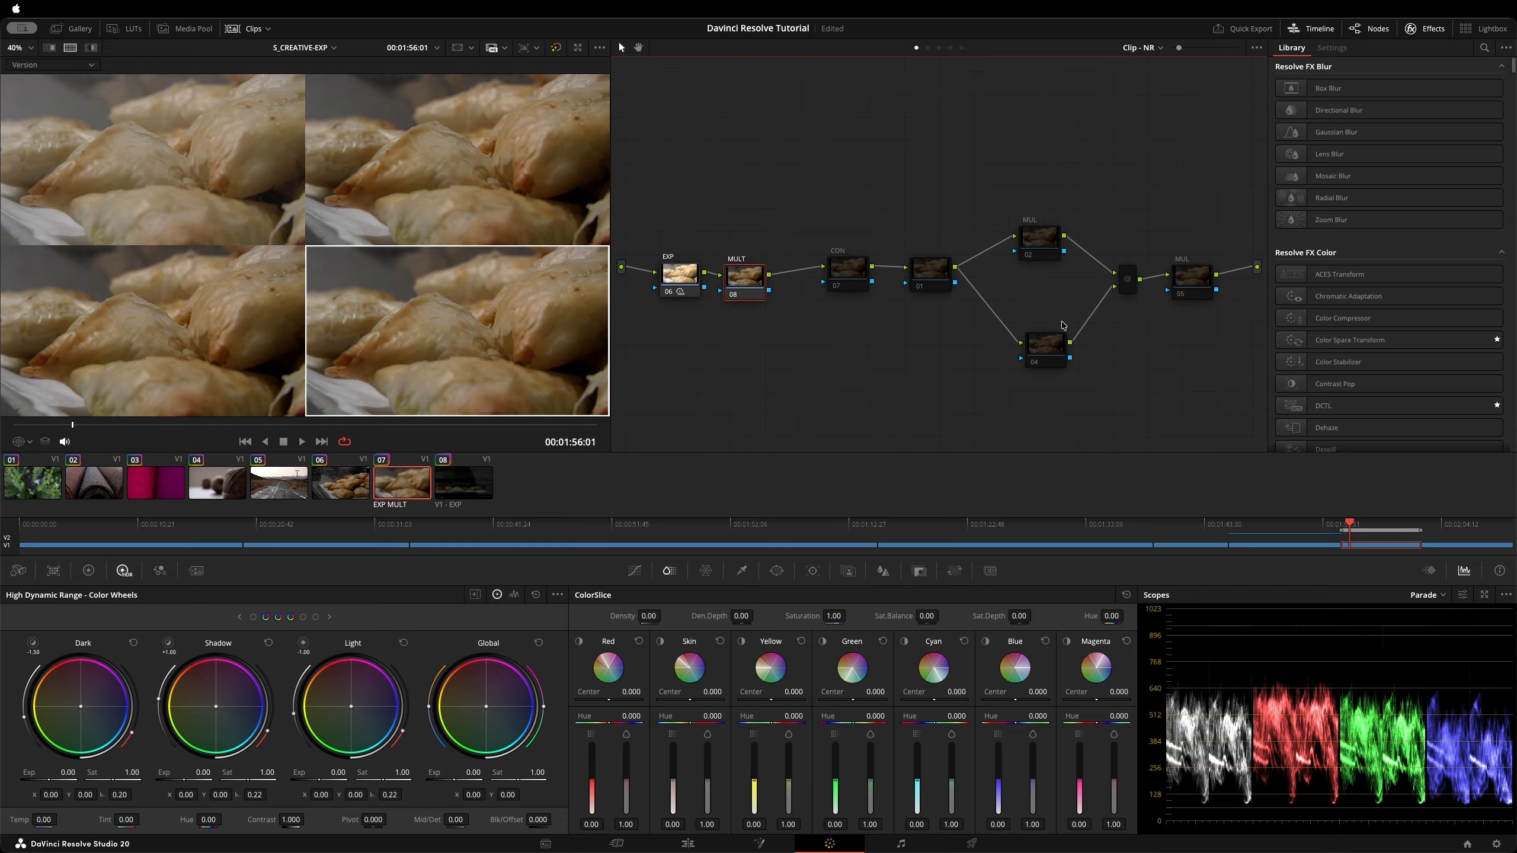
left_click_drag(732, 283, 734, 281)
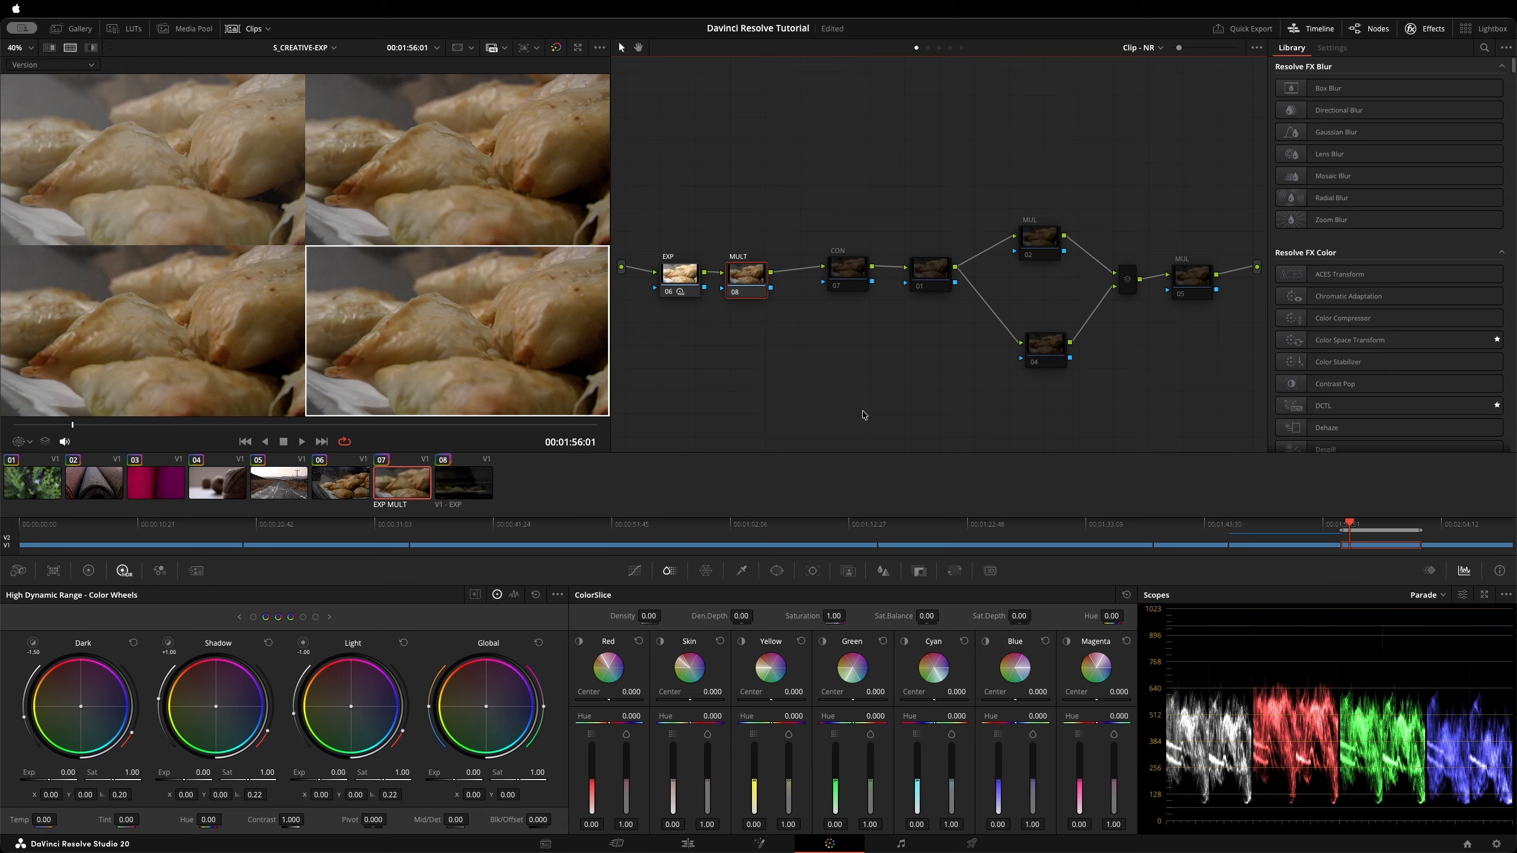
key("super+s")
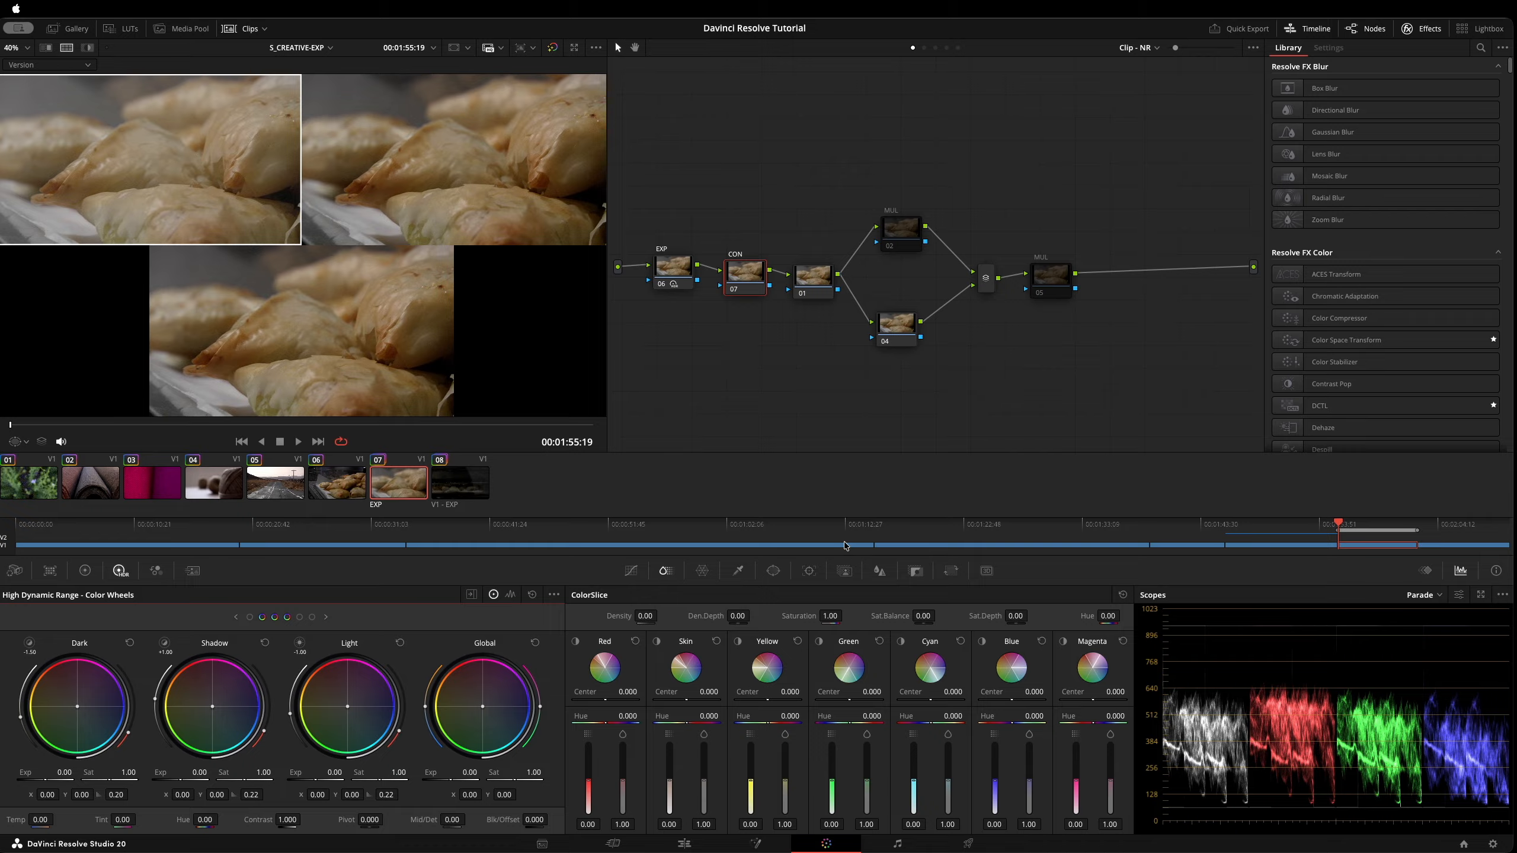
Select the EXP node in the EXP version to examine its Global exposure.
left_click(677, 276)
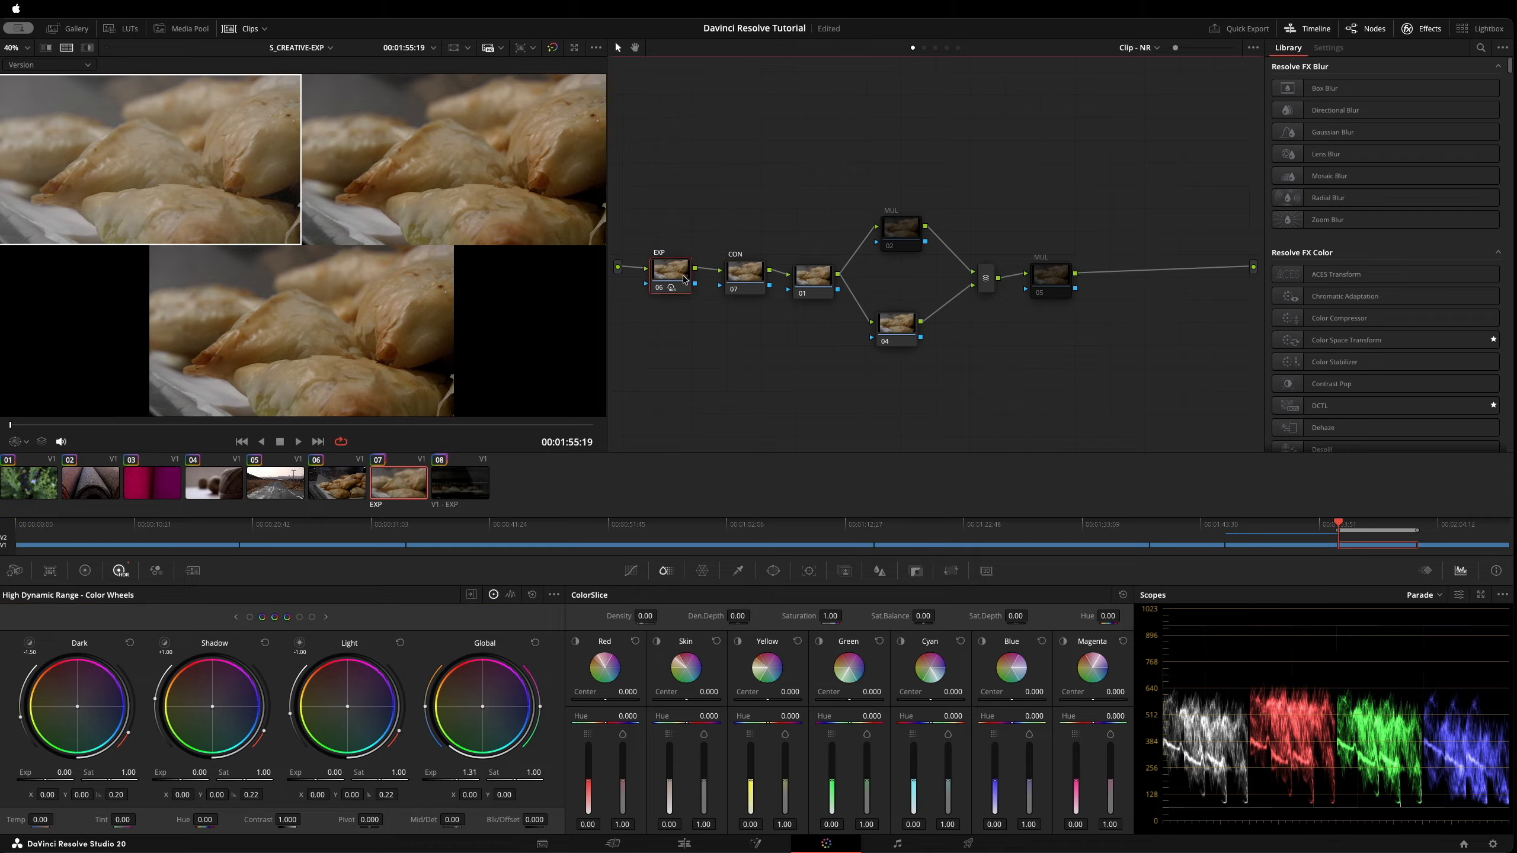